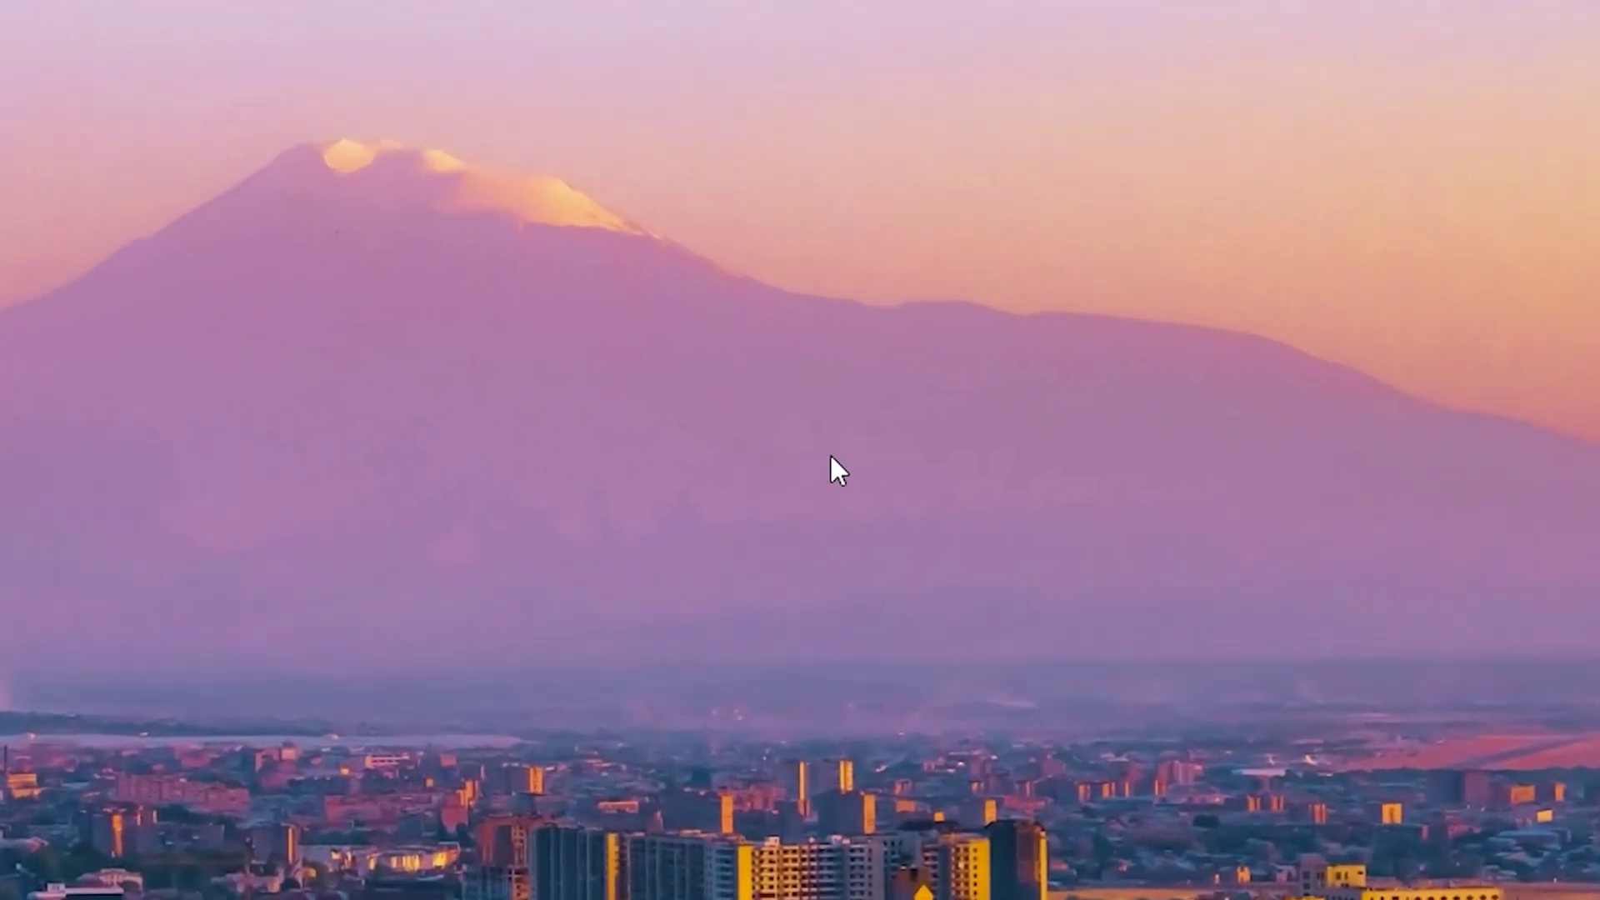
- Hide all the desktop icons
right_click(1168, 455)
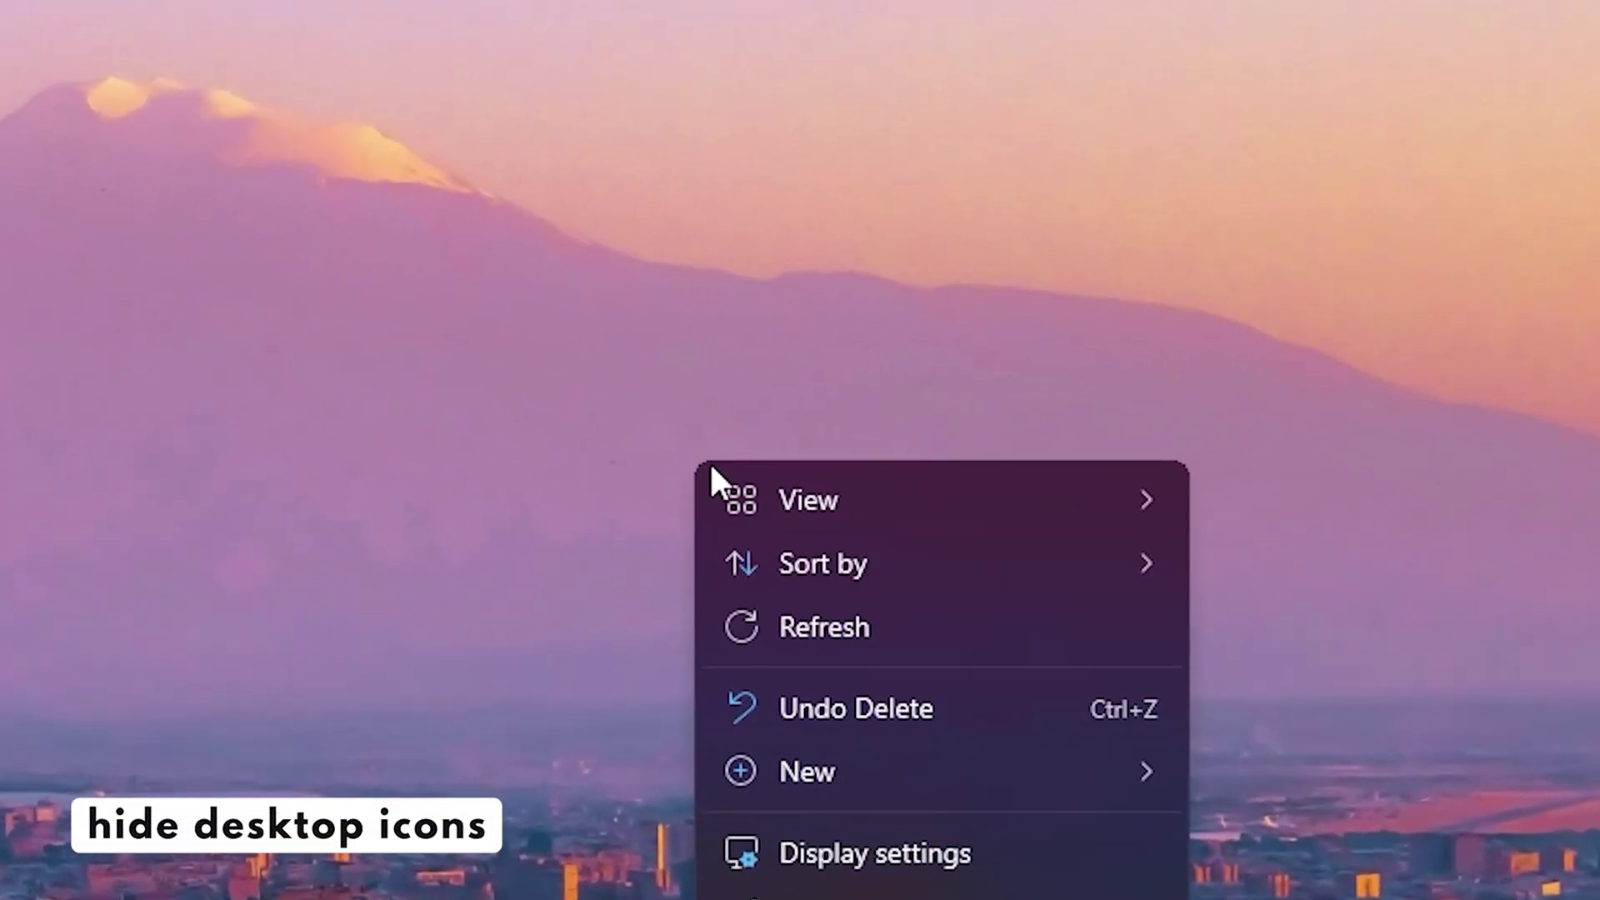
mouse_move(810, 500)
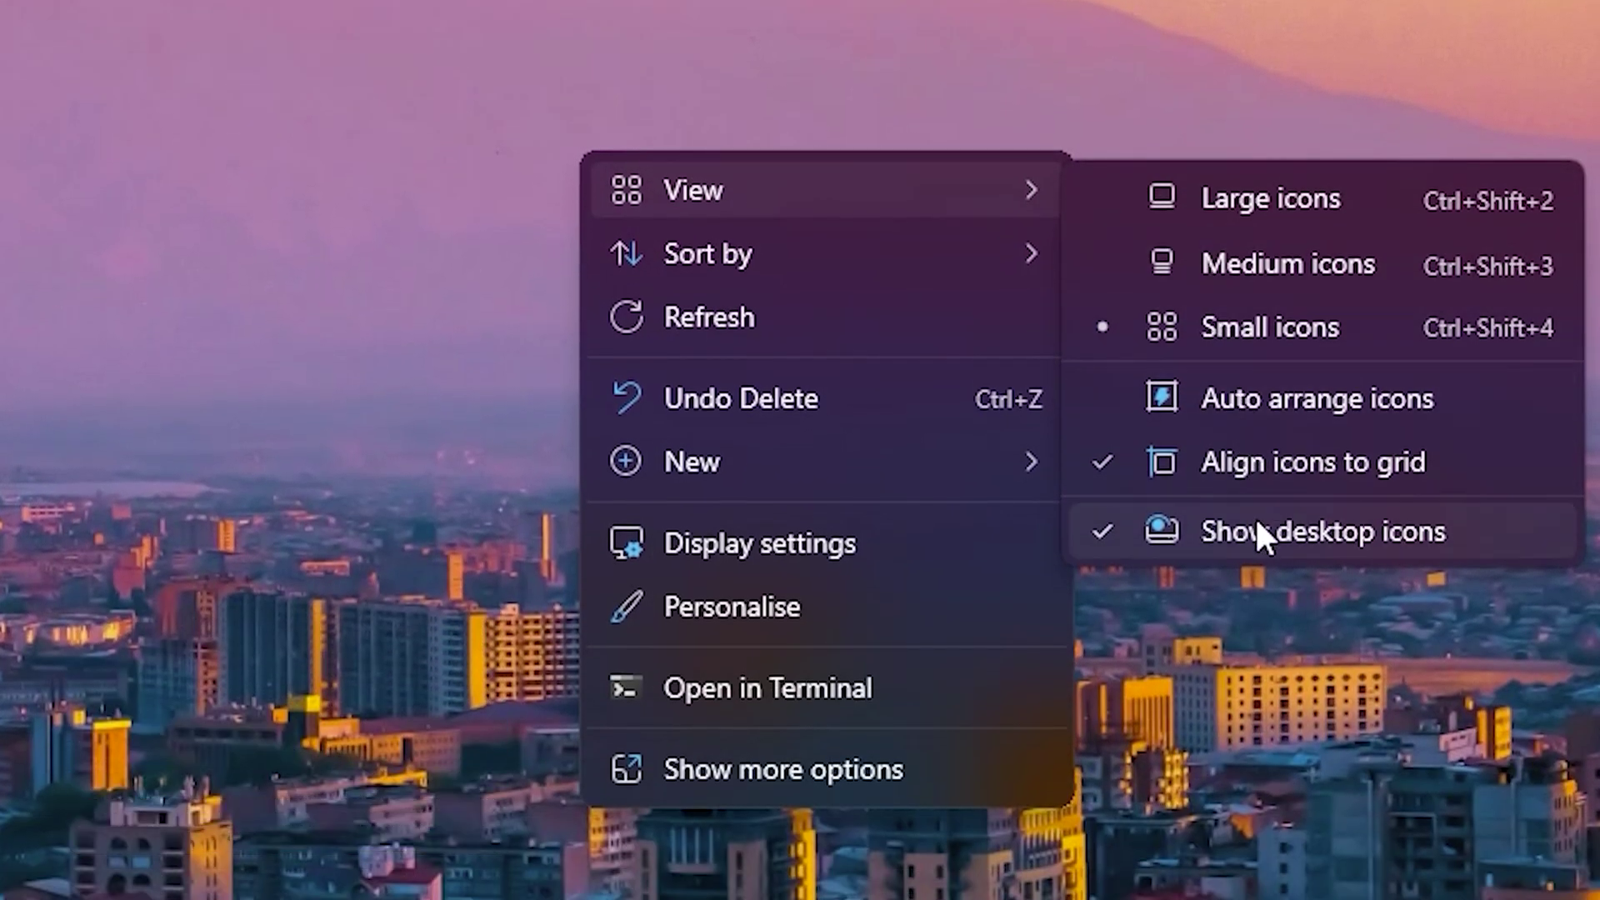
click(1257, 525)
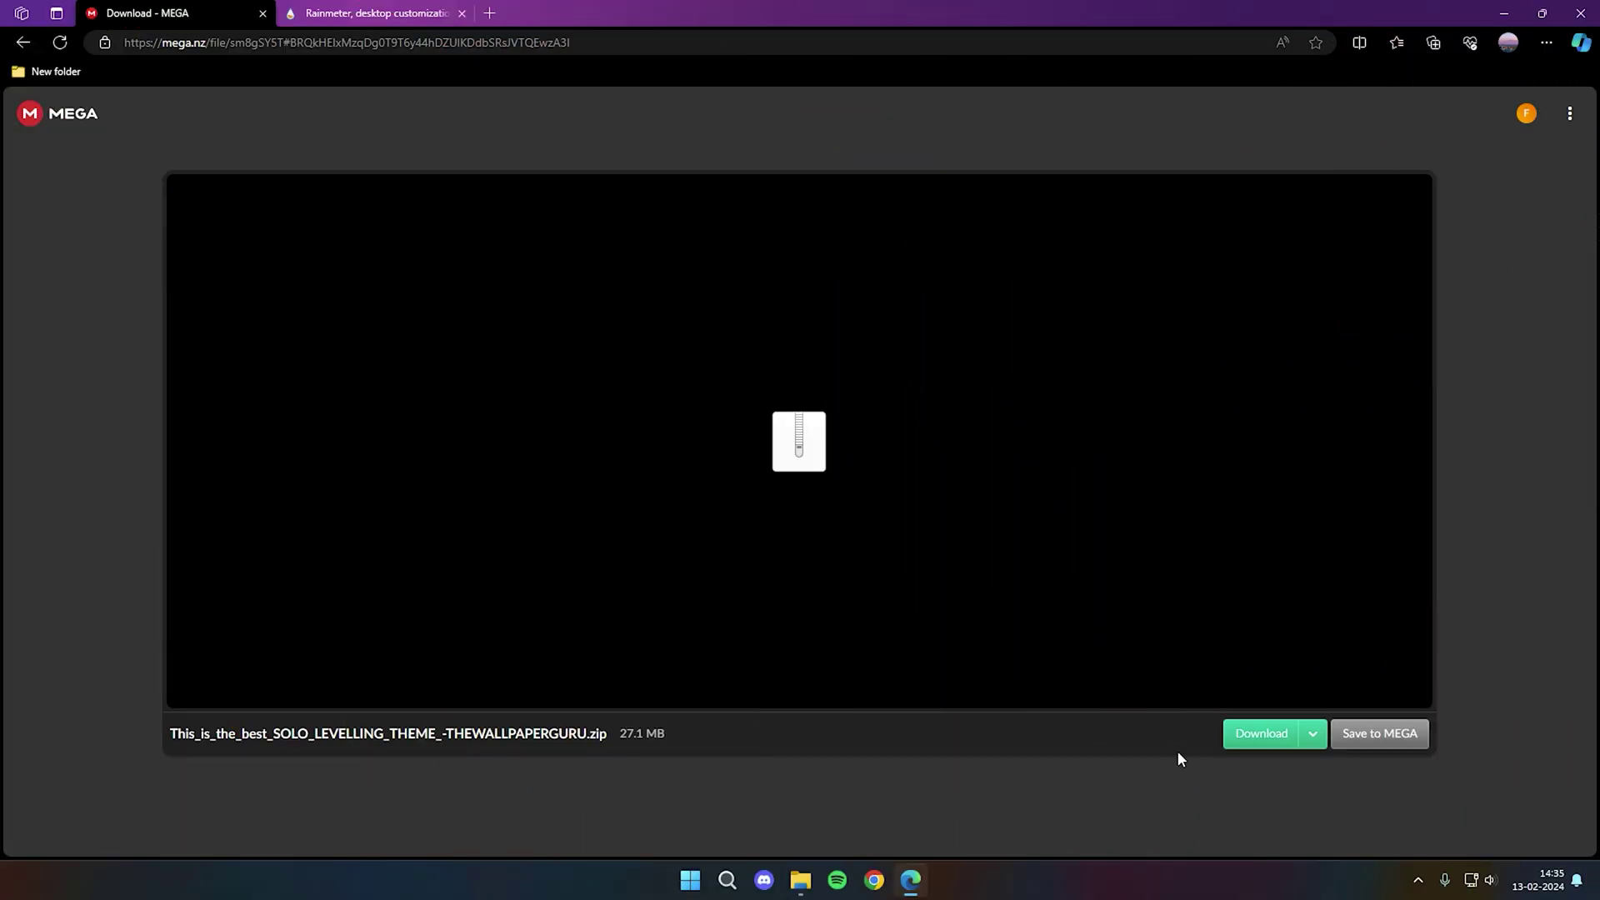
- Download the Solo Levelling theme zip from MEGA and the Rainmeter 4.5.18 installer from the Rainmeter website
click(1224, 735)
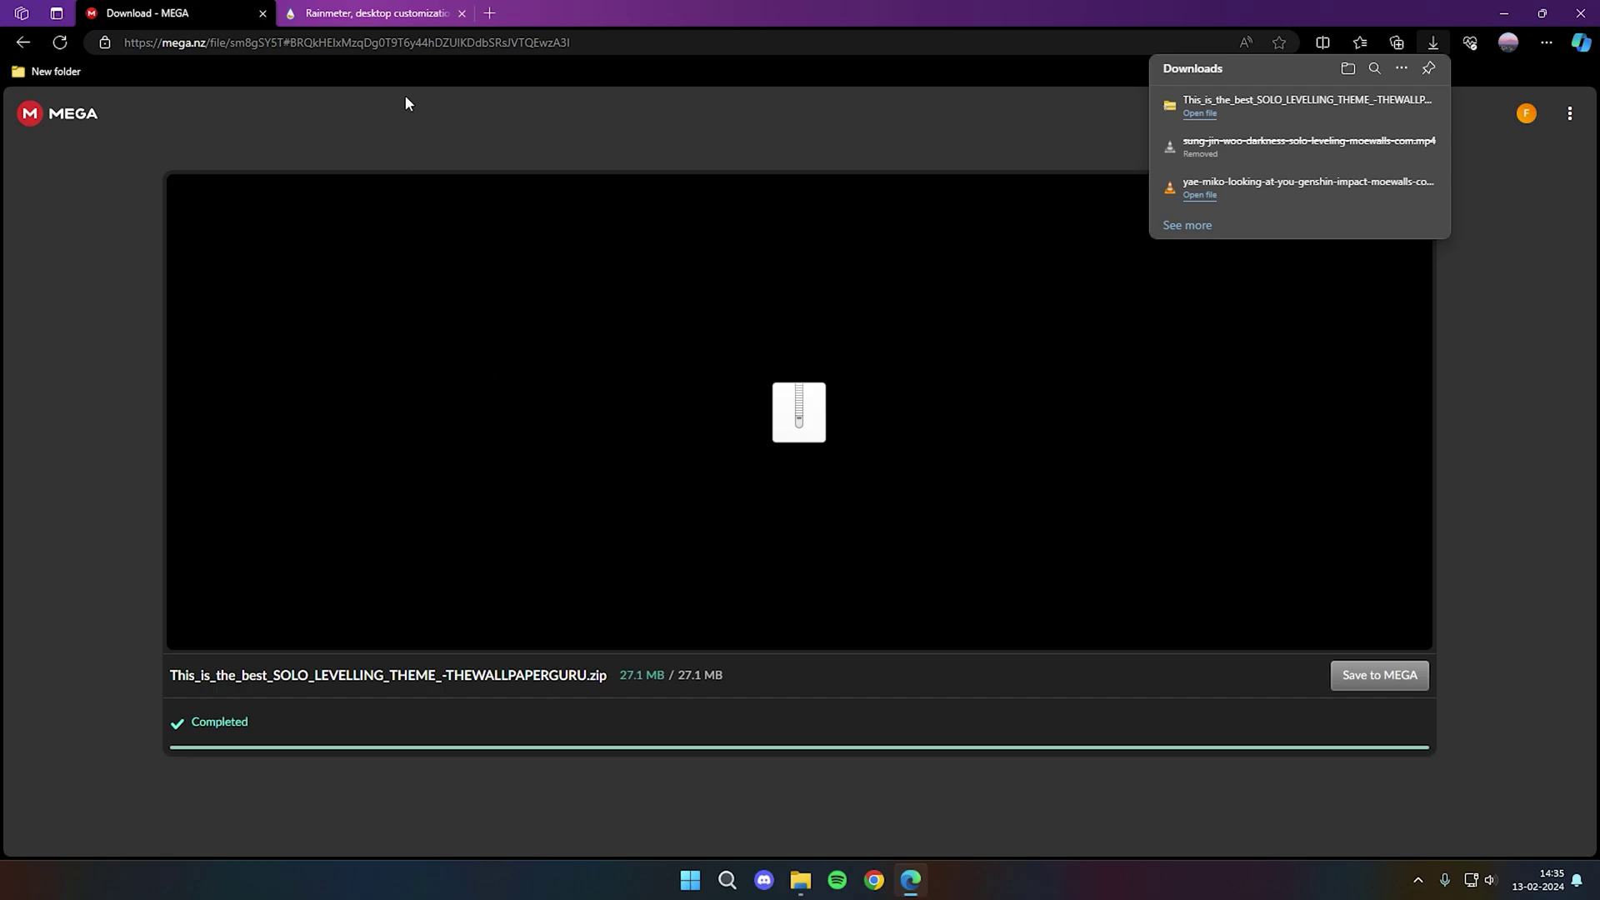
click(391, 16)
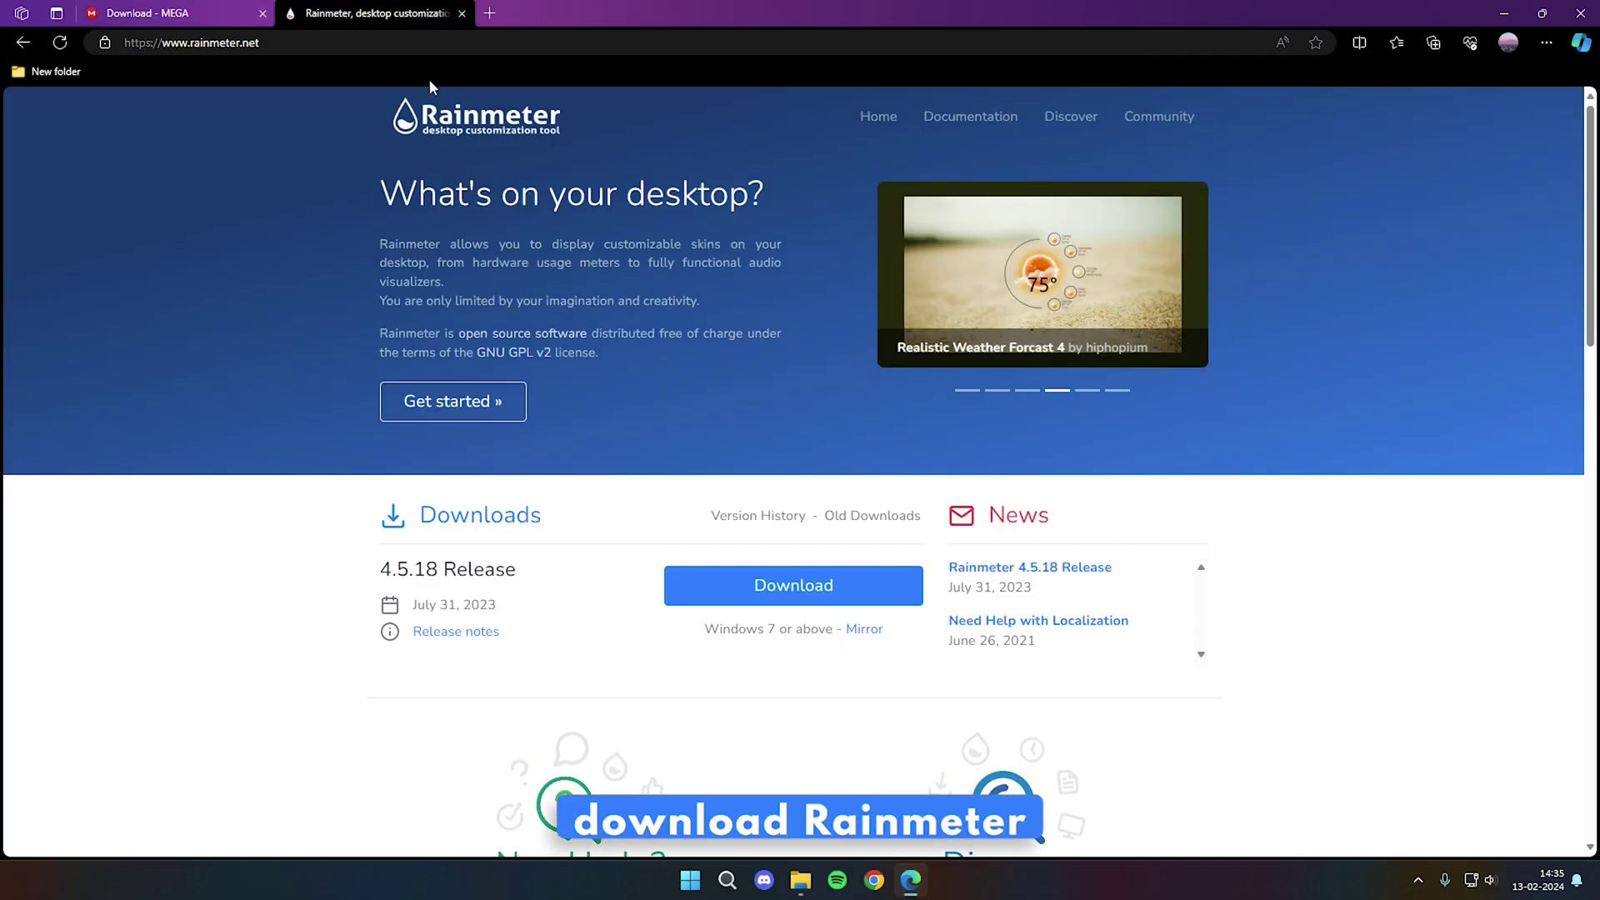
click(826, 592)
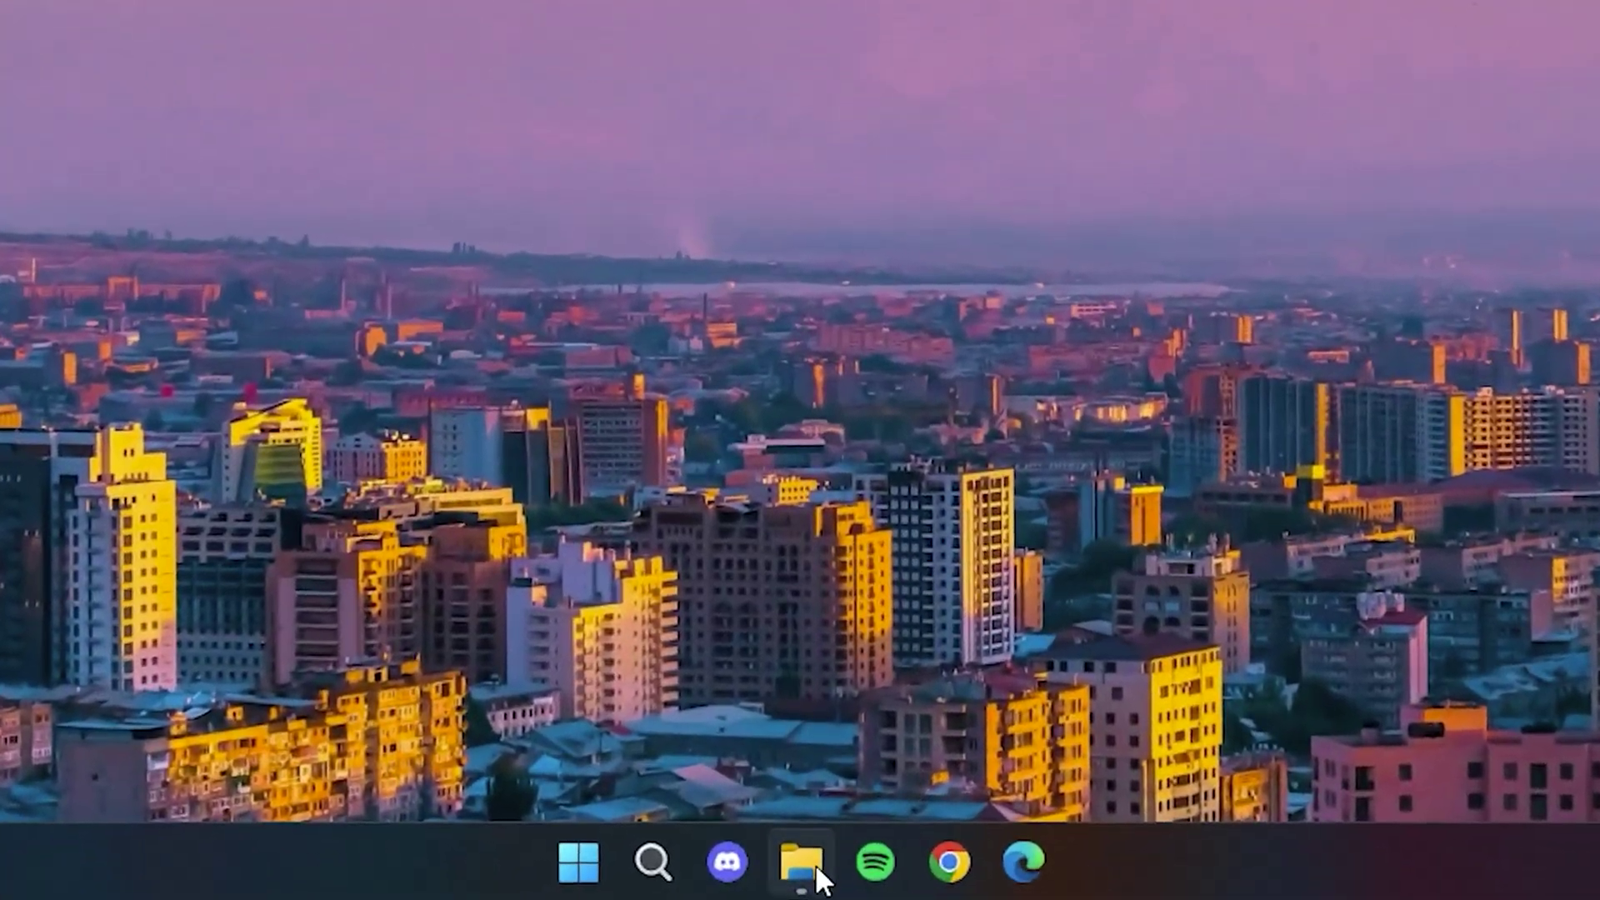
- Install Rainmeter from rainmeter.exe in the Video folder, using English and the standard installation, and run it when setup finishes
click(804, 870)
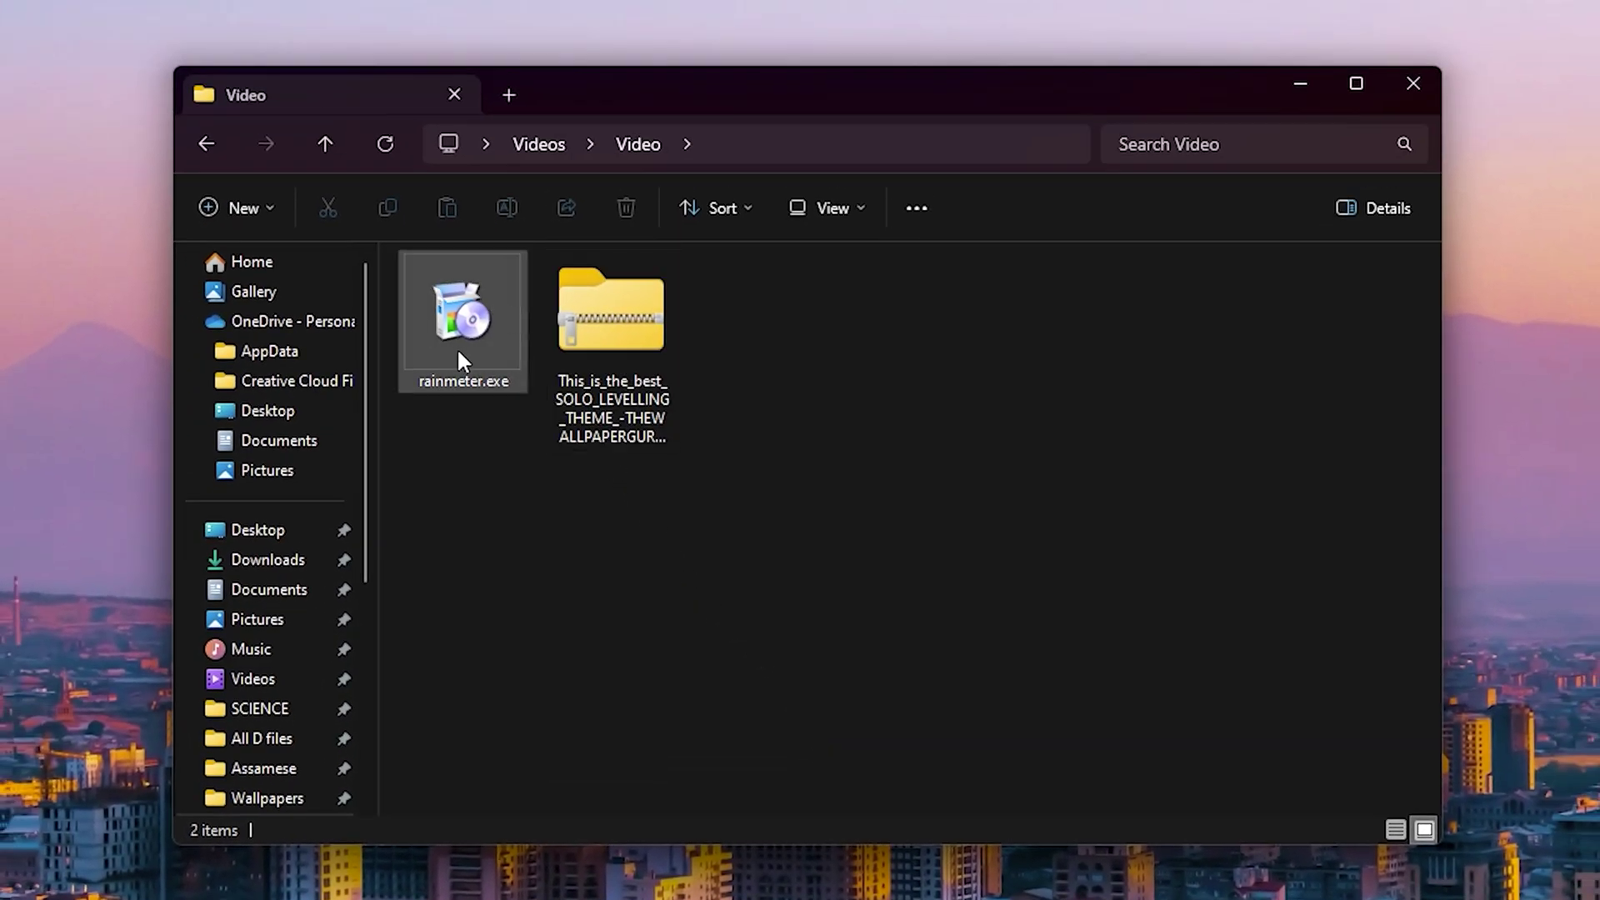
right_click(480, 301)
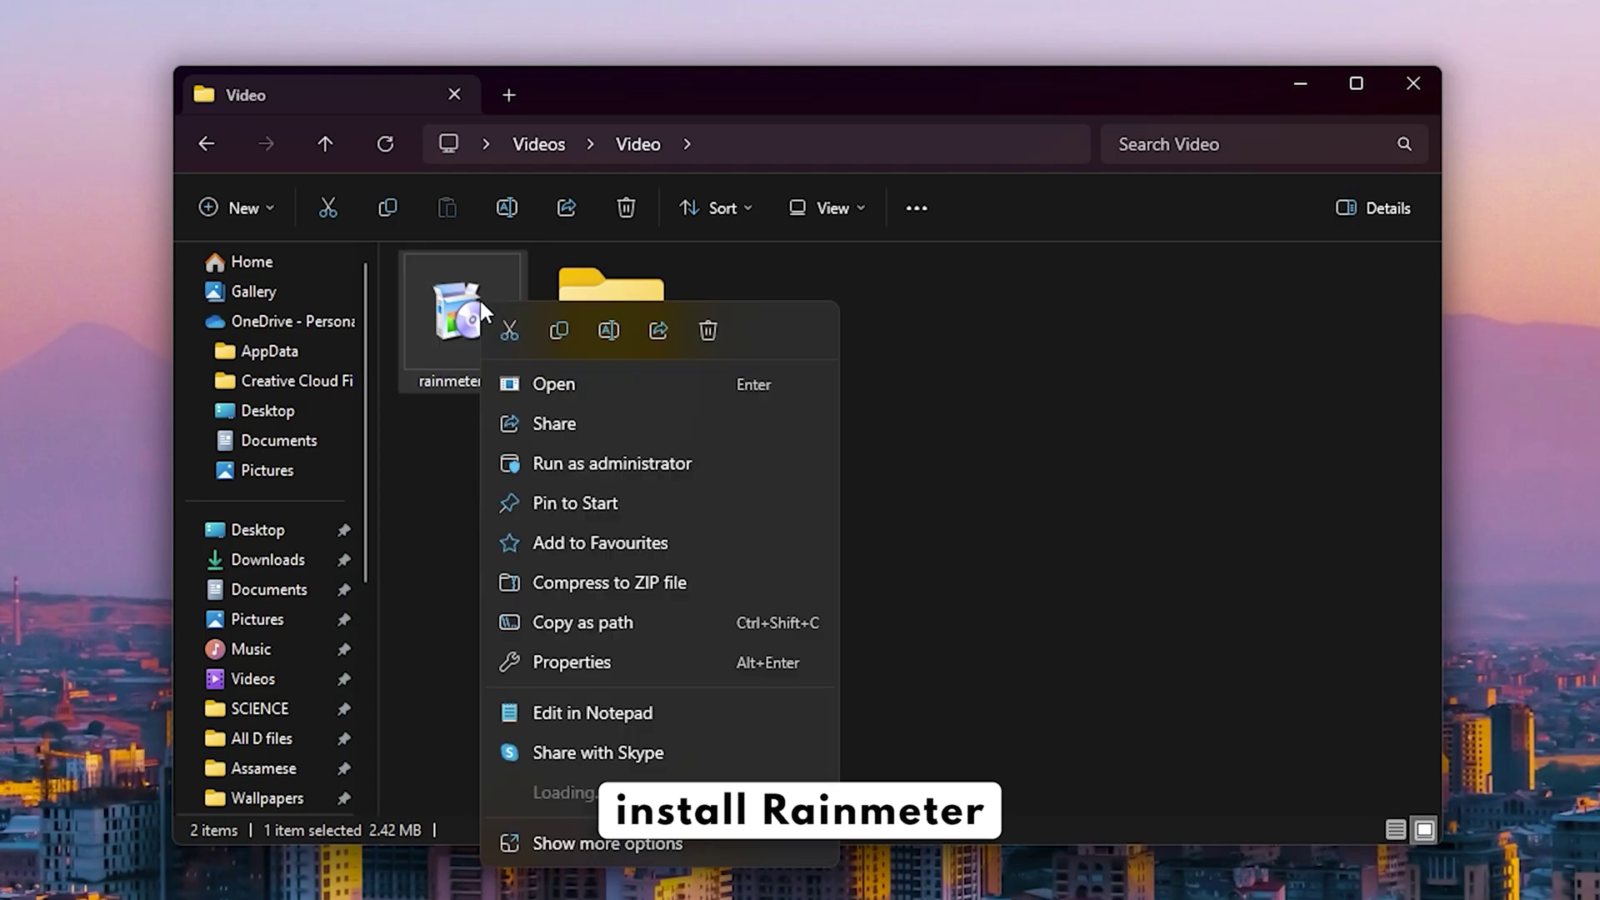
click(548, 376)
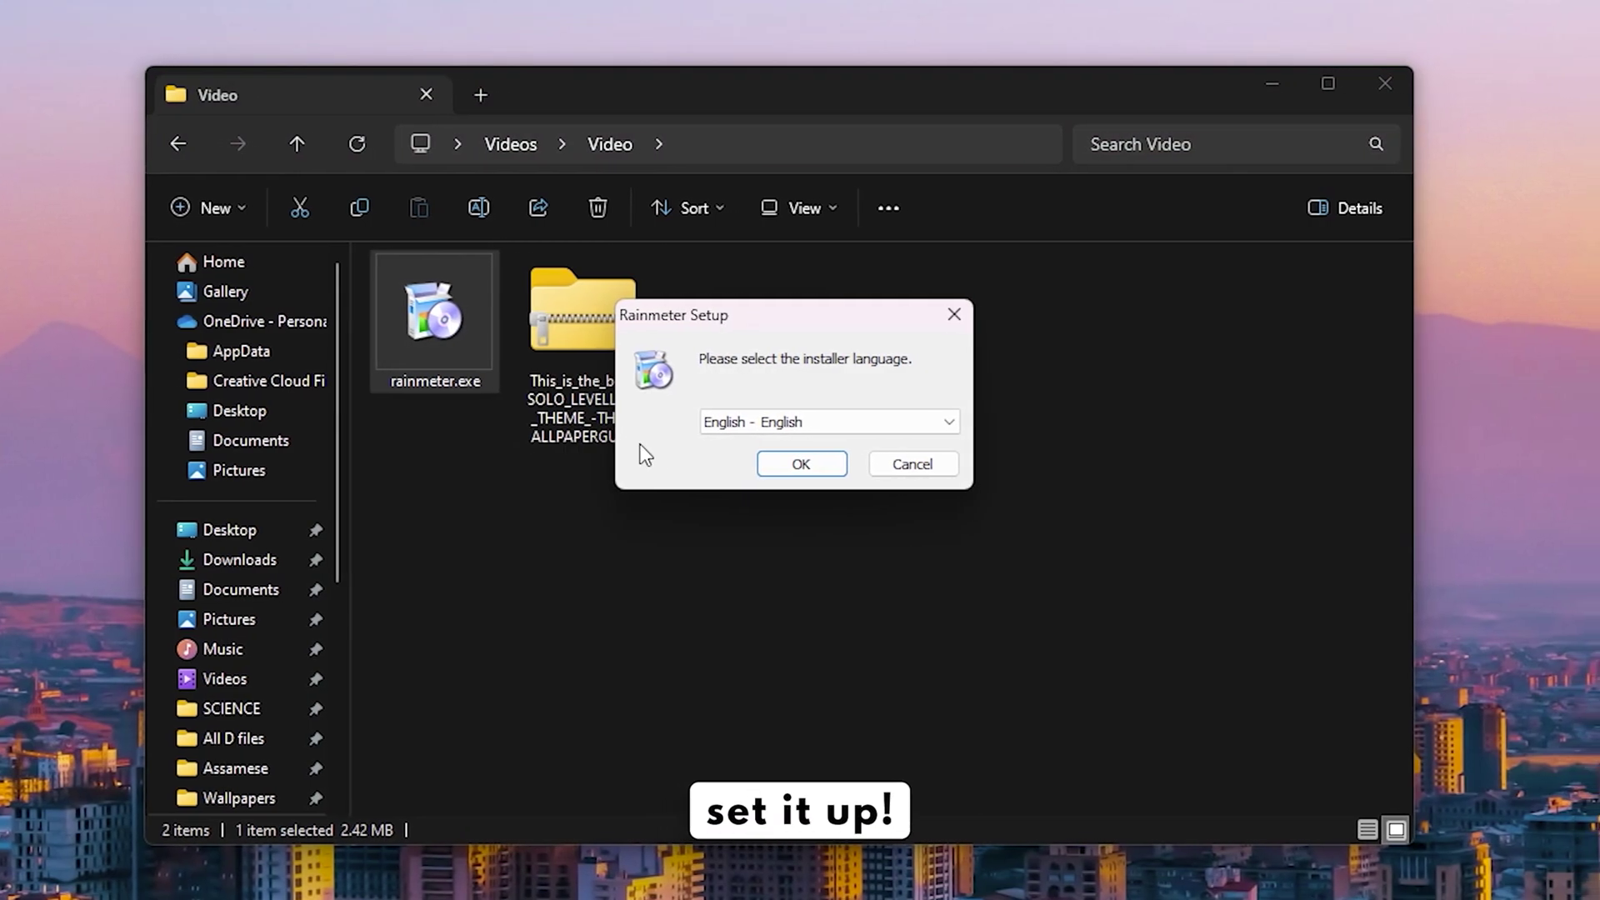
click(761, 464)
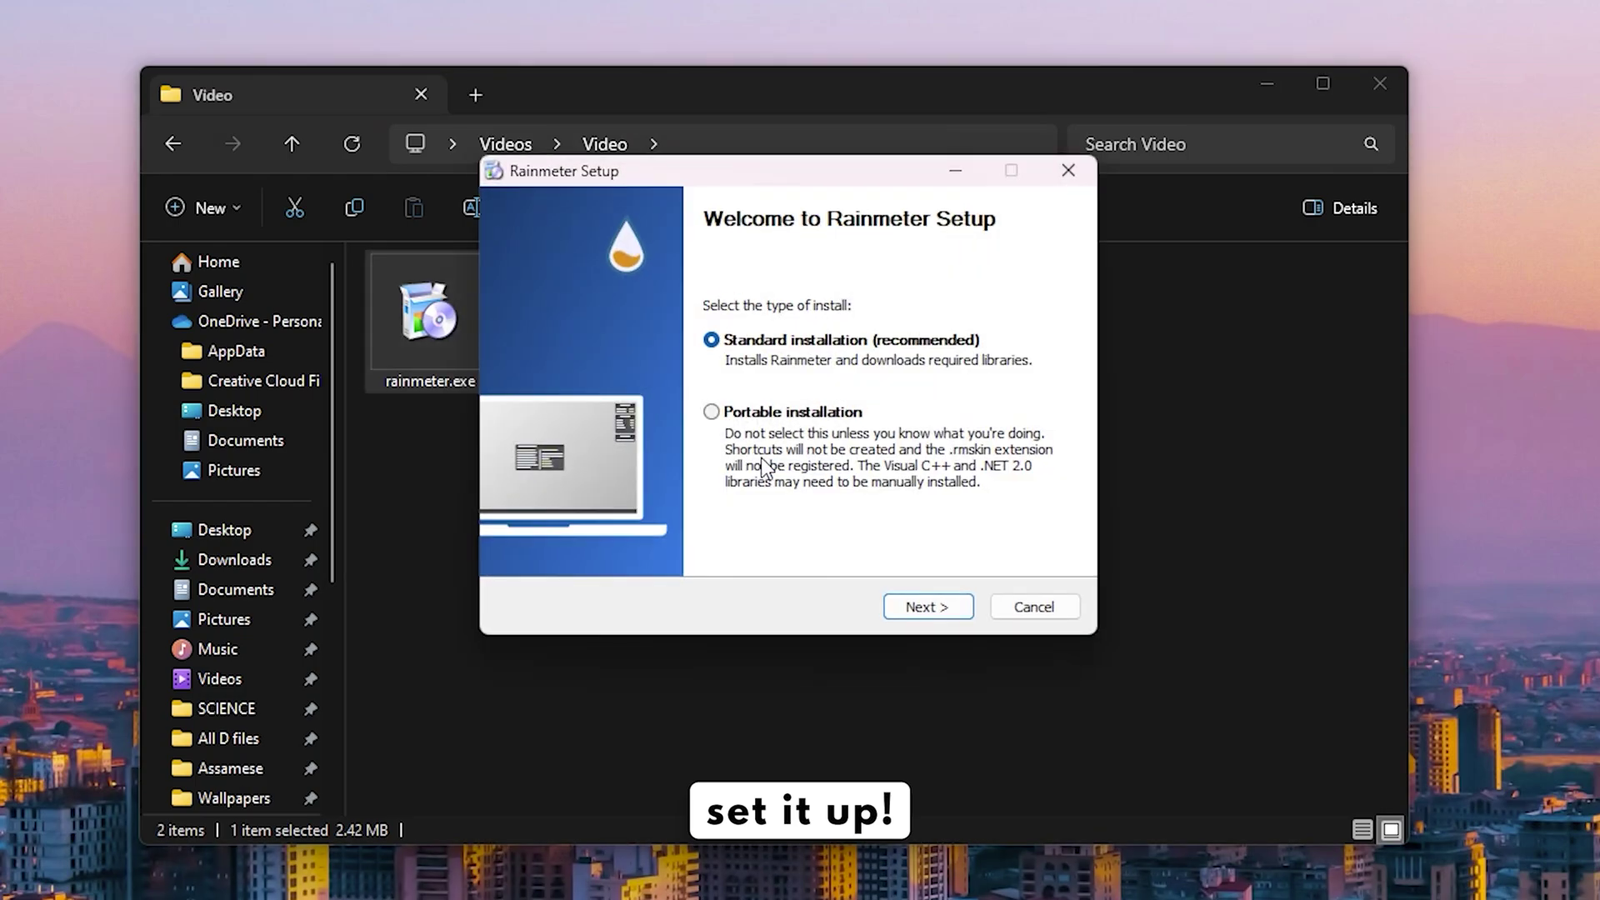
click(927, 606)
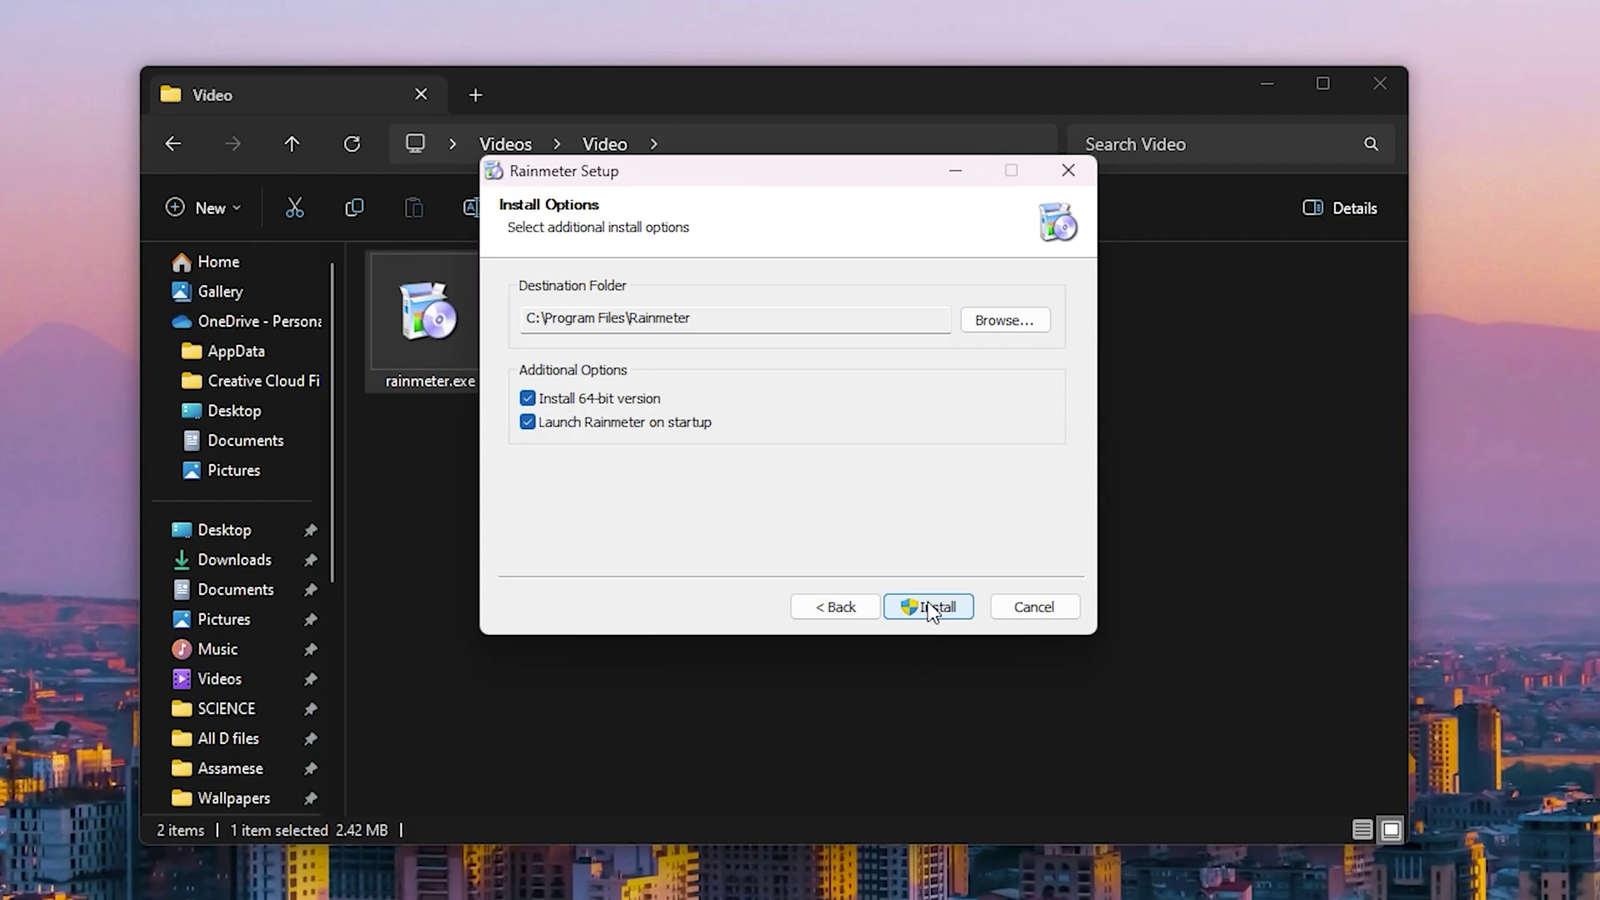
click(931, 610)
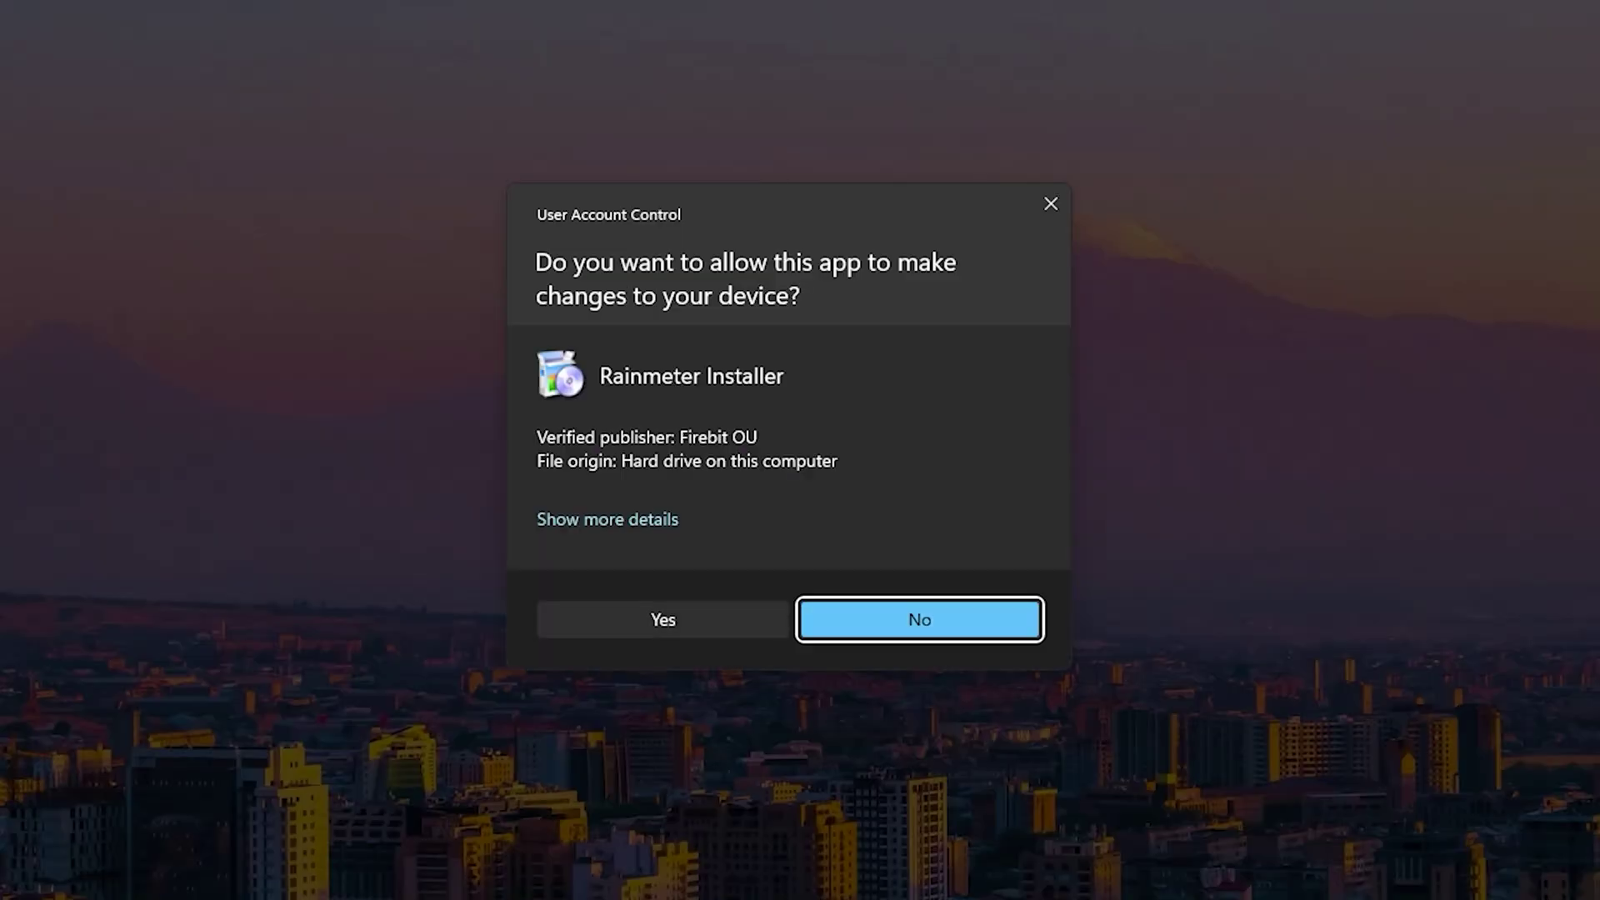
click(742, 619)
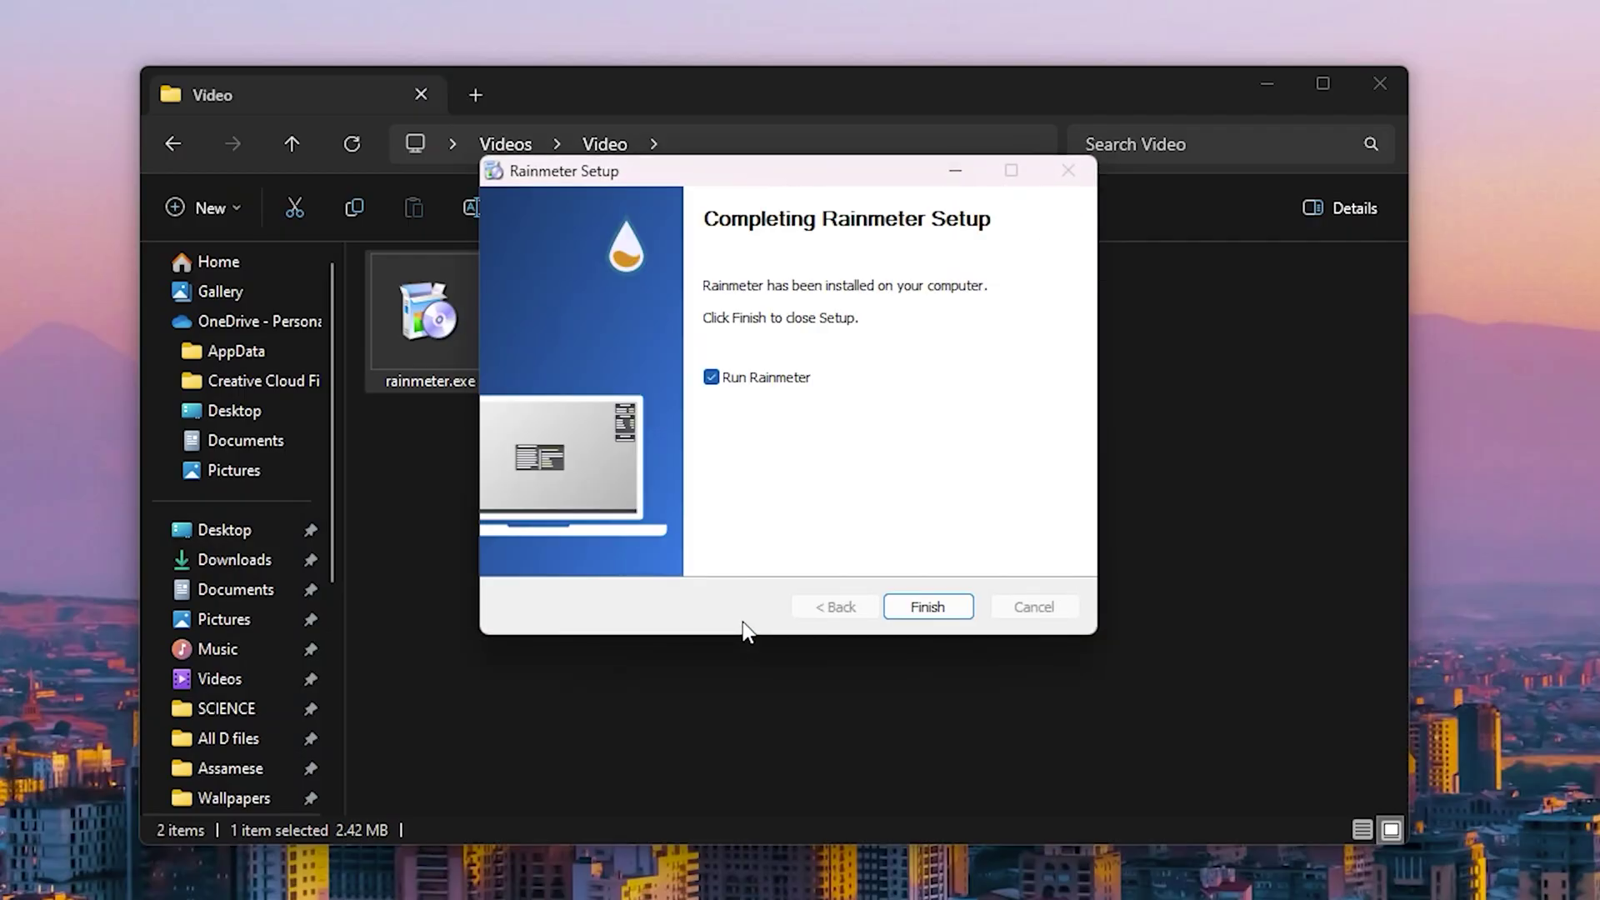
click(903, 605)
- Unload the preloaded illustro skins from the desktop: Welcome, Clock, System and Disk
right_click(980, 492)
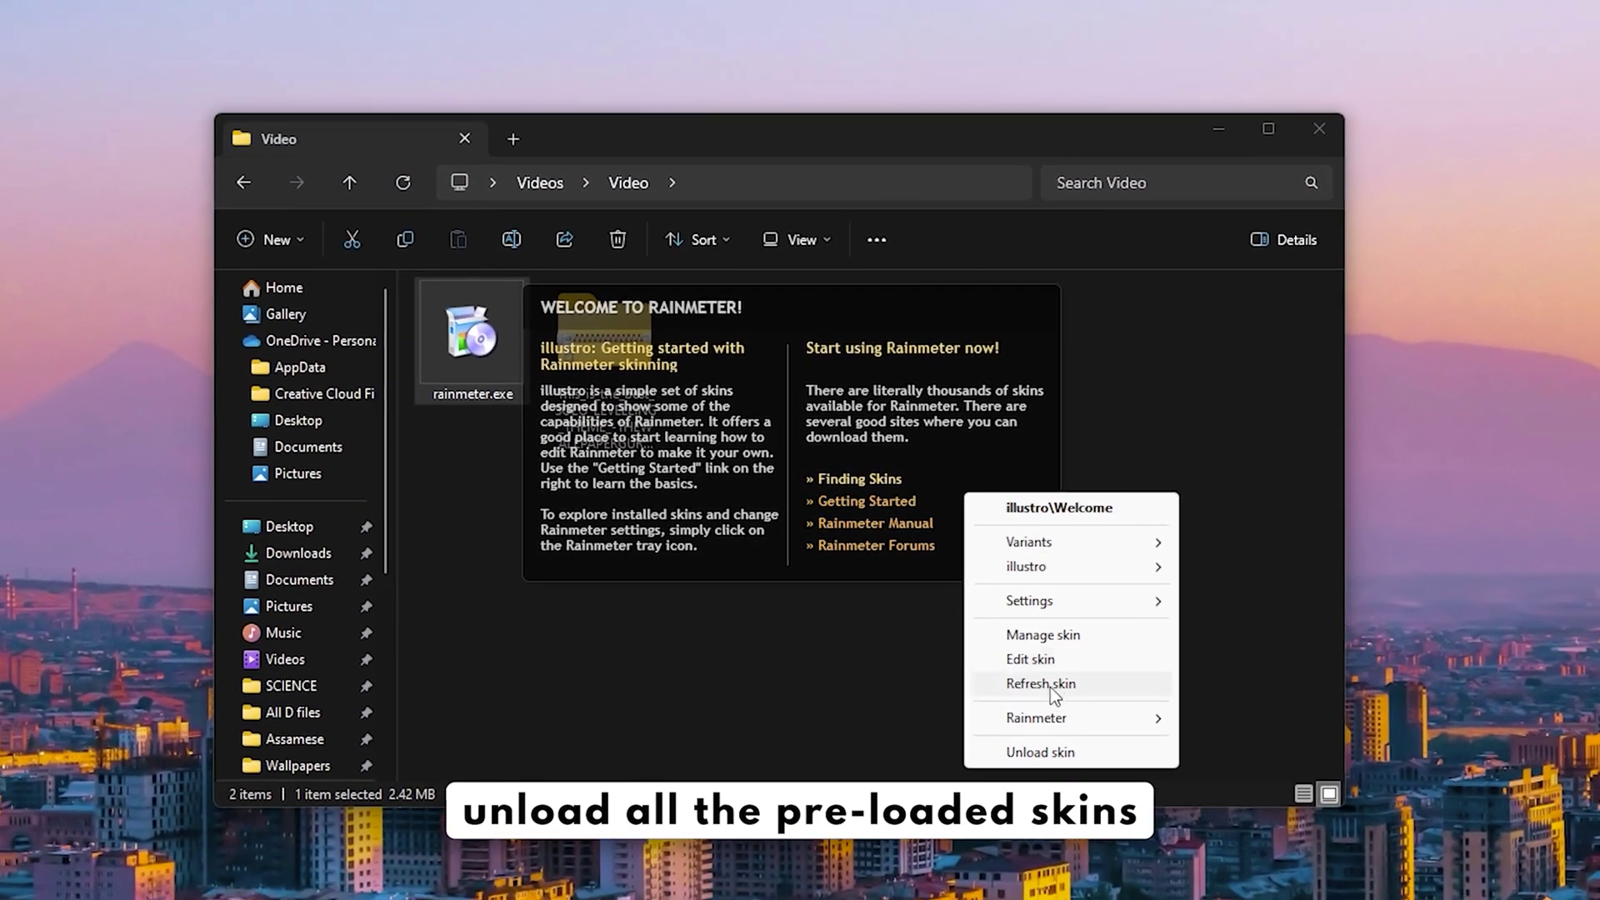
click(1059, 752)
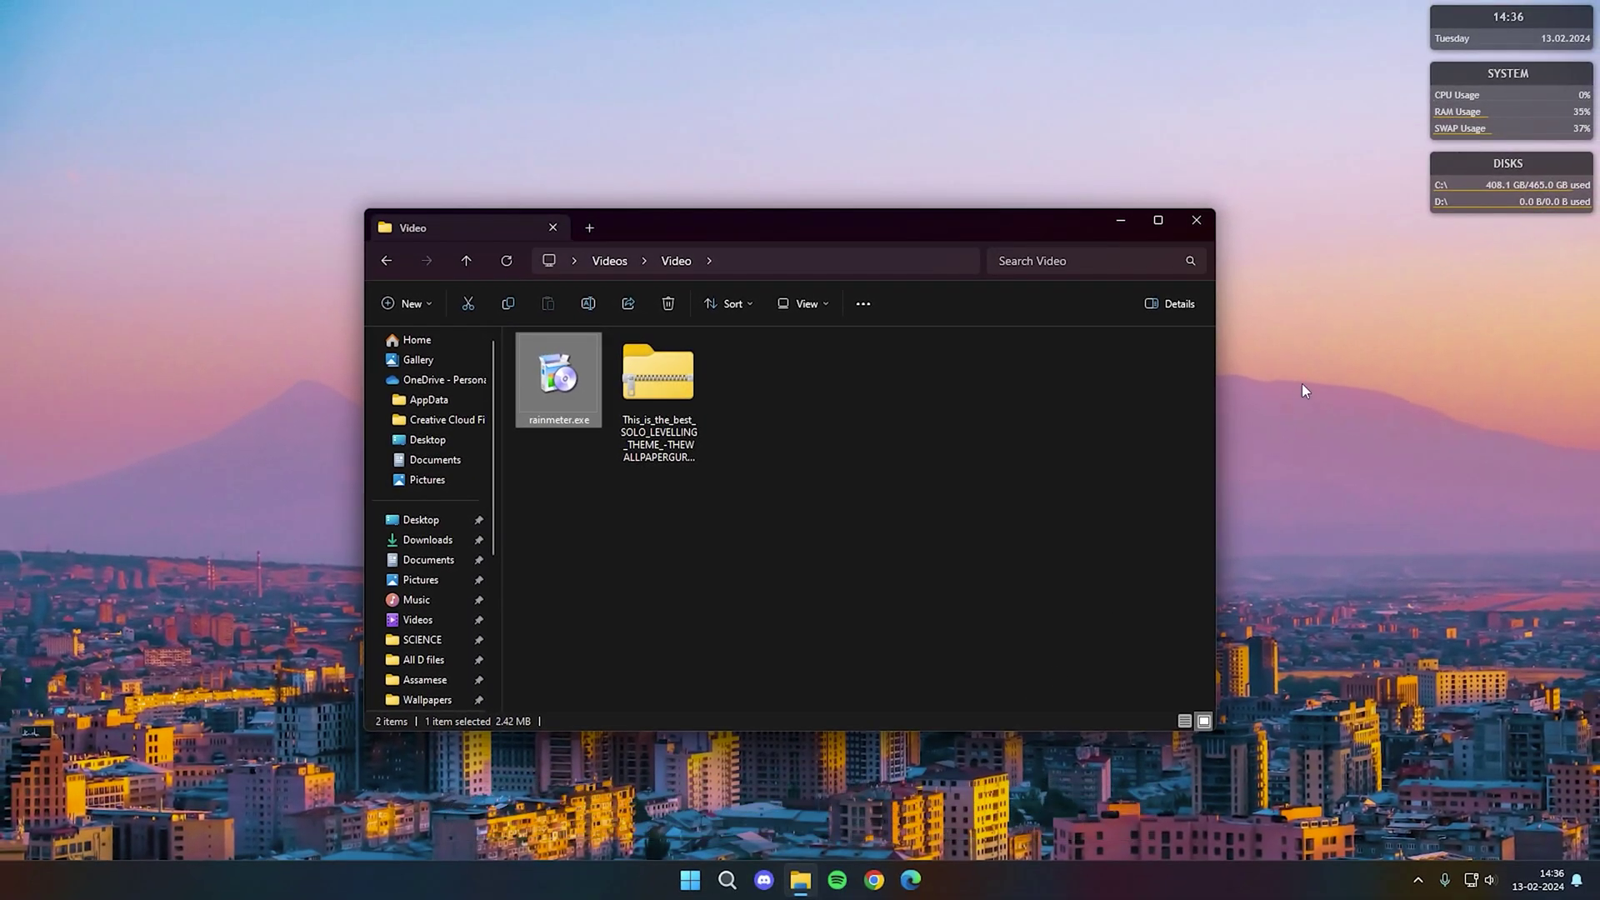
right_click(1475, 42)
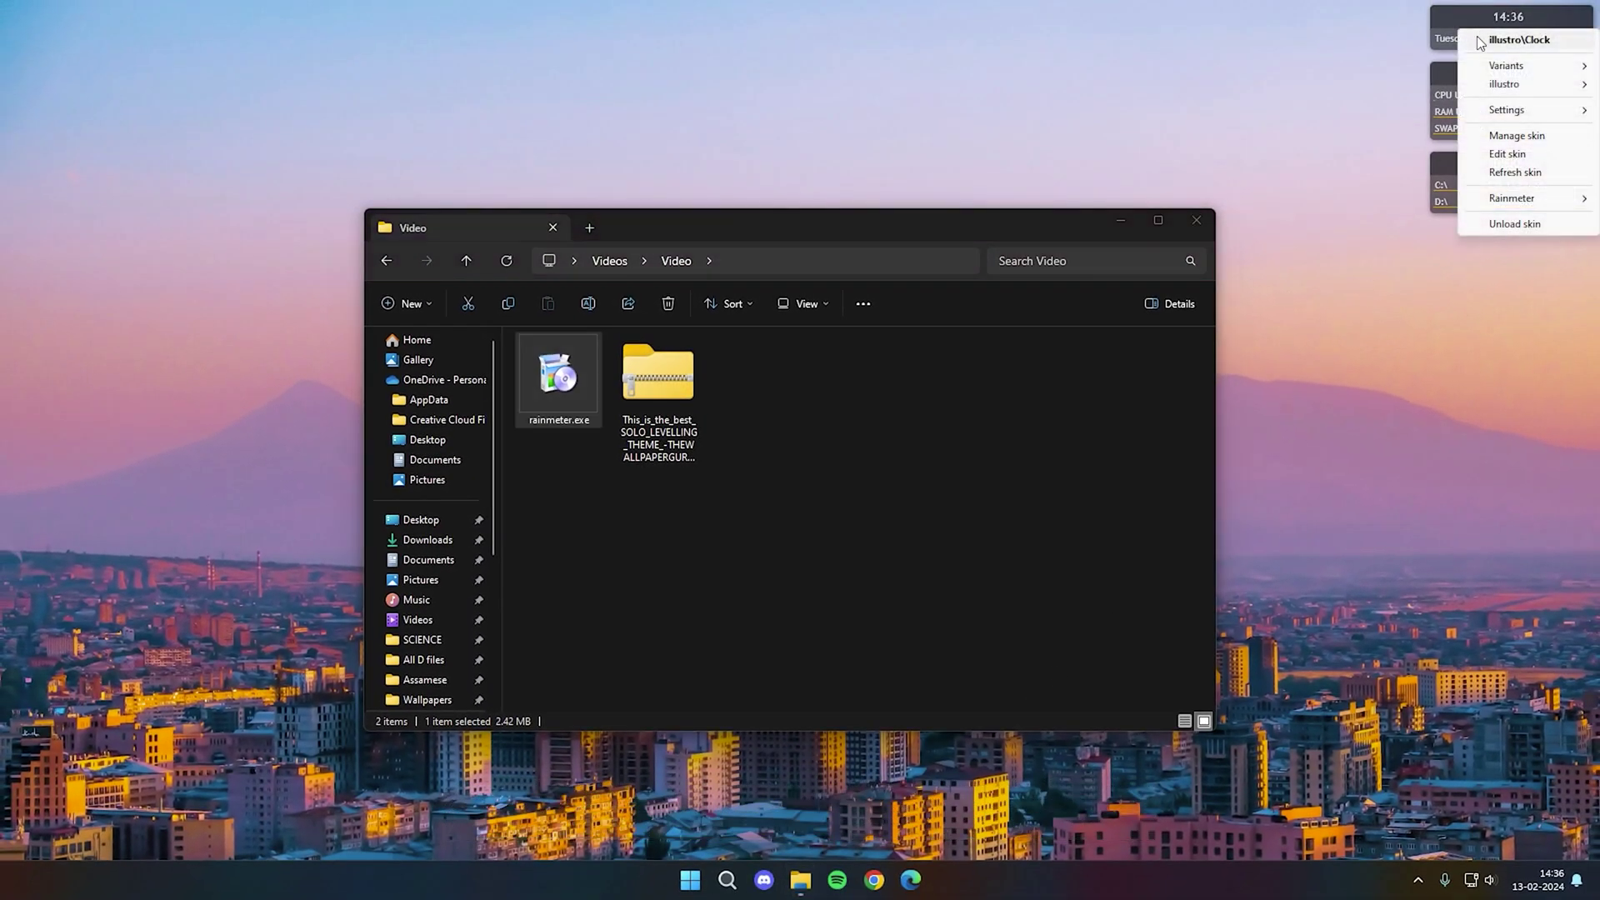
click(1518, 223)
right_click(1522, 110)
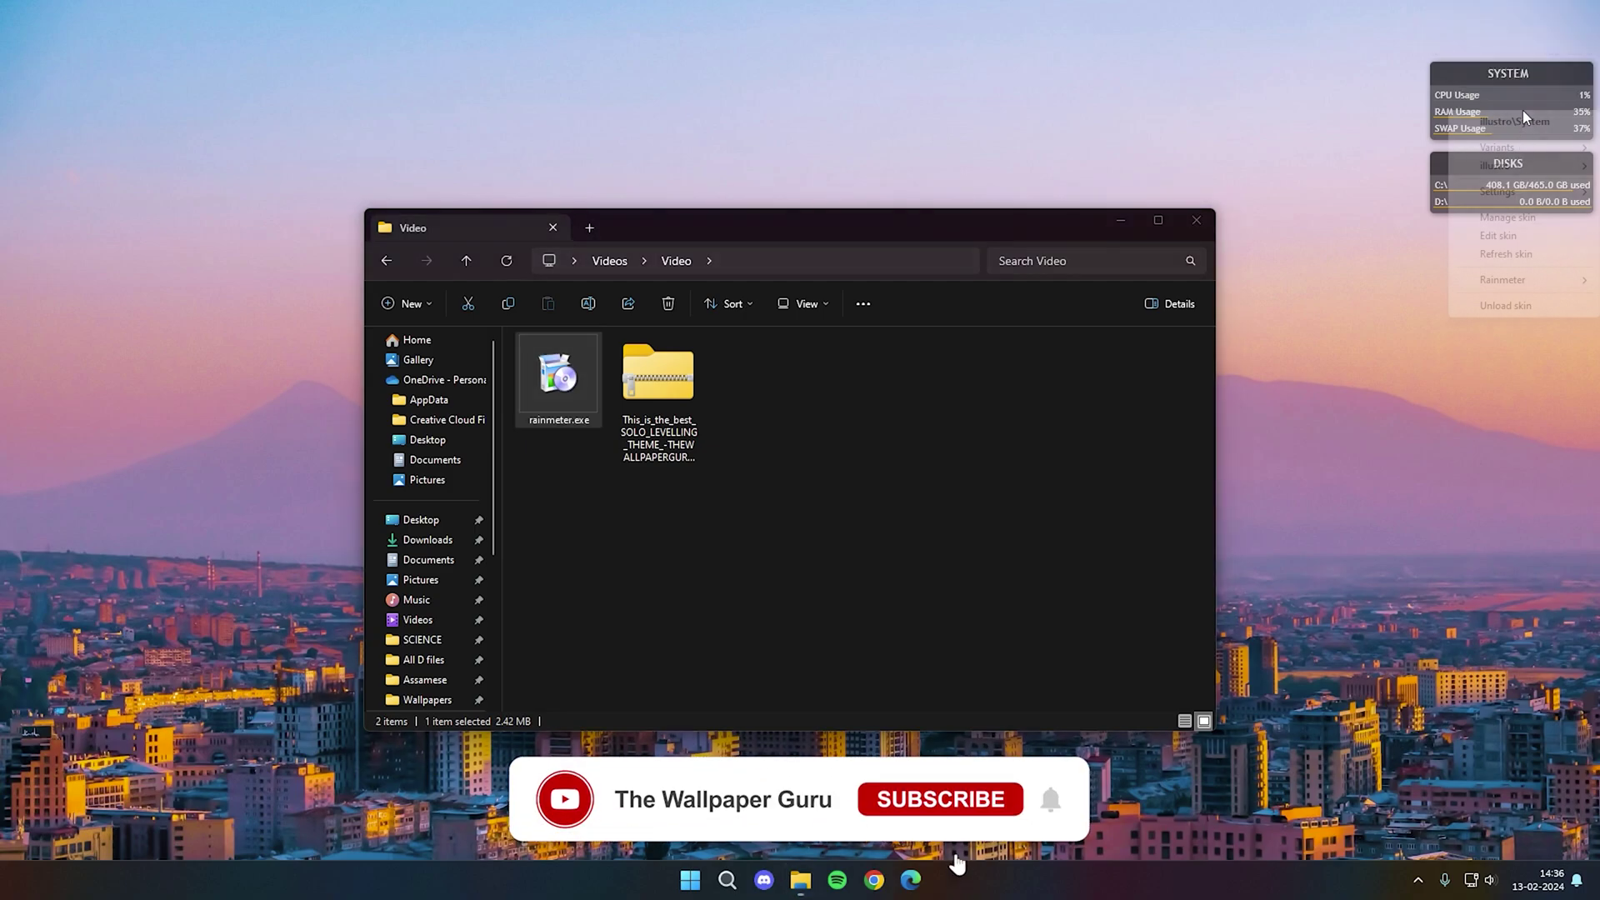
click(1545, 308)
right_click(1464, 184)
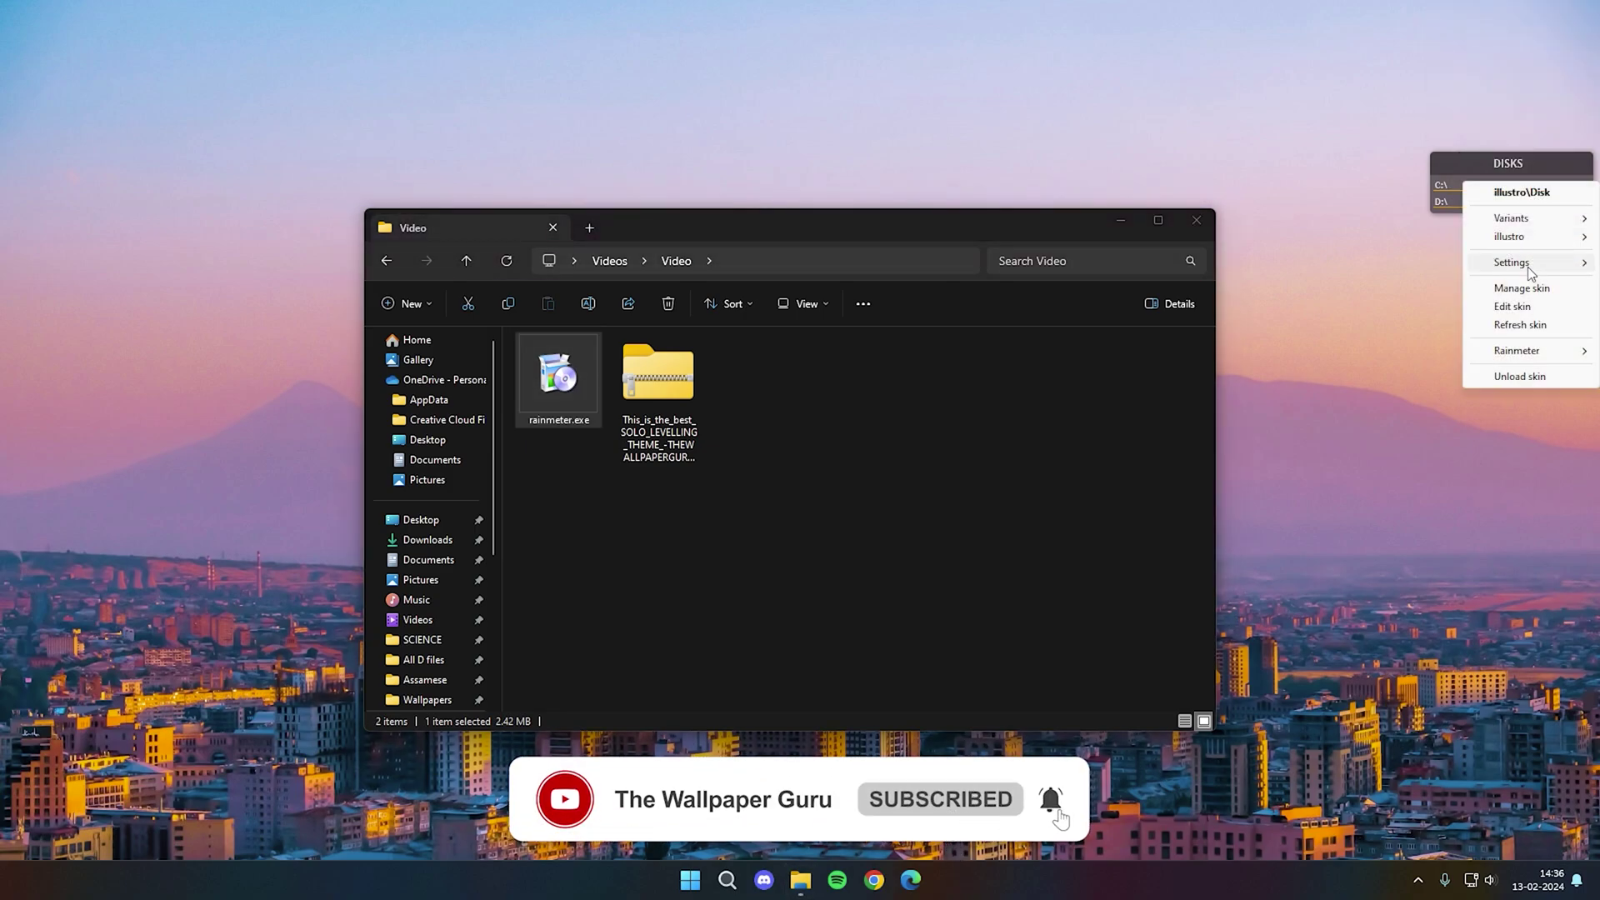
click(1540, 377)
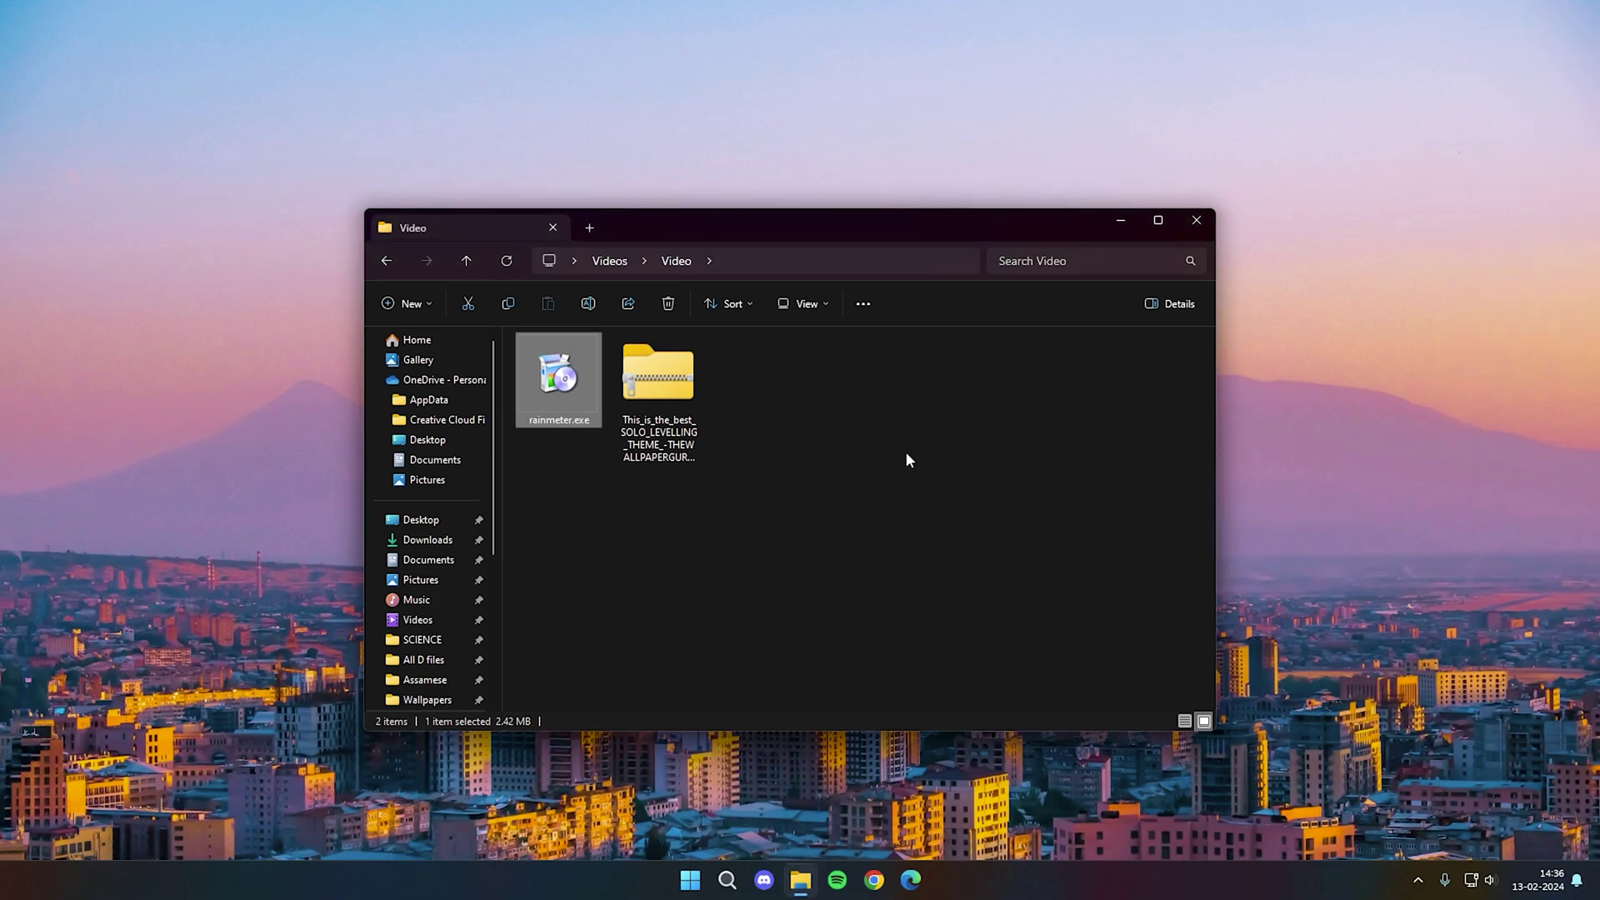
- Extract the Solo Levelling theme zip with WinRAR into a folder of the same name and open that folder
click(691, 377)
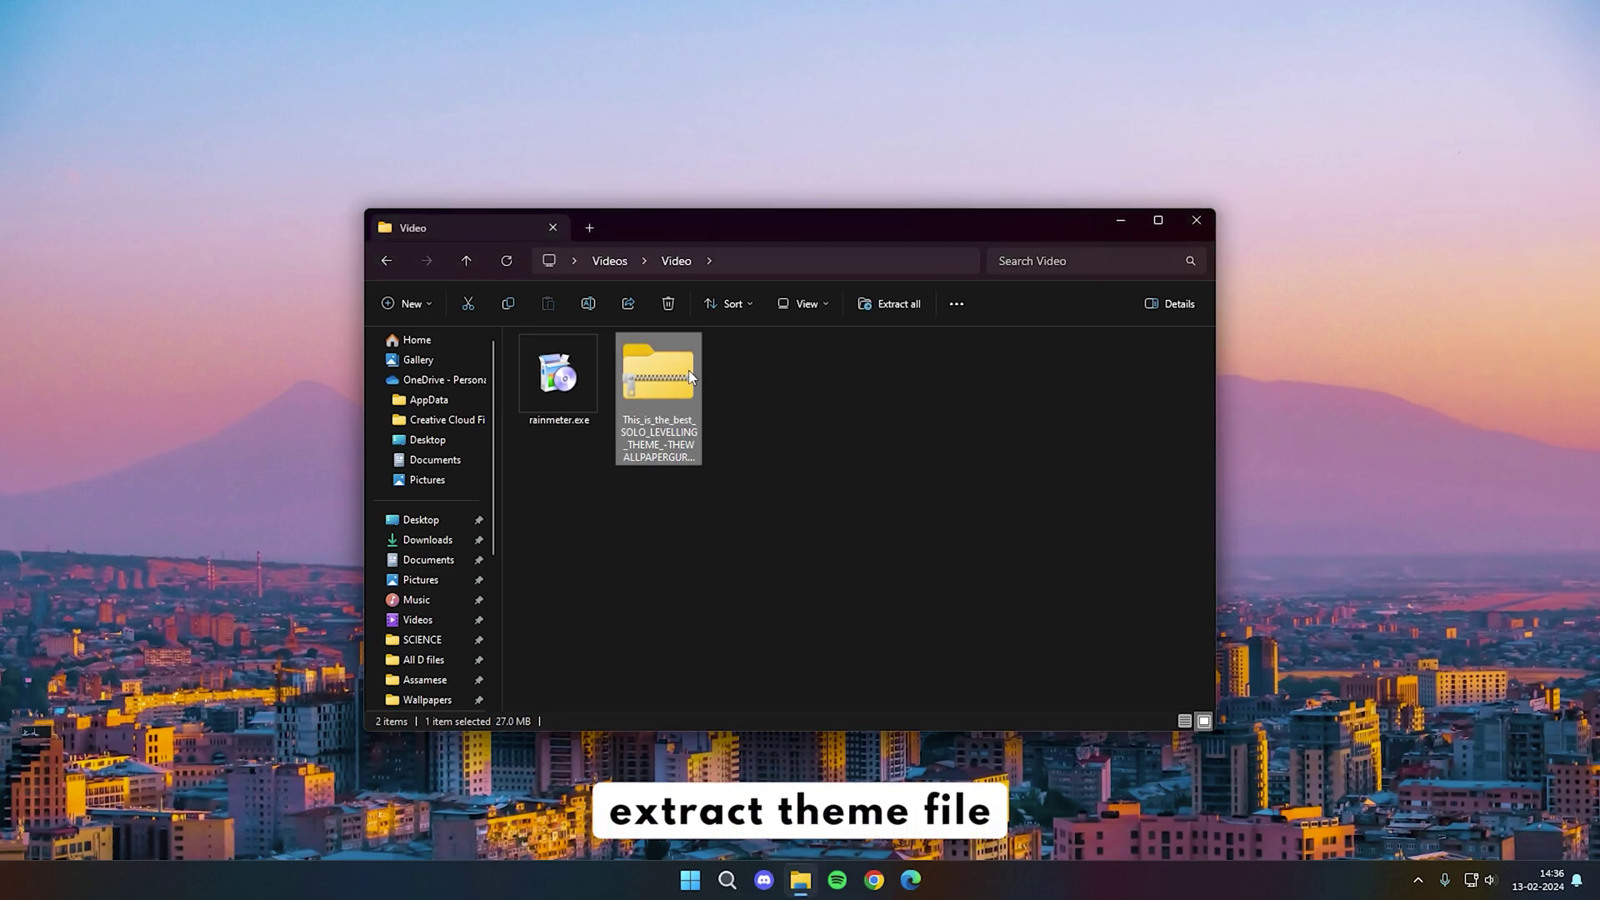
right_click(689, 374)
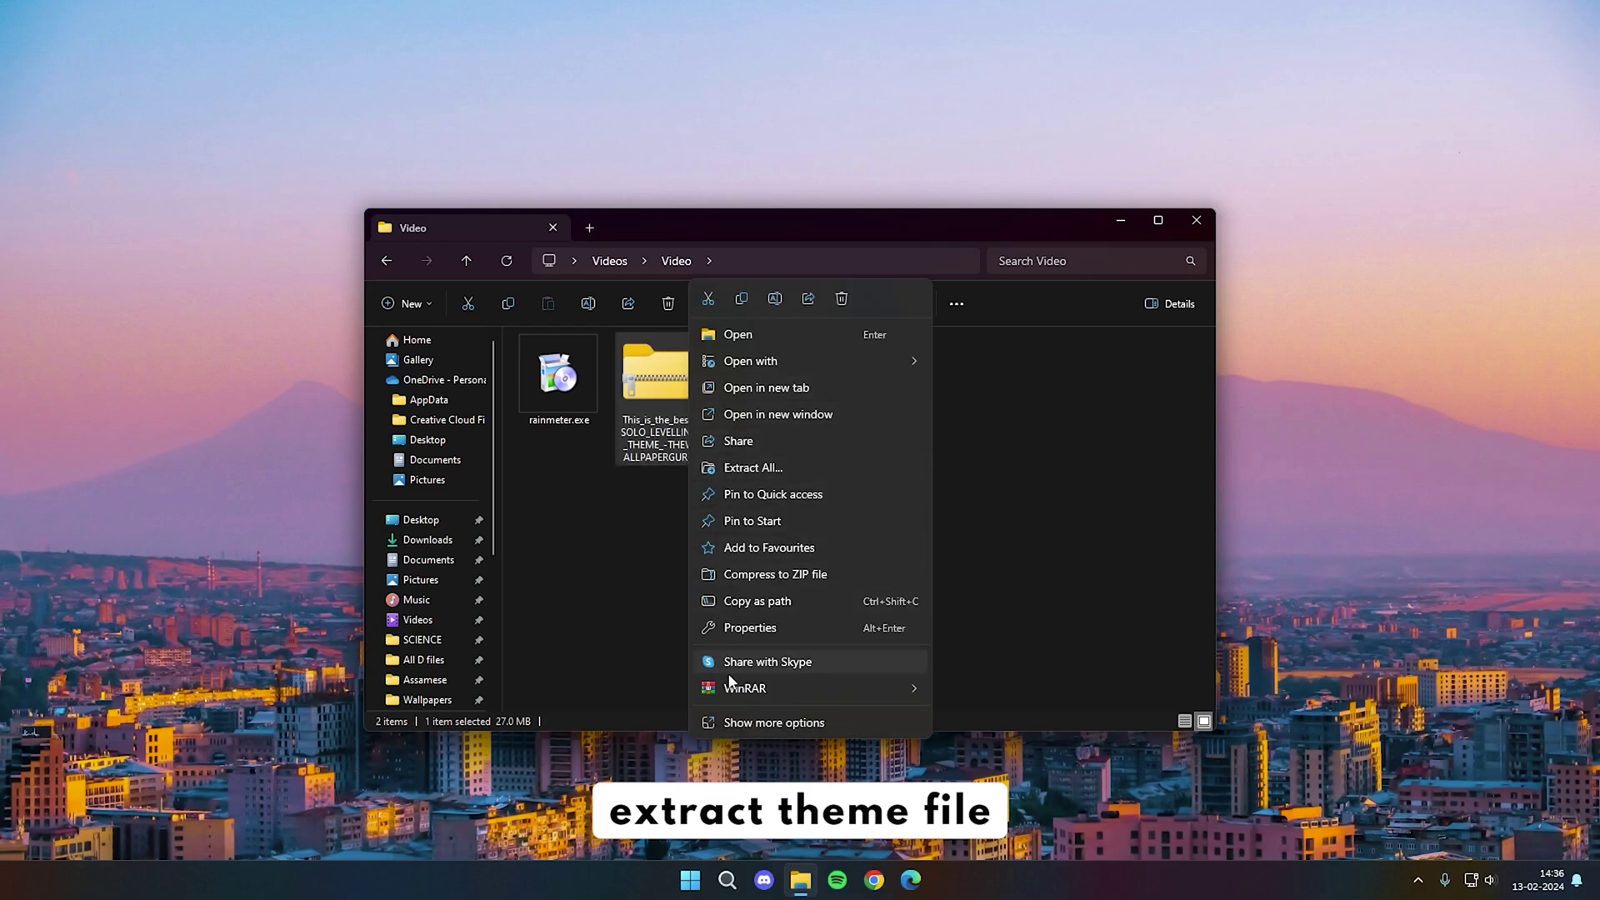
mouse_move(738, 688)
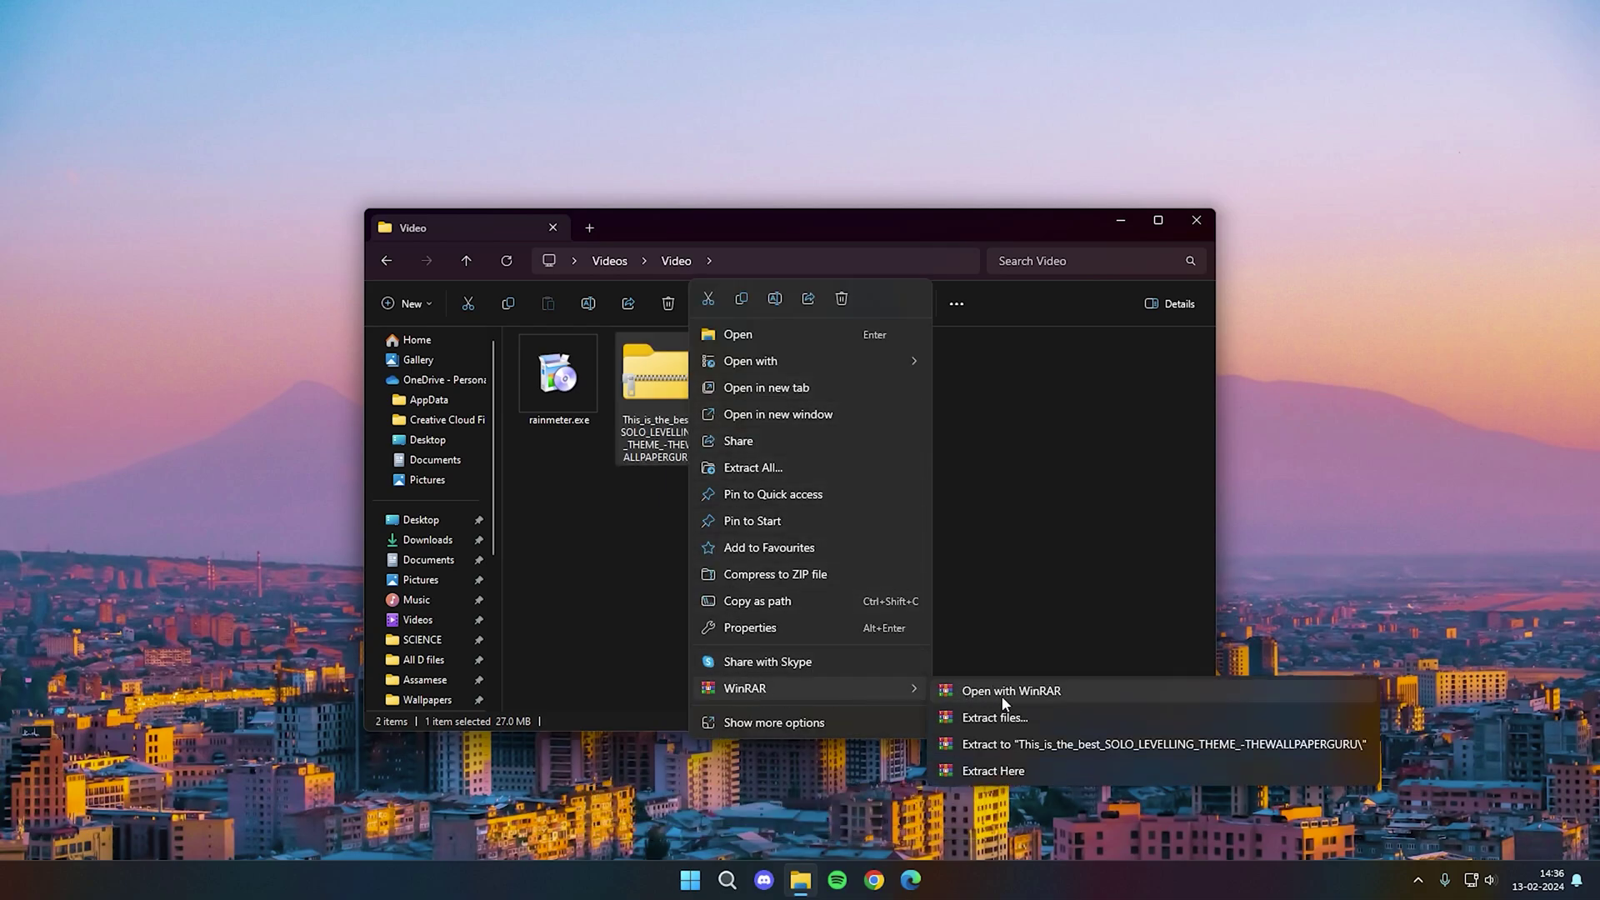
click(1034, 745)
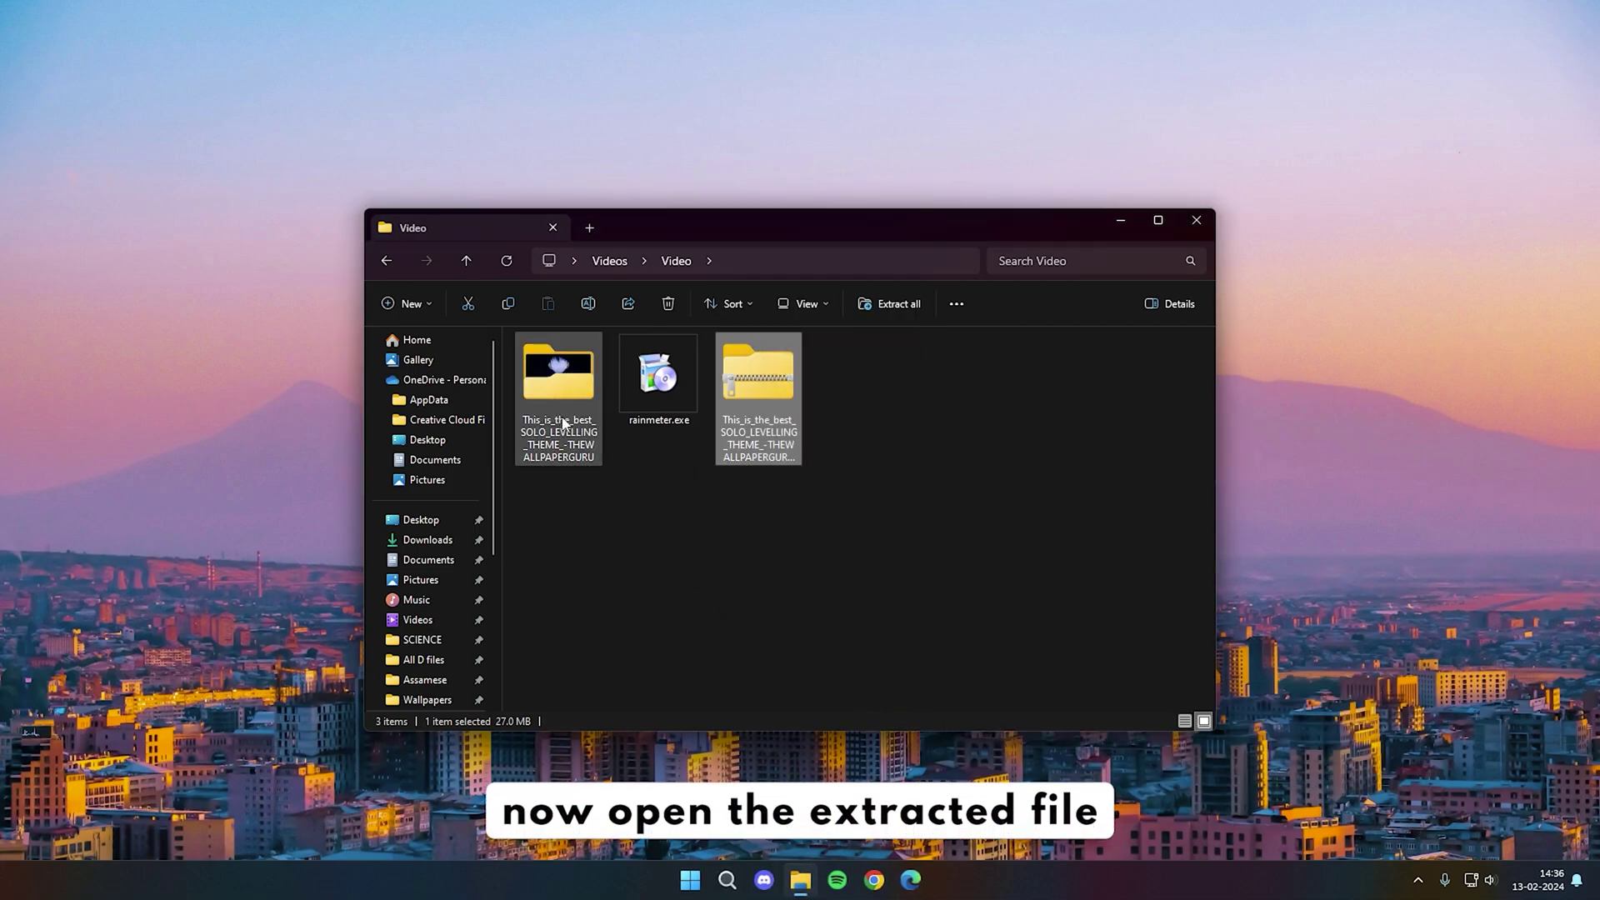
click(583, 382)
right_click(584, 382)
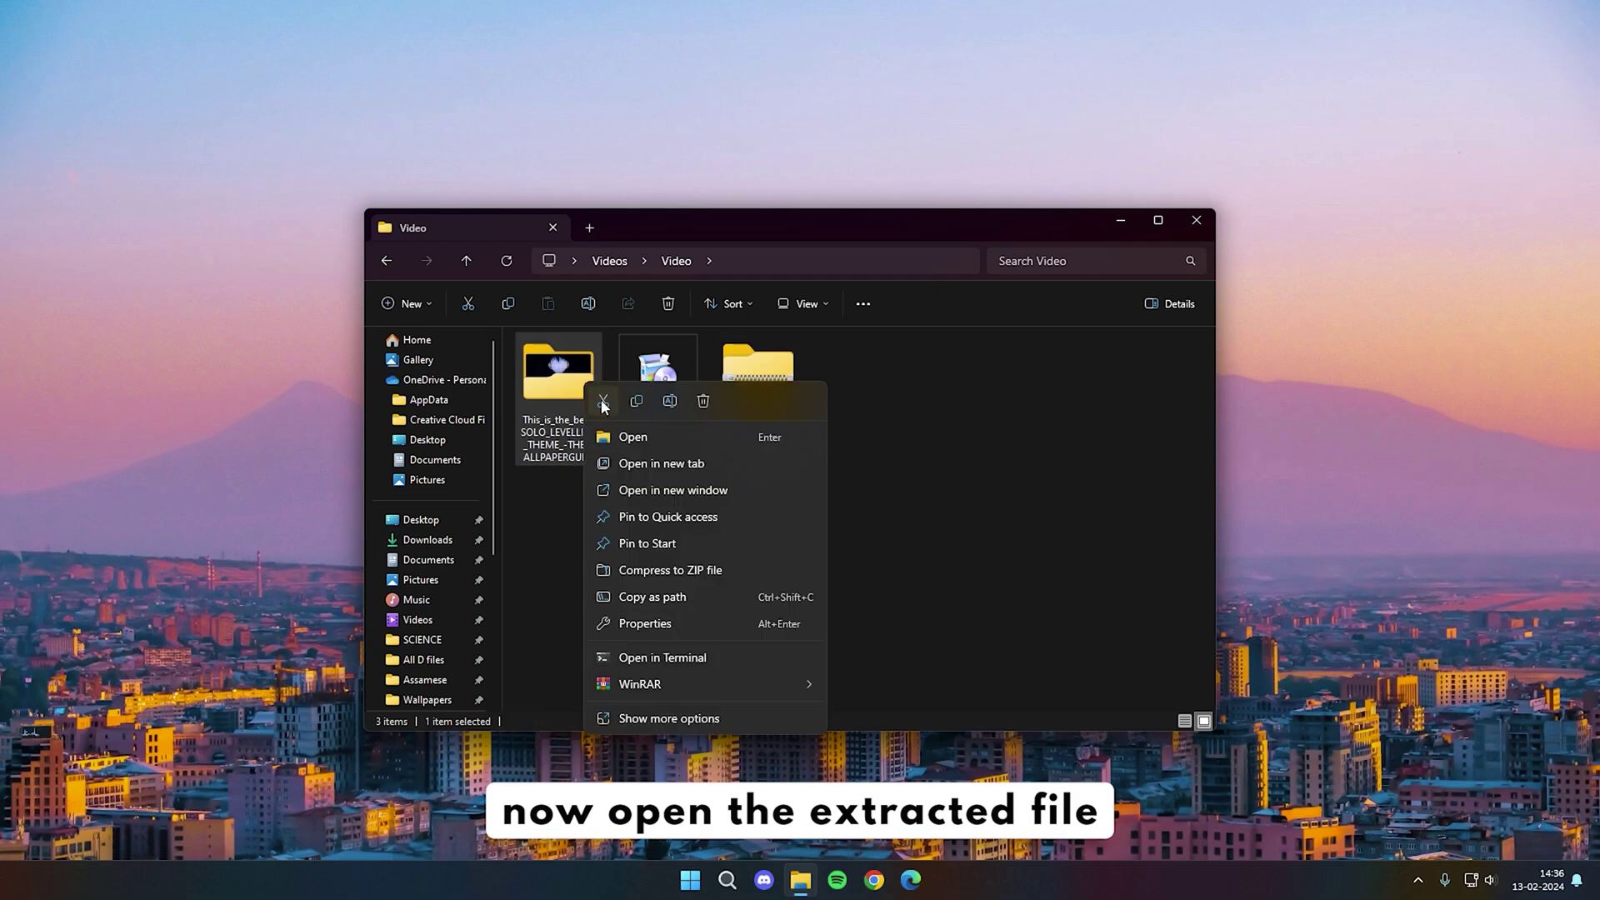
click(658, 444)
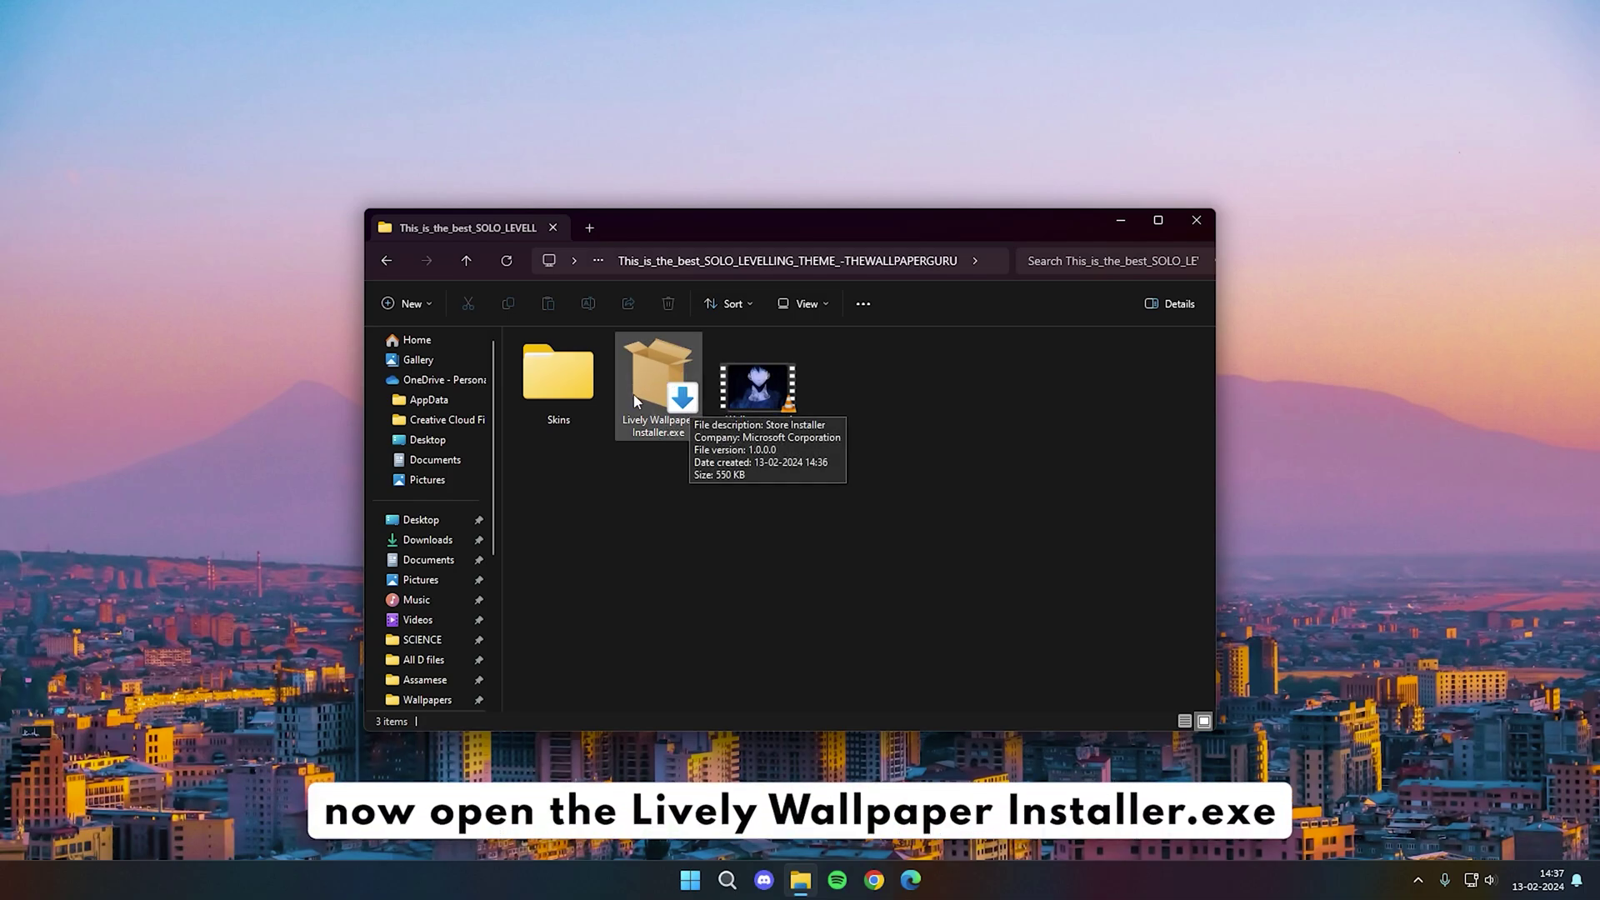
- Install Lively Wallpaper through Lively Wallpaper Installer.exe, launch it and close the Microsoft Store
click(675, 385)
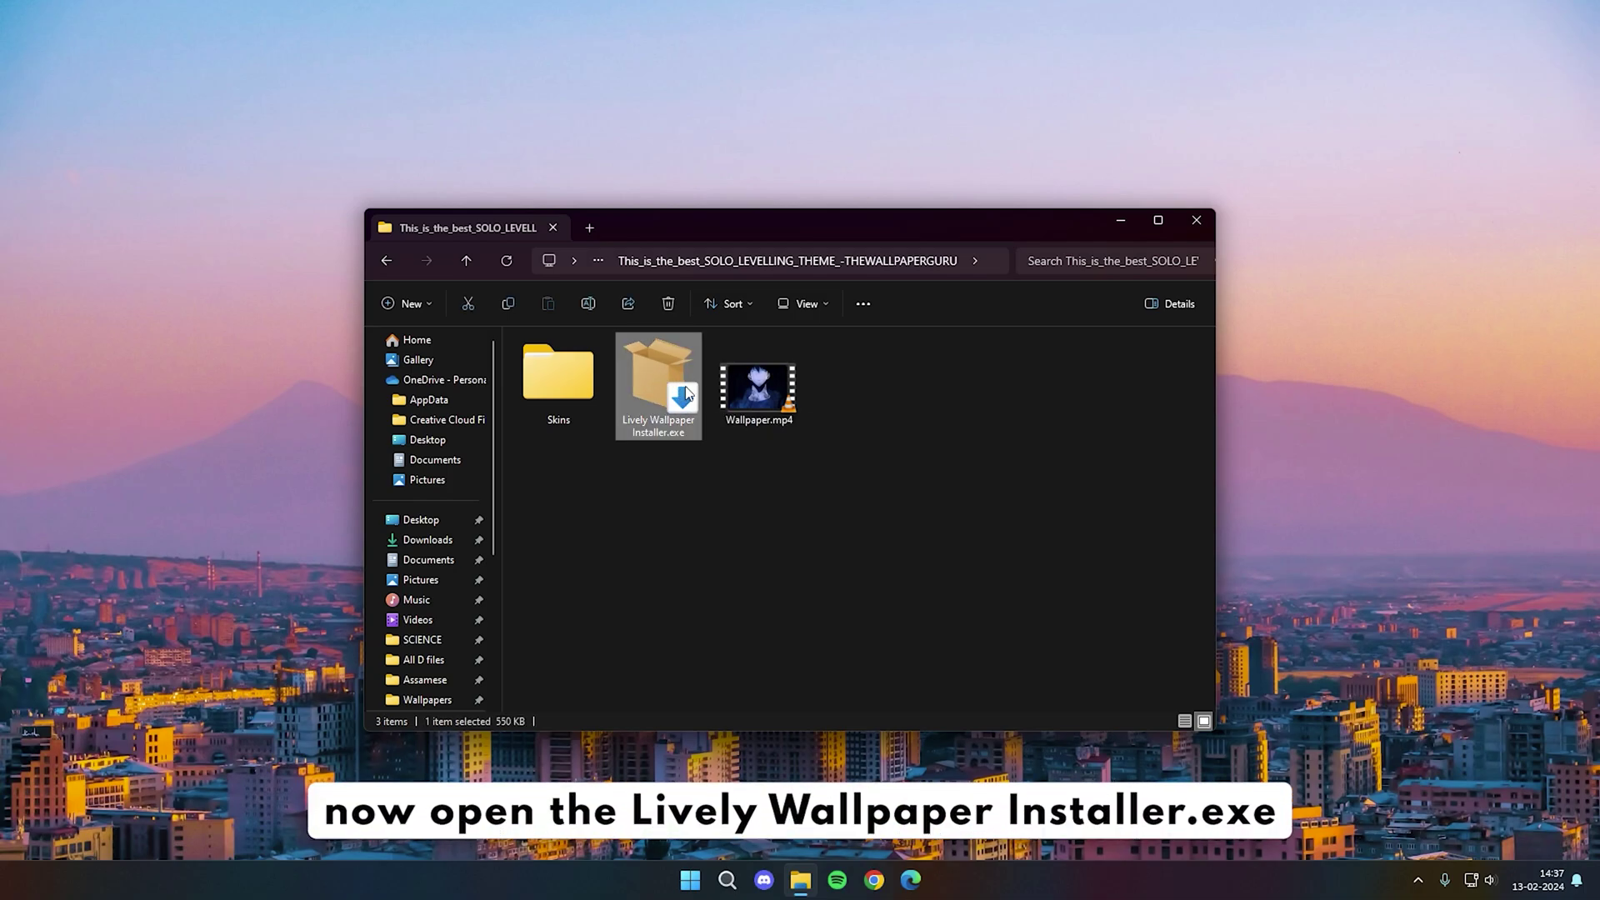
right_click(687, 393)
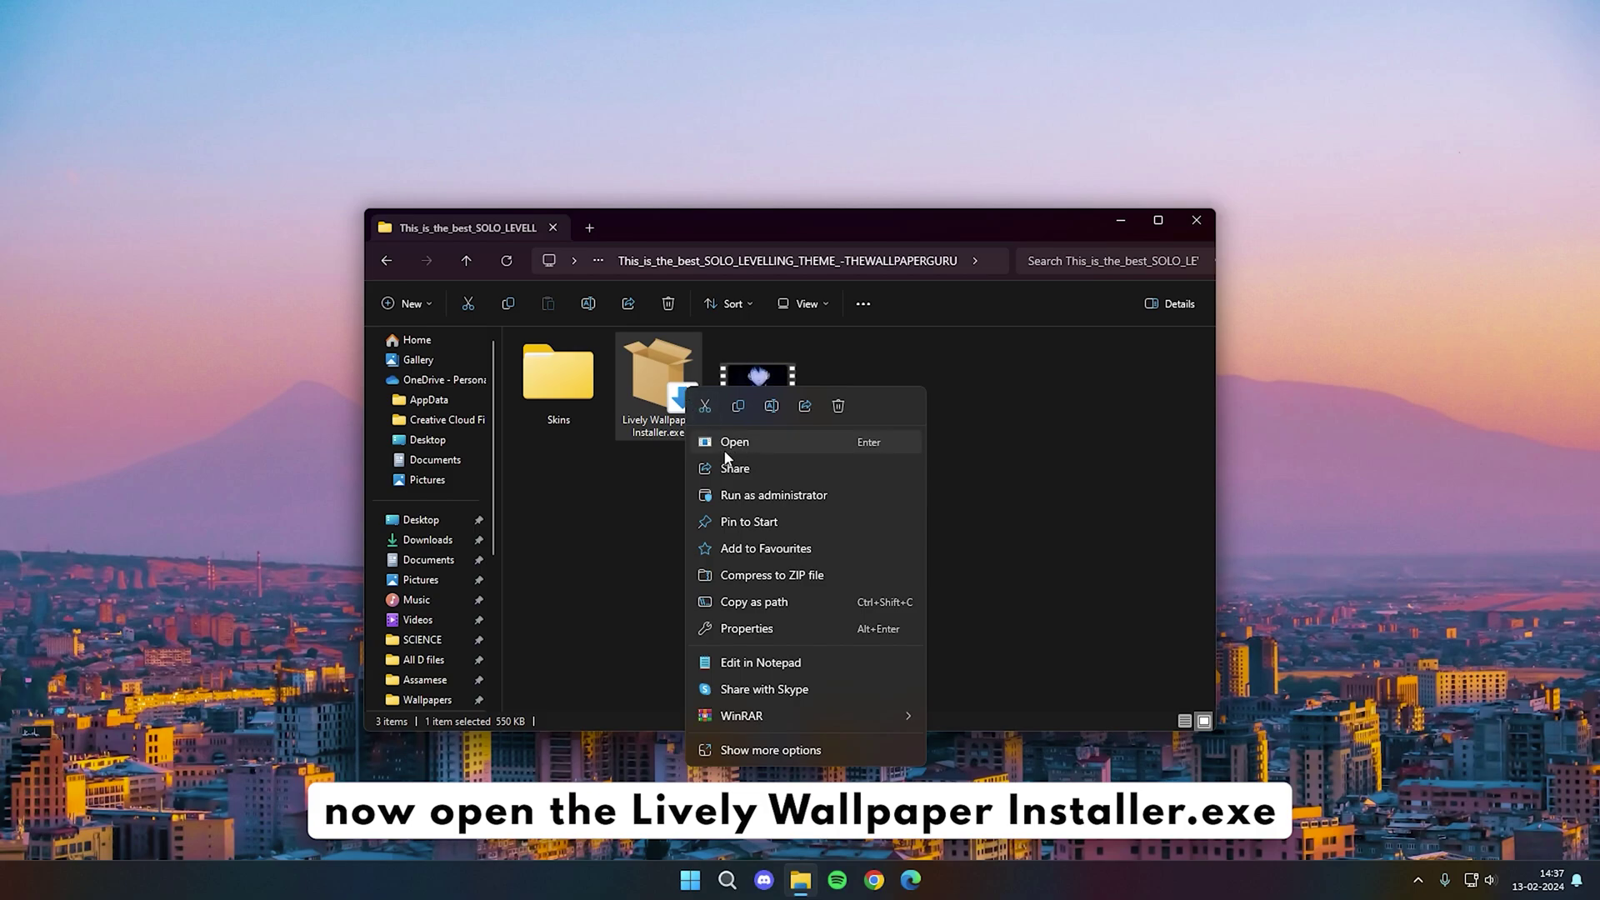
click(749, 443)
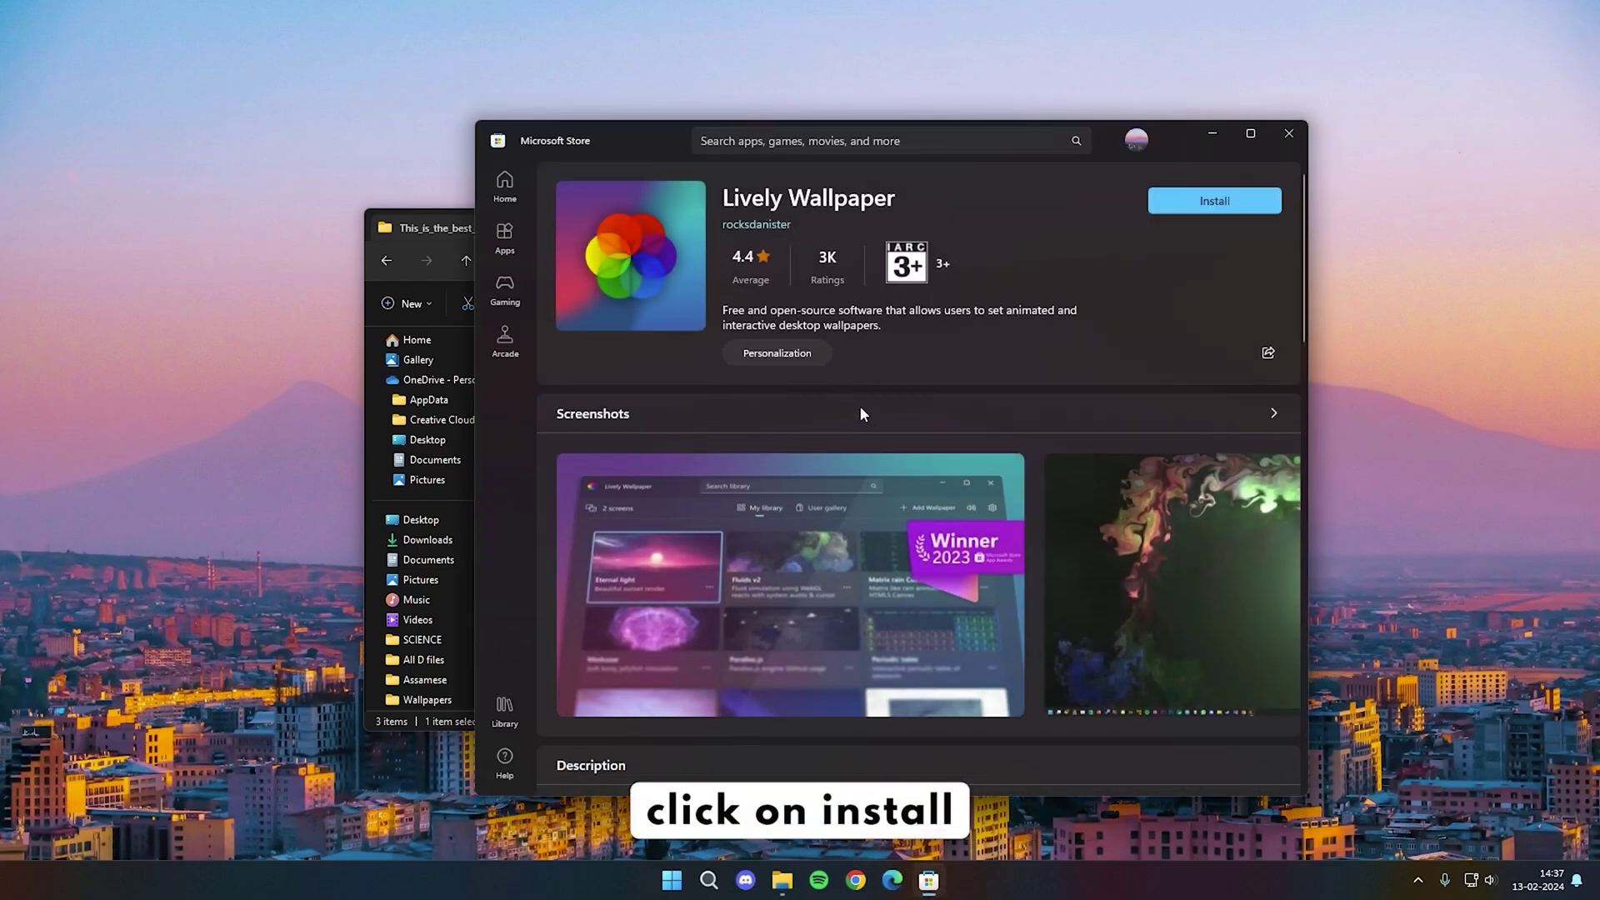
click(1189, 204)
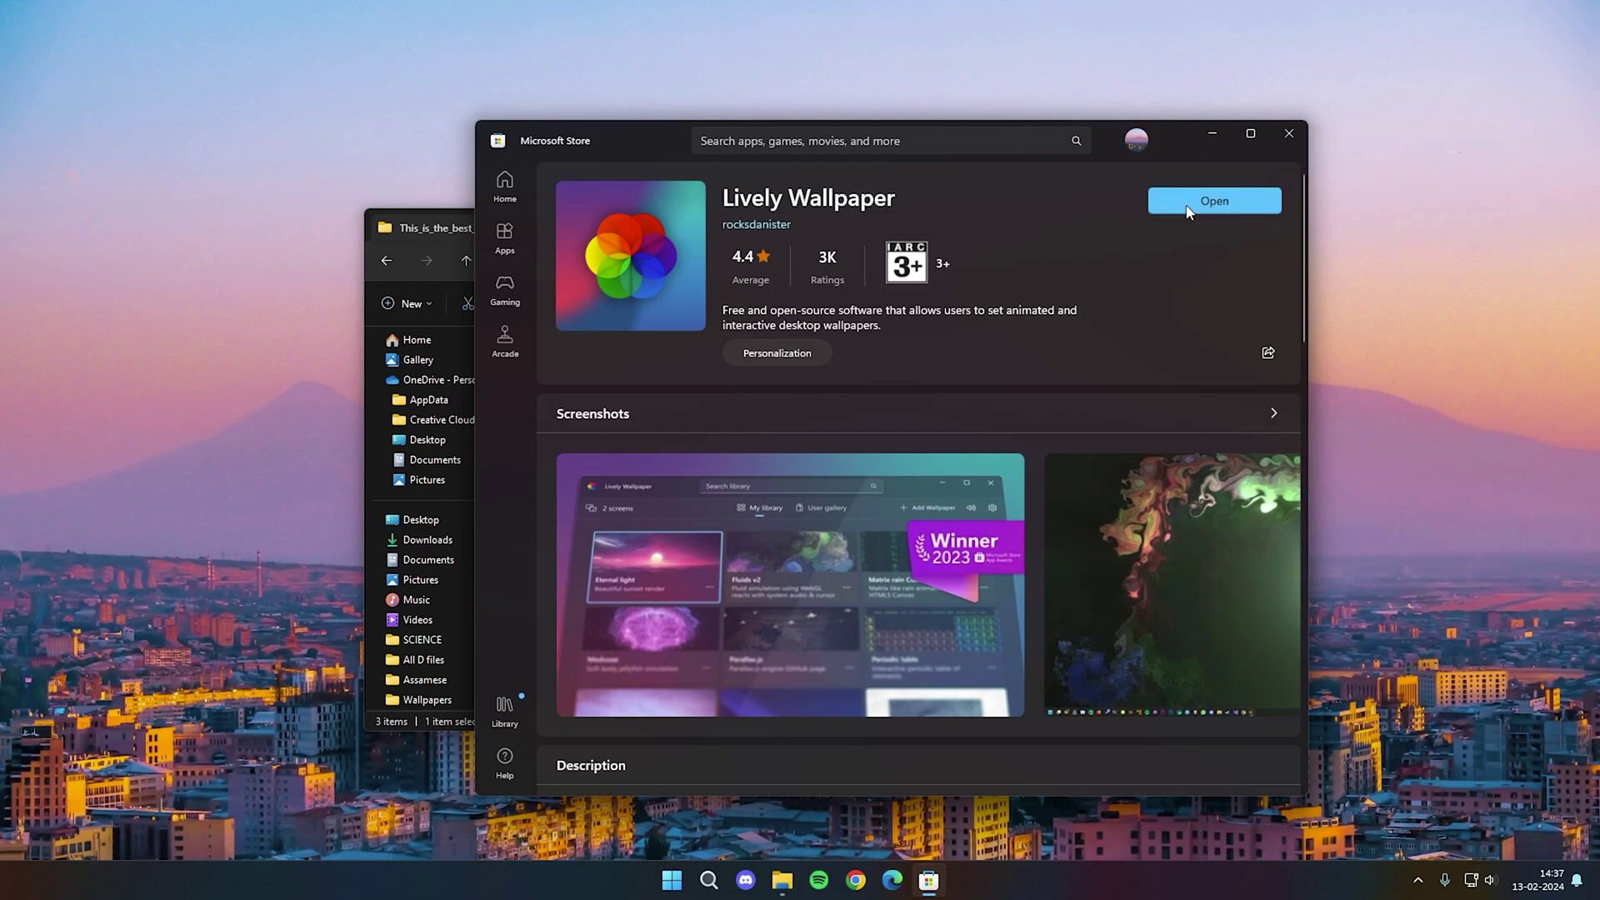
click(1232, 196)
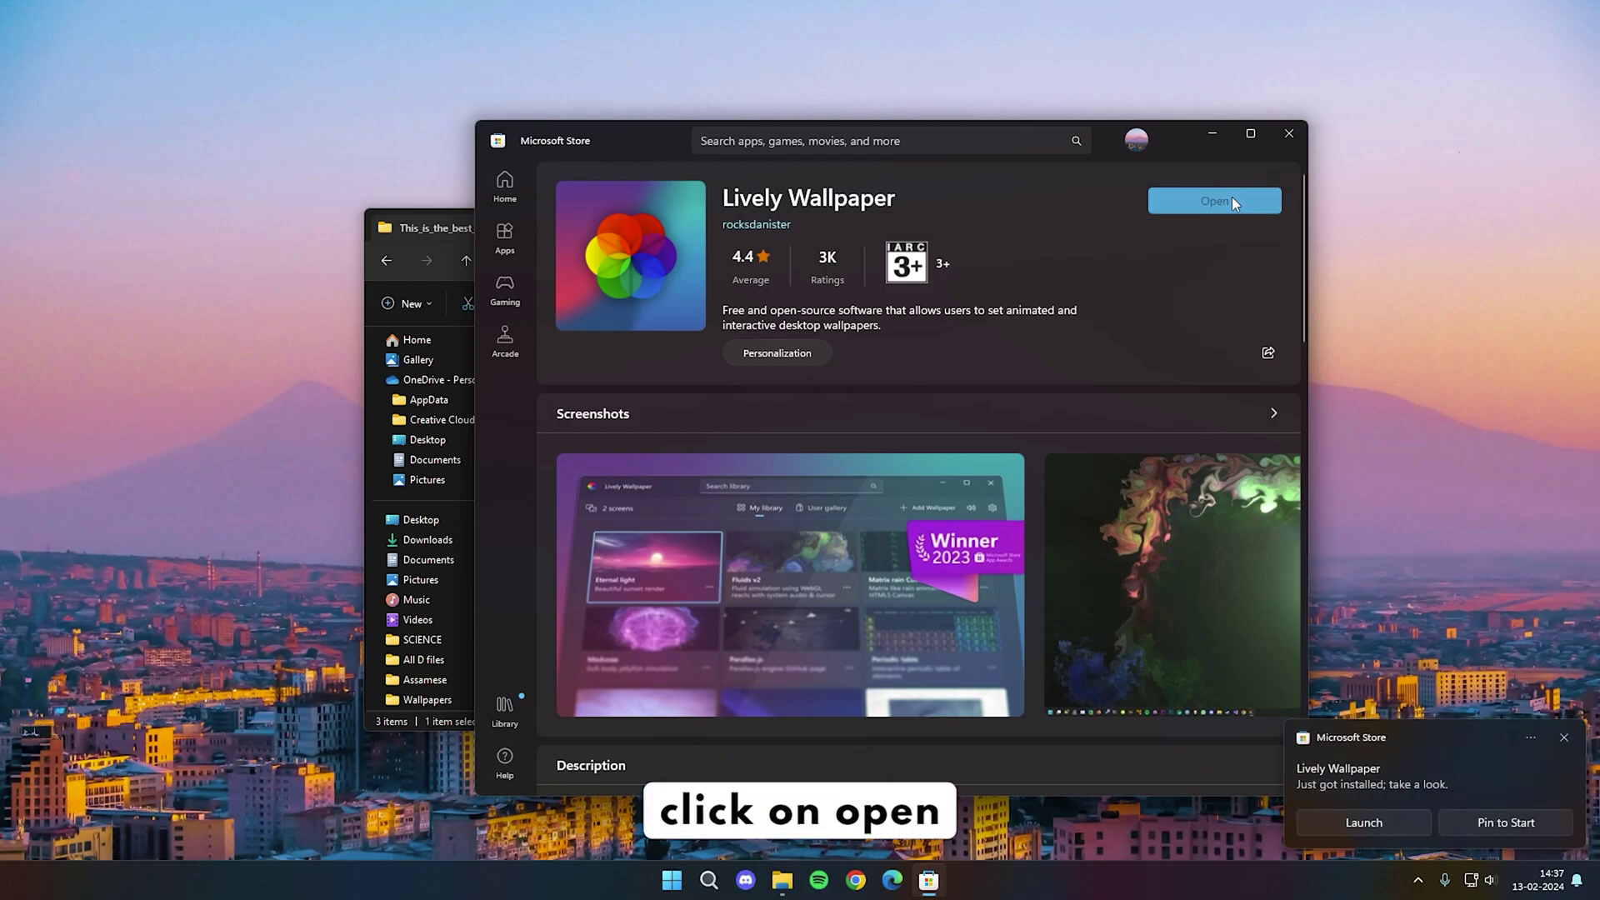
click(1294, 137)
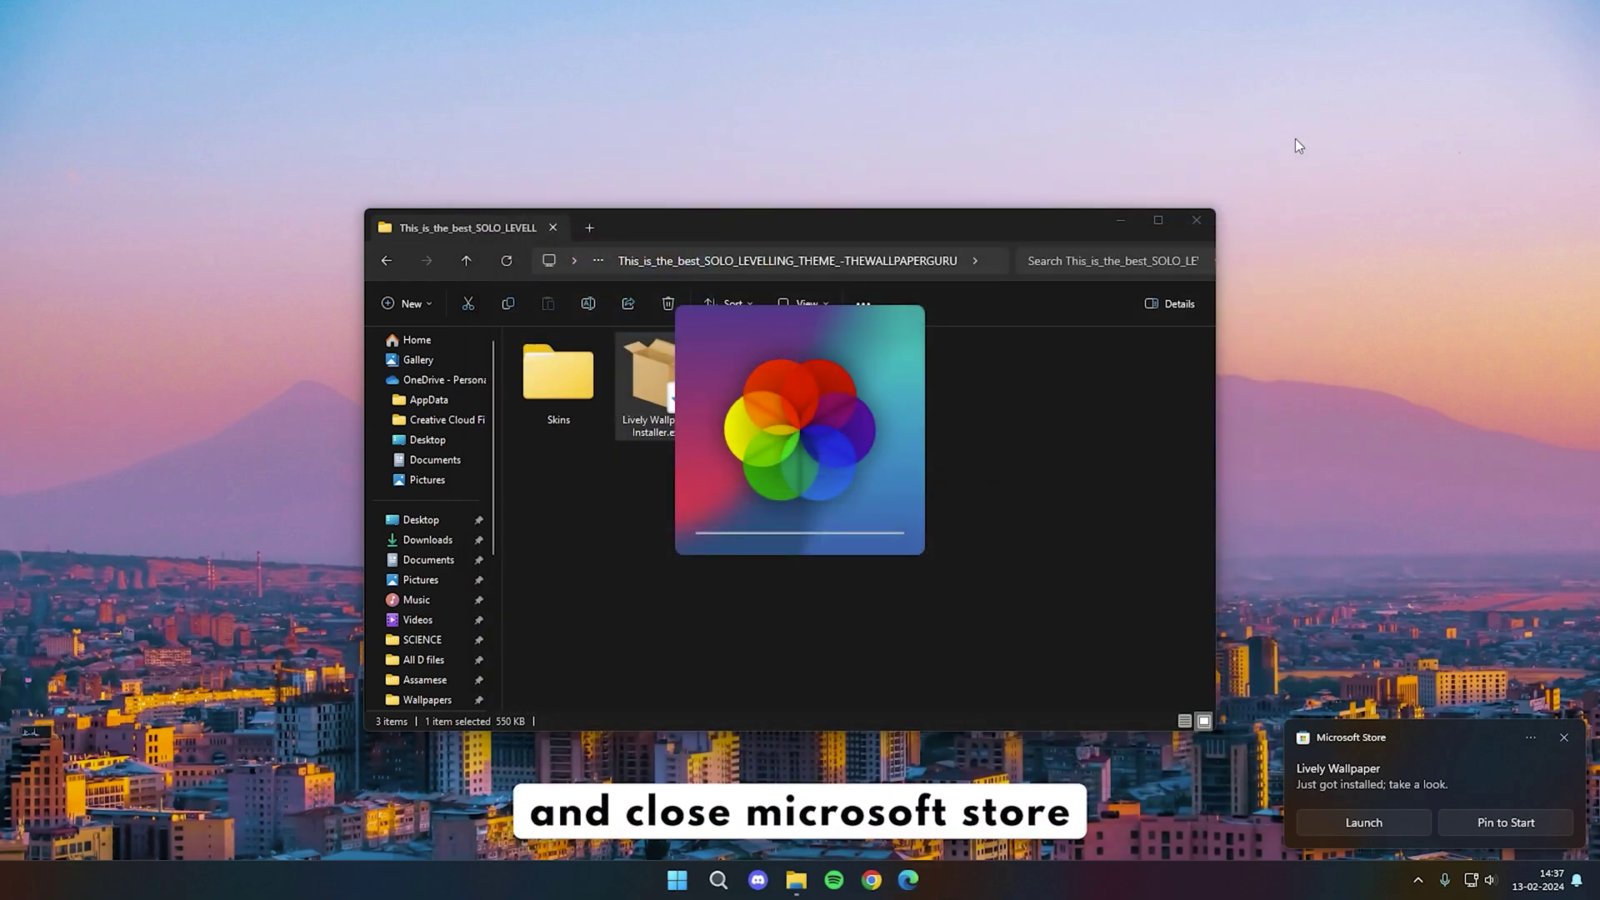
- Add Wallpaper.mp4 from the theme folder to Lively Wallpaper with the title Wallpaper, and close the Lively window
drag(1015, 213, 1390, 223)
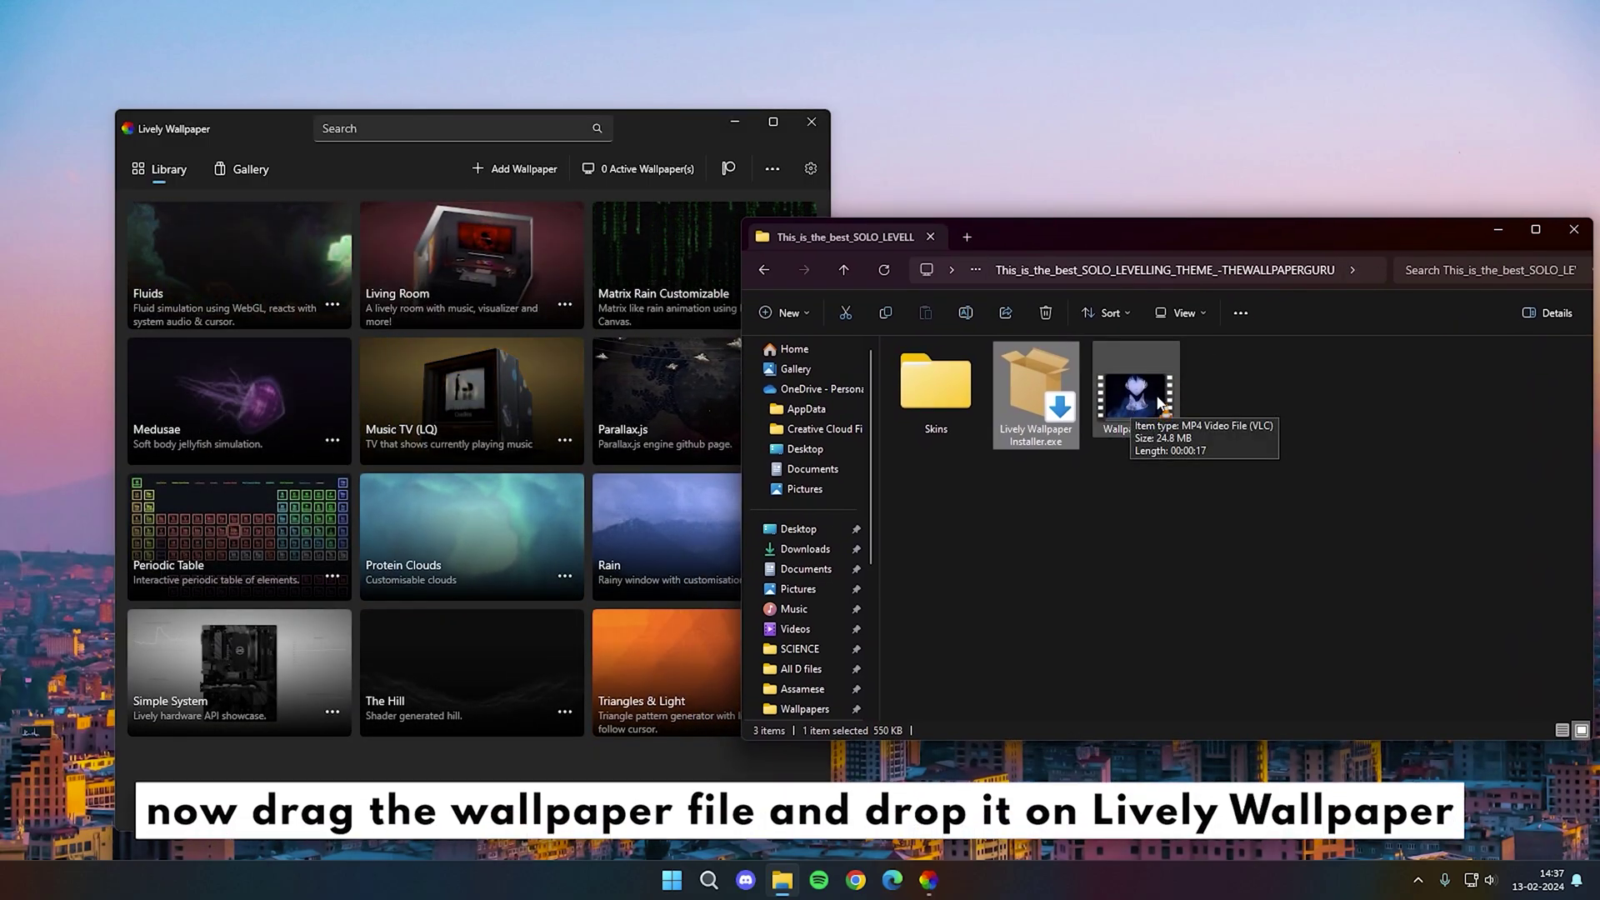
drag(1158, 402, 543, 365)
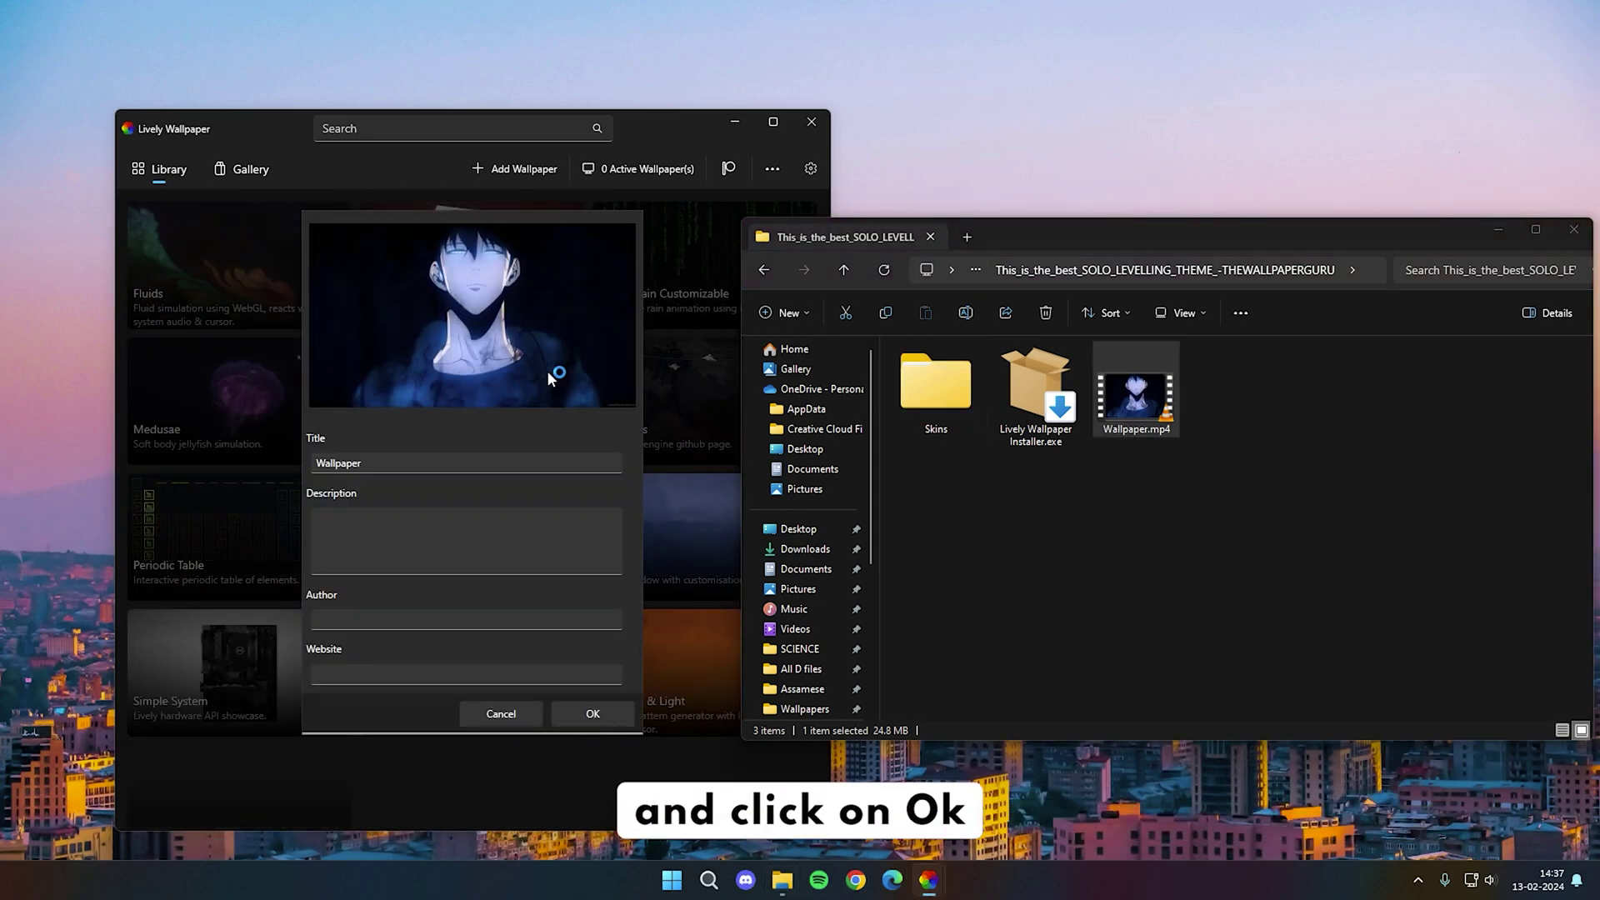
click(588, 714)
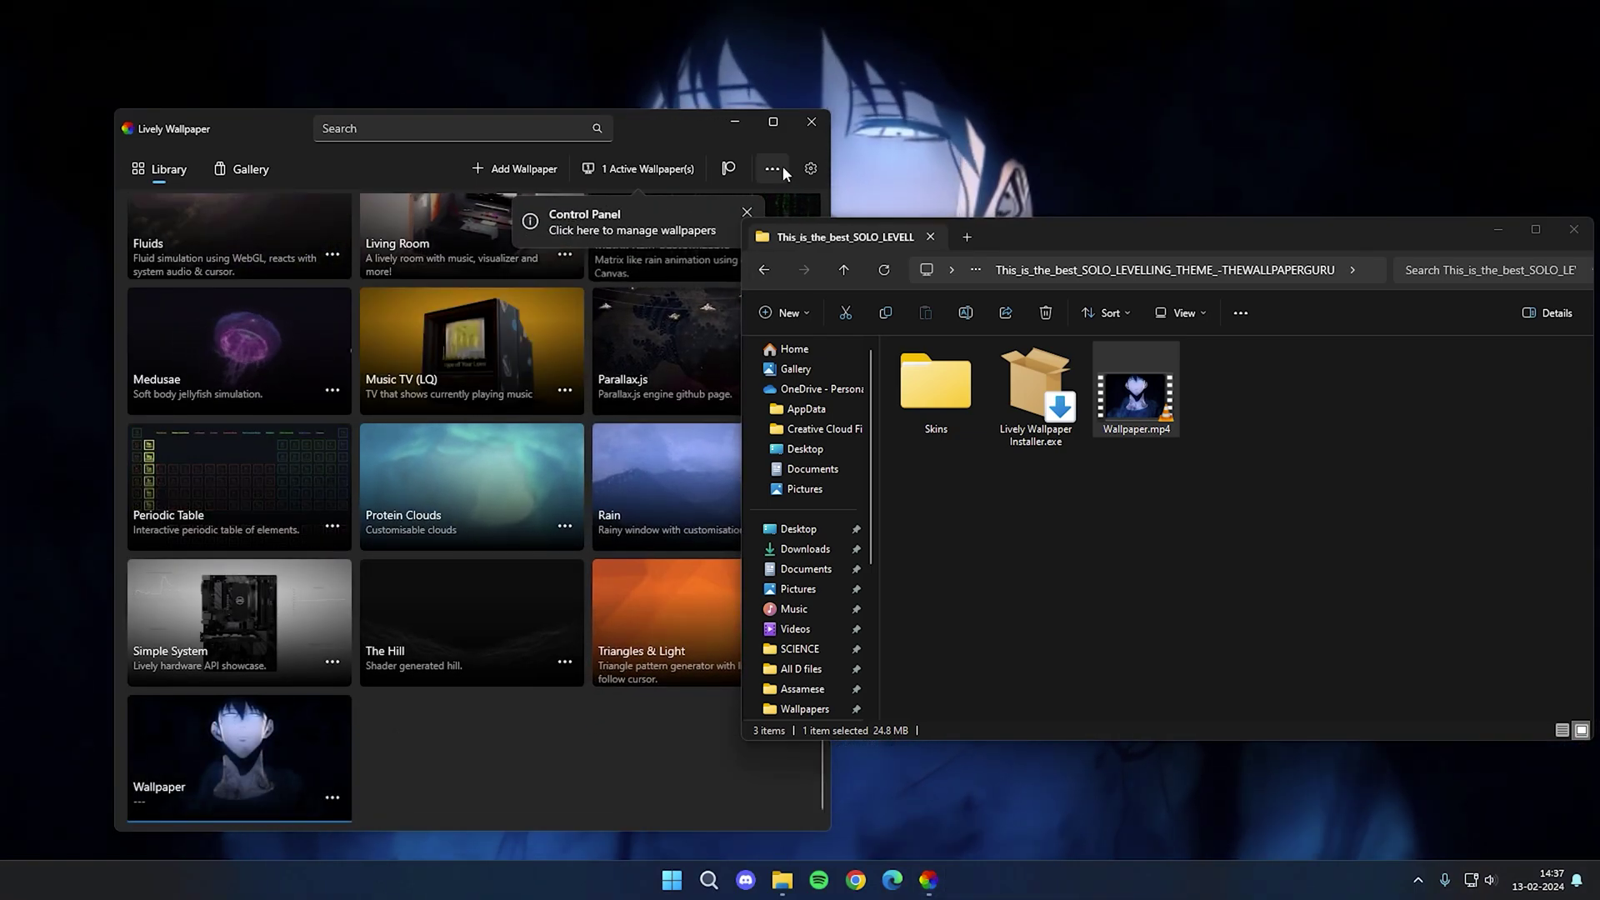
click(808, 122)
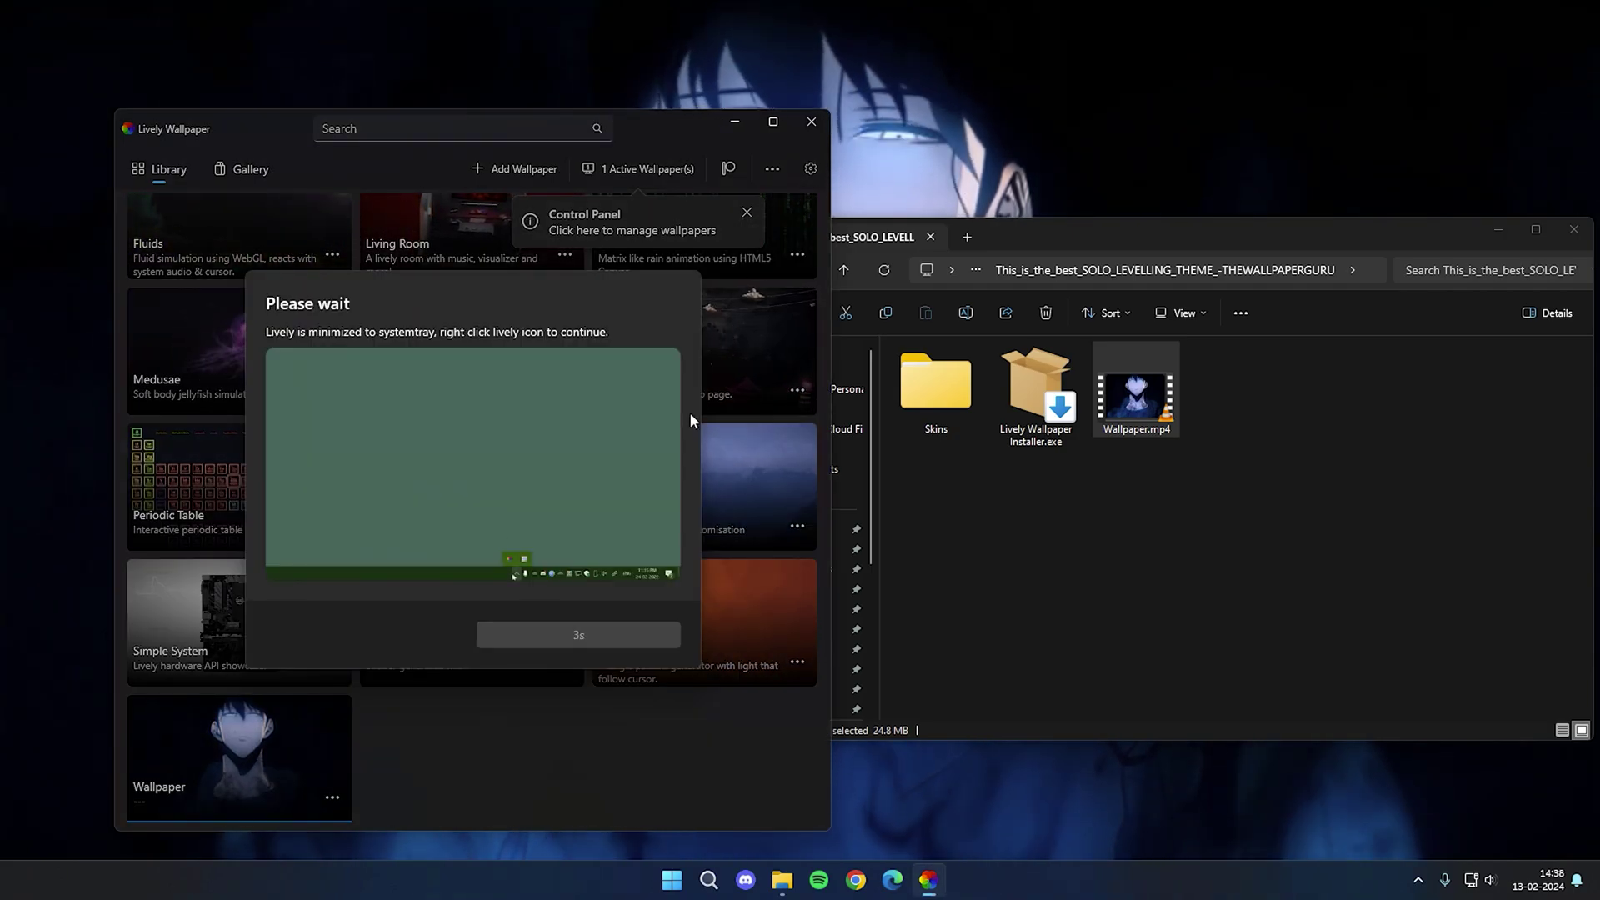
- Dismiss the Lively notice and copy the gC, Motion Romansa and RetrOcOlOr folders from the theme's Skins folder
click(596, 635)
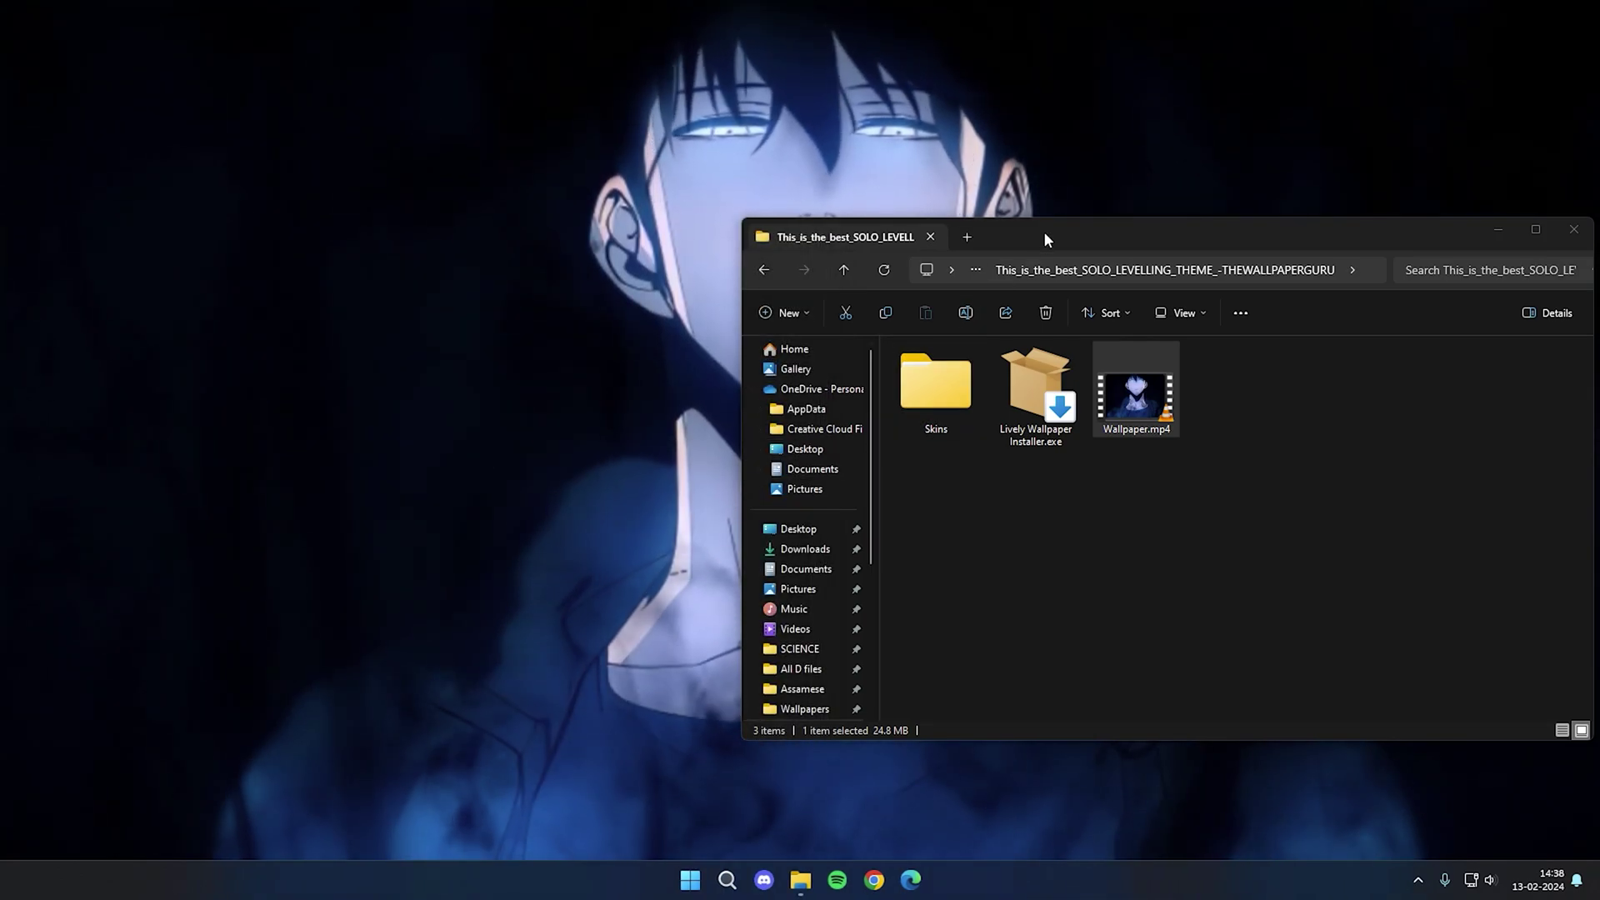
drag(1043, 231, 672, 223)
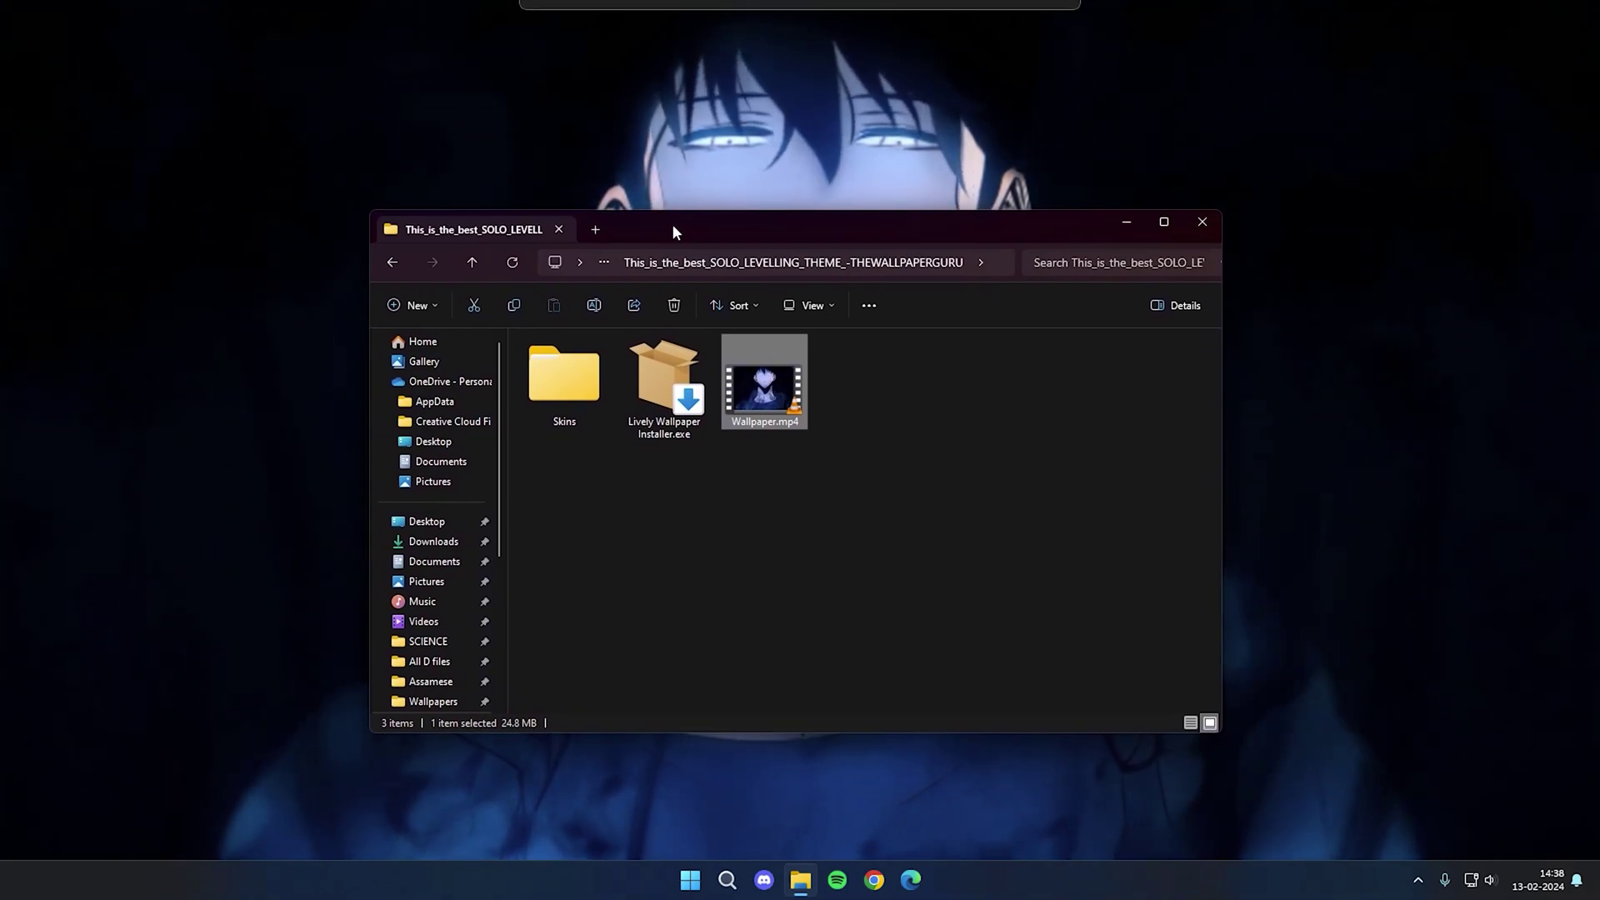
right_click(565, 375)
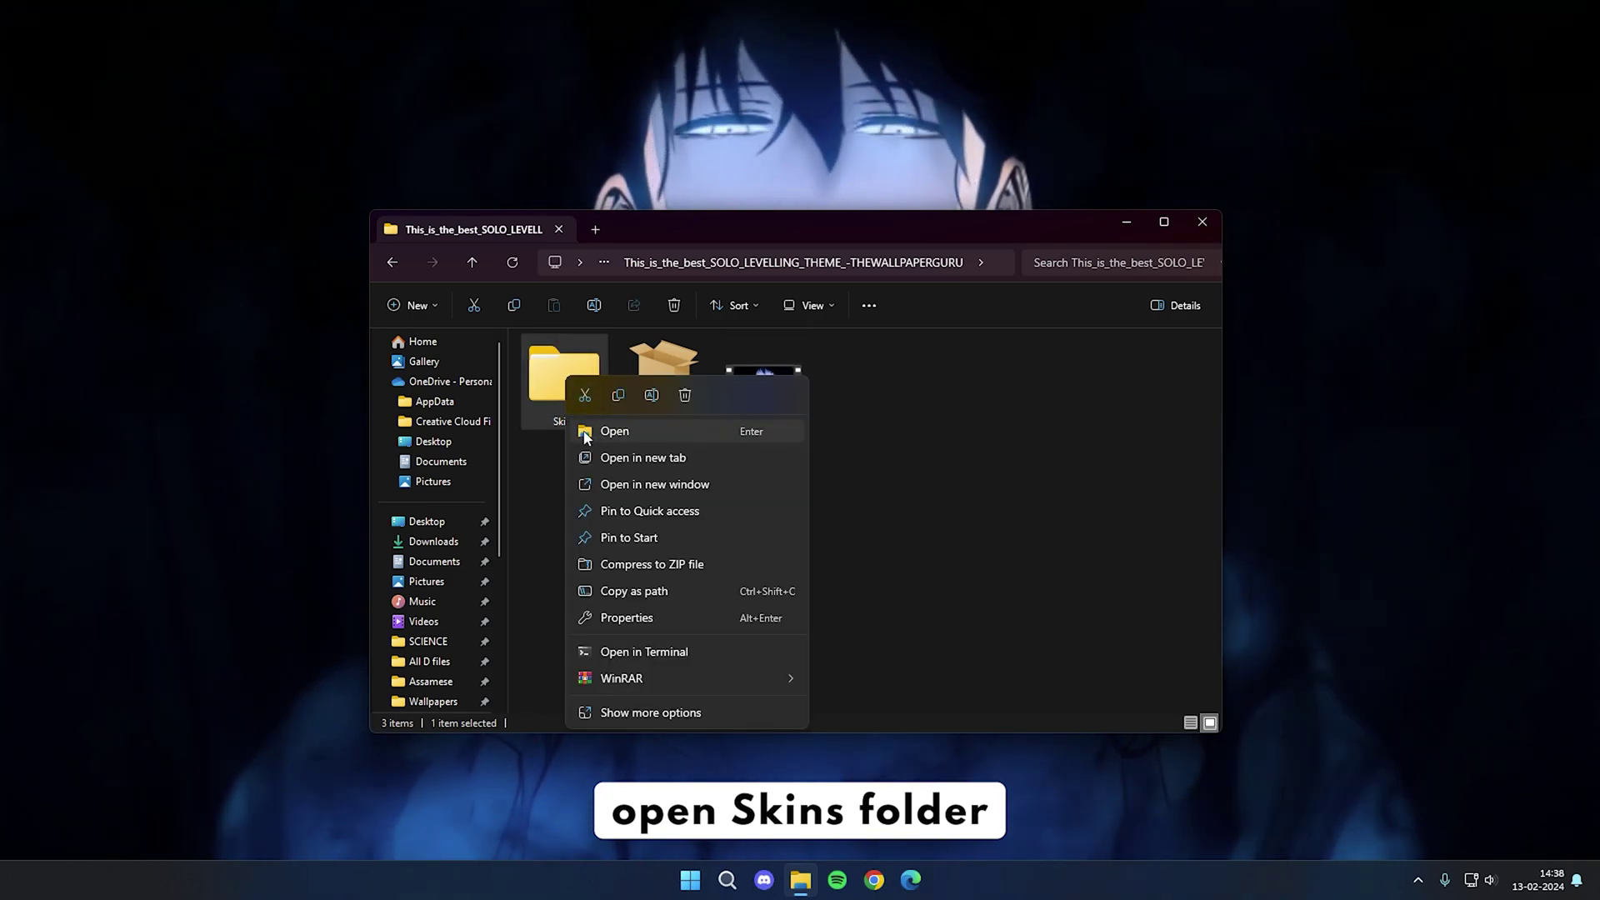
click(638, 433)
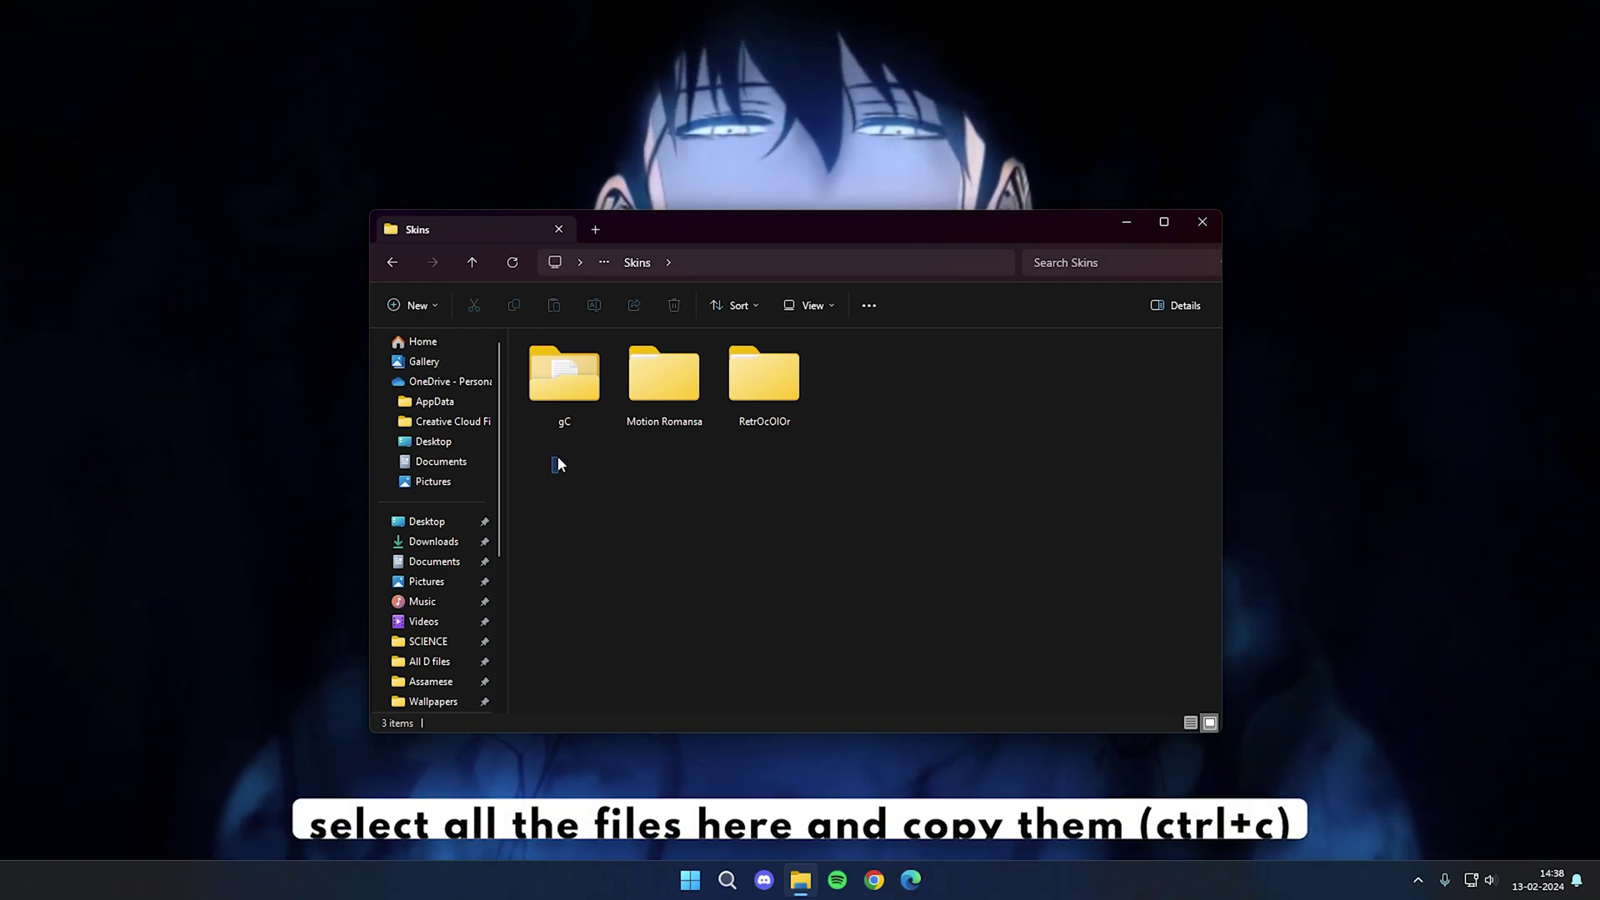
drag(551, 472, 782, 363)
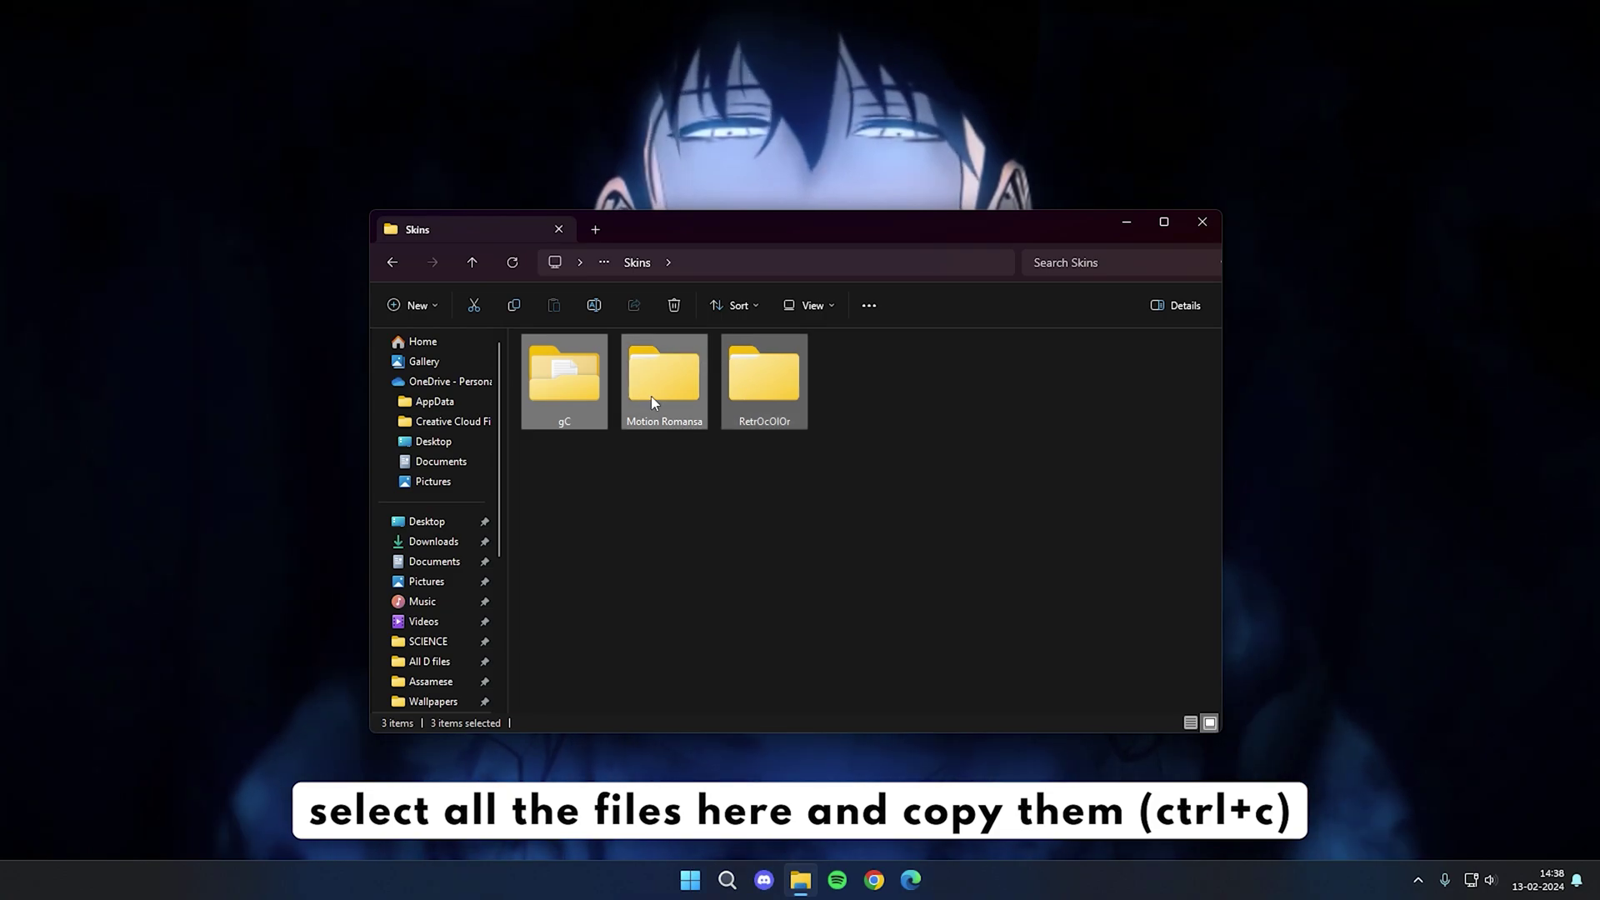
right_click(759, 380)
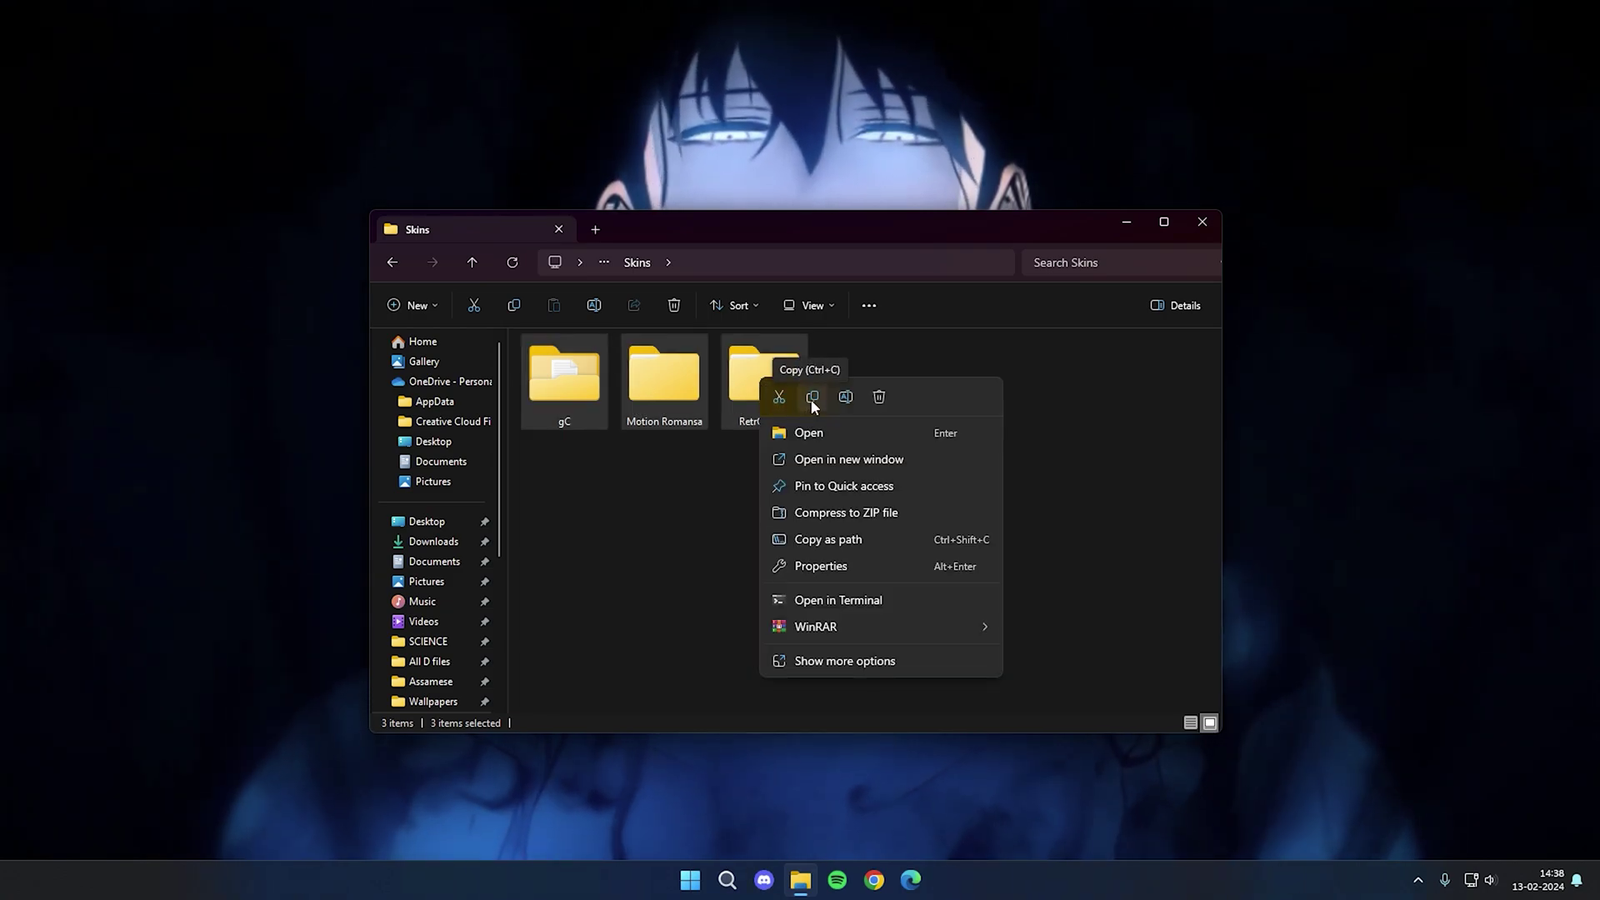
click(811, 398)
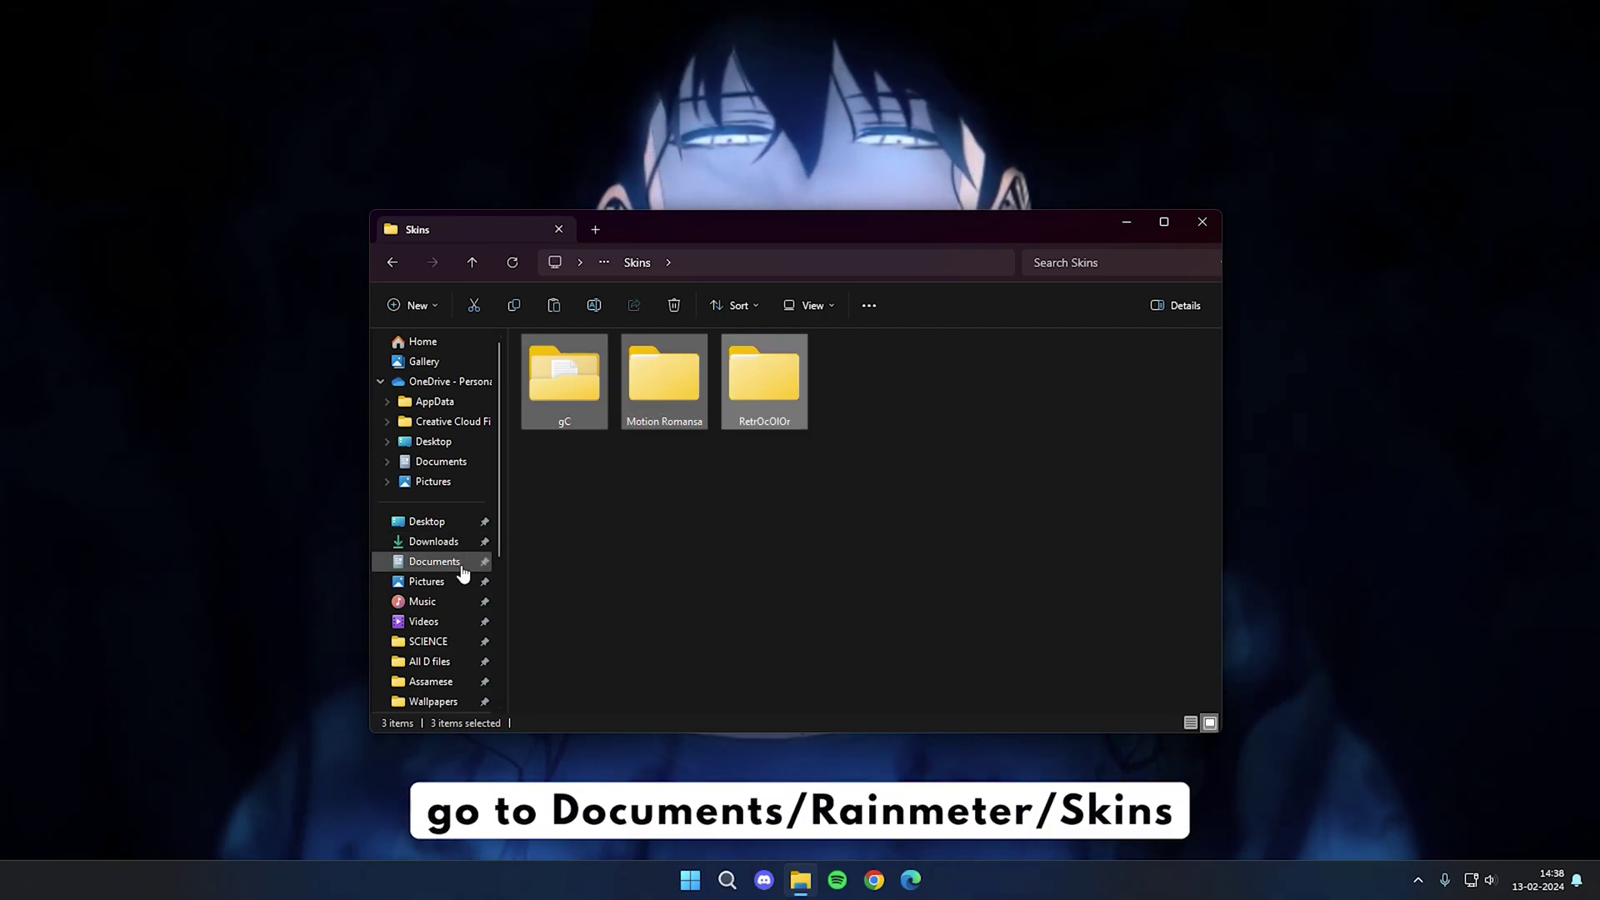
- Paste the copied skin folders into Documents/Rainmeter/Skins and close File Explorer
click(434, 562)
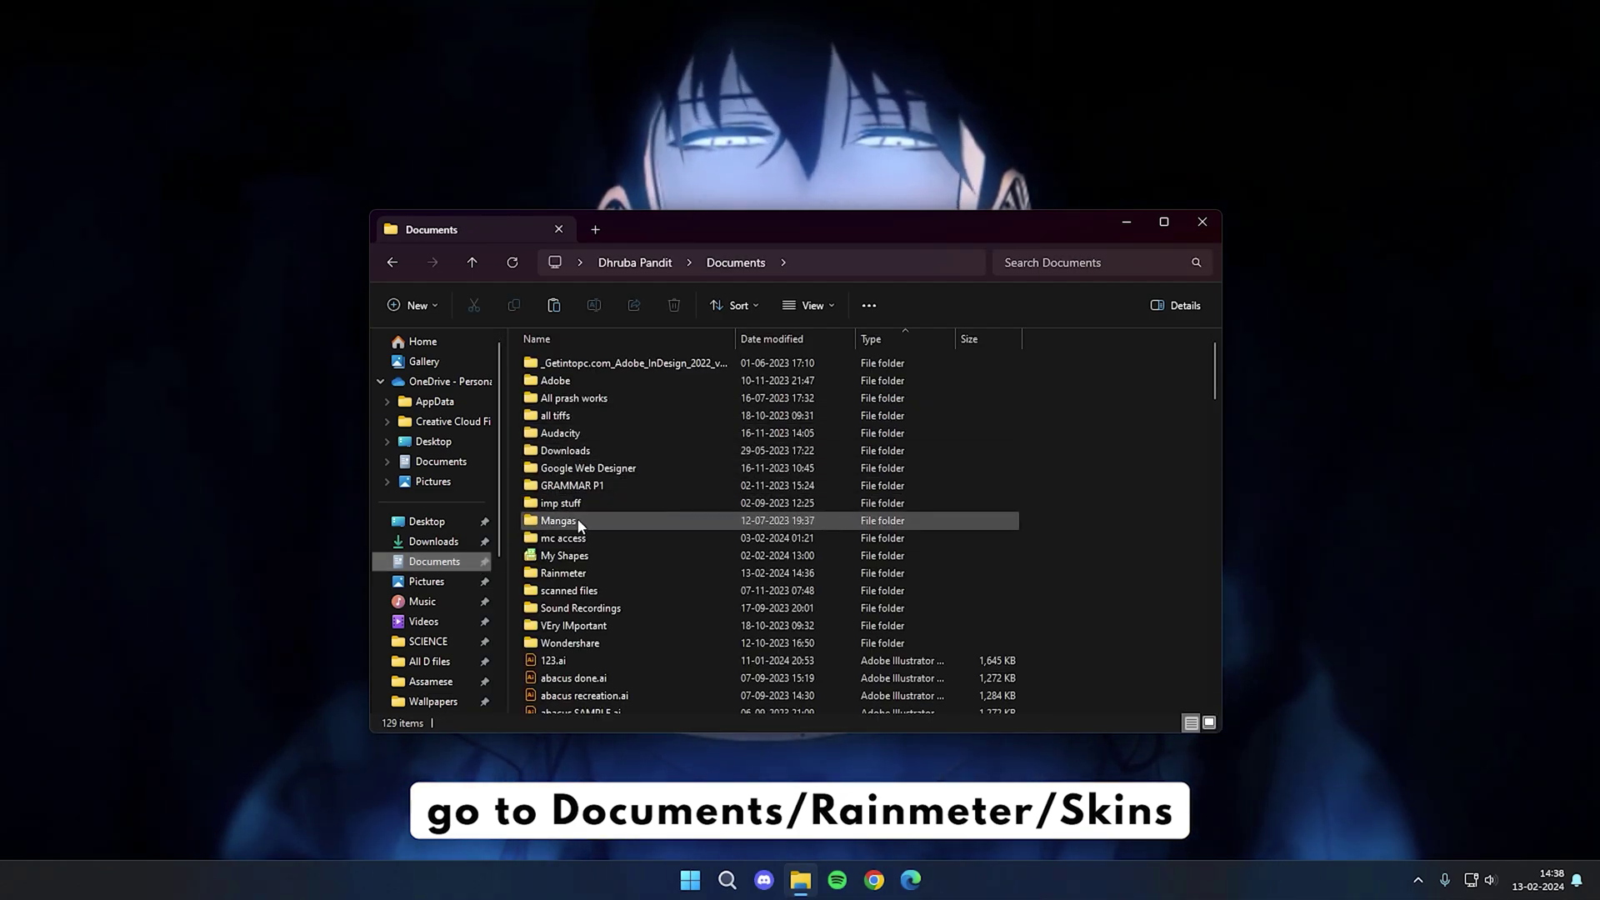
right_click(591, 572)
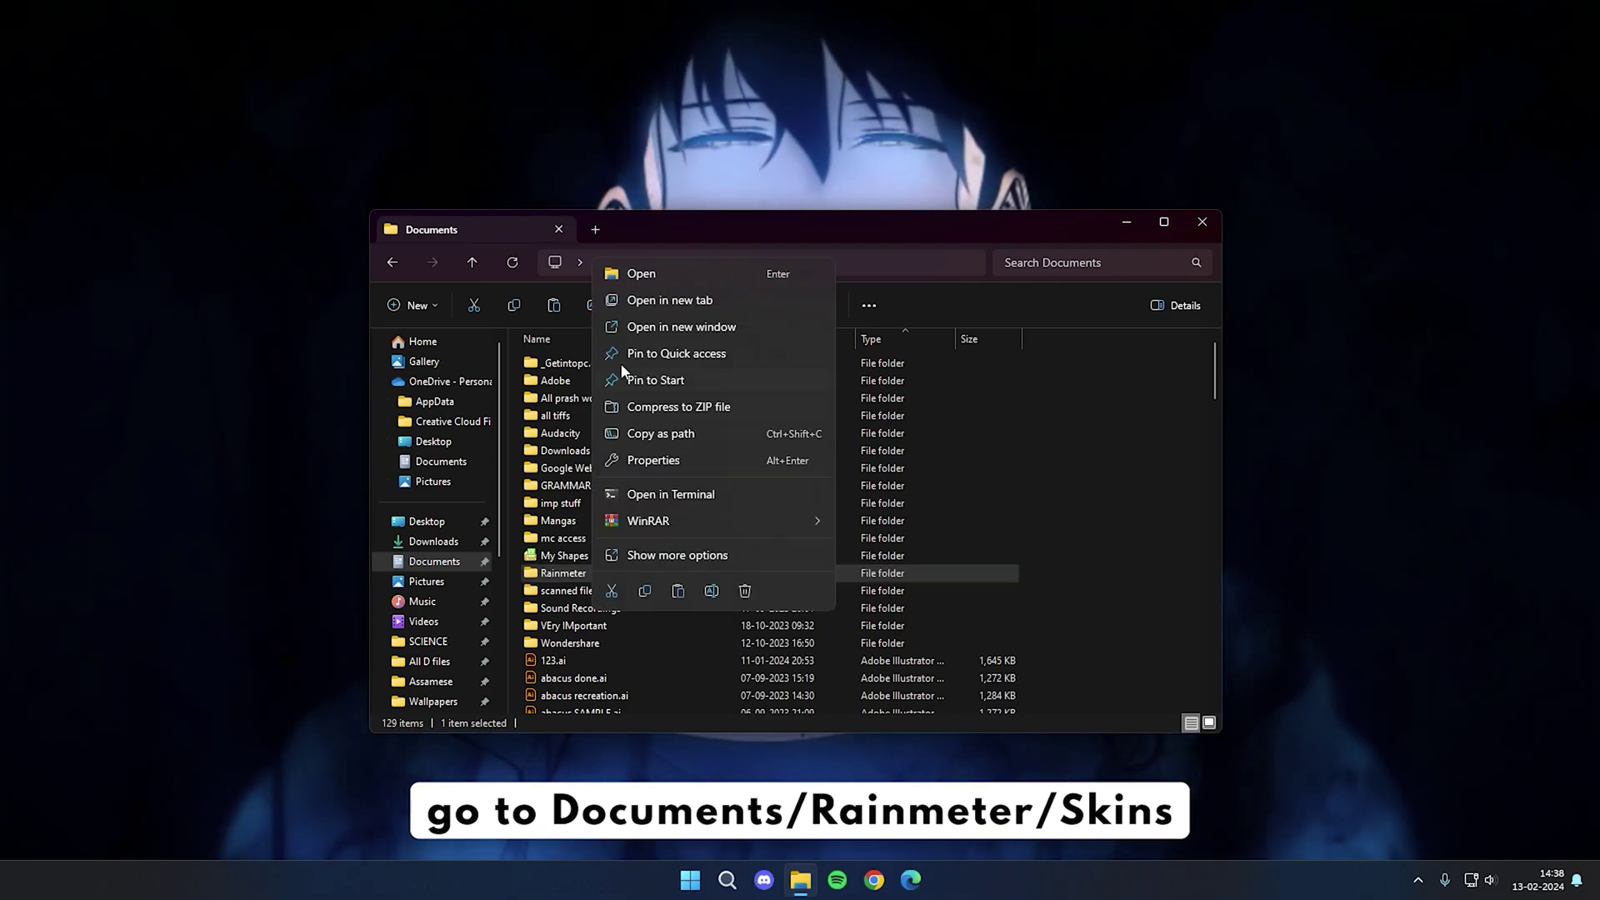
click(646, 276)
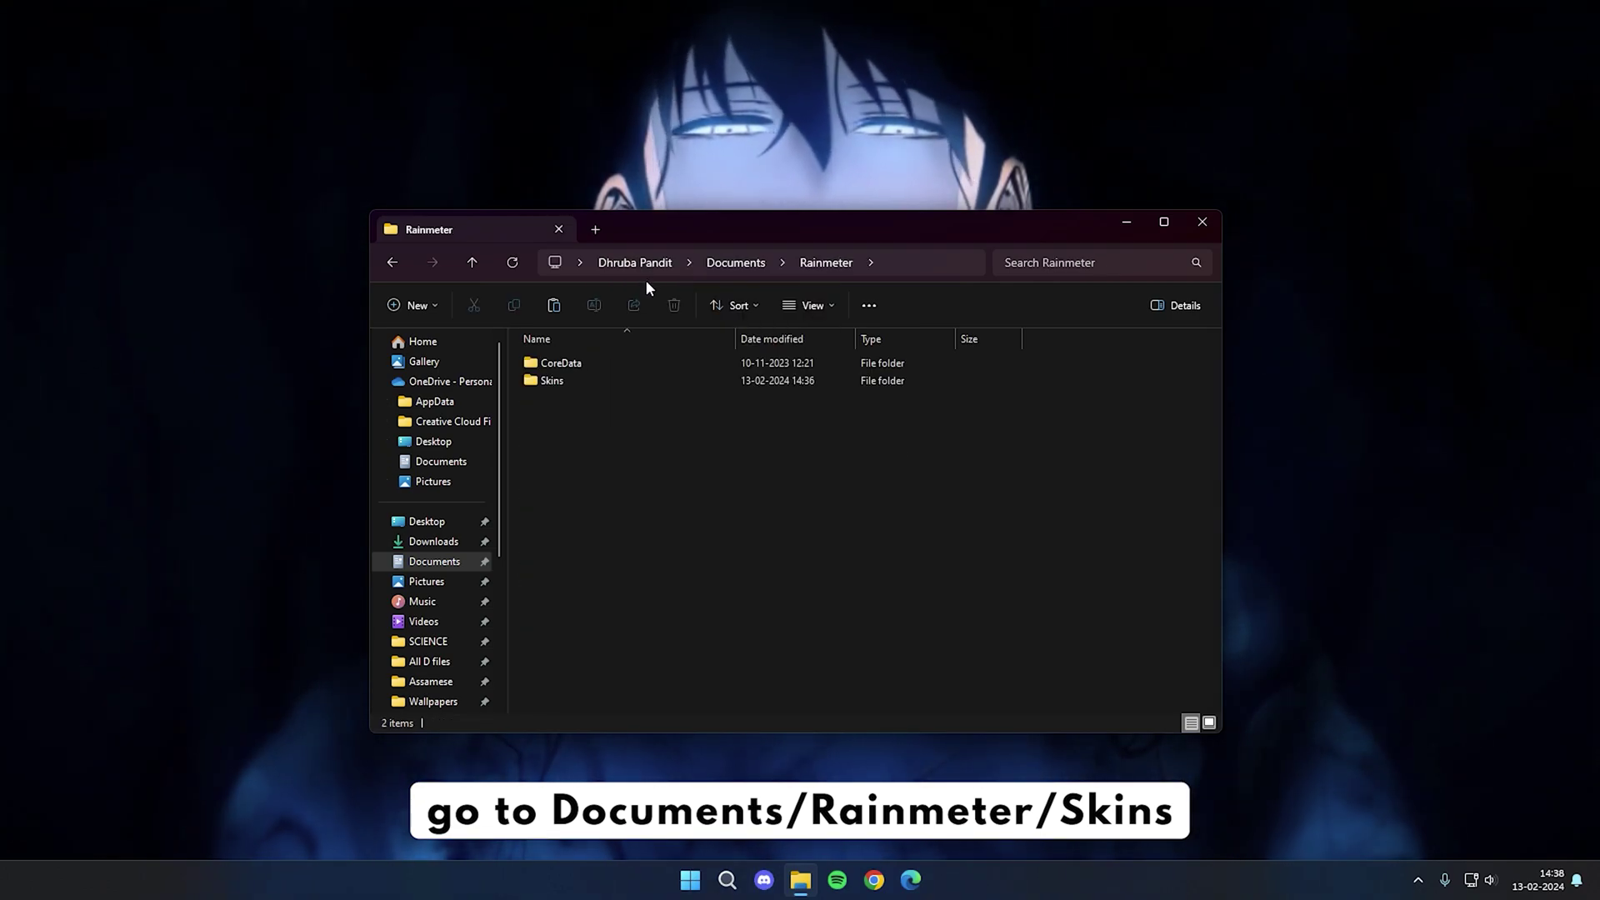
right_click(584, 381)
click(583, 381)
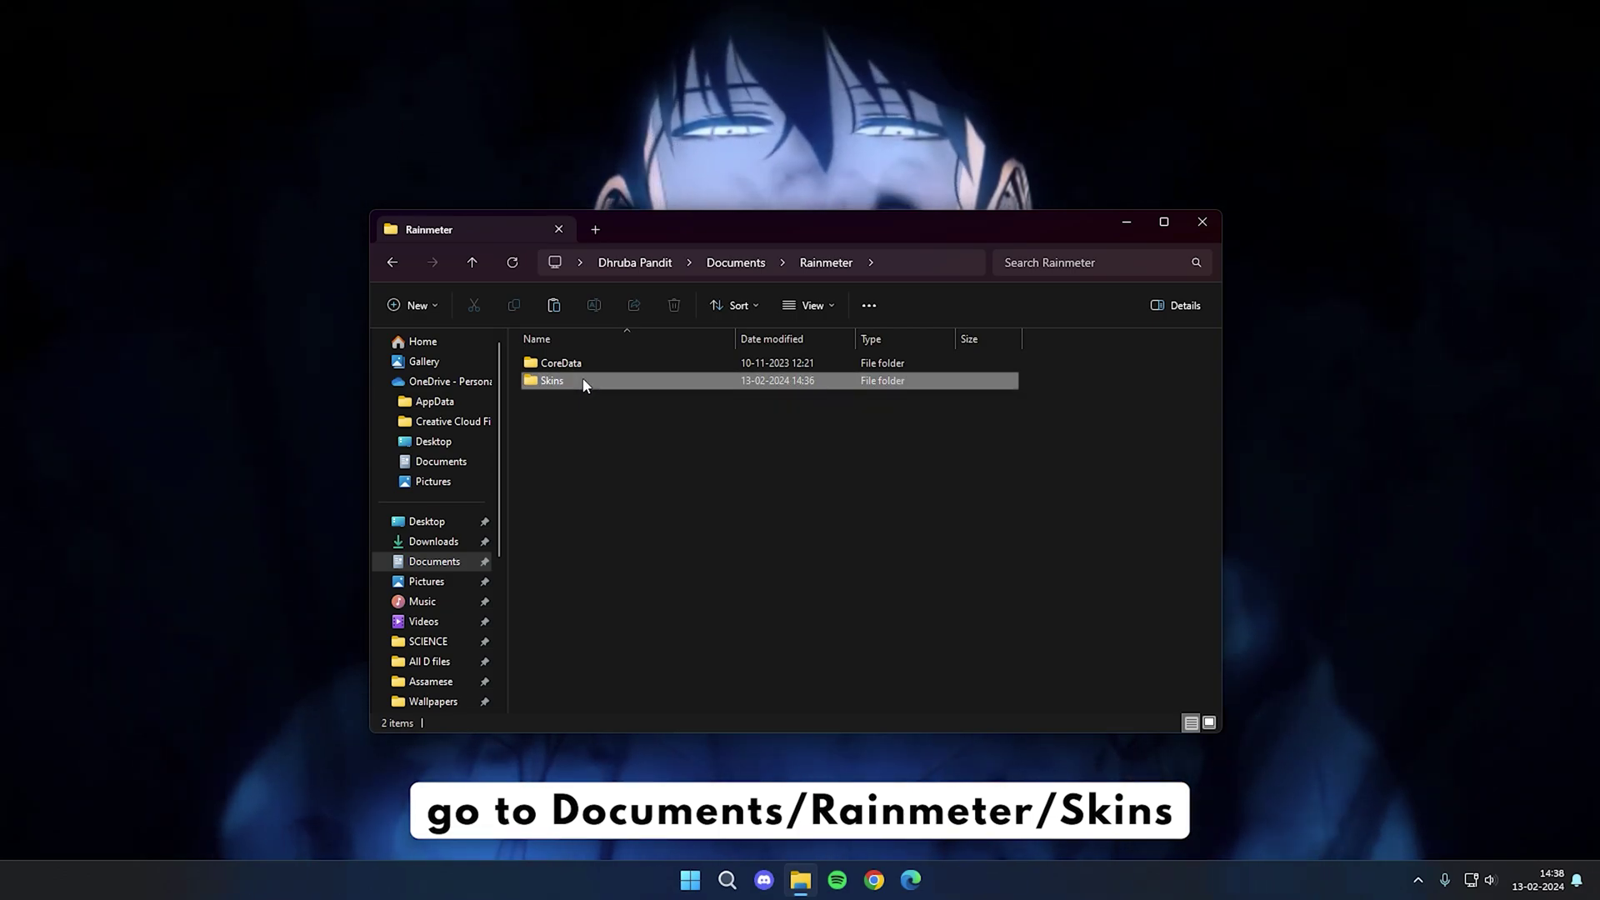
right_click(585, 383)
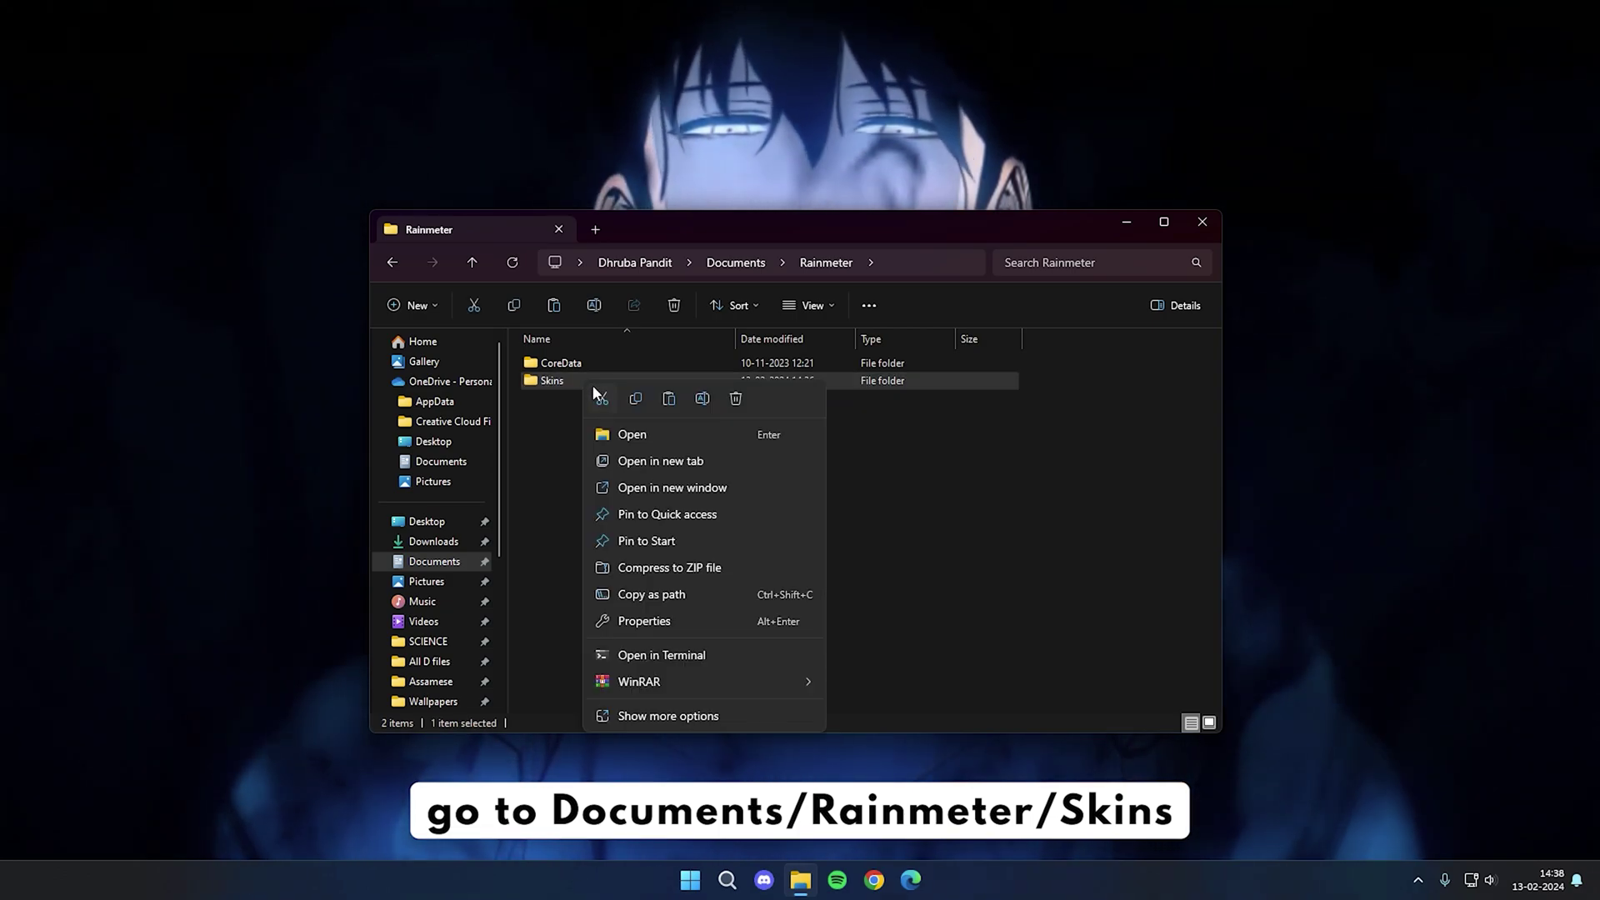
click(628, 435)
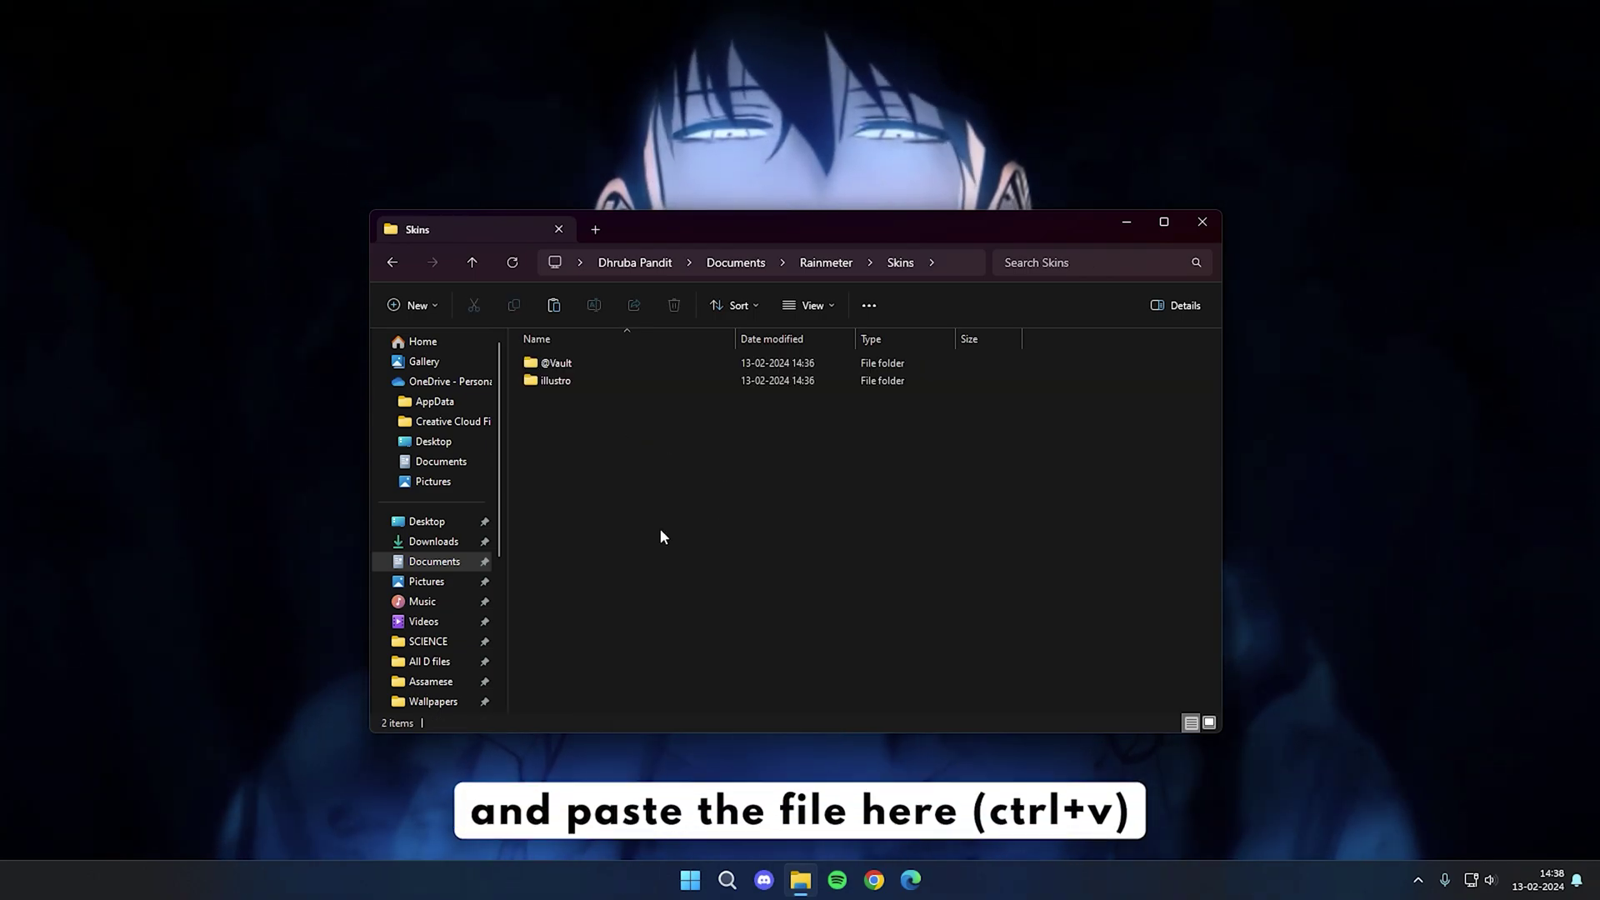
right_click(698, 463)
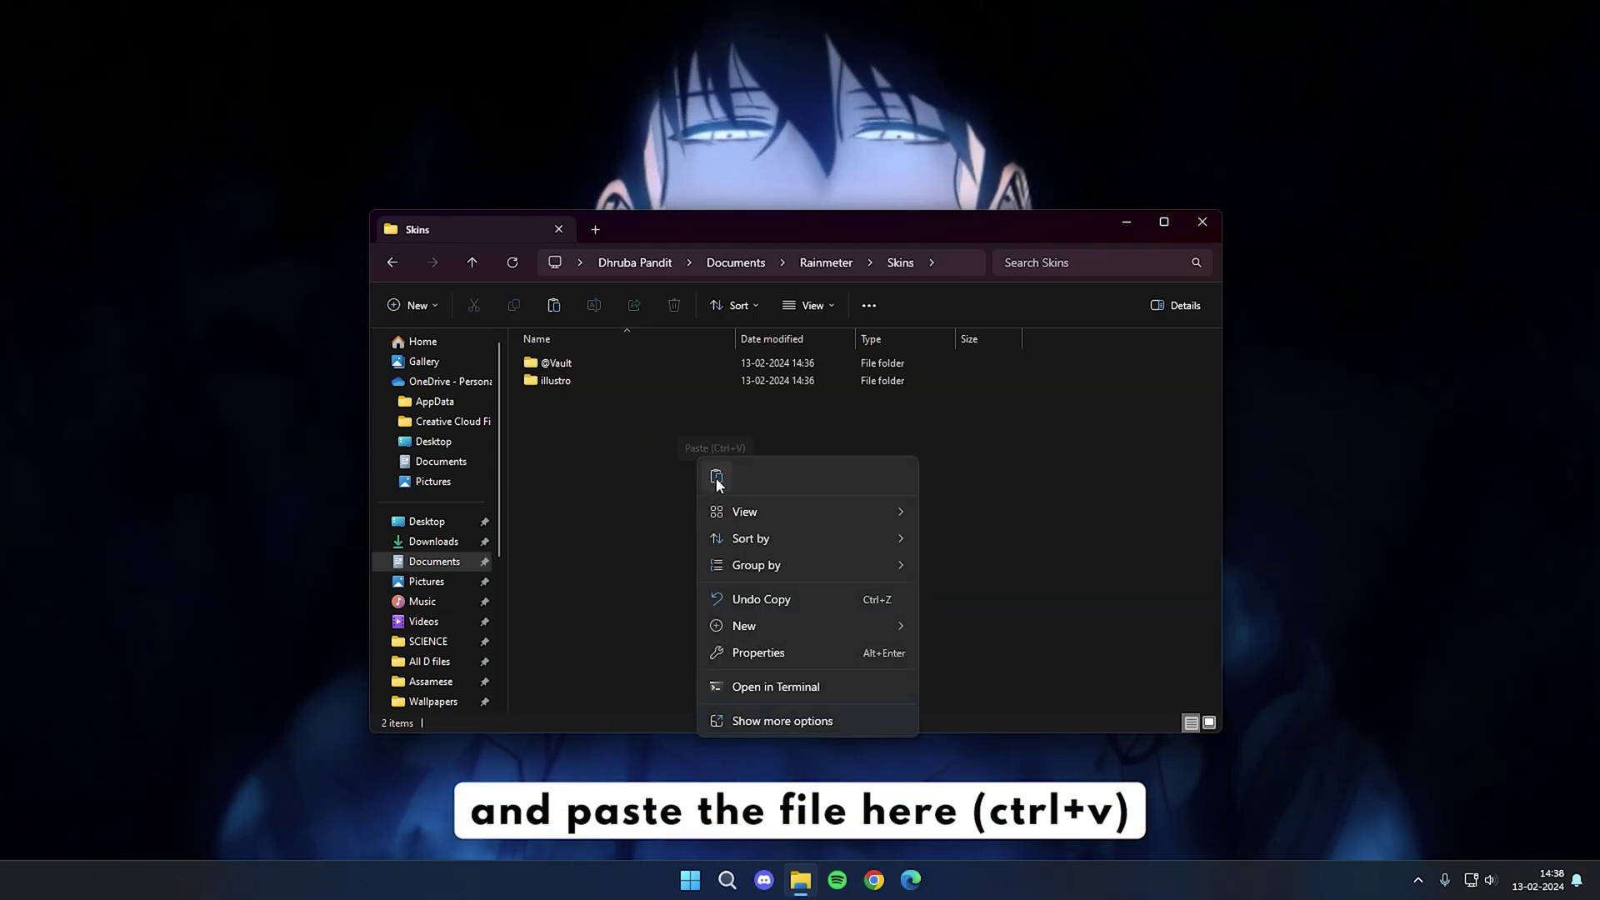
click(716, 478)
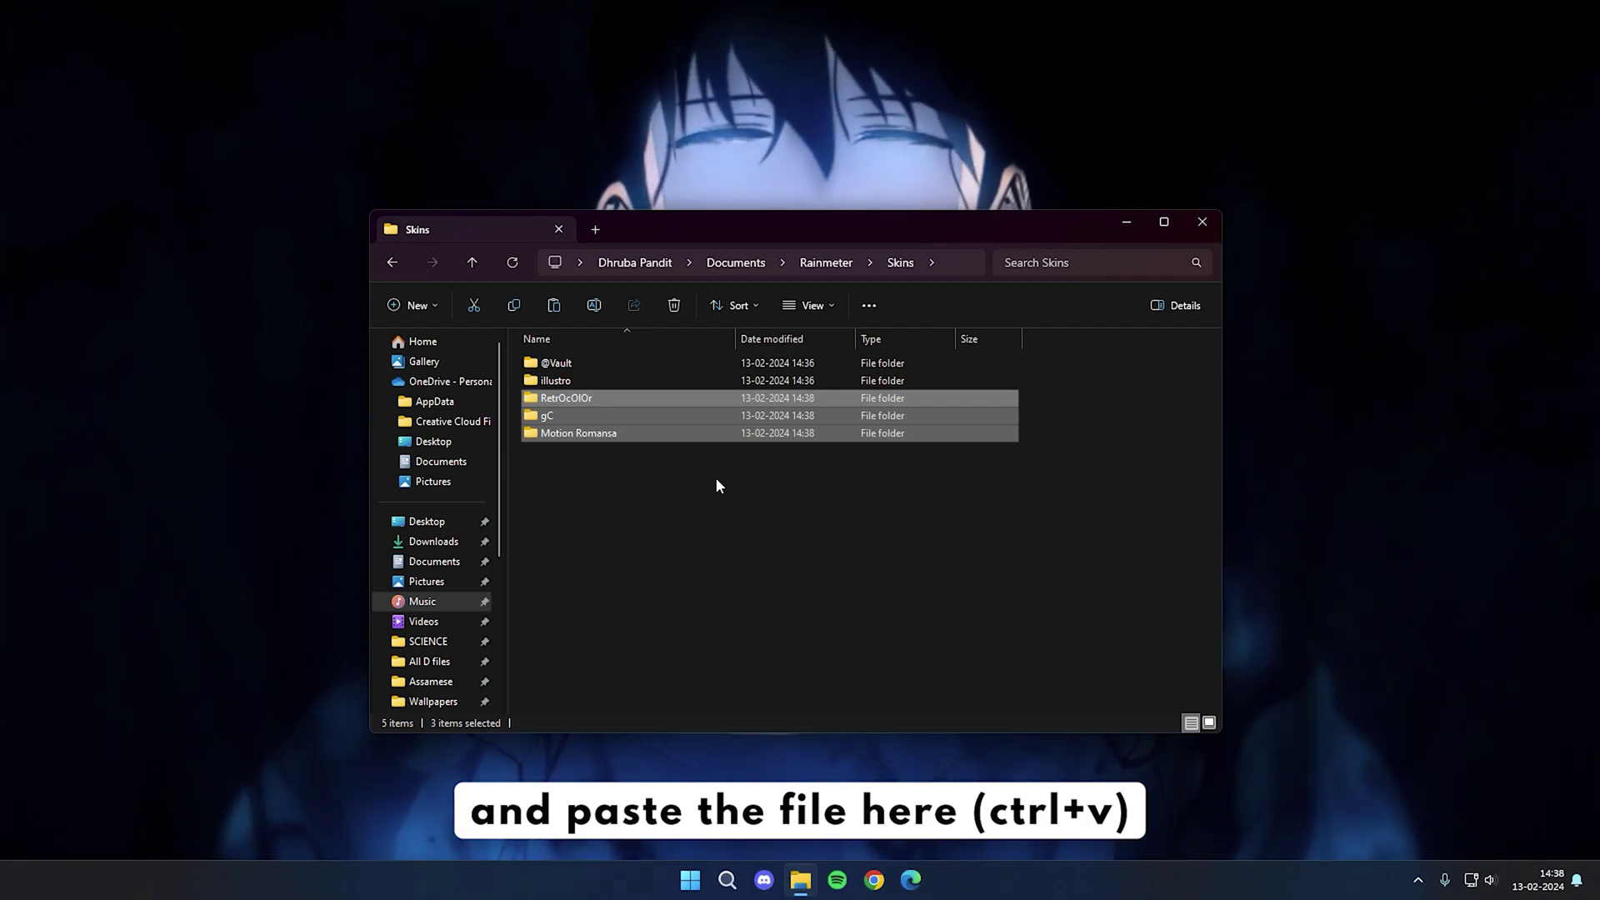
click(1204, 223)
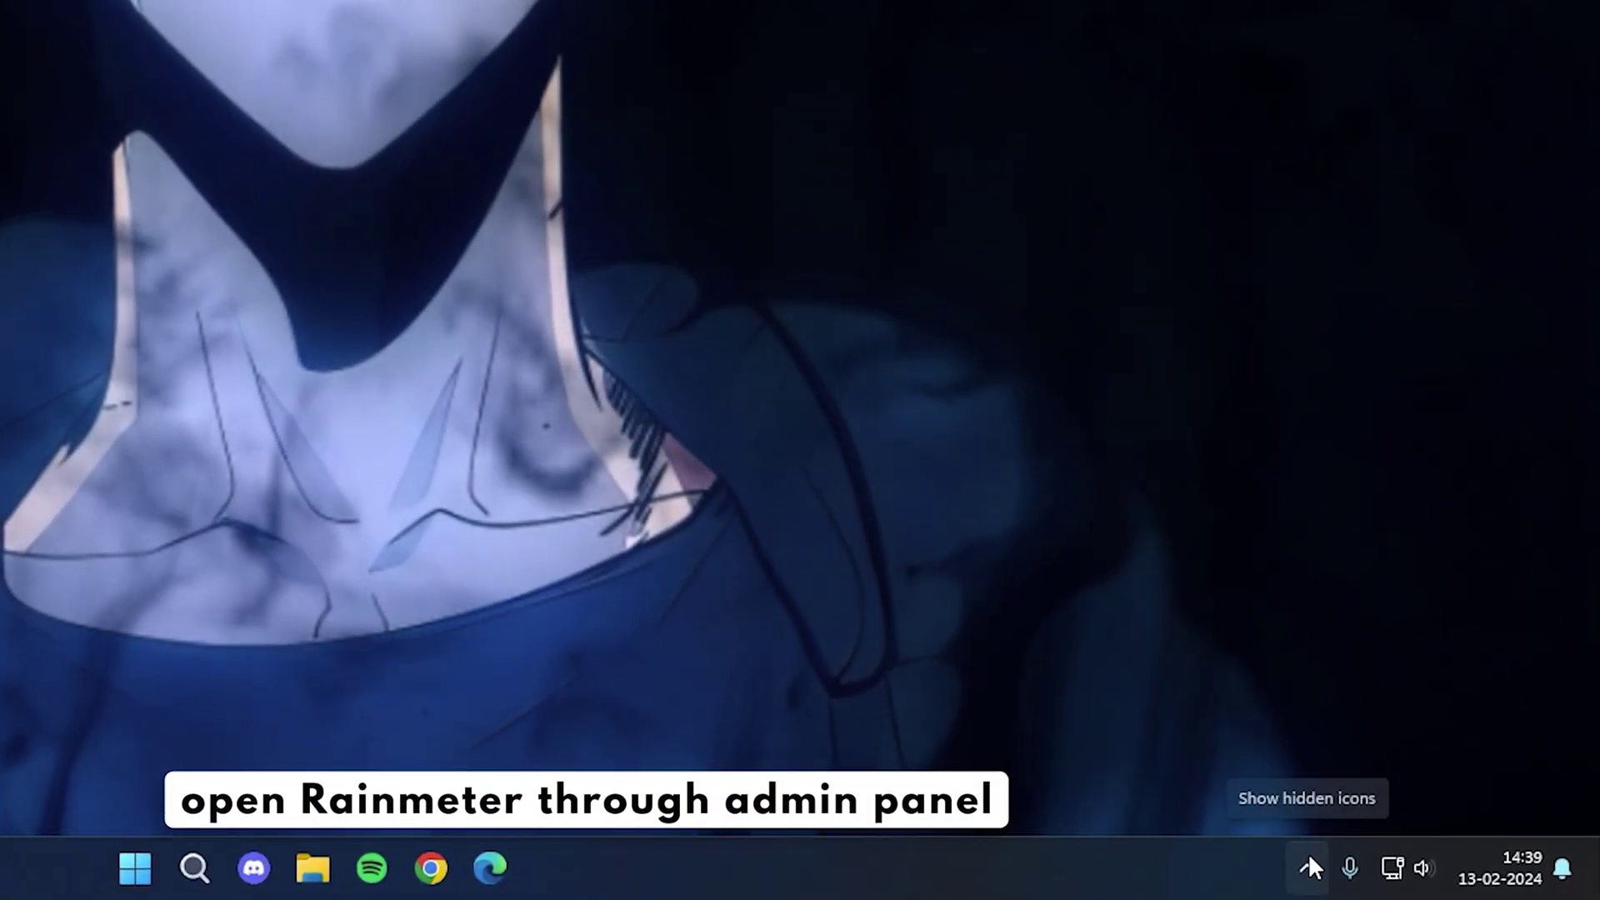
- Open the Manage Rainmeter window from the system tray and refresh all skins
click(1308, 865)
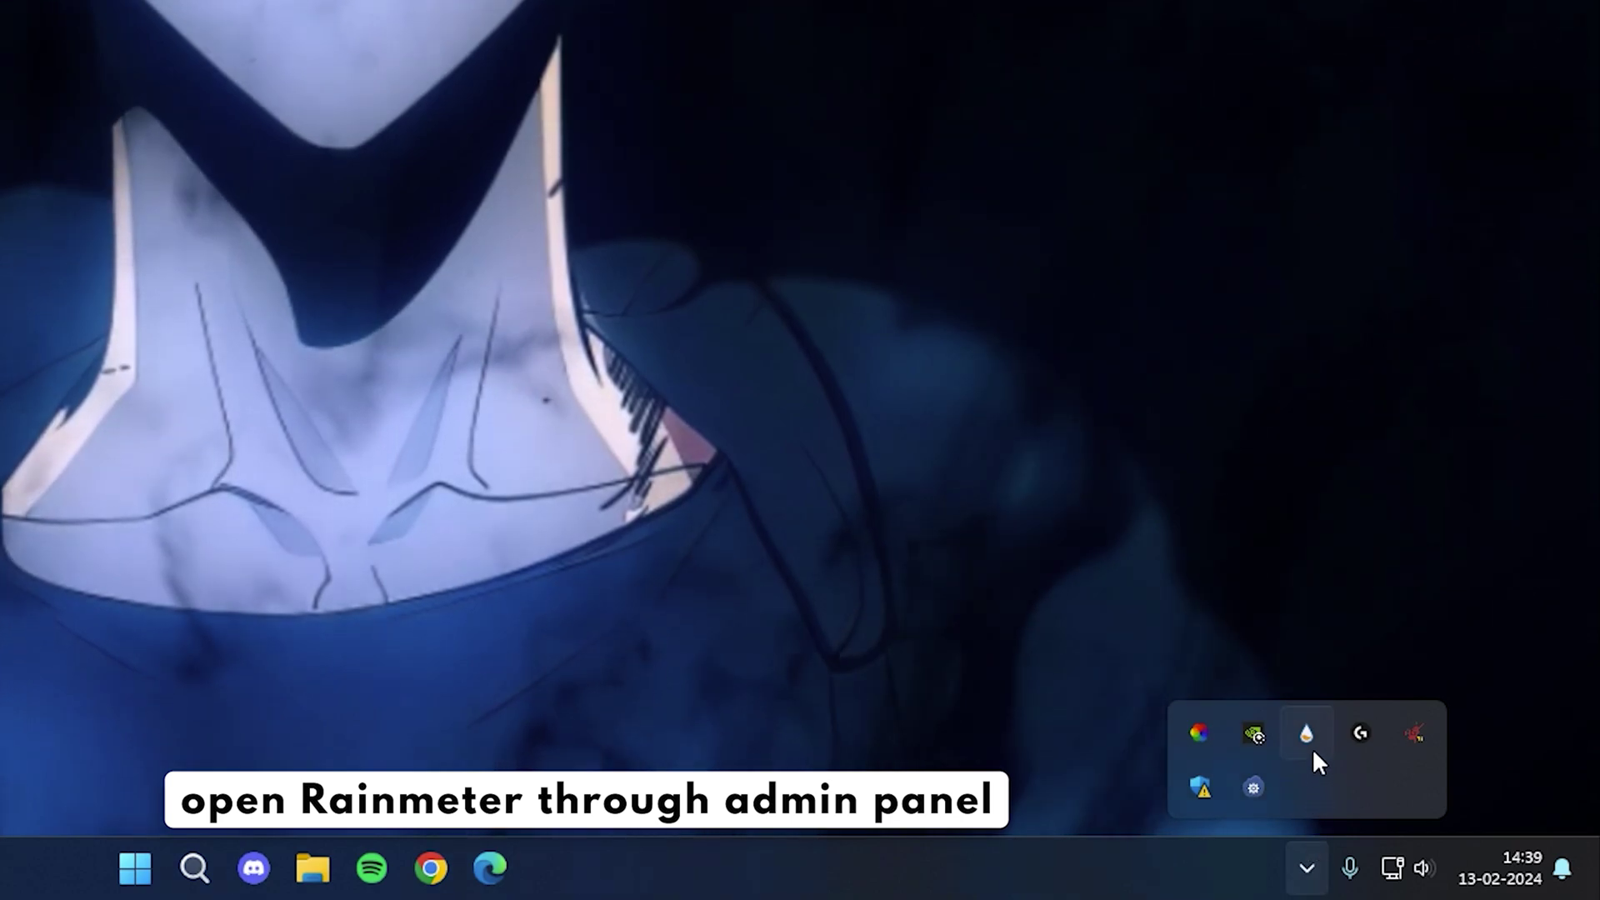
right_click(1310, 736)
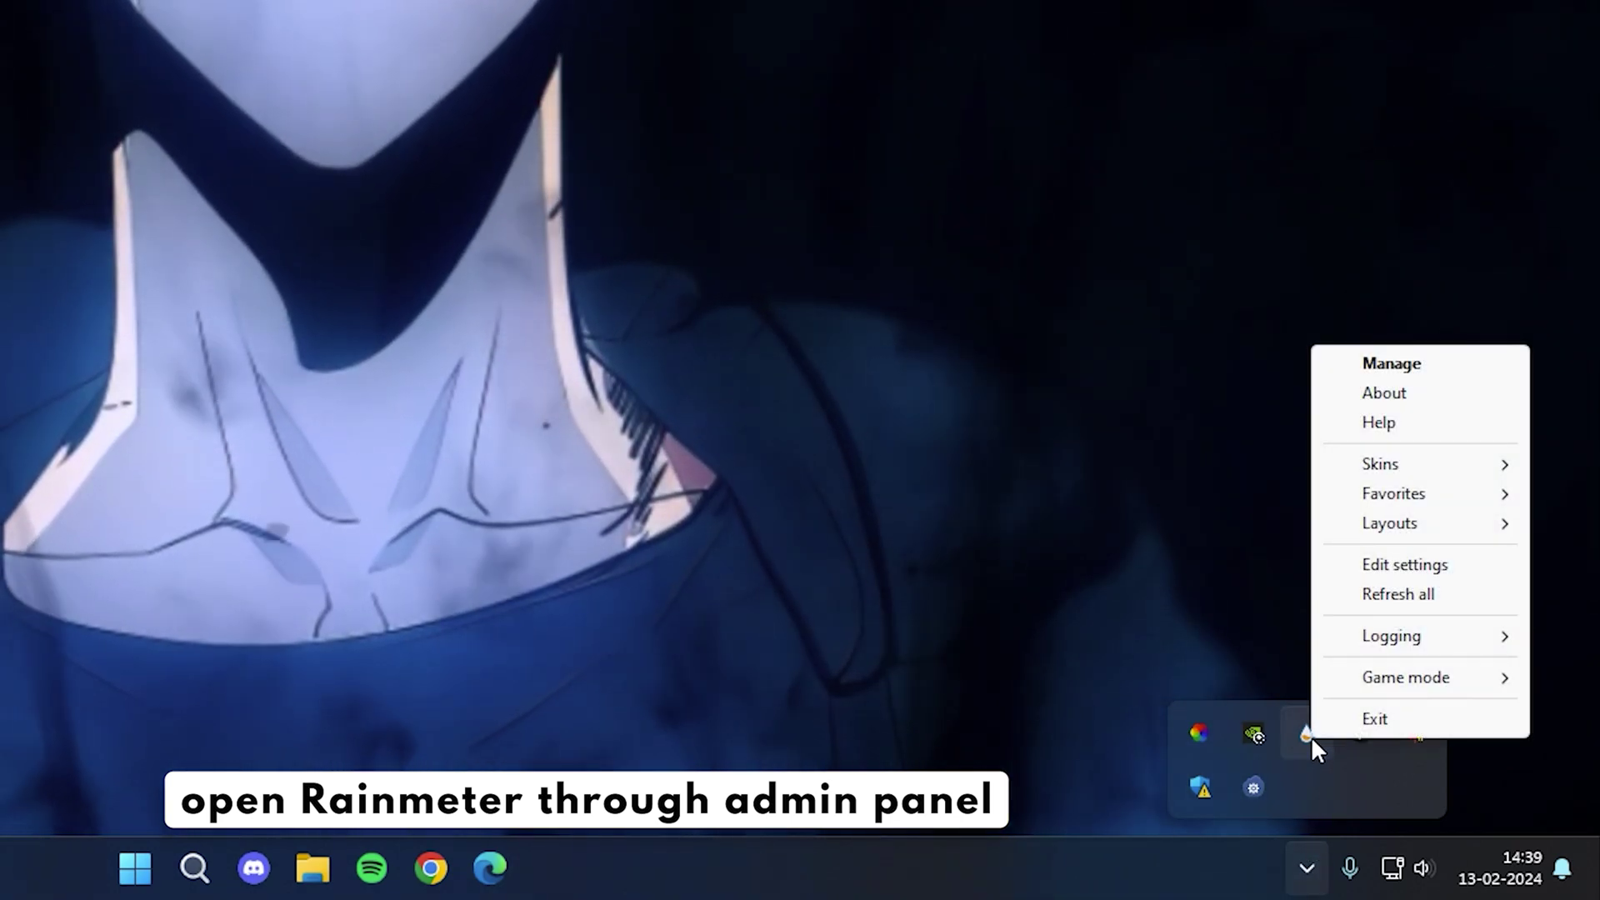
click(1394, 364)
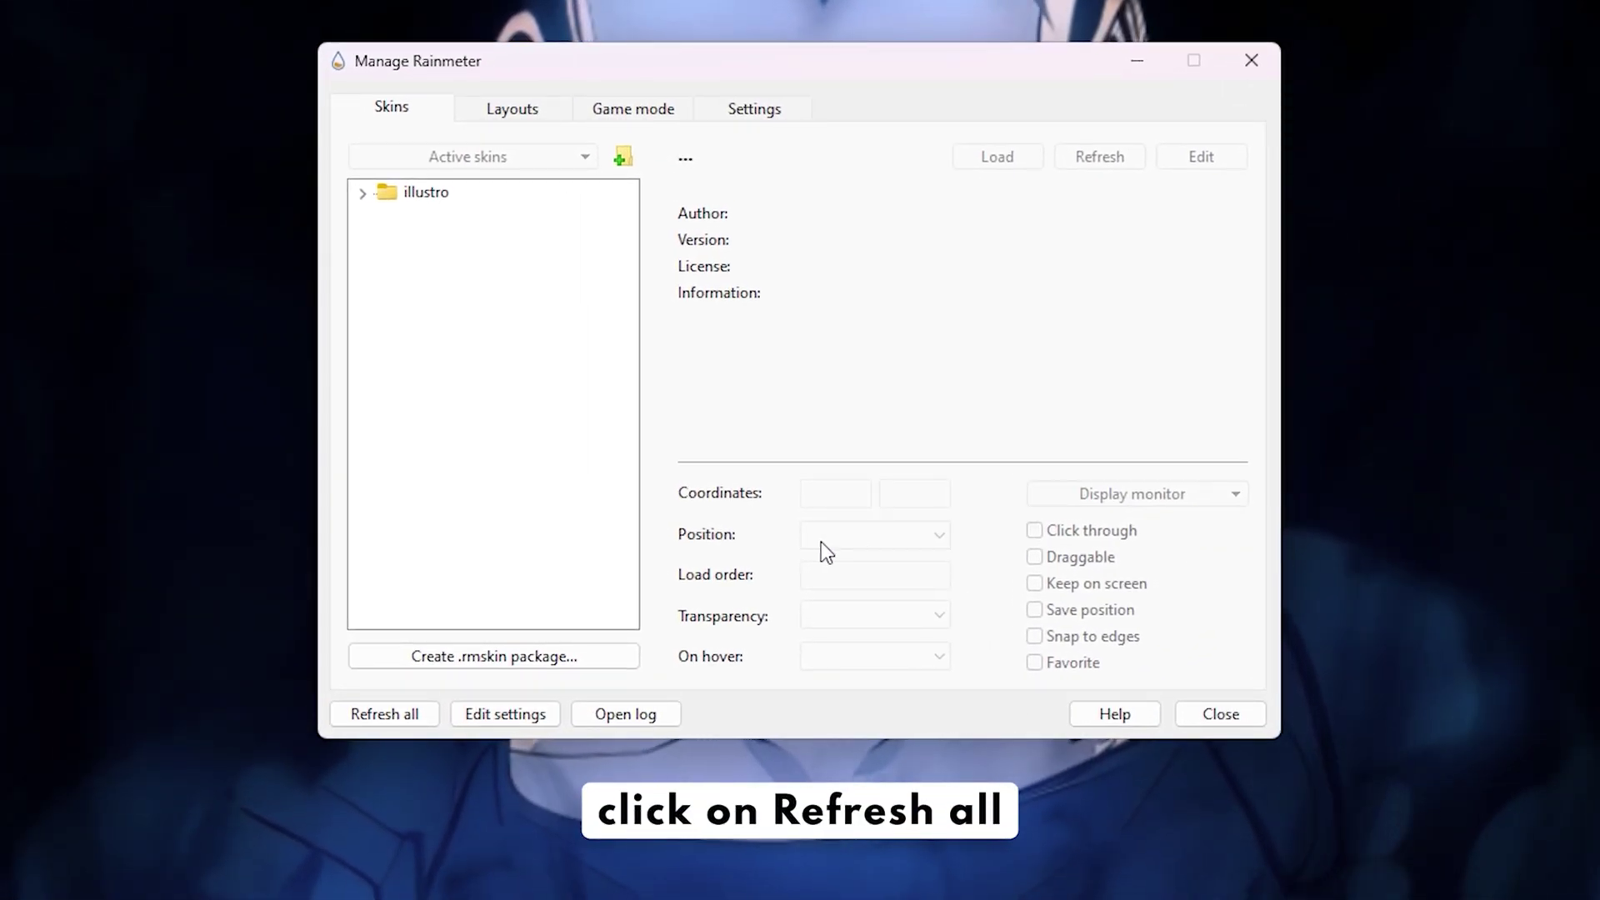
click(417, 713)
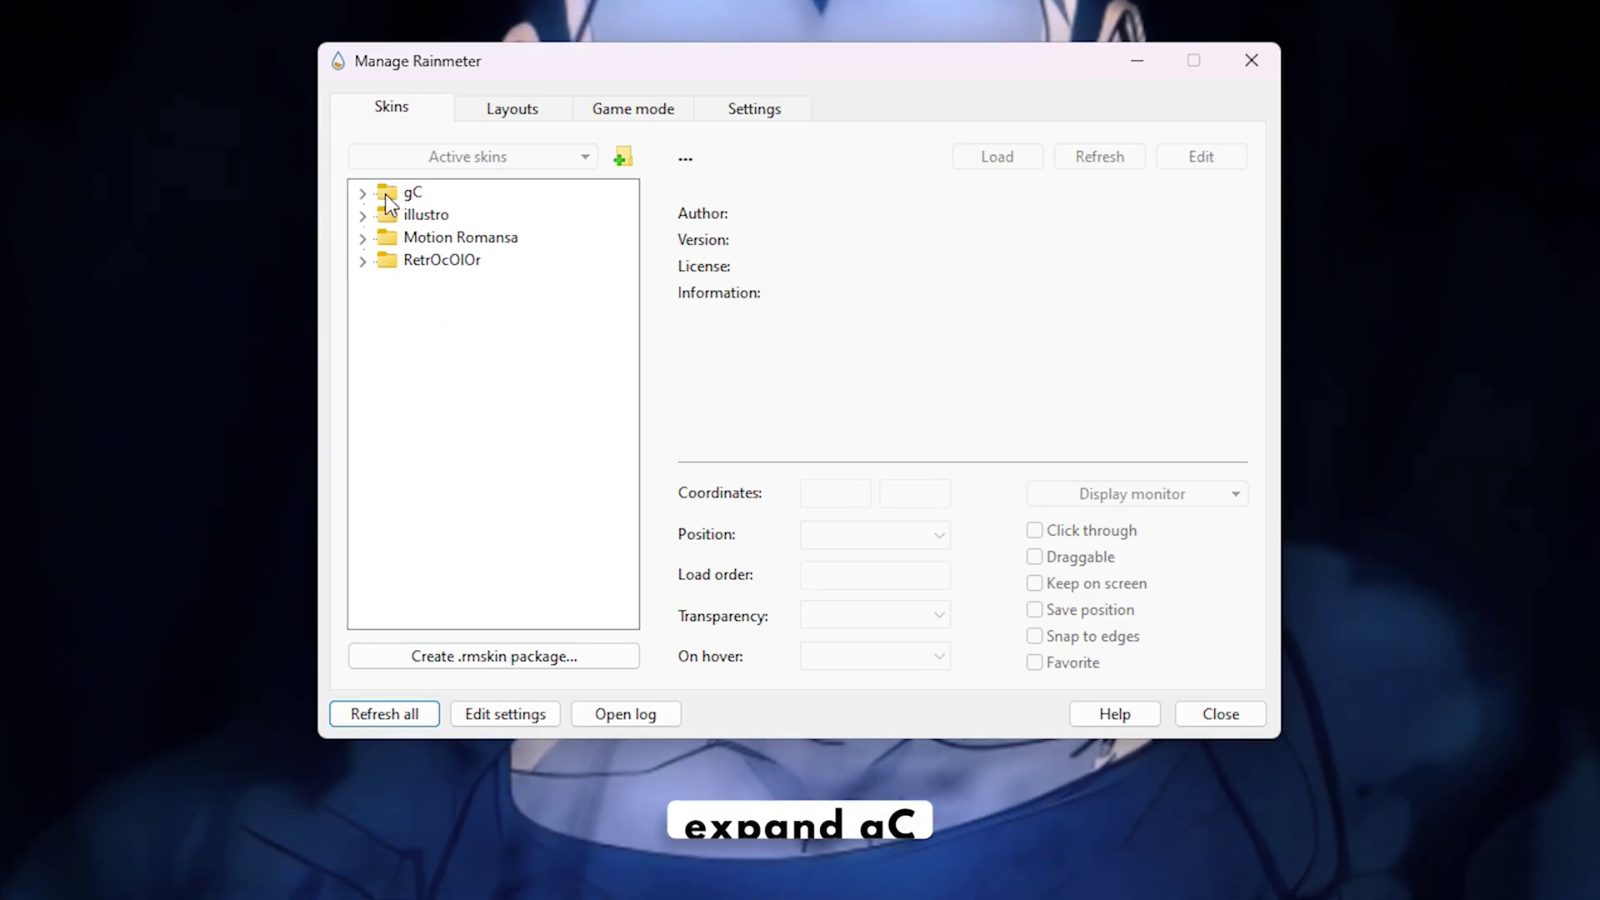
- Expand gC and its gC_CPU folder in the skin list and load gC_CPU.ini
right_click(429, 193)
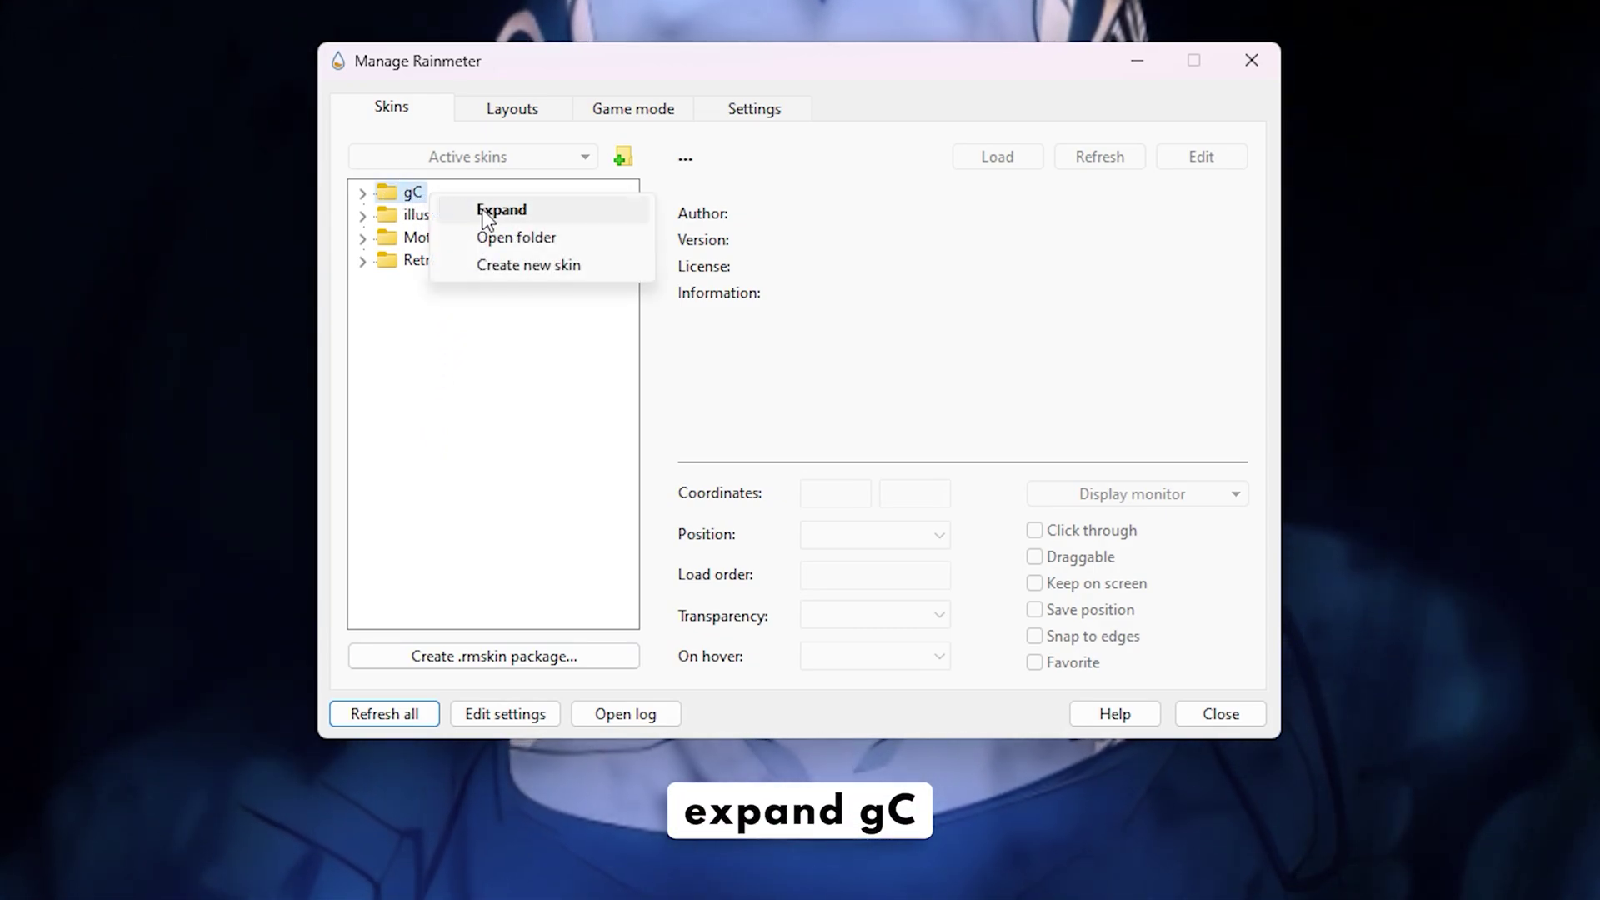
click(555, 210)
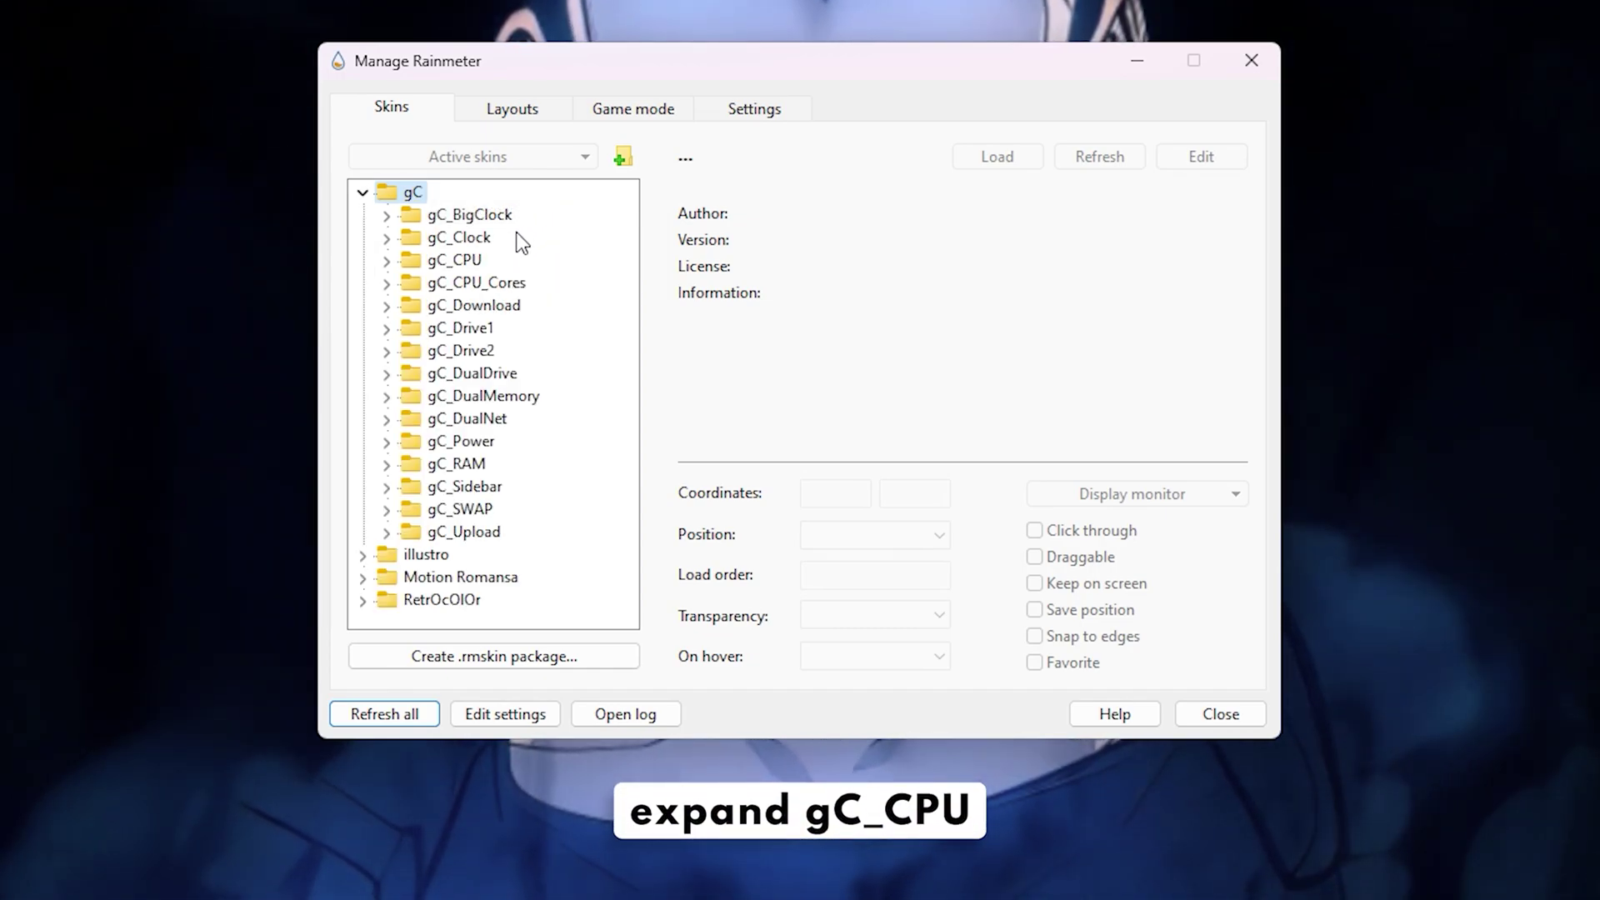
right_click(481, 258)
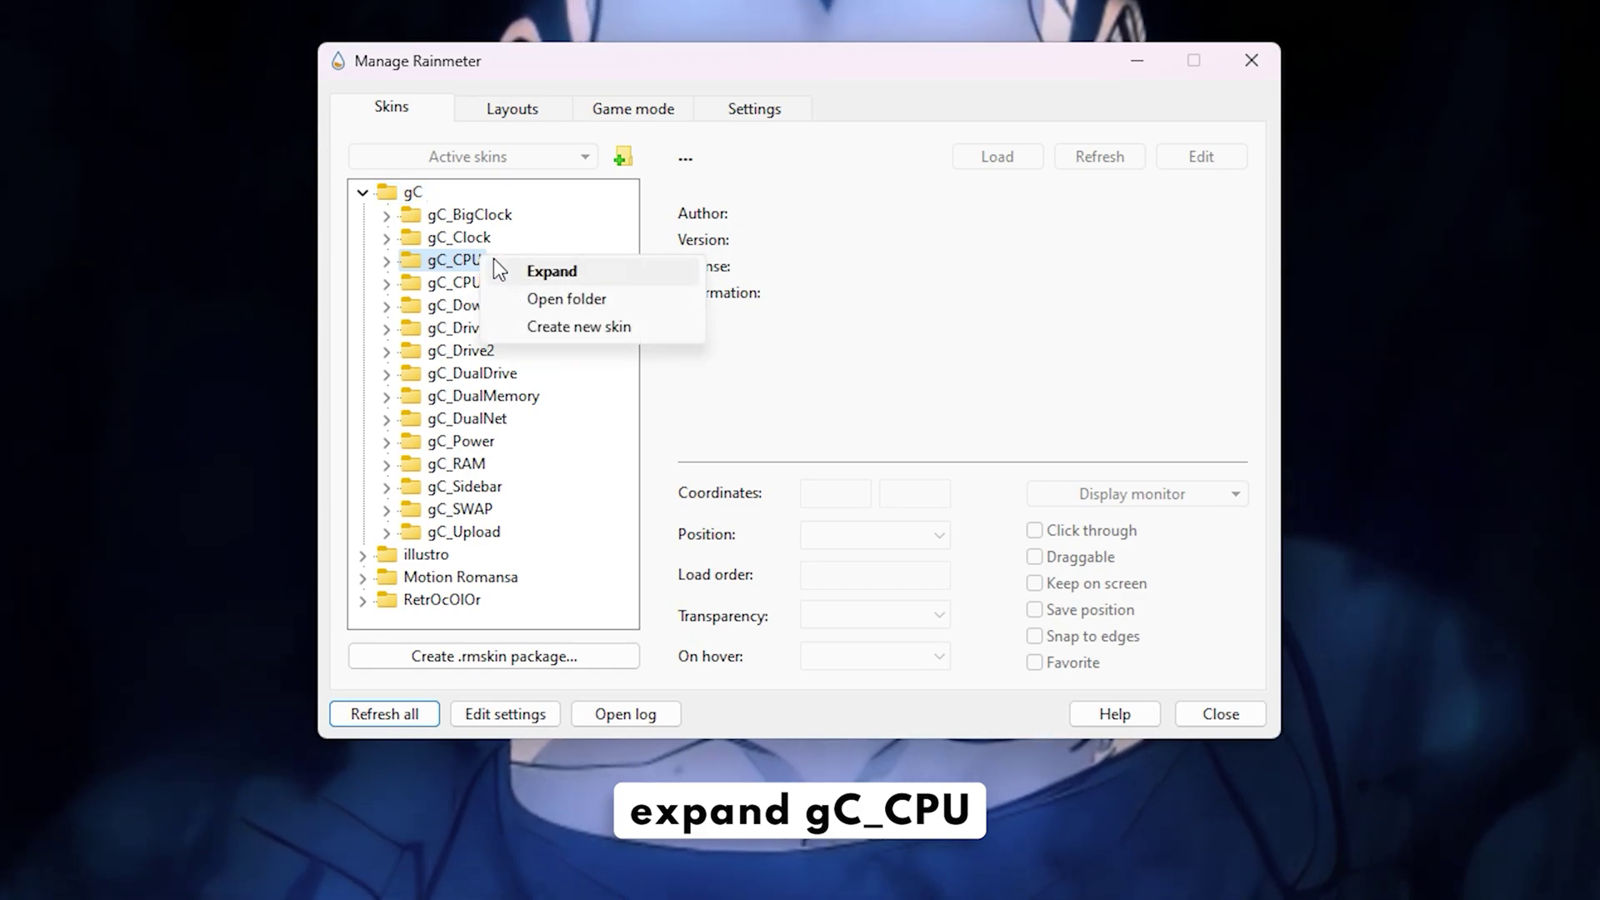
click(597, 273)
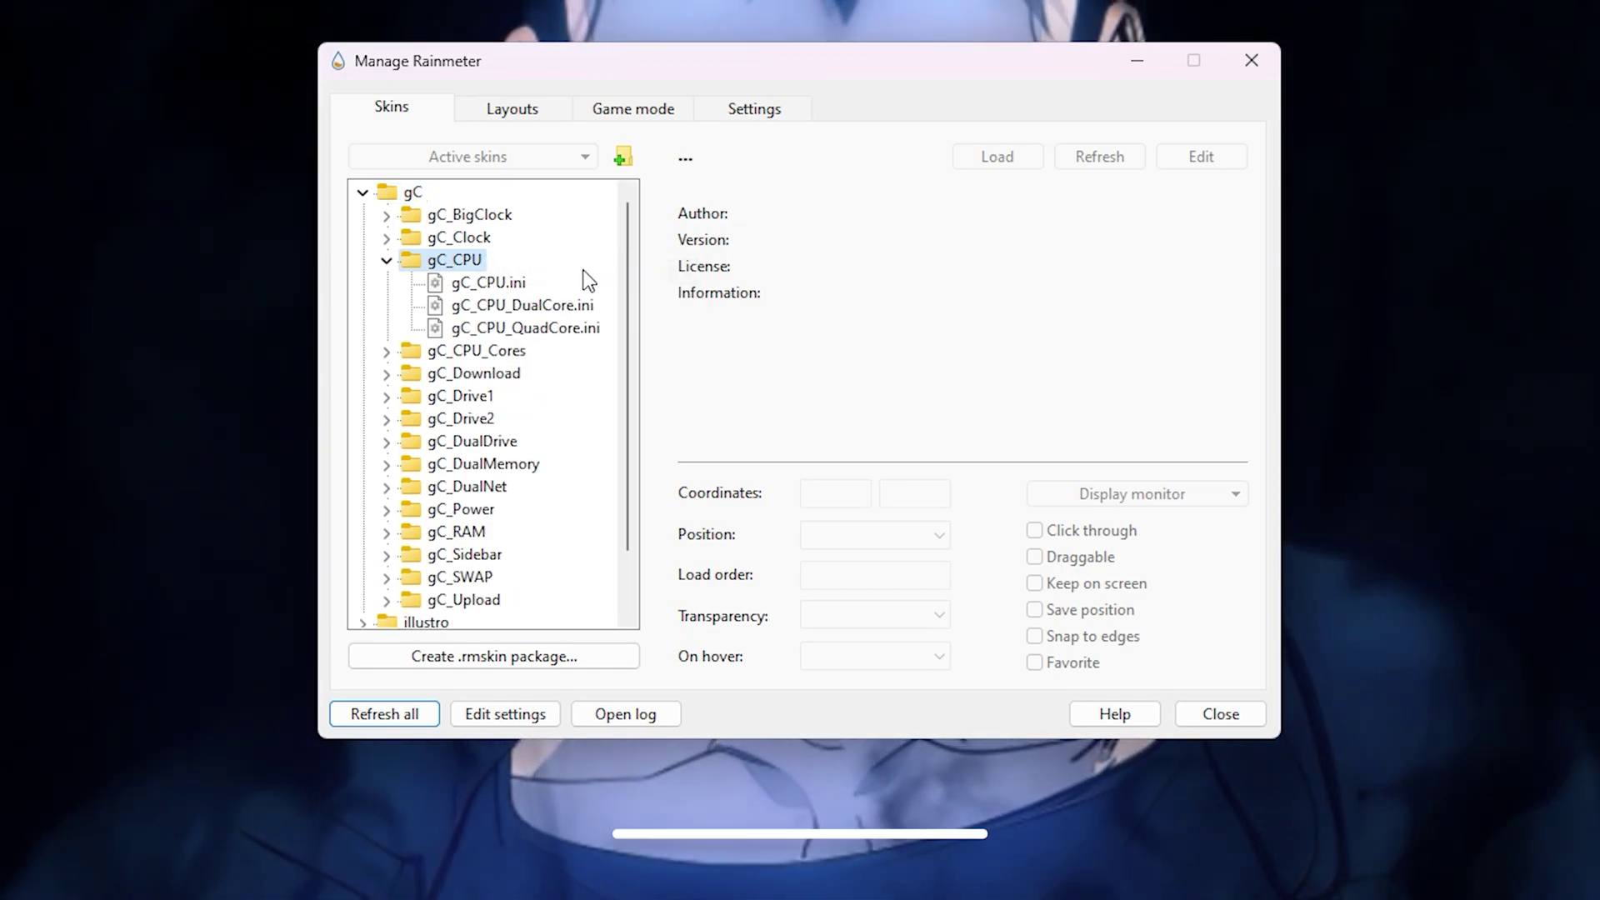
right_click(527, 281)
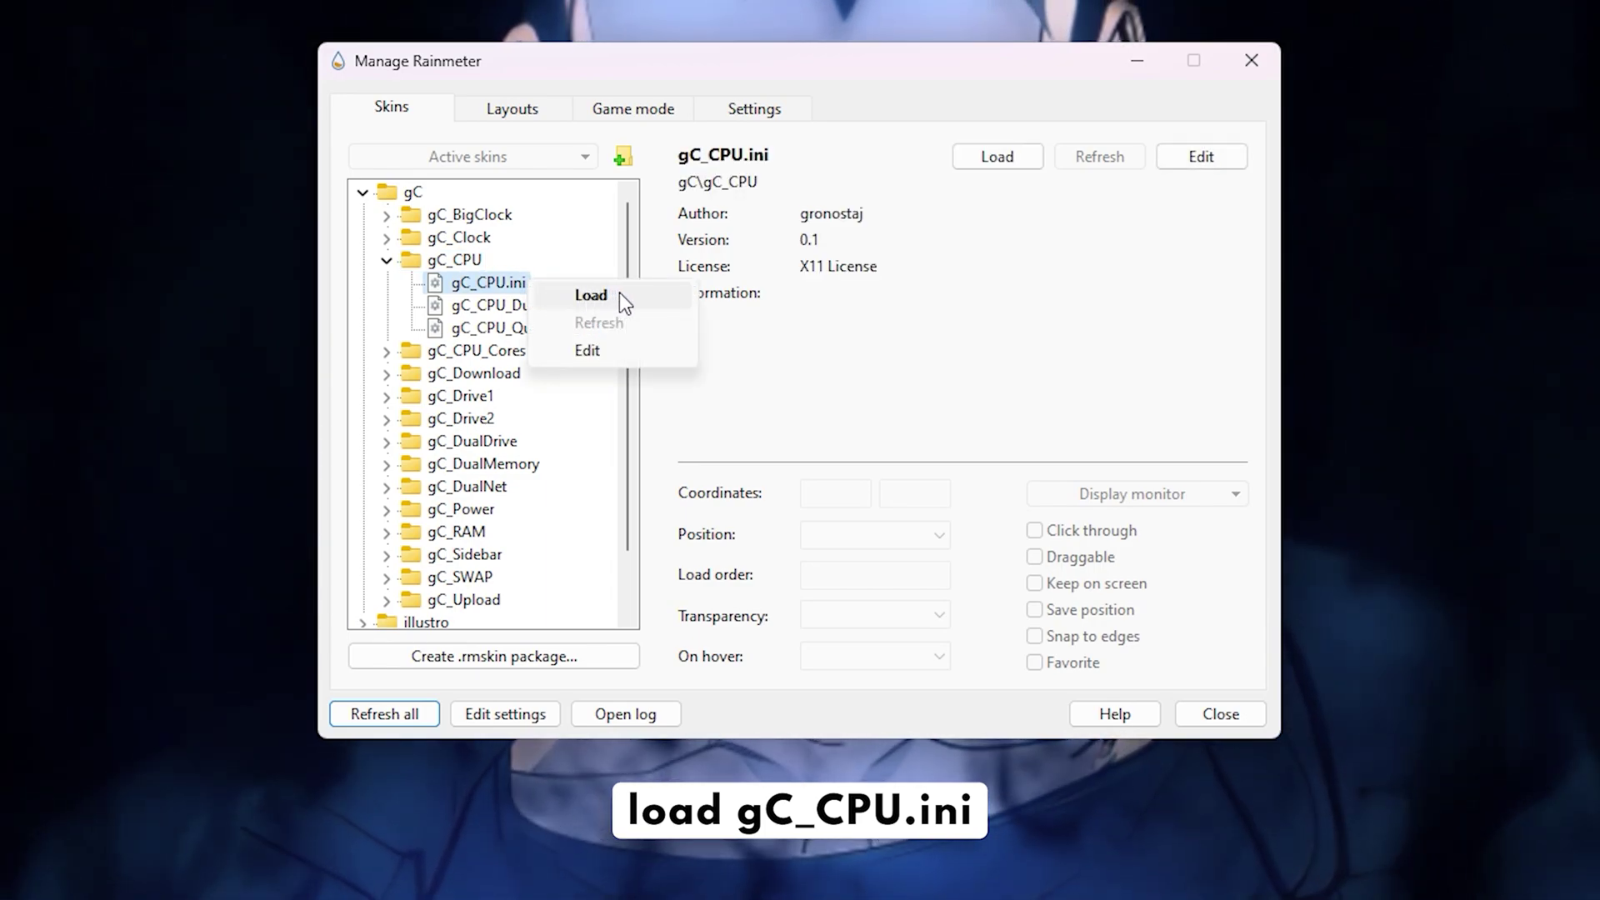
click(619, 295)
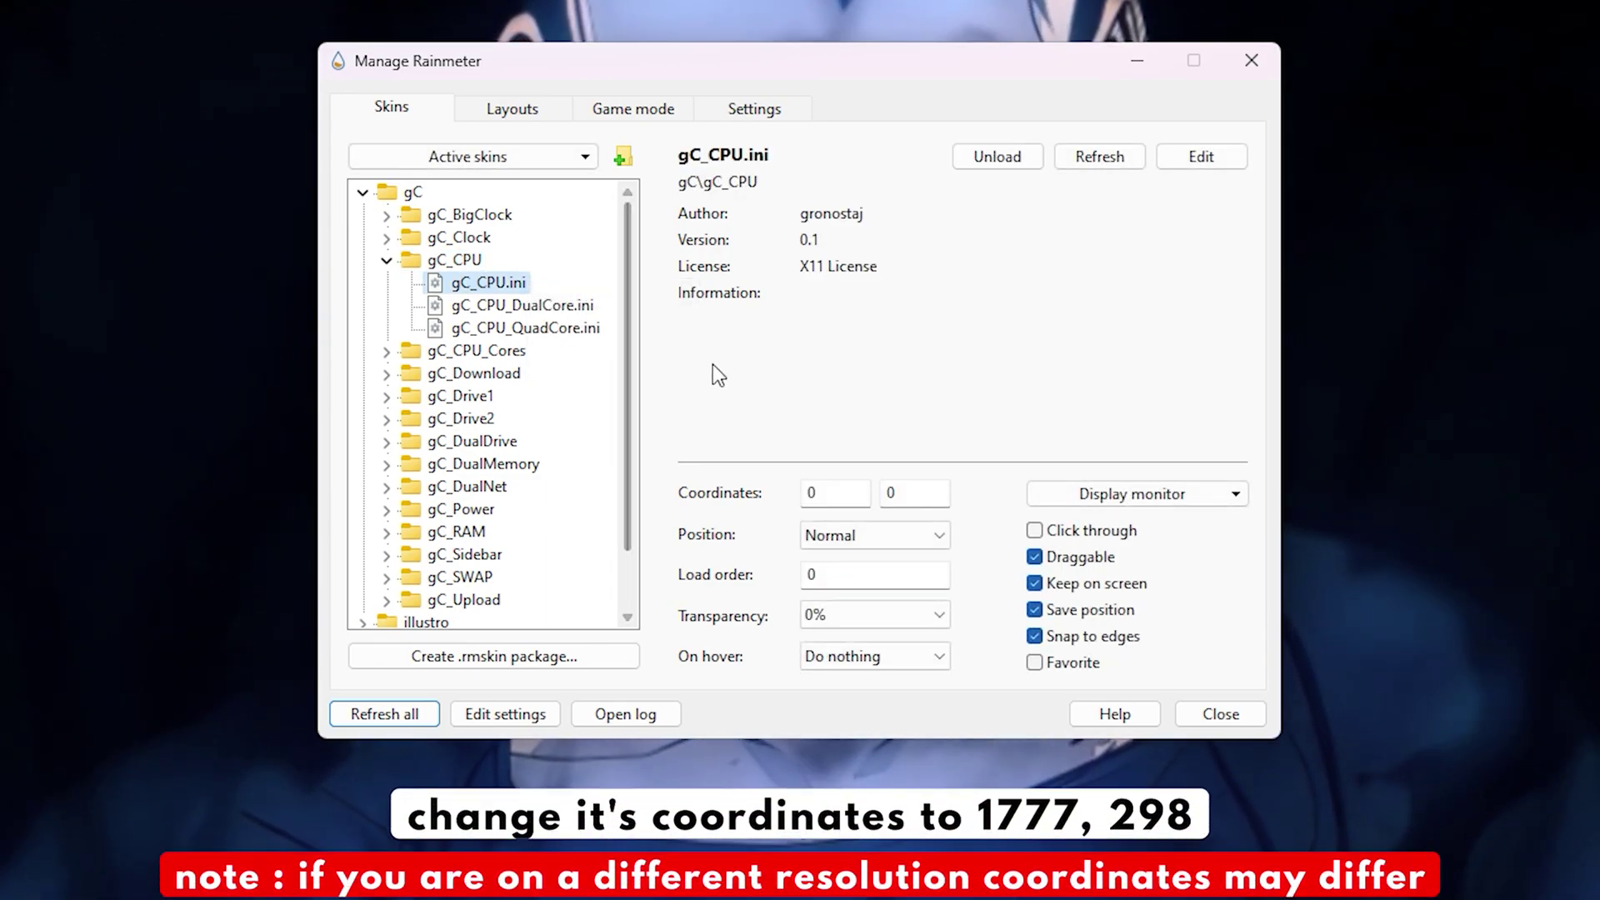
- Set the gC_CPU.ini skin's coordinates to 1777, 298 and its position to On desktop, and collapse the gC_CPU folder
click(825, 490)
drag(825, 490, 783, 492)
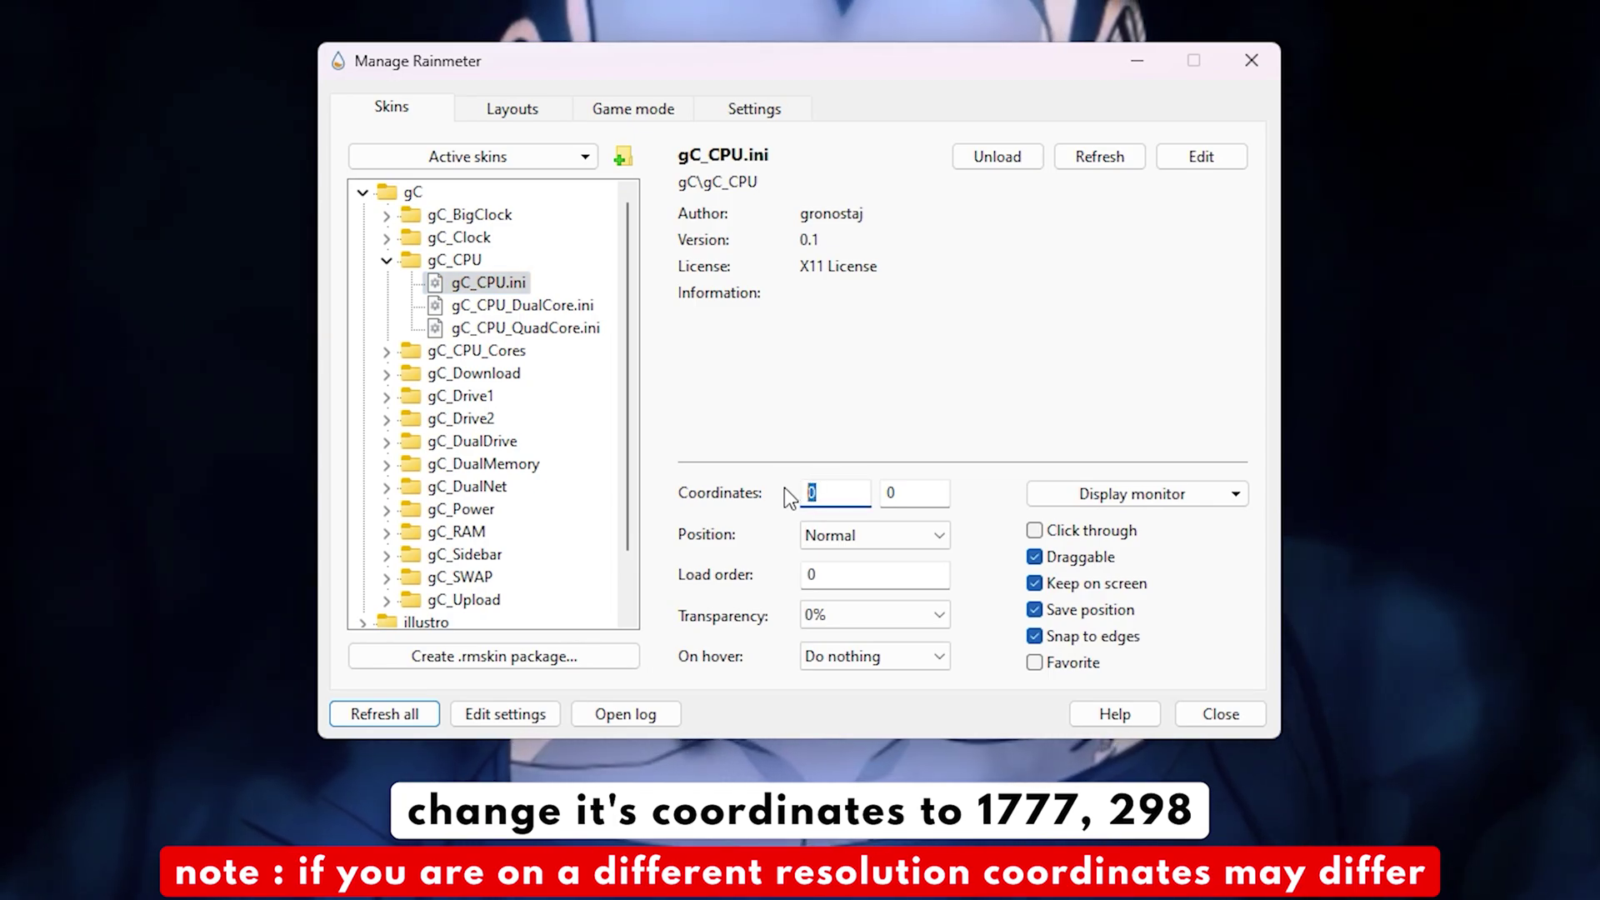
text(1777)
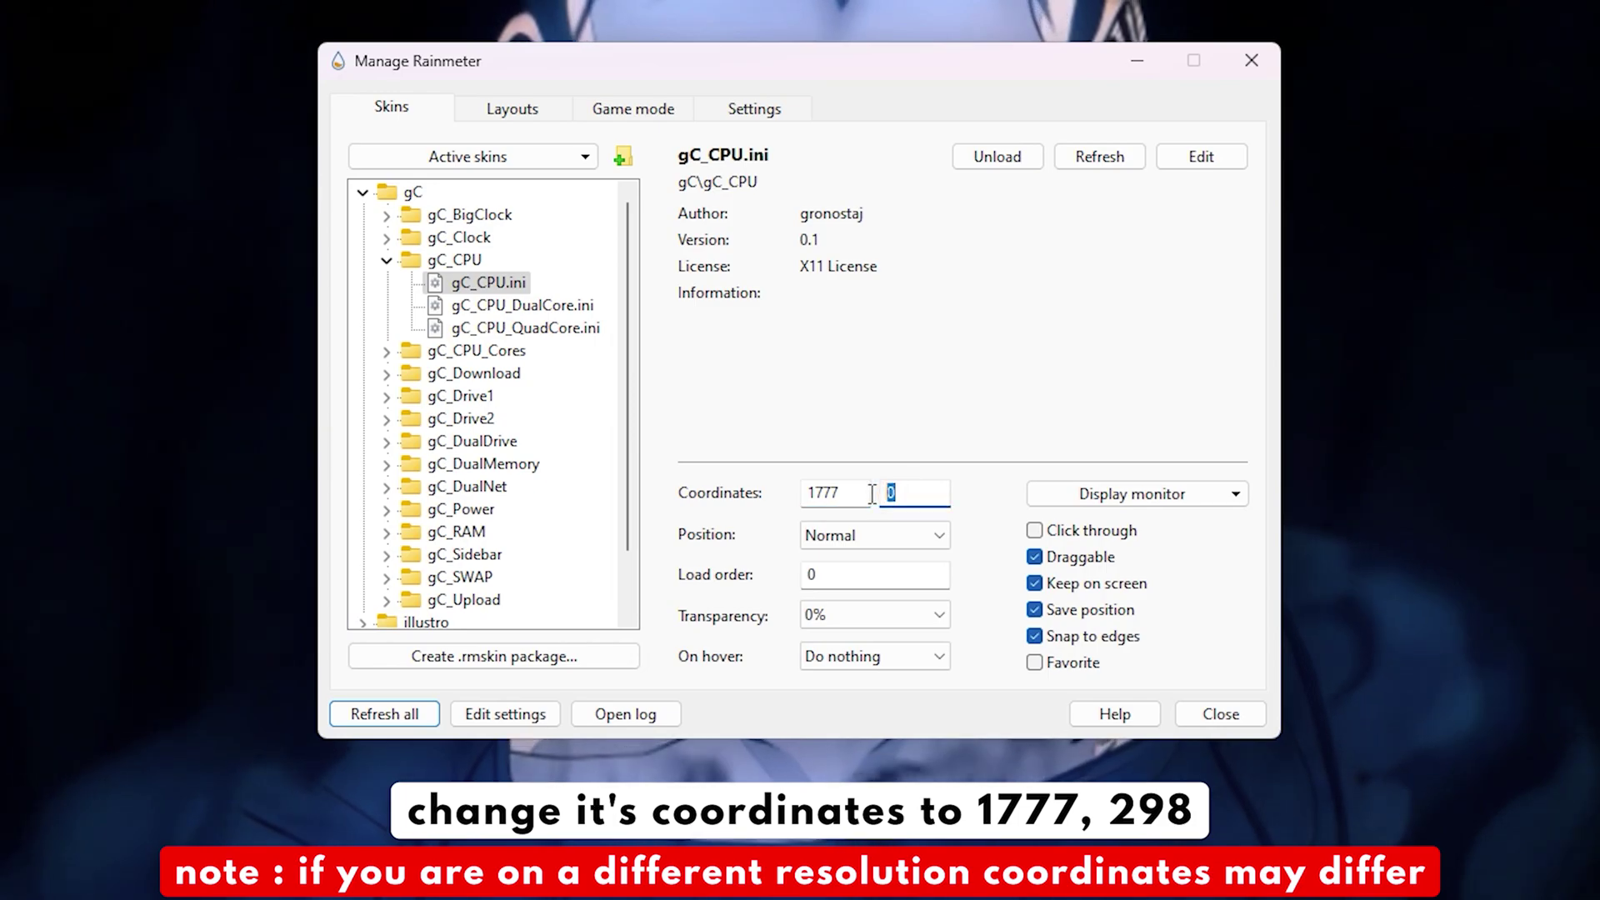
text(298)
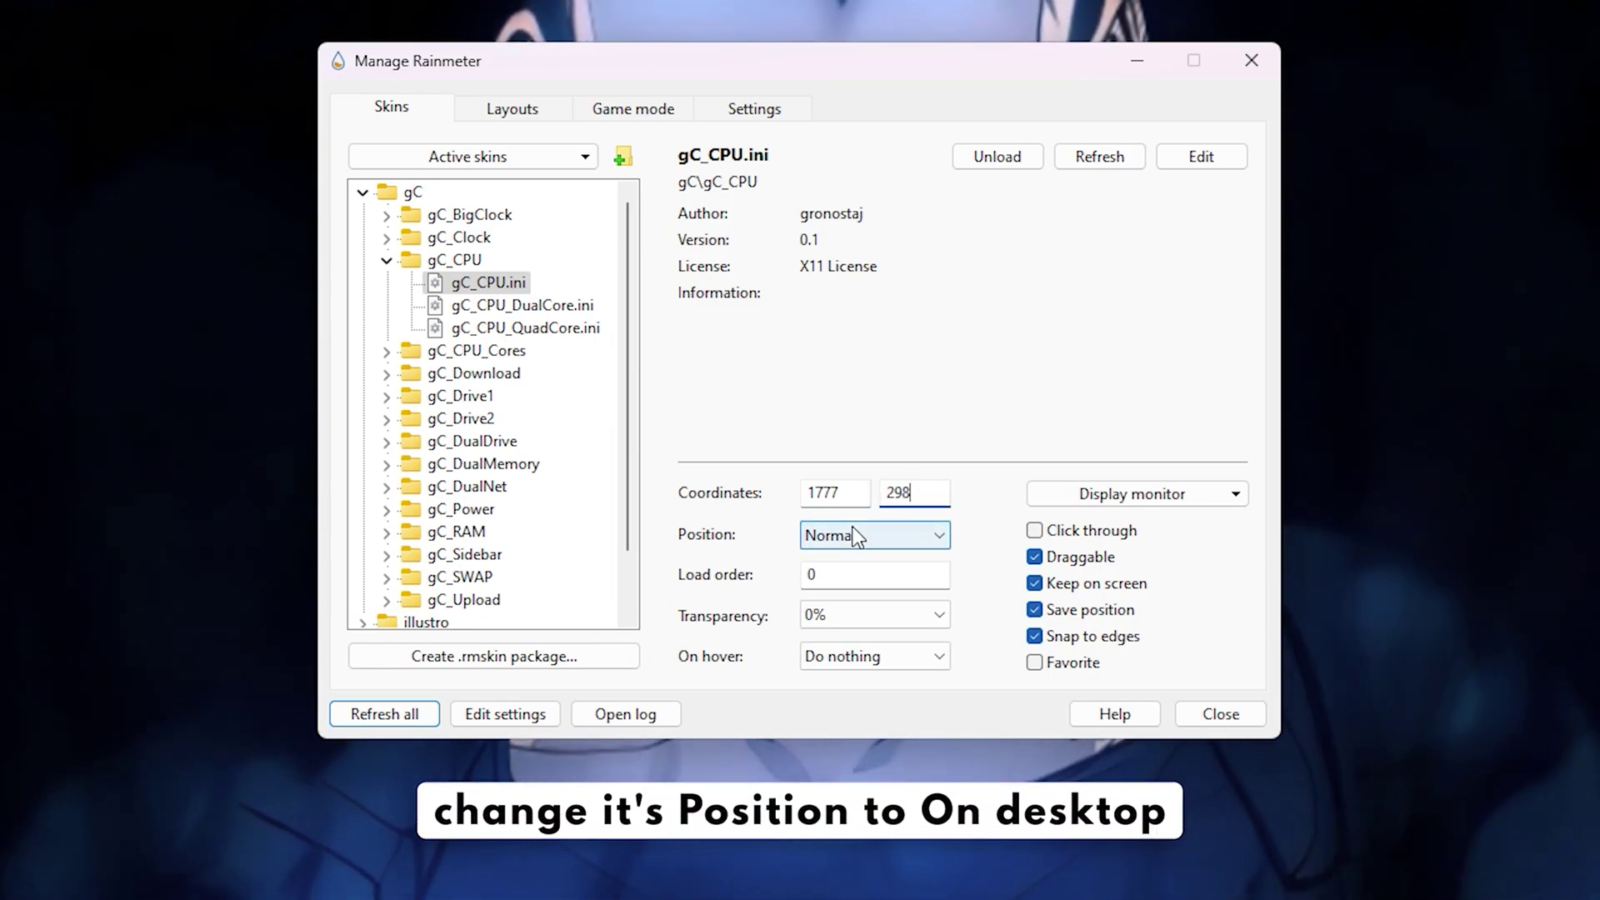
click(852, 533)
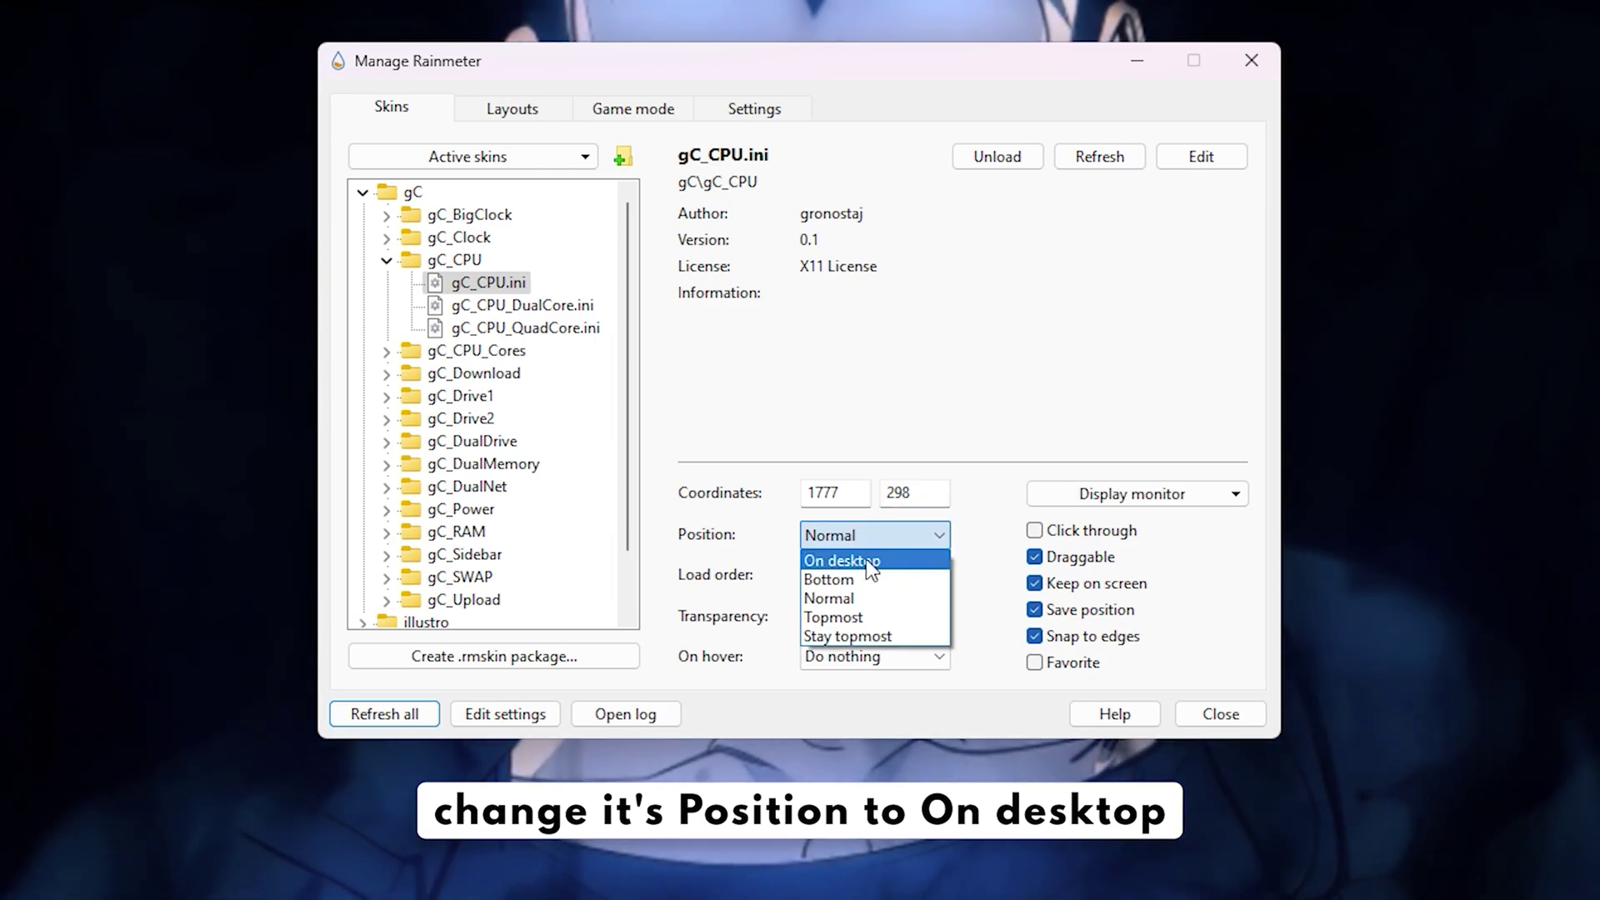
click(876, 561)
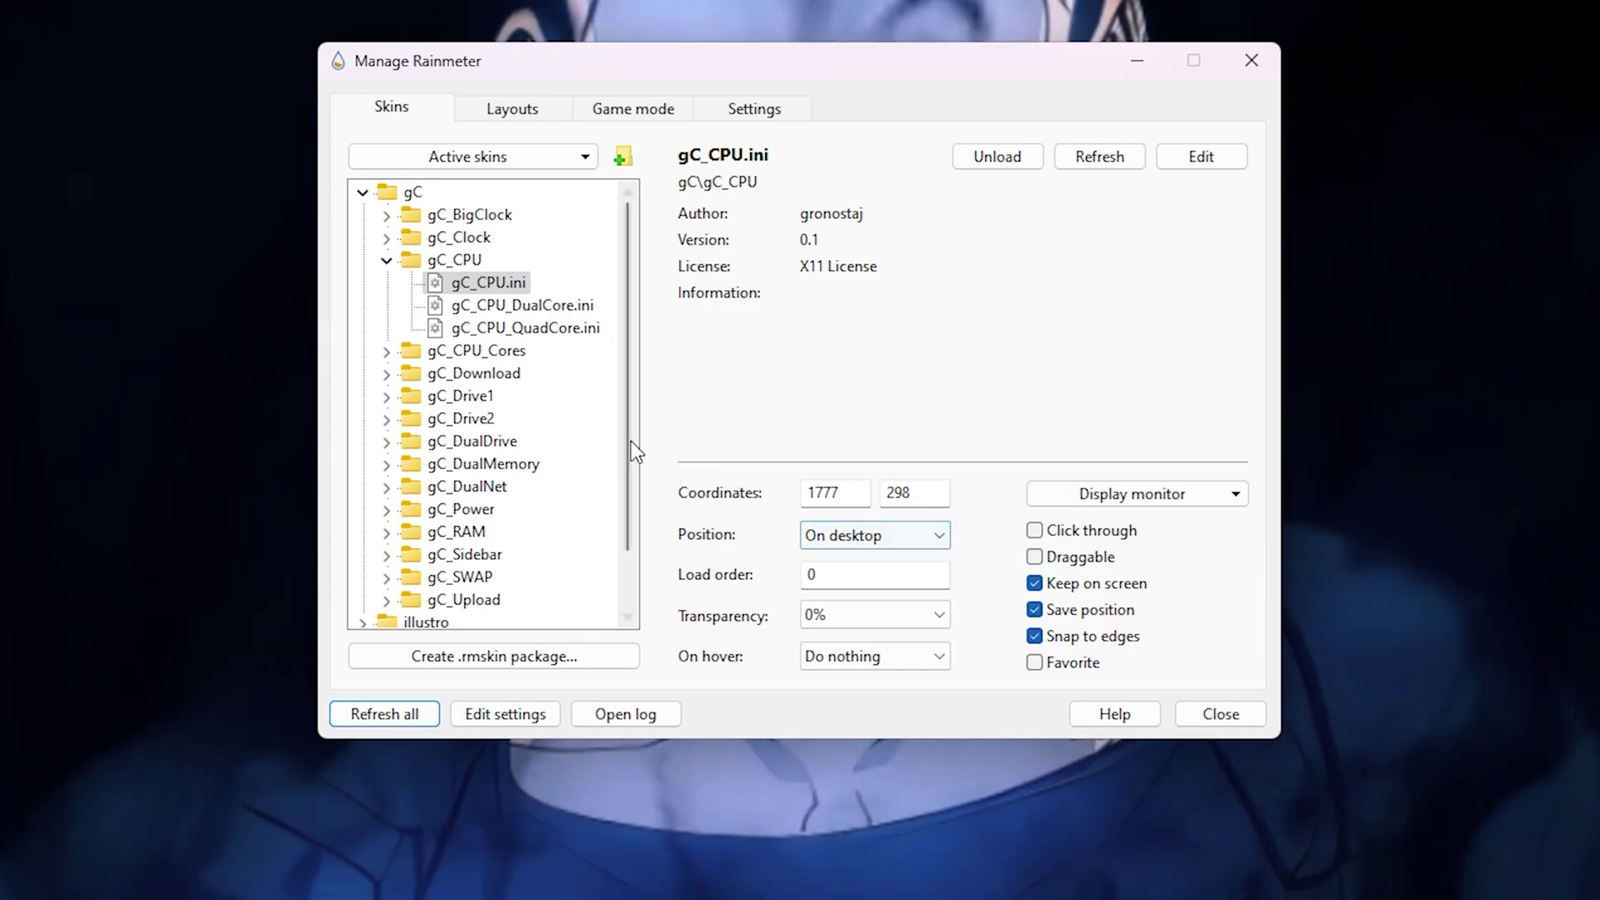
click(387, 264)
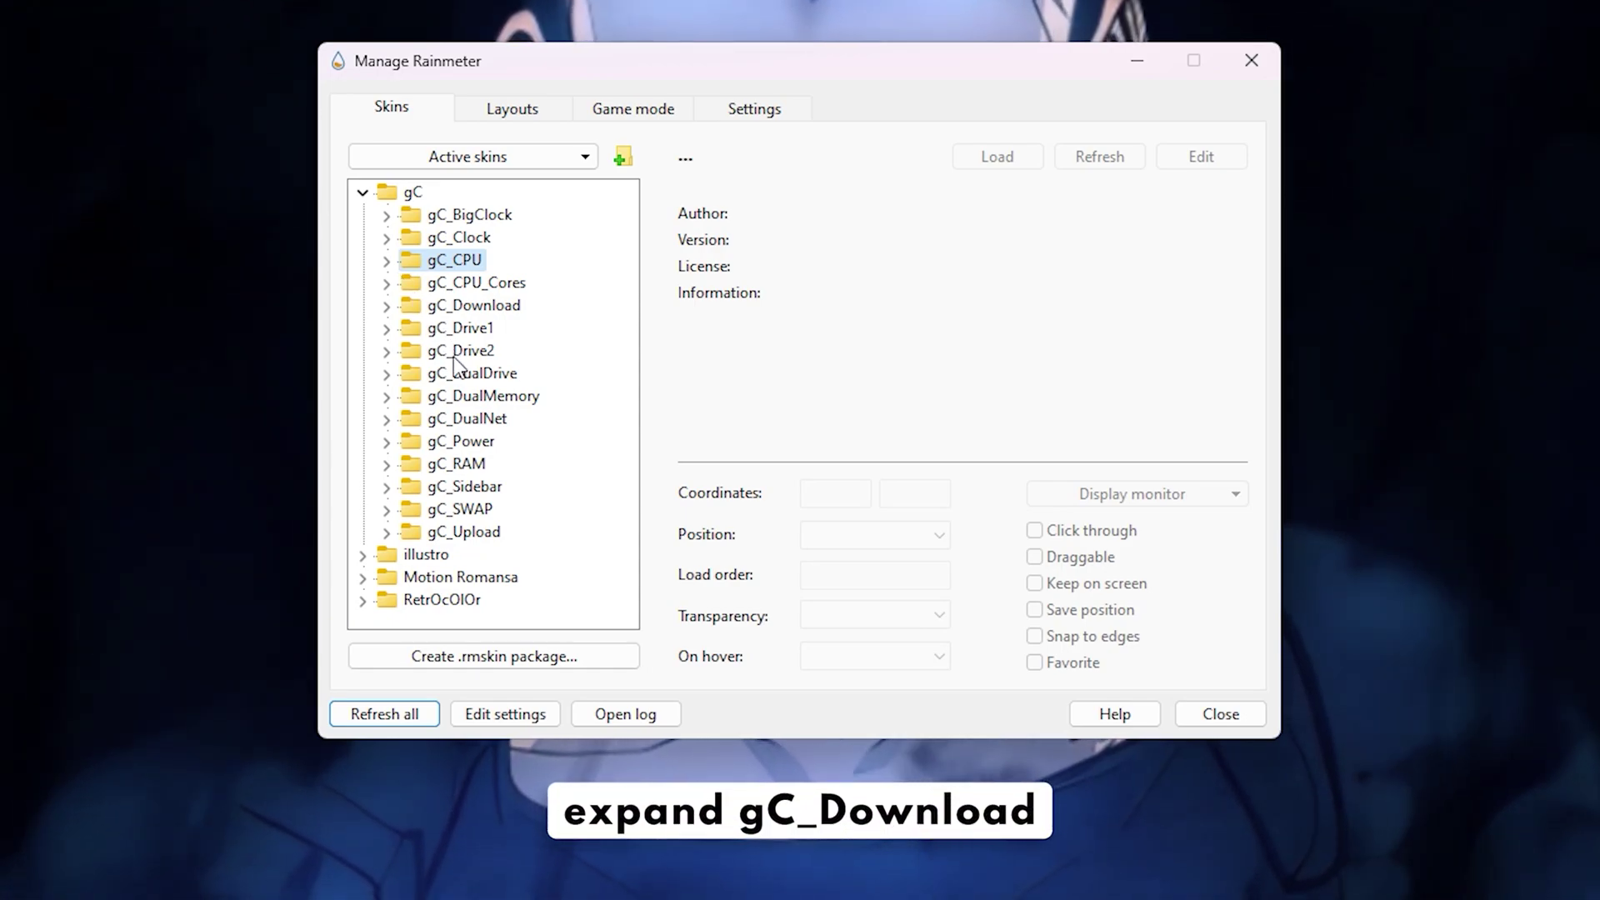
- Expand the gC_Download folder in the skin list and load gC_Download.ini
right_click(527, 305)
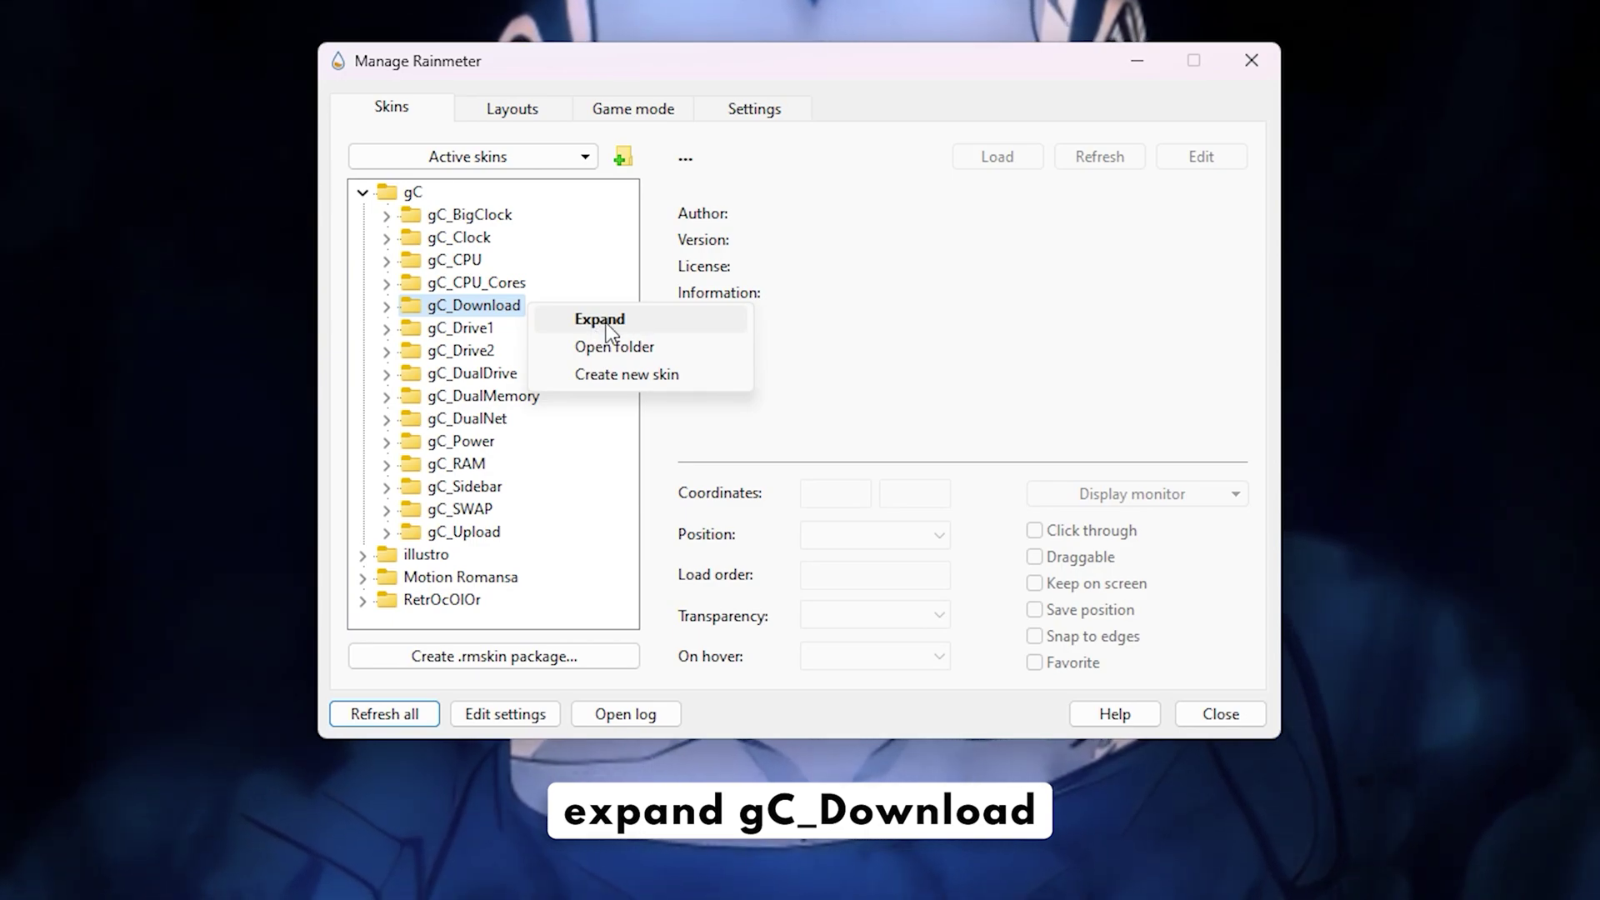
click(628, 318)
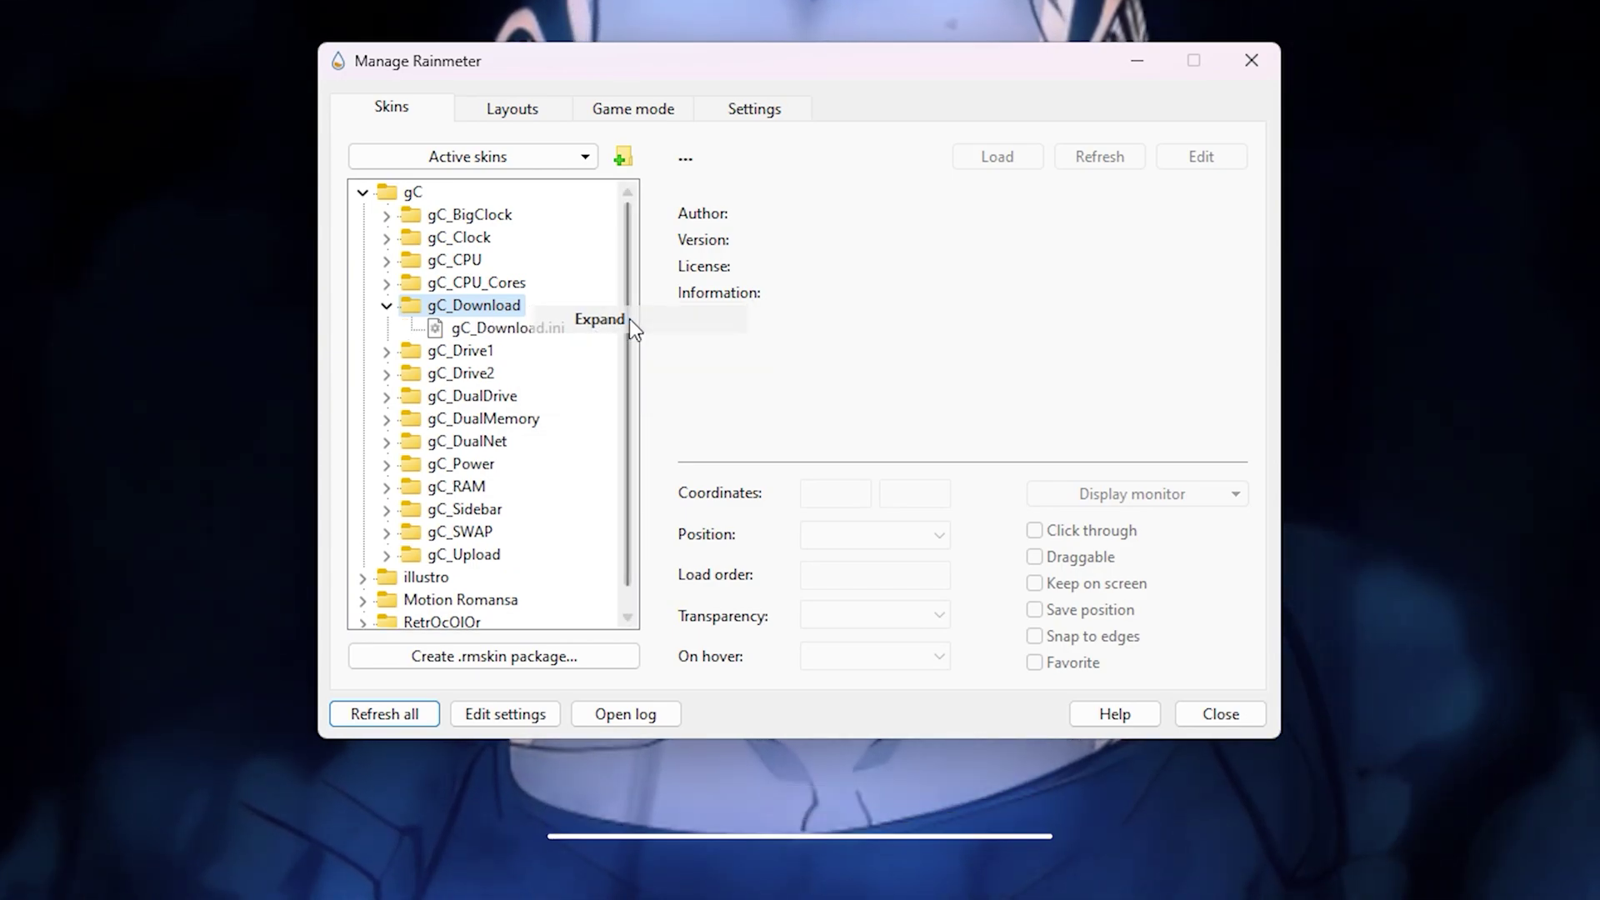
right_click(568, 327)
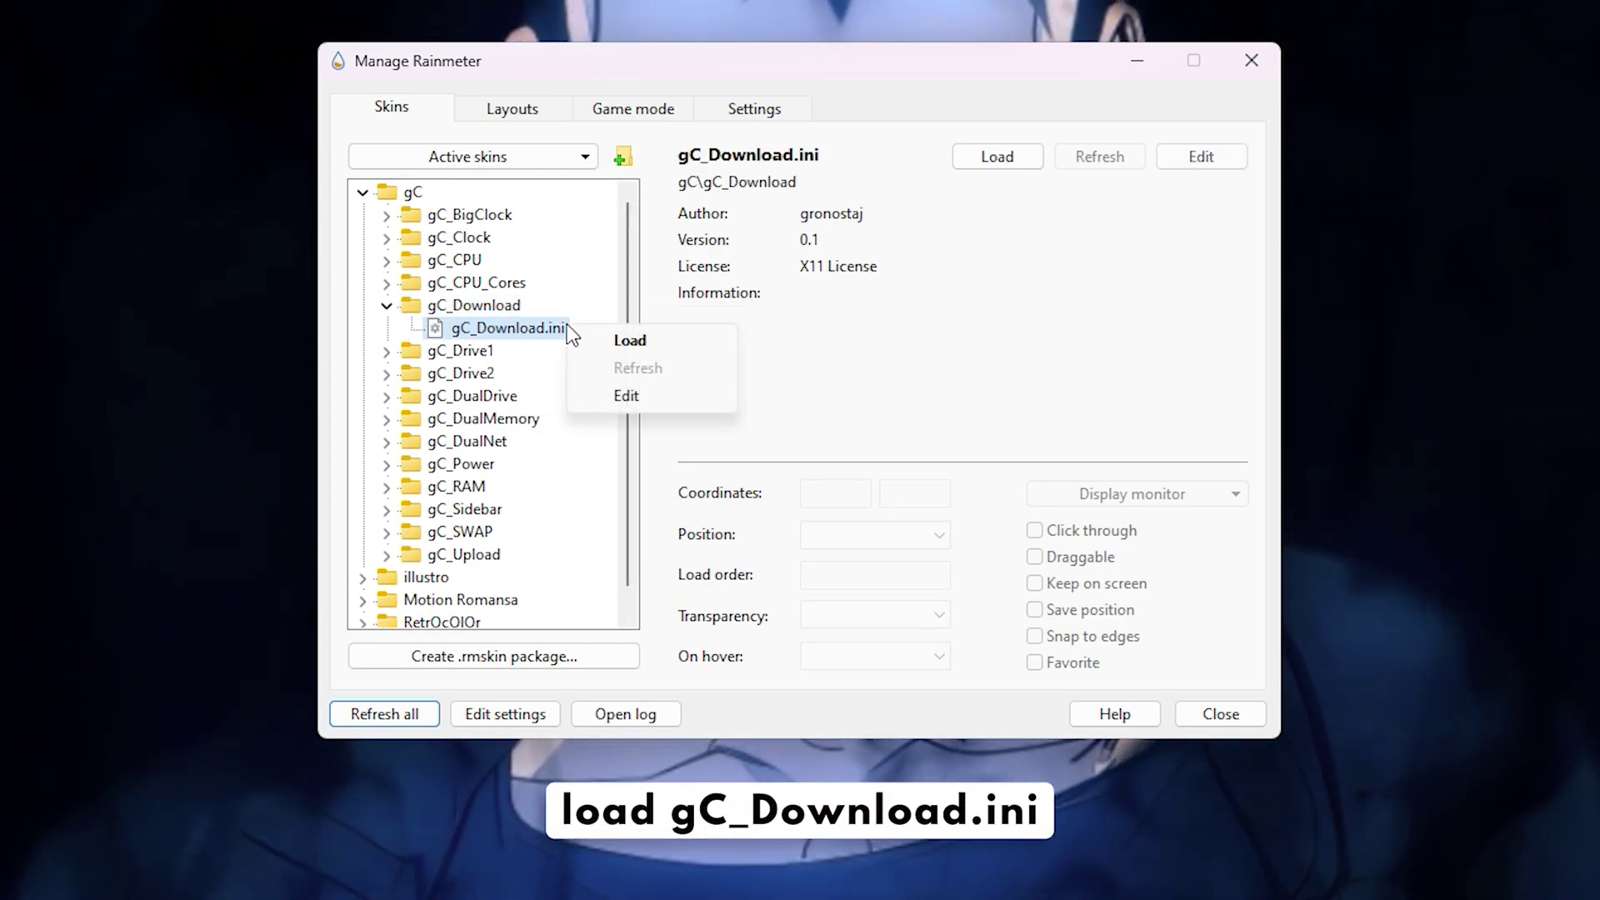
click(652, 345)
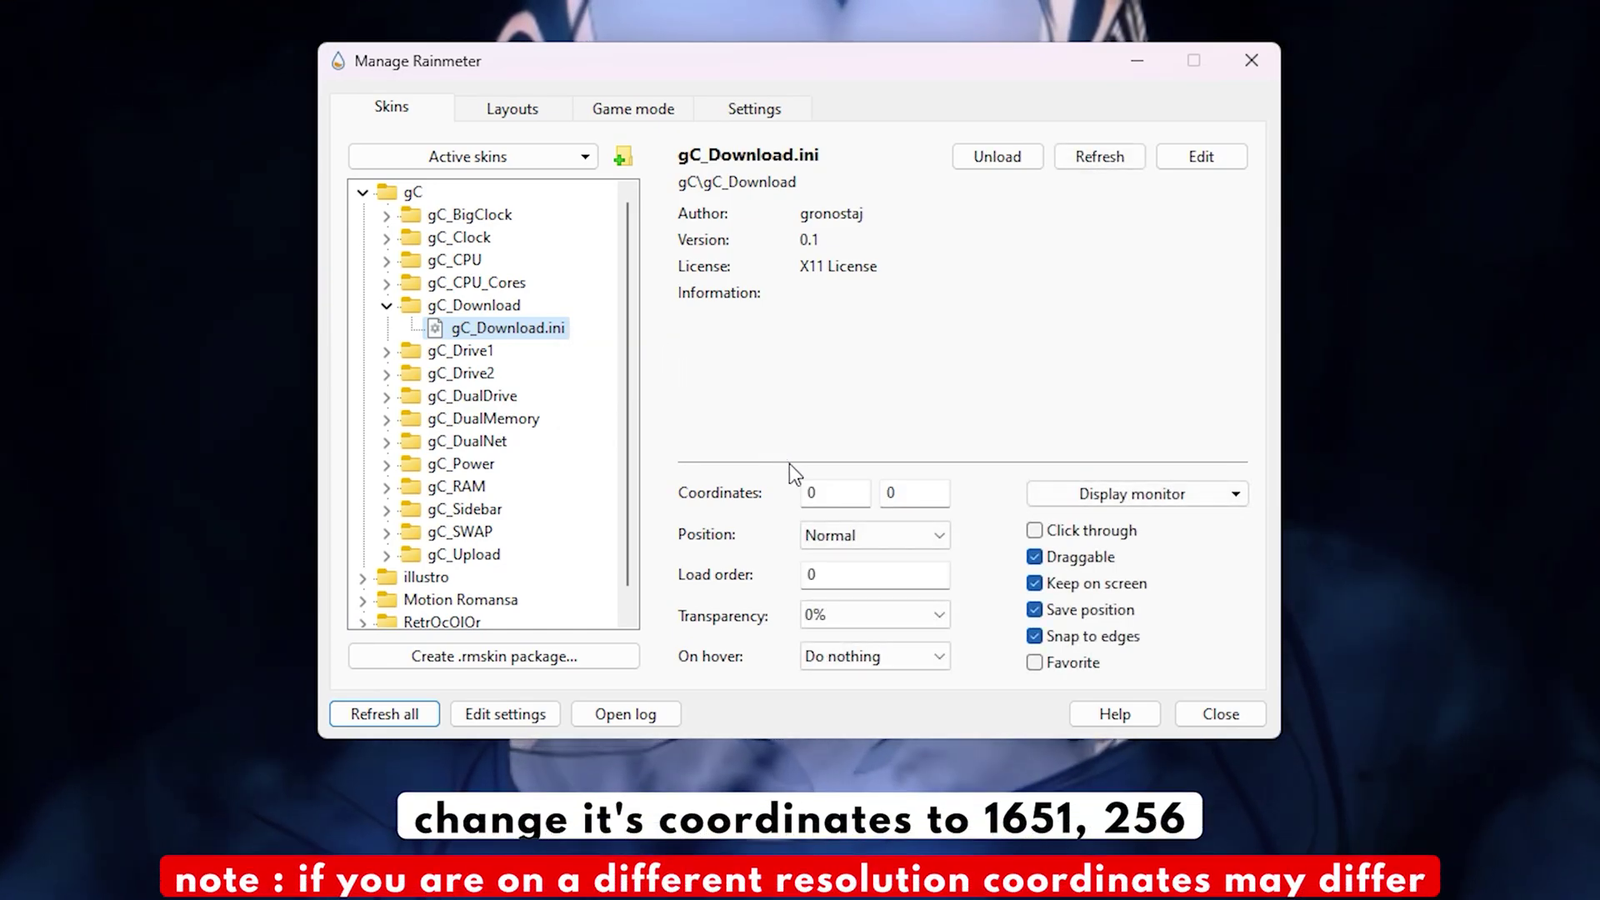
- Set the gC_Download.ini skin's coordinates to 1651, 256
double_click(810, 493)
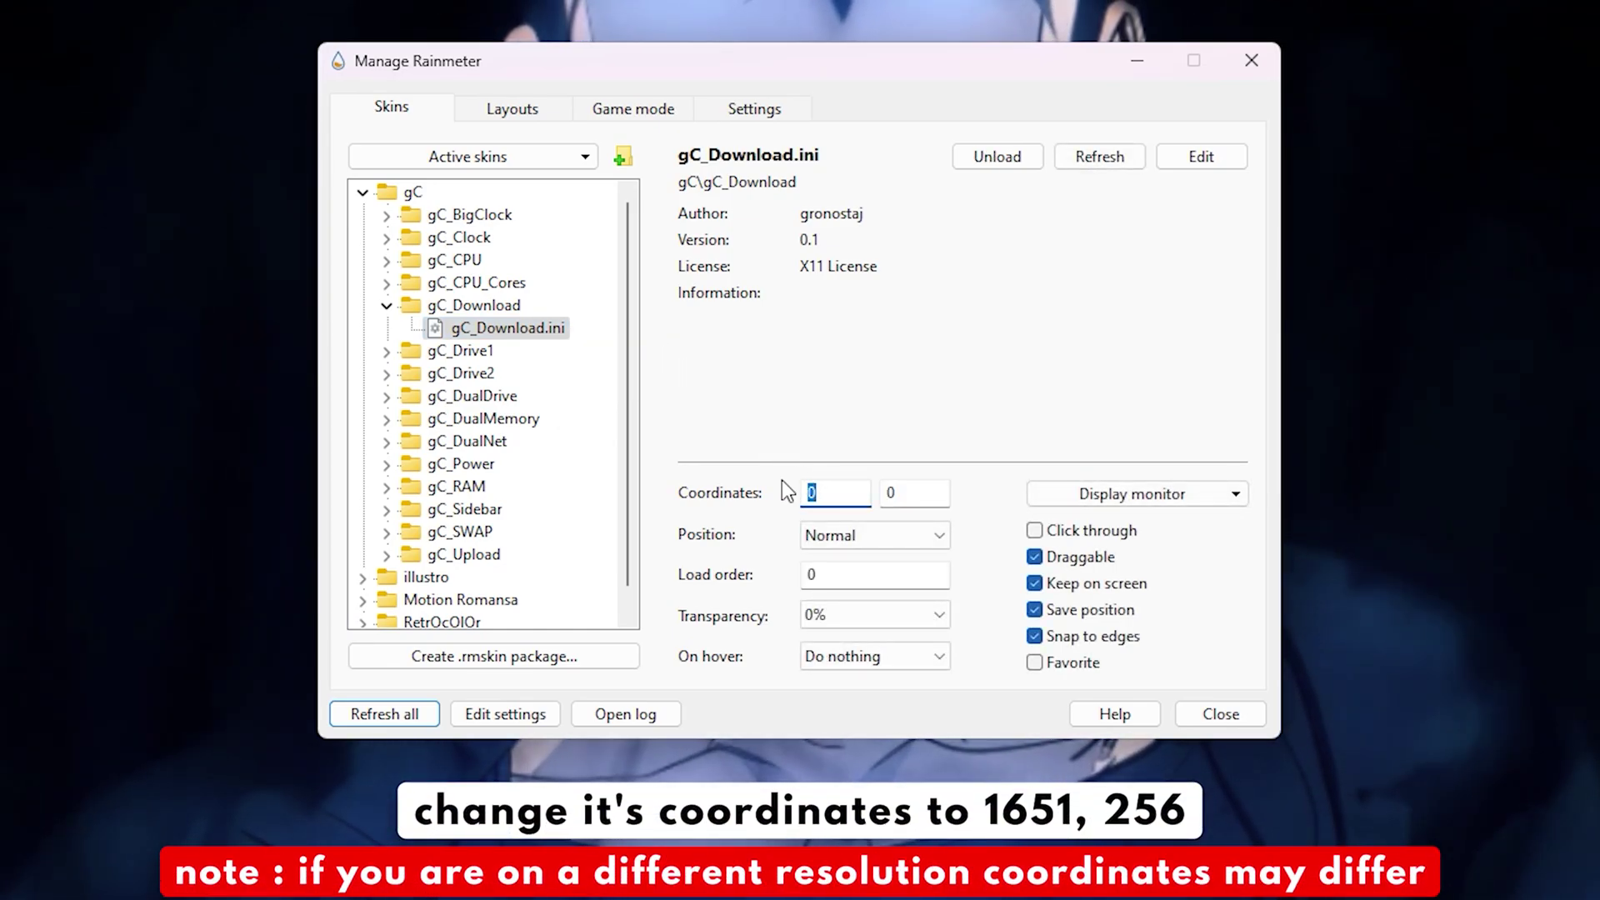
text(1651)
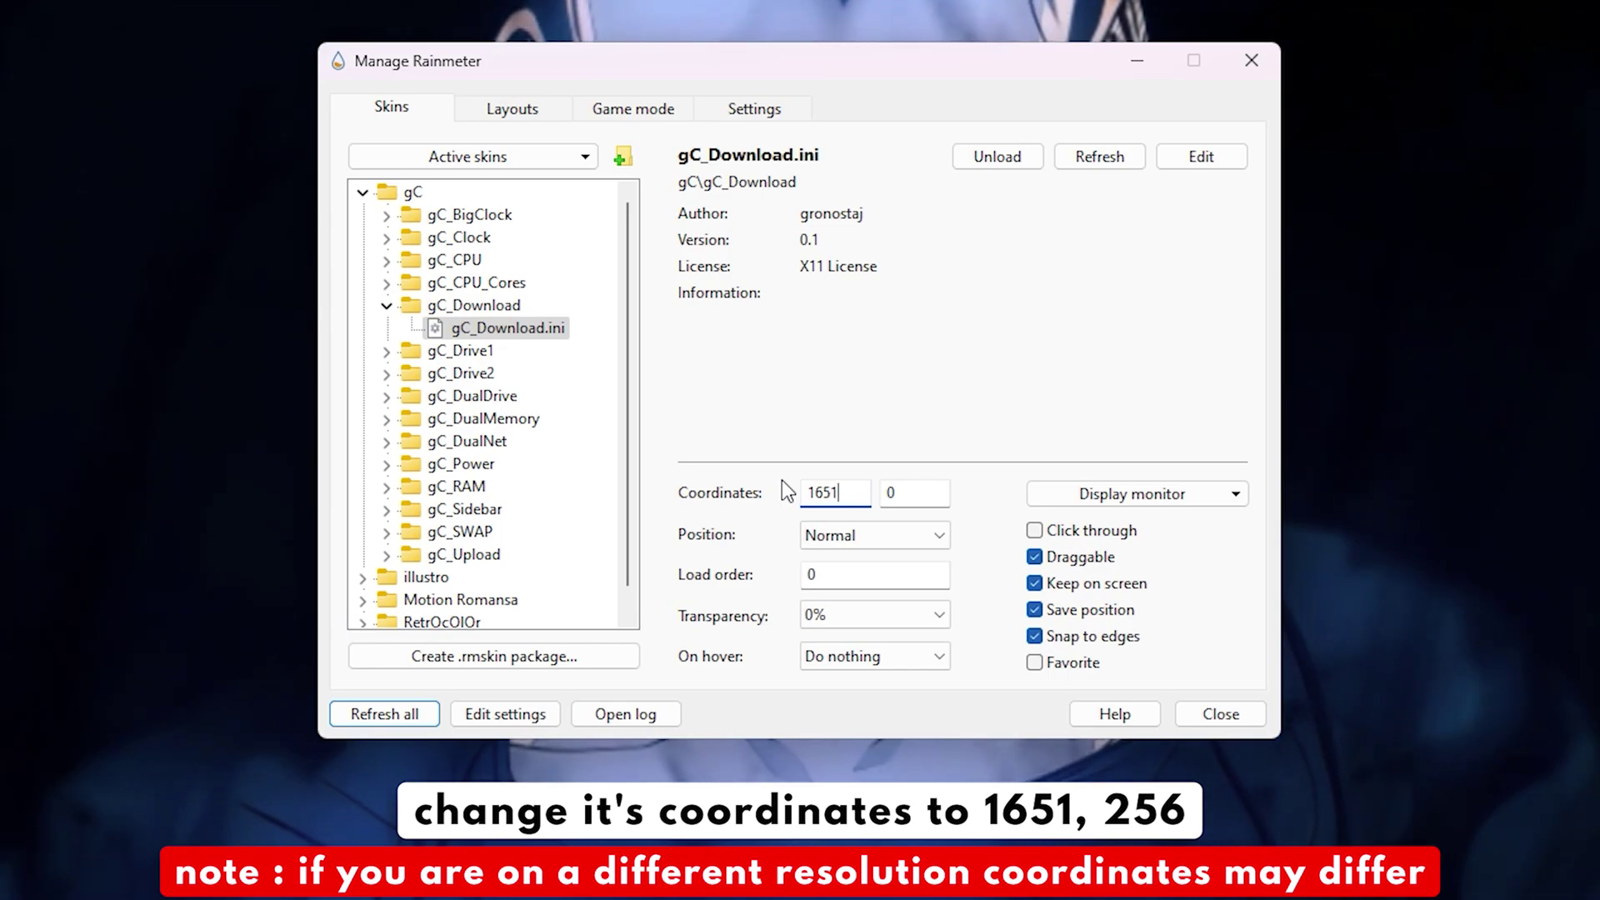
double_click(904, 492)
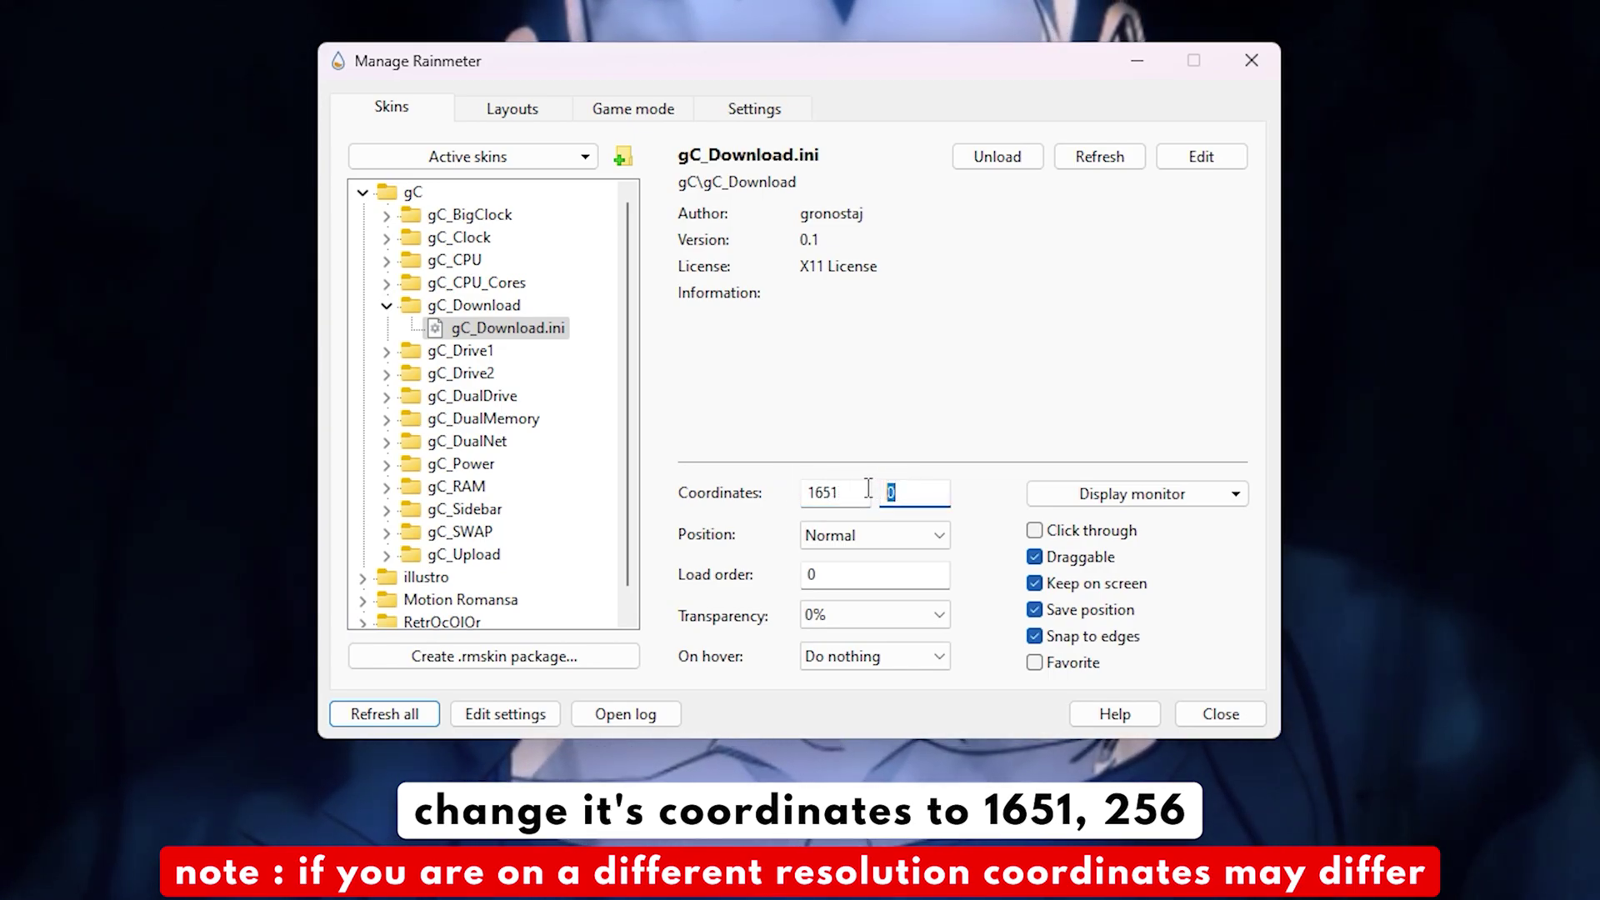
text(256)
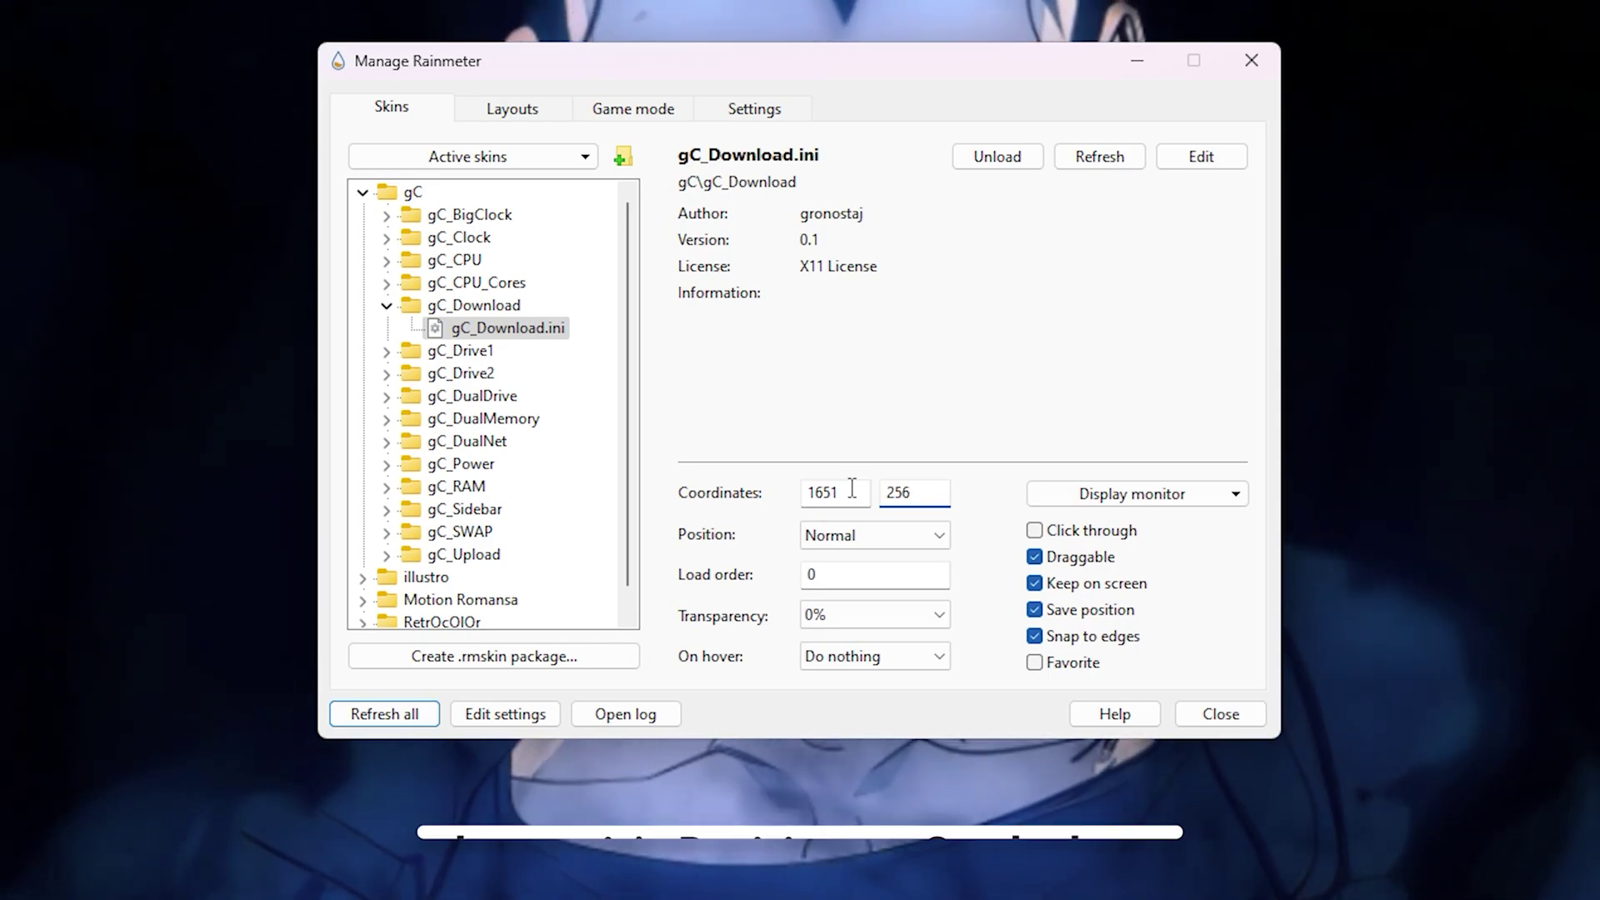
- Set the gC_Download.ini skin's position to On desktop with Draggable disabled, and collapse its folder
click(862, 528)
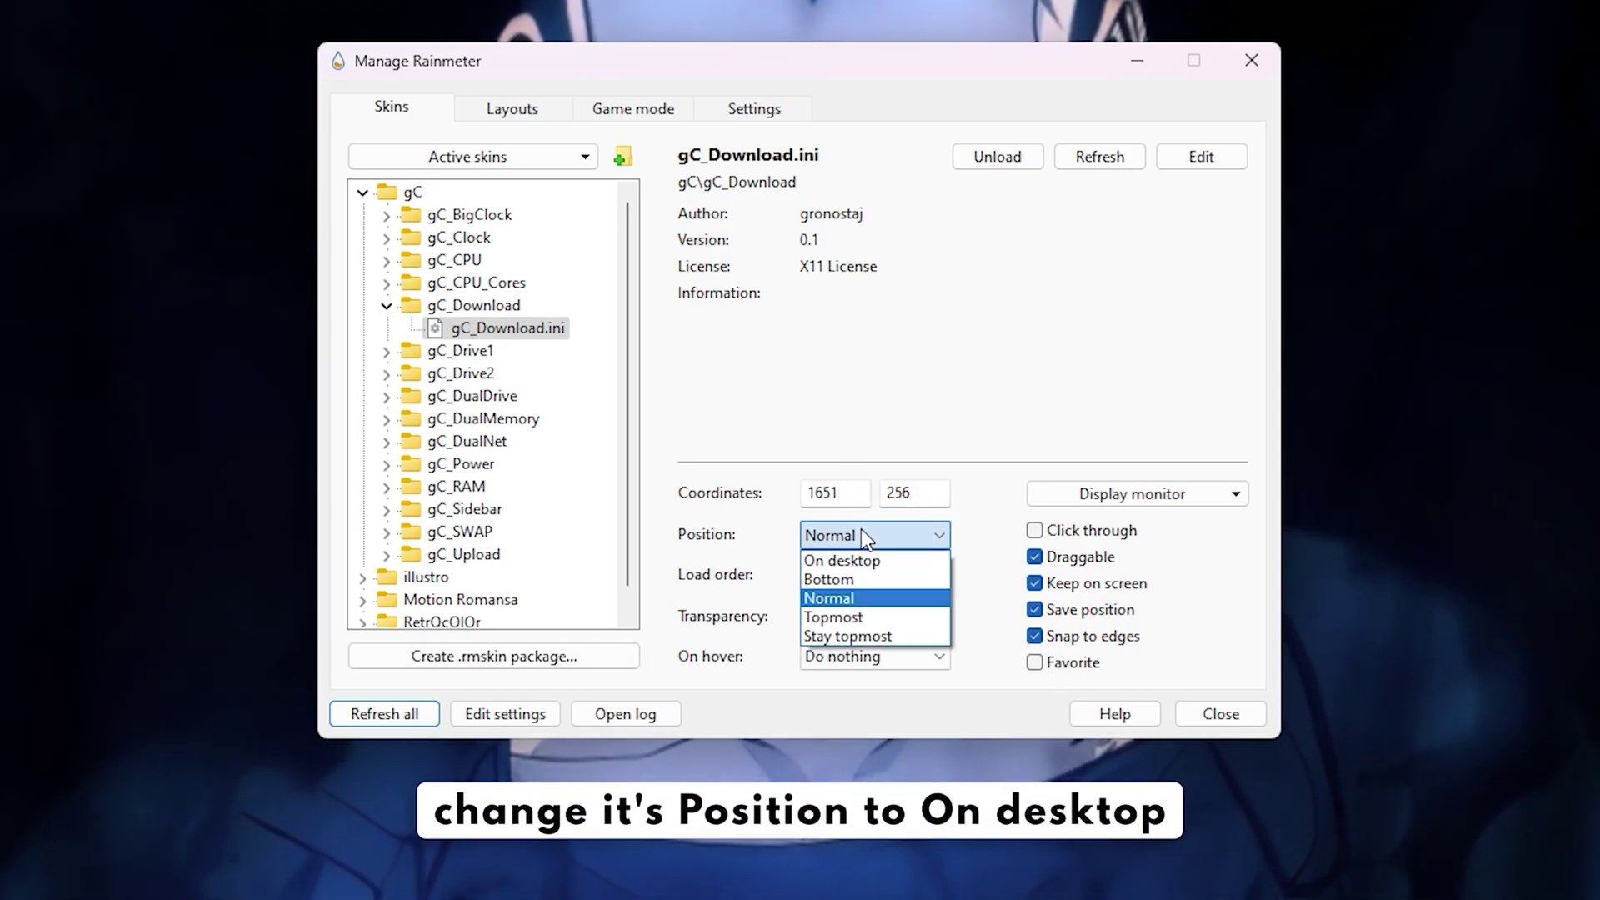
click(810, 561)
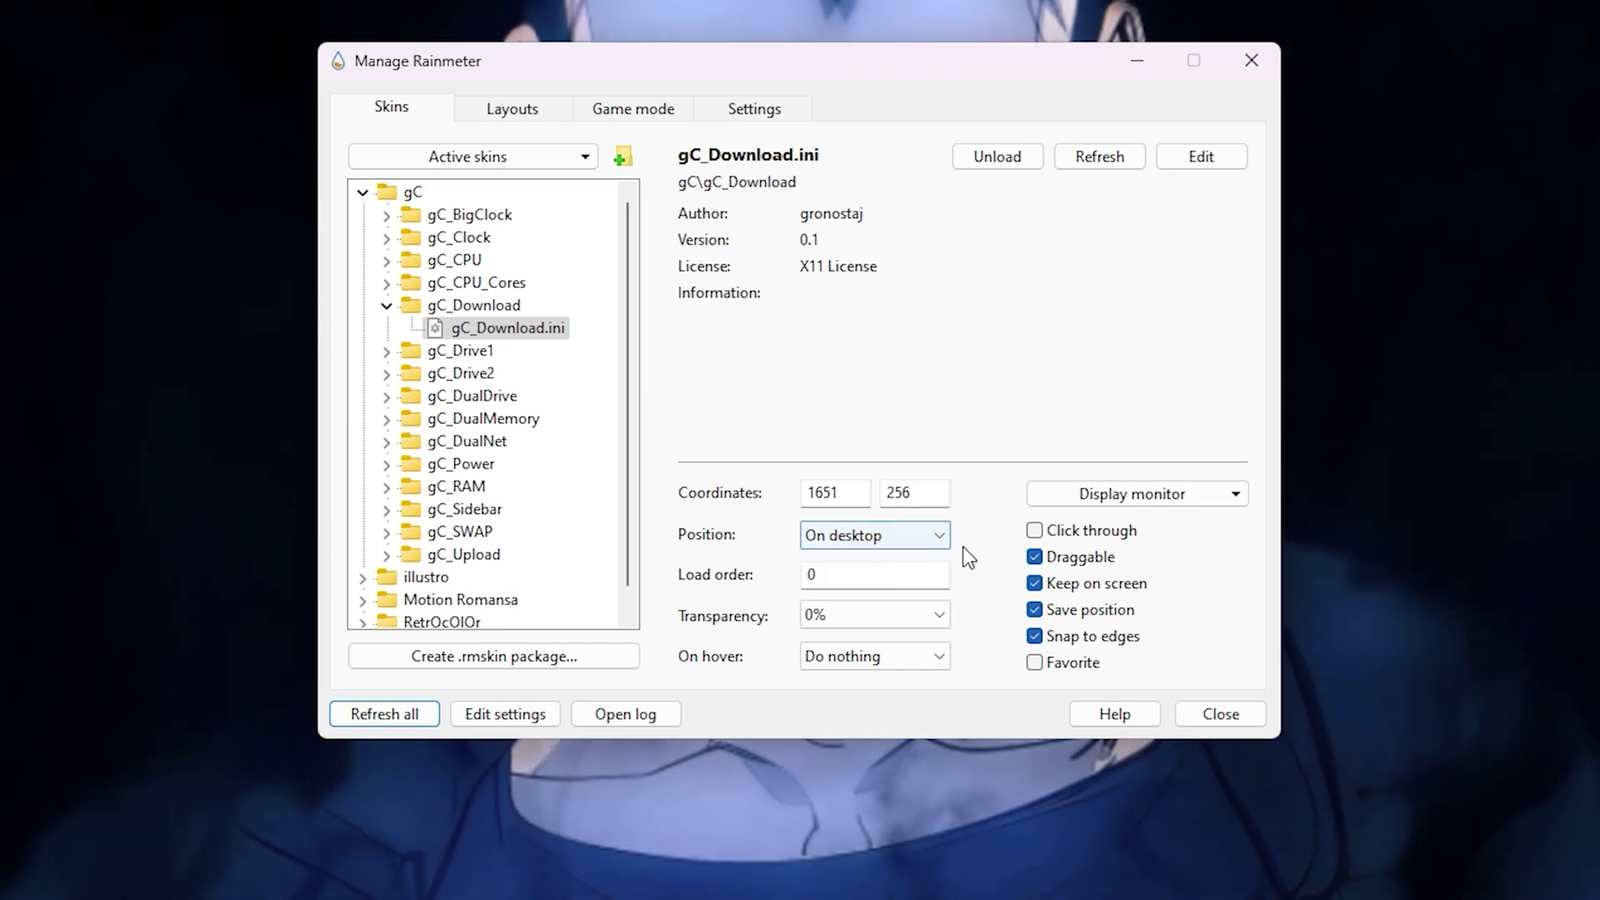
click(1035, 558)
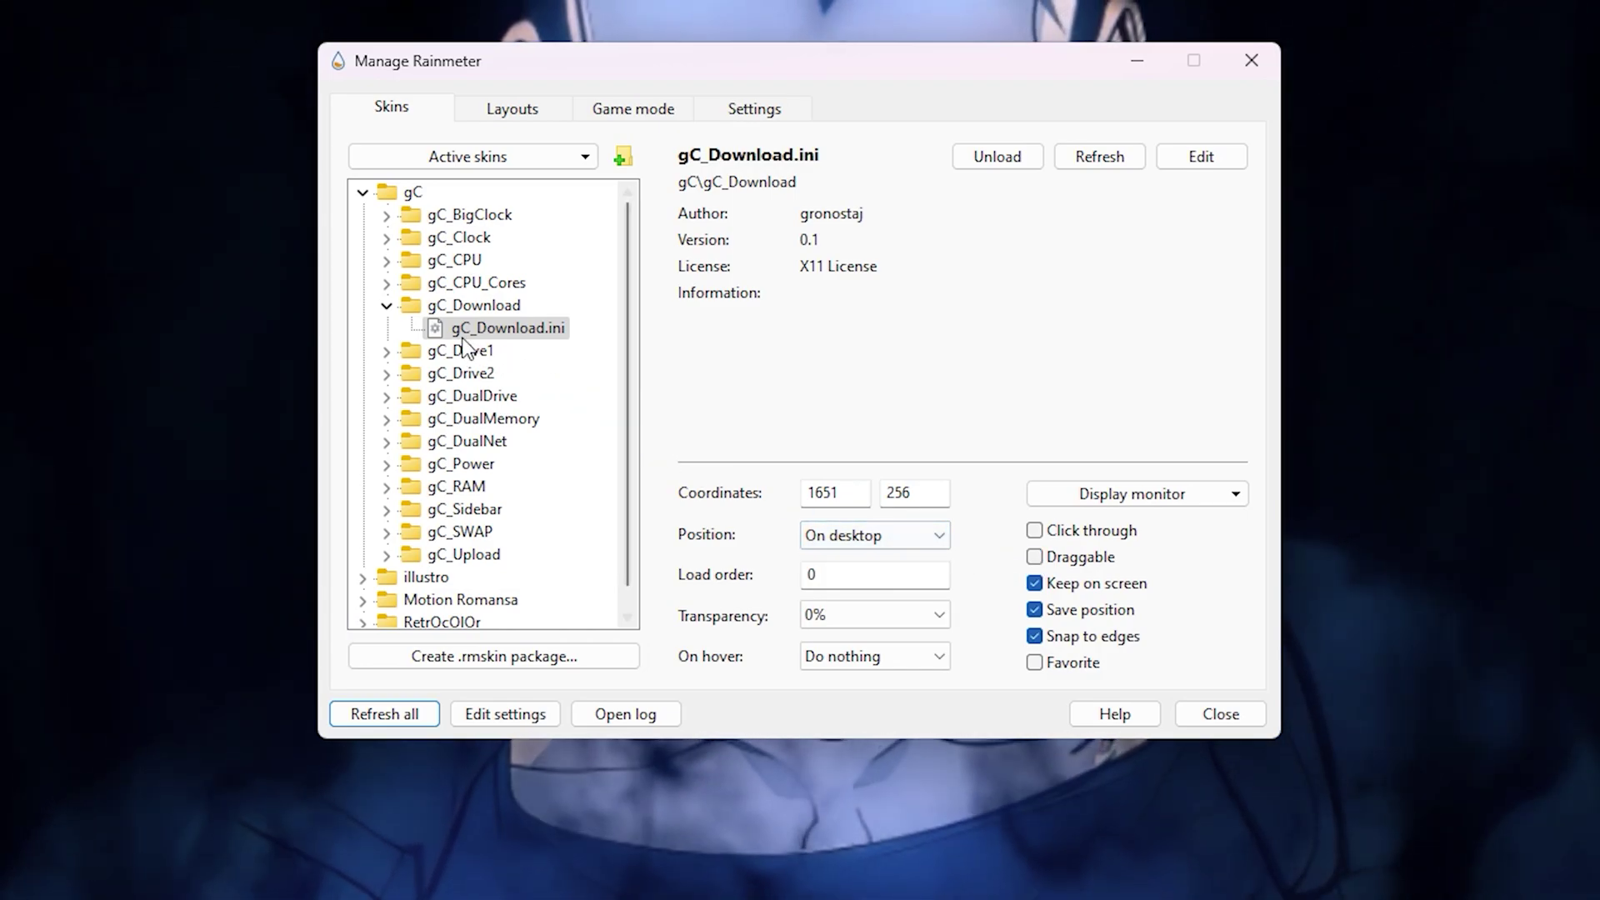
click(390, 308)
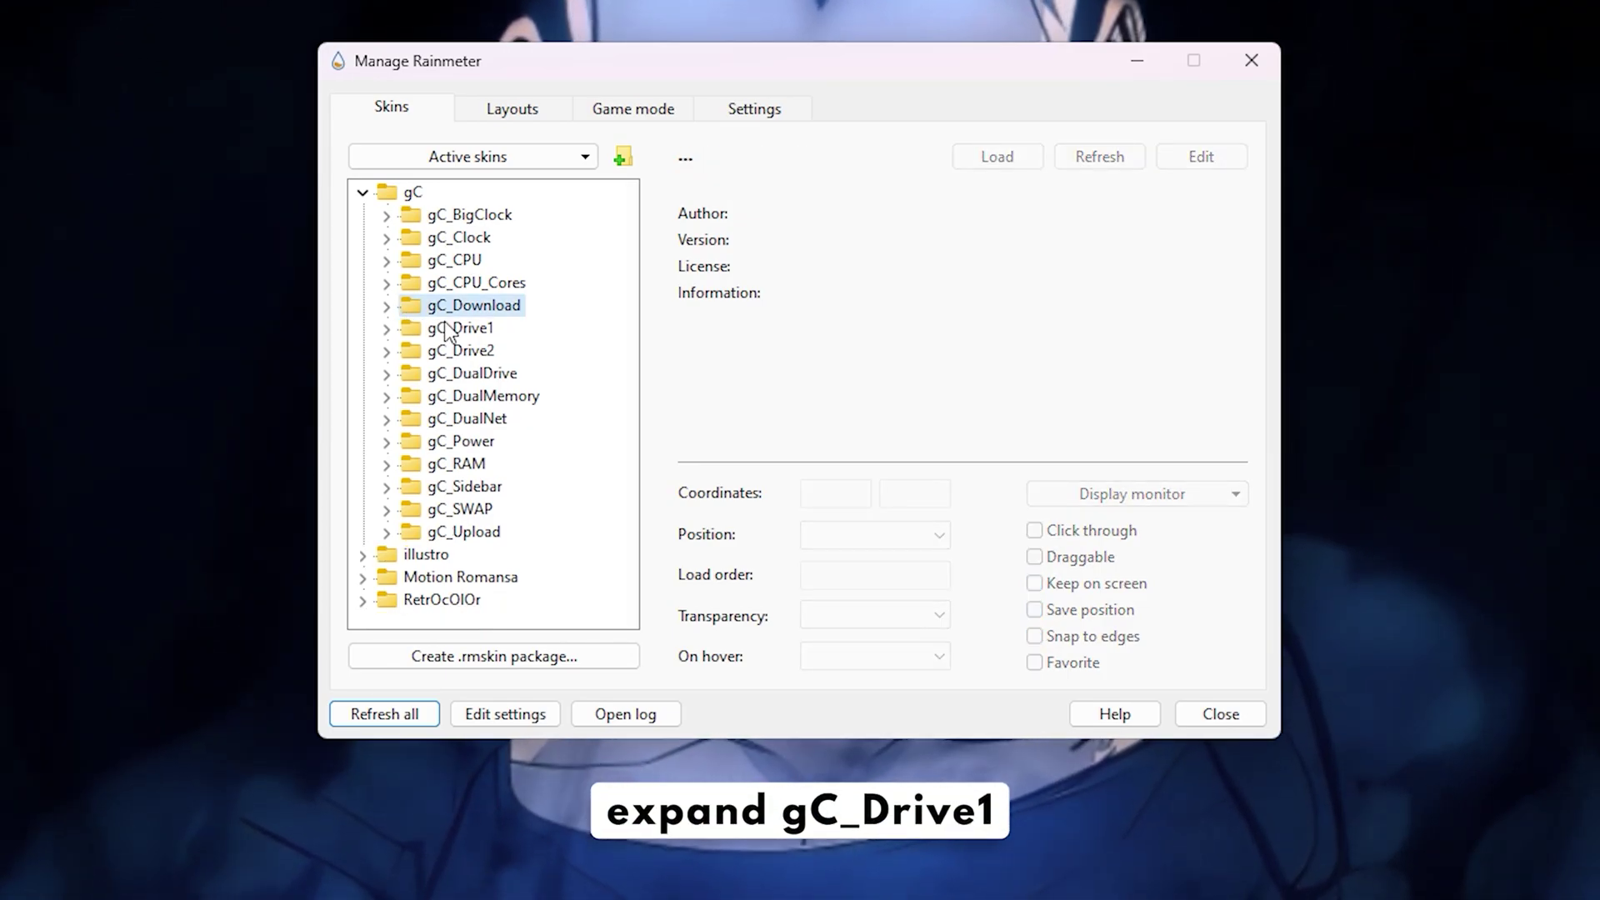
- Expand the gC_Drive1 folder in the skin list and load gC_Drive1.ini
right_click(502, 327)
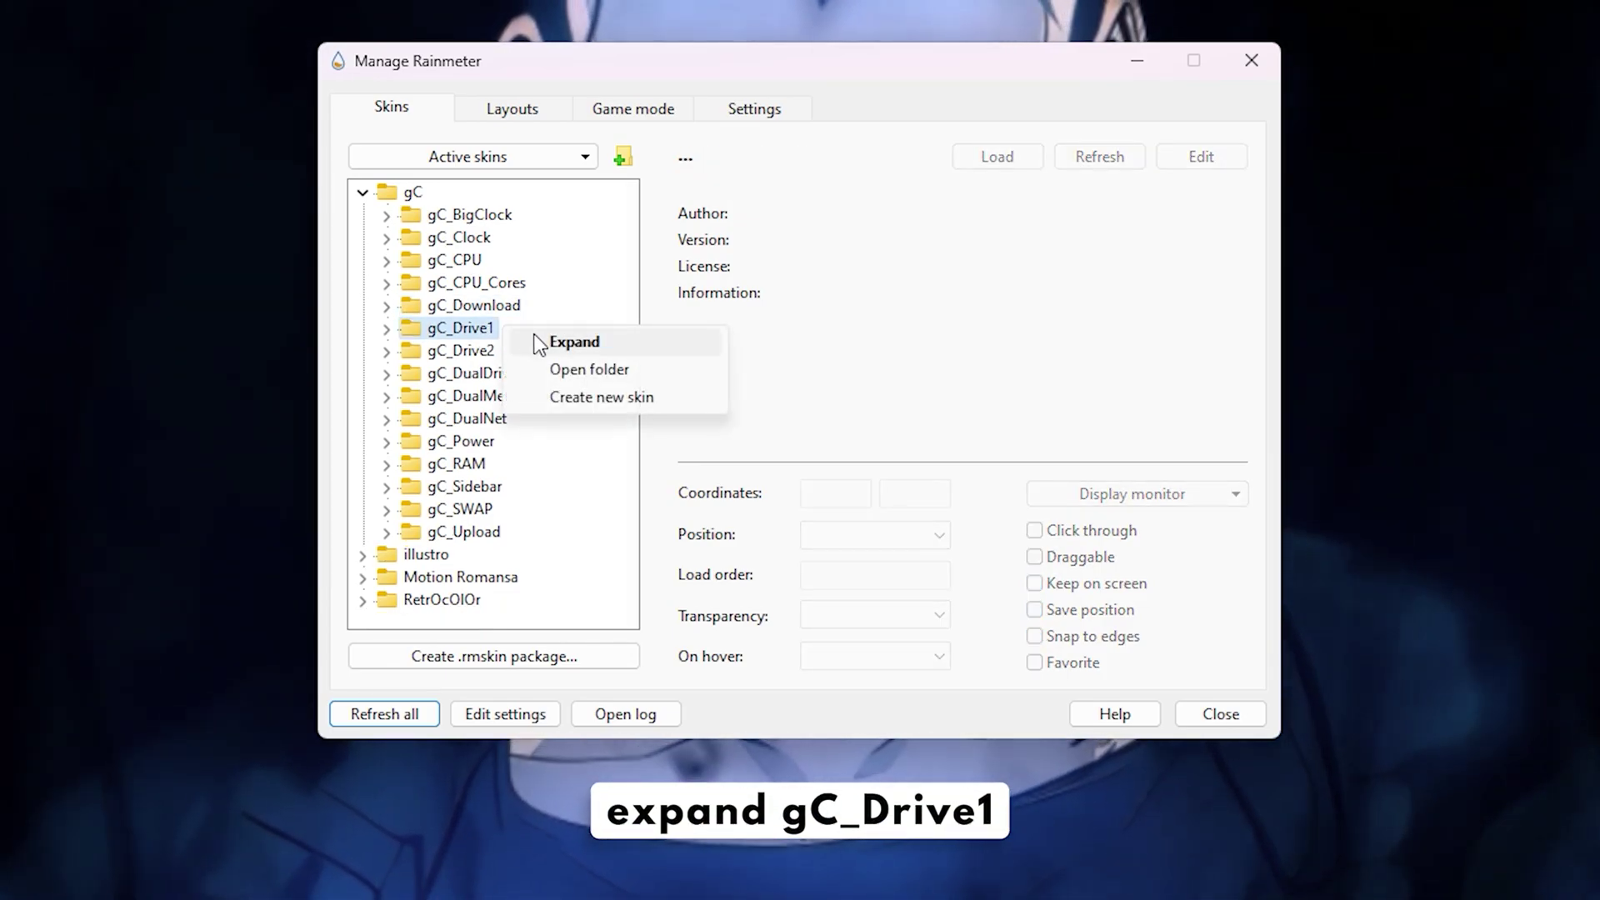
click(618, 344)
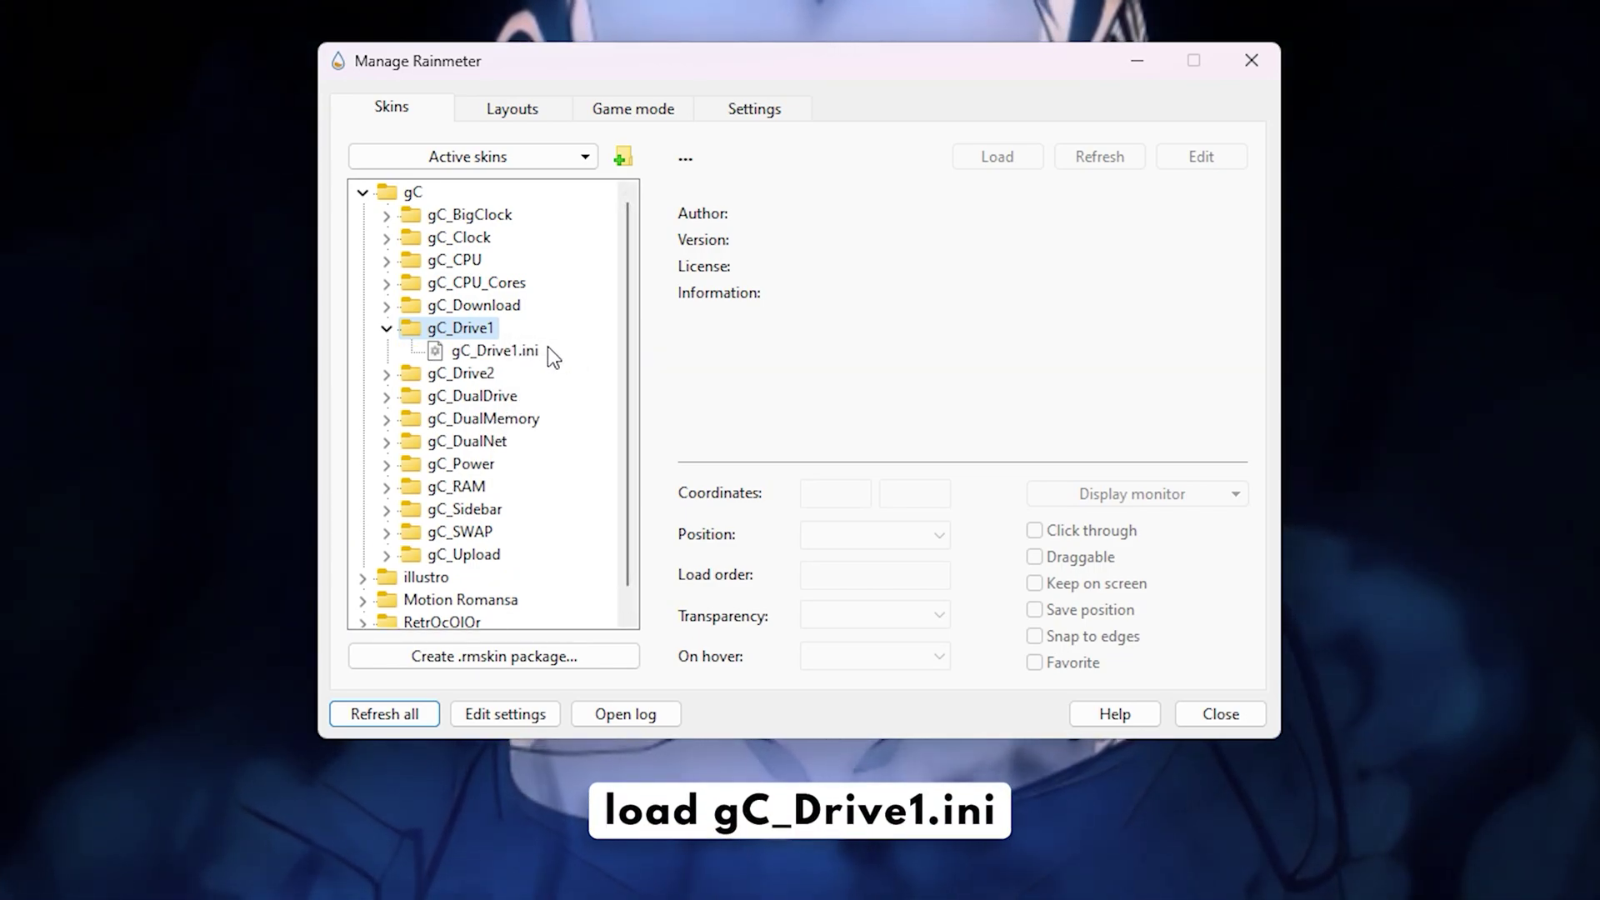
right_click(547, 347)
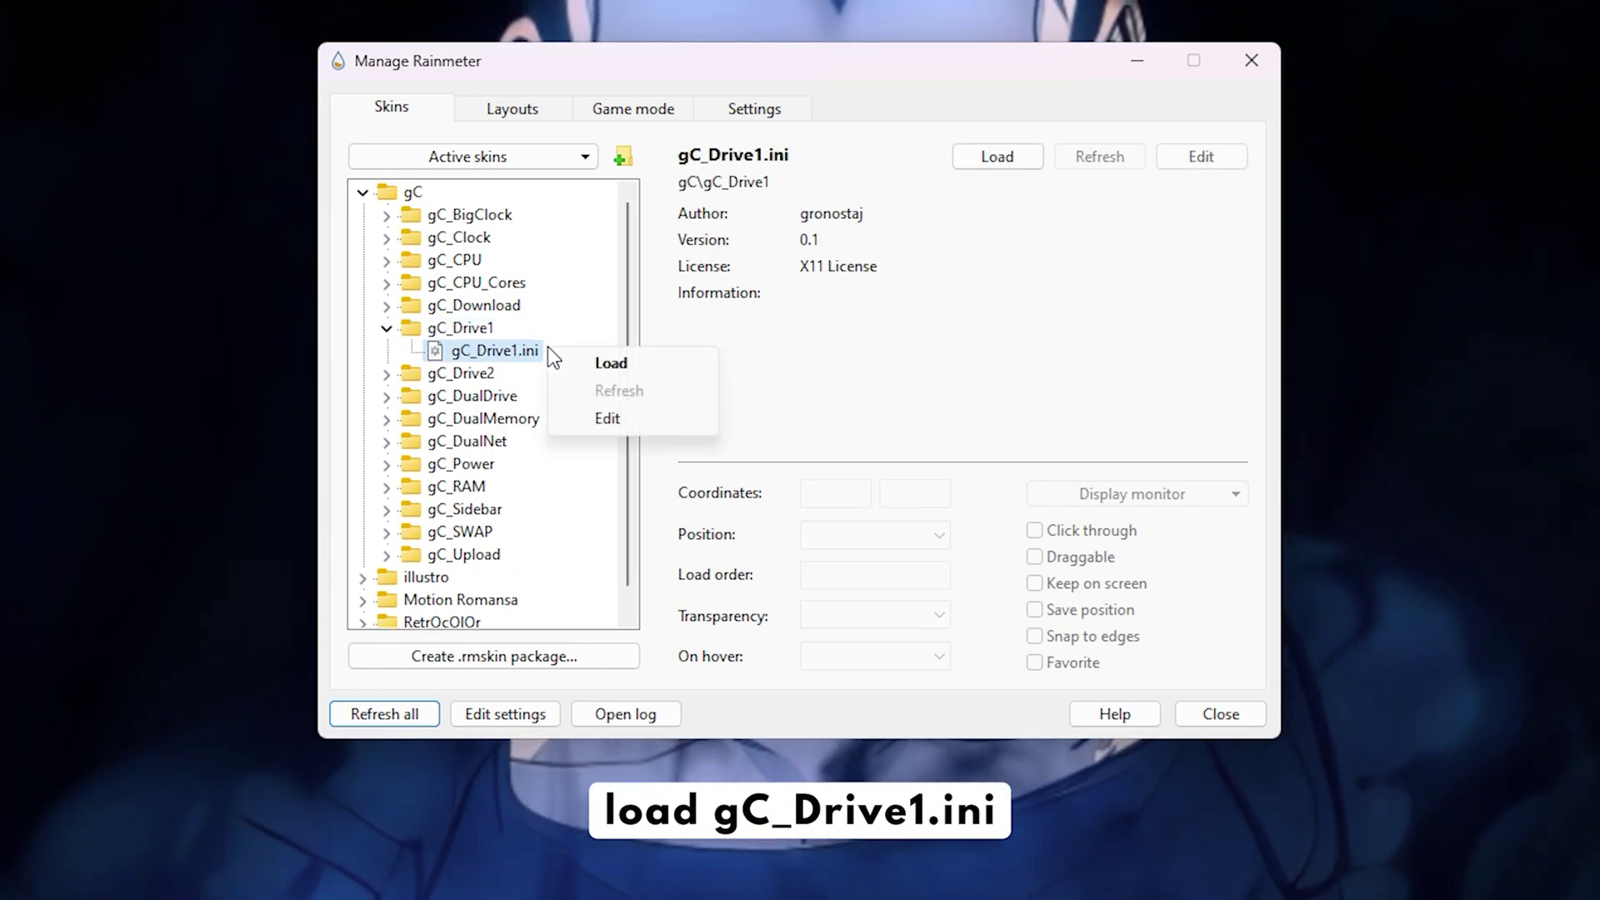
click(631, 363)
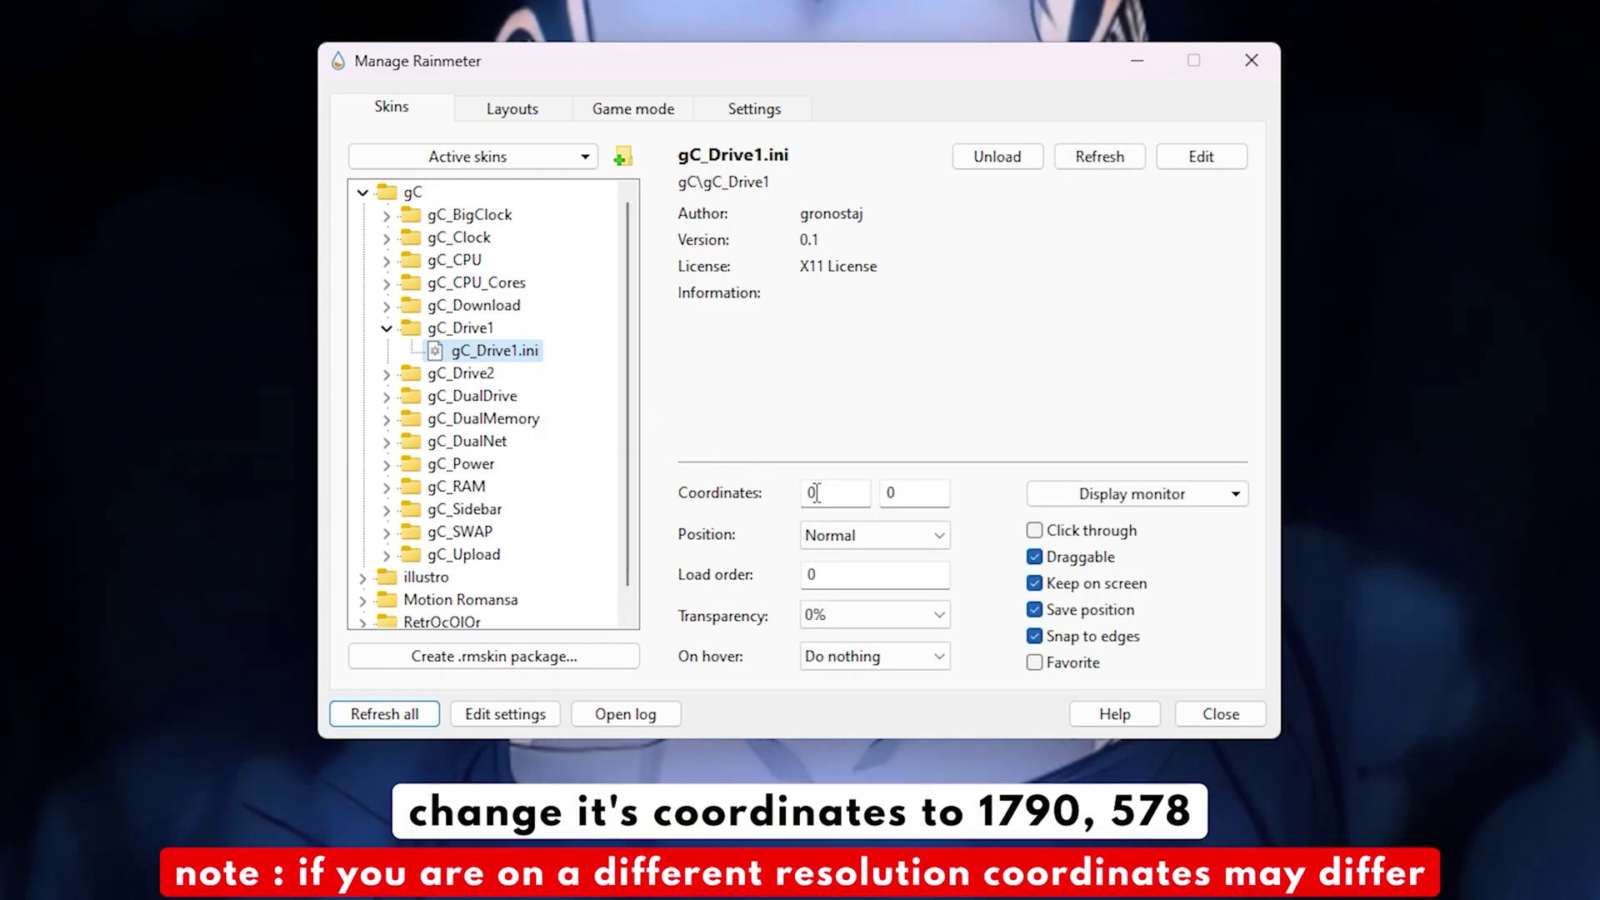
- Set the gC_Drive1.ini skin's coordinates to 1790, 578
drag(816, 494, 784, 492)
text(1)
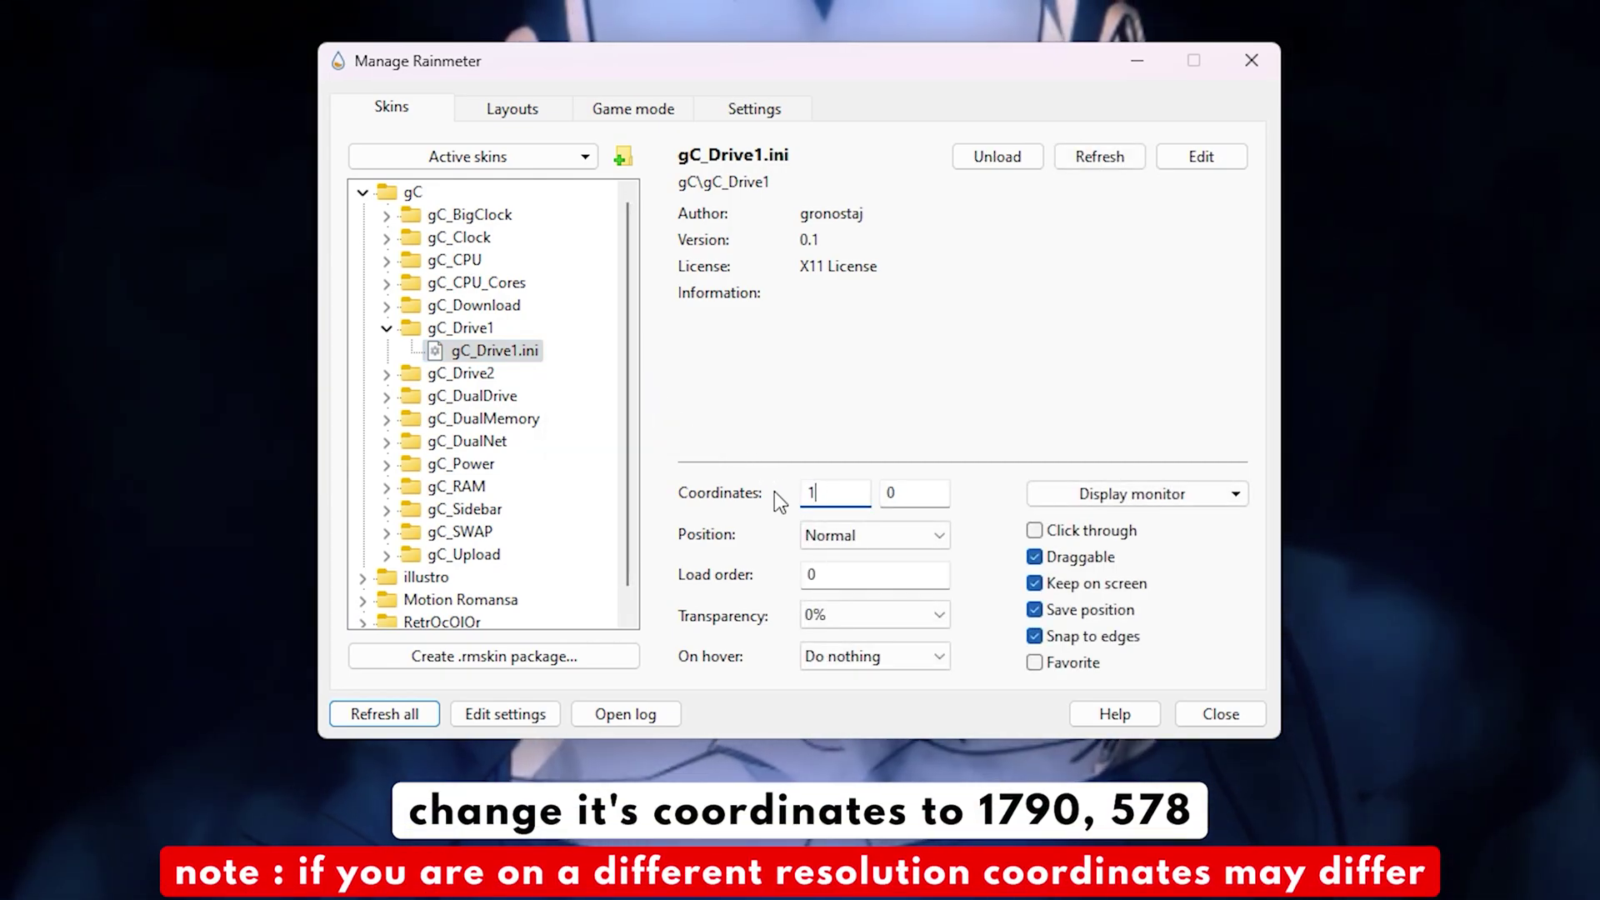
text(790)
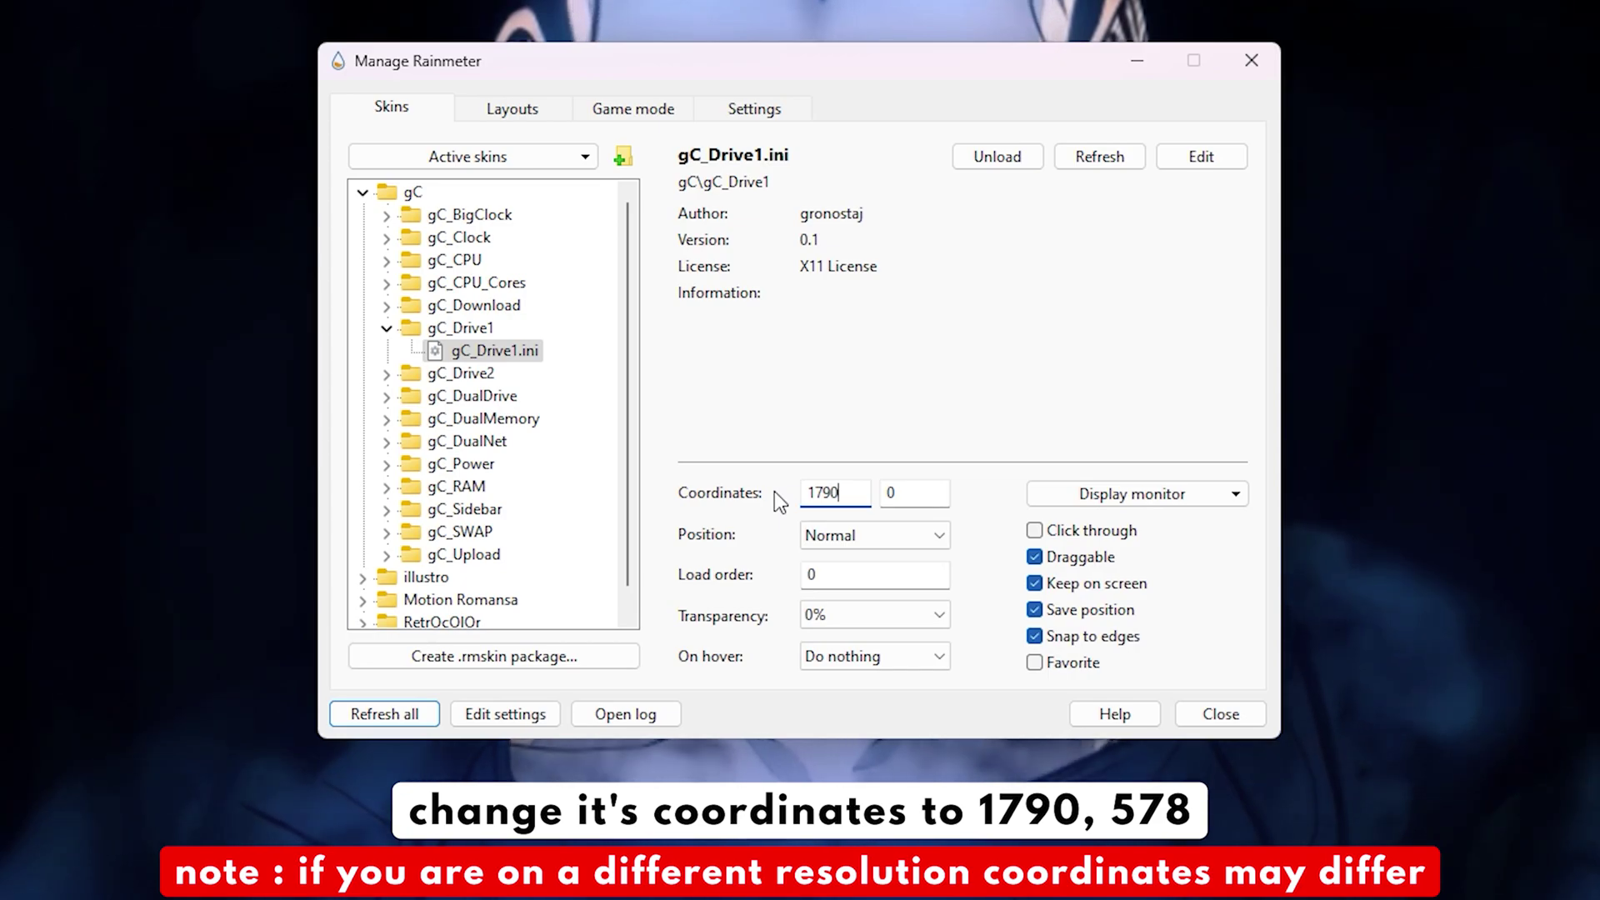
key(Tab)
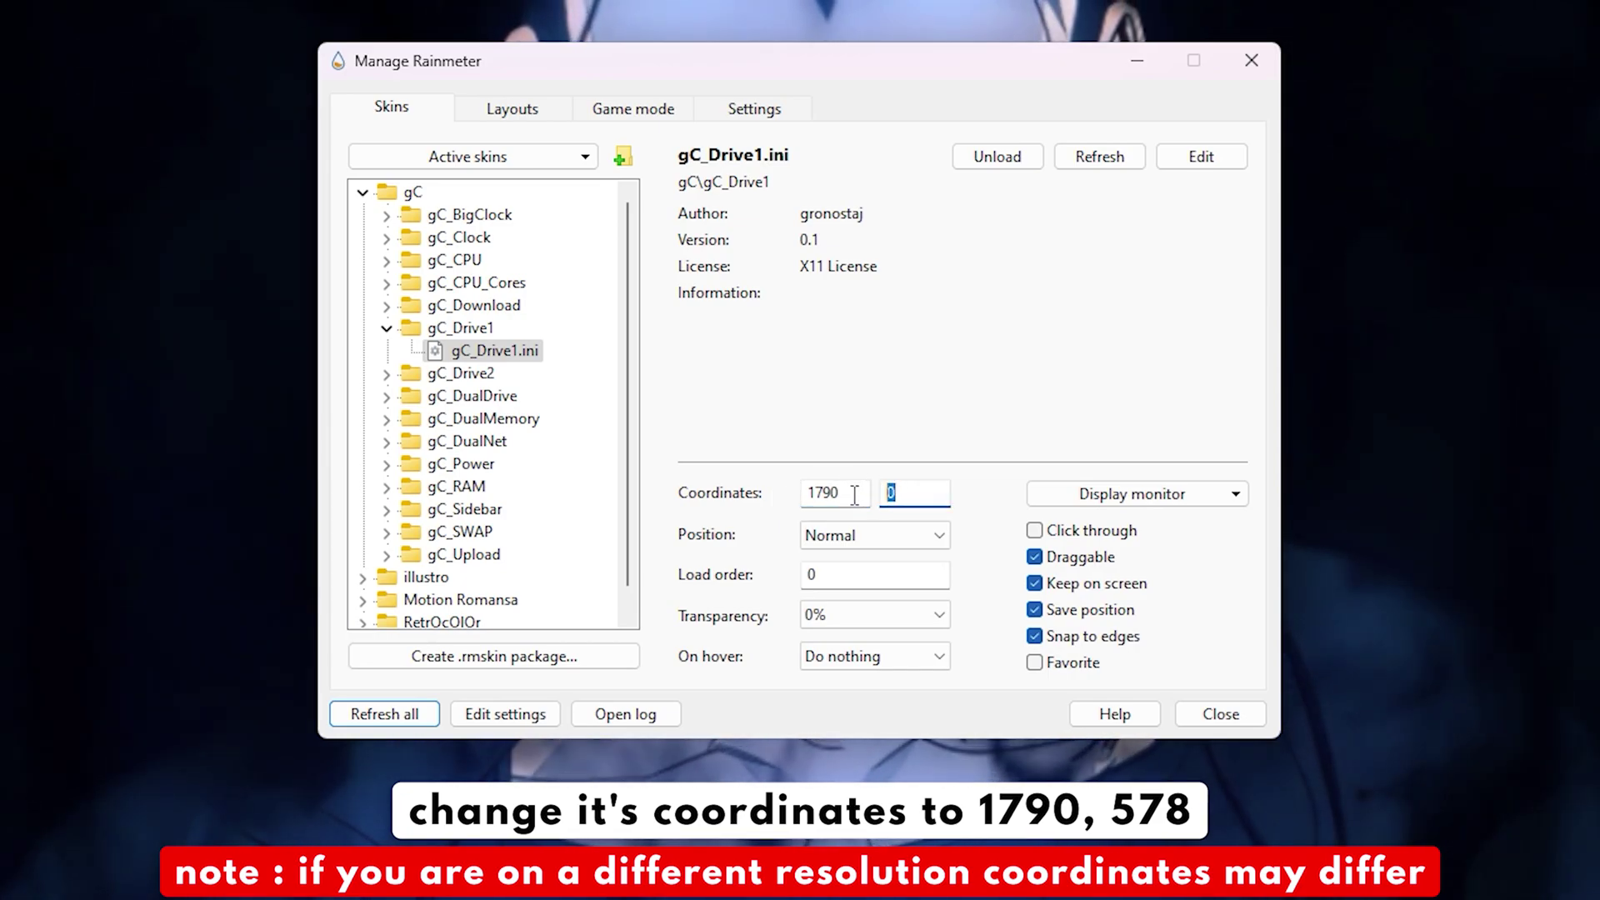
text(578)
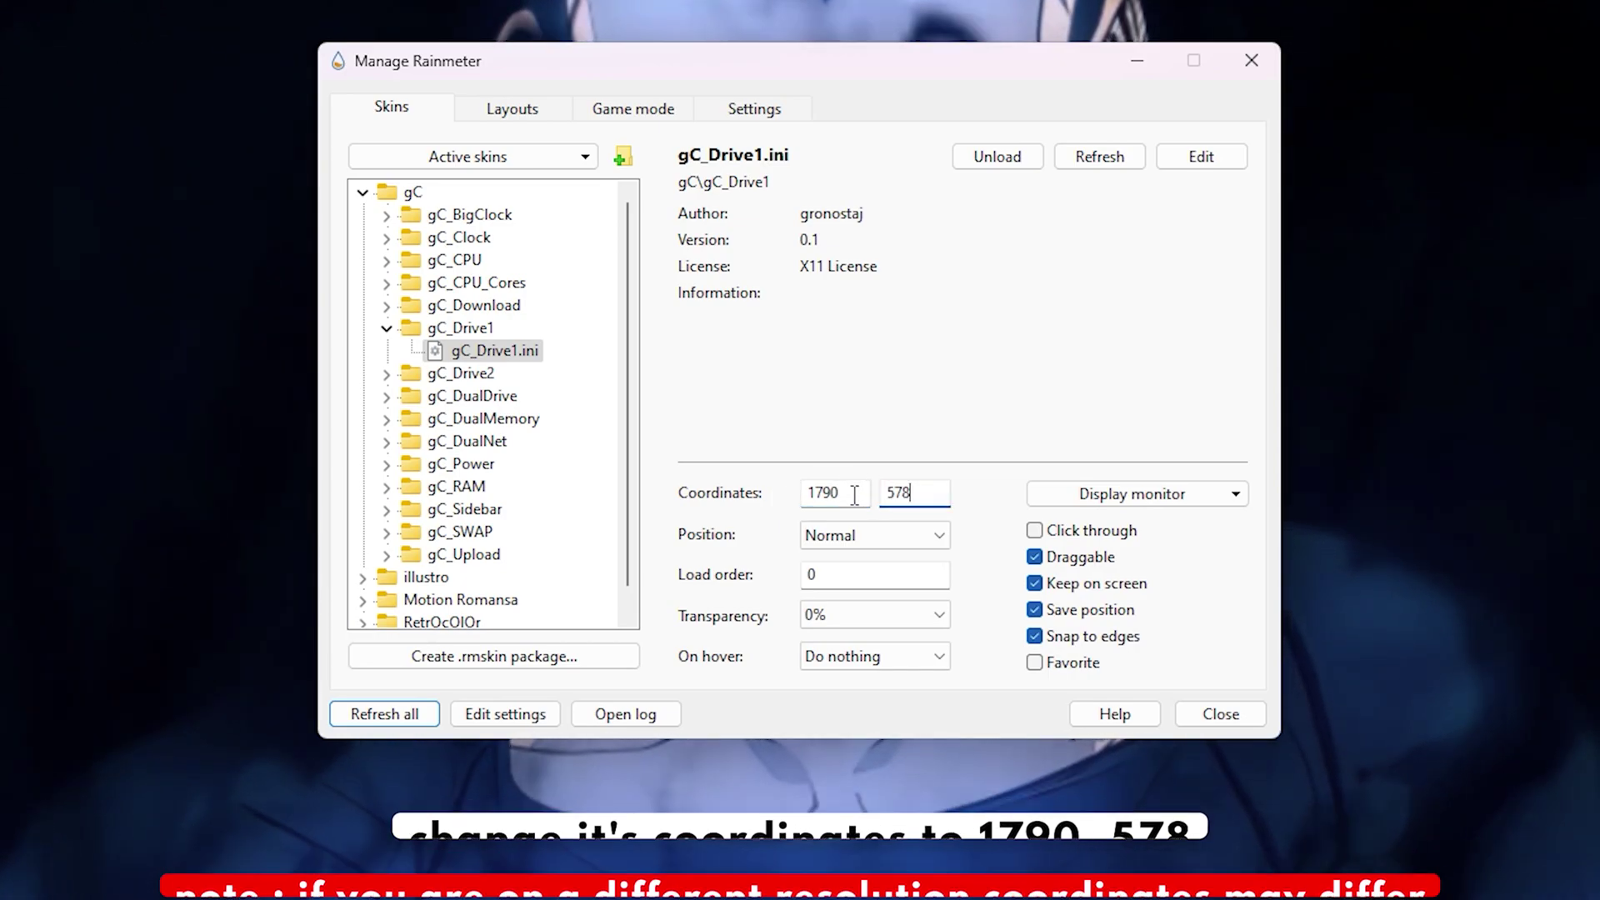
- Set the gC_Drive1.ini skin's position to On desktop with Draggable disabled, and collapse its folder
click(856, 534)
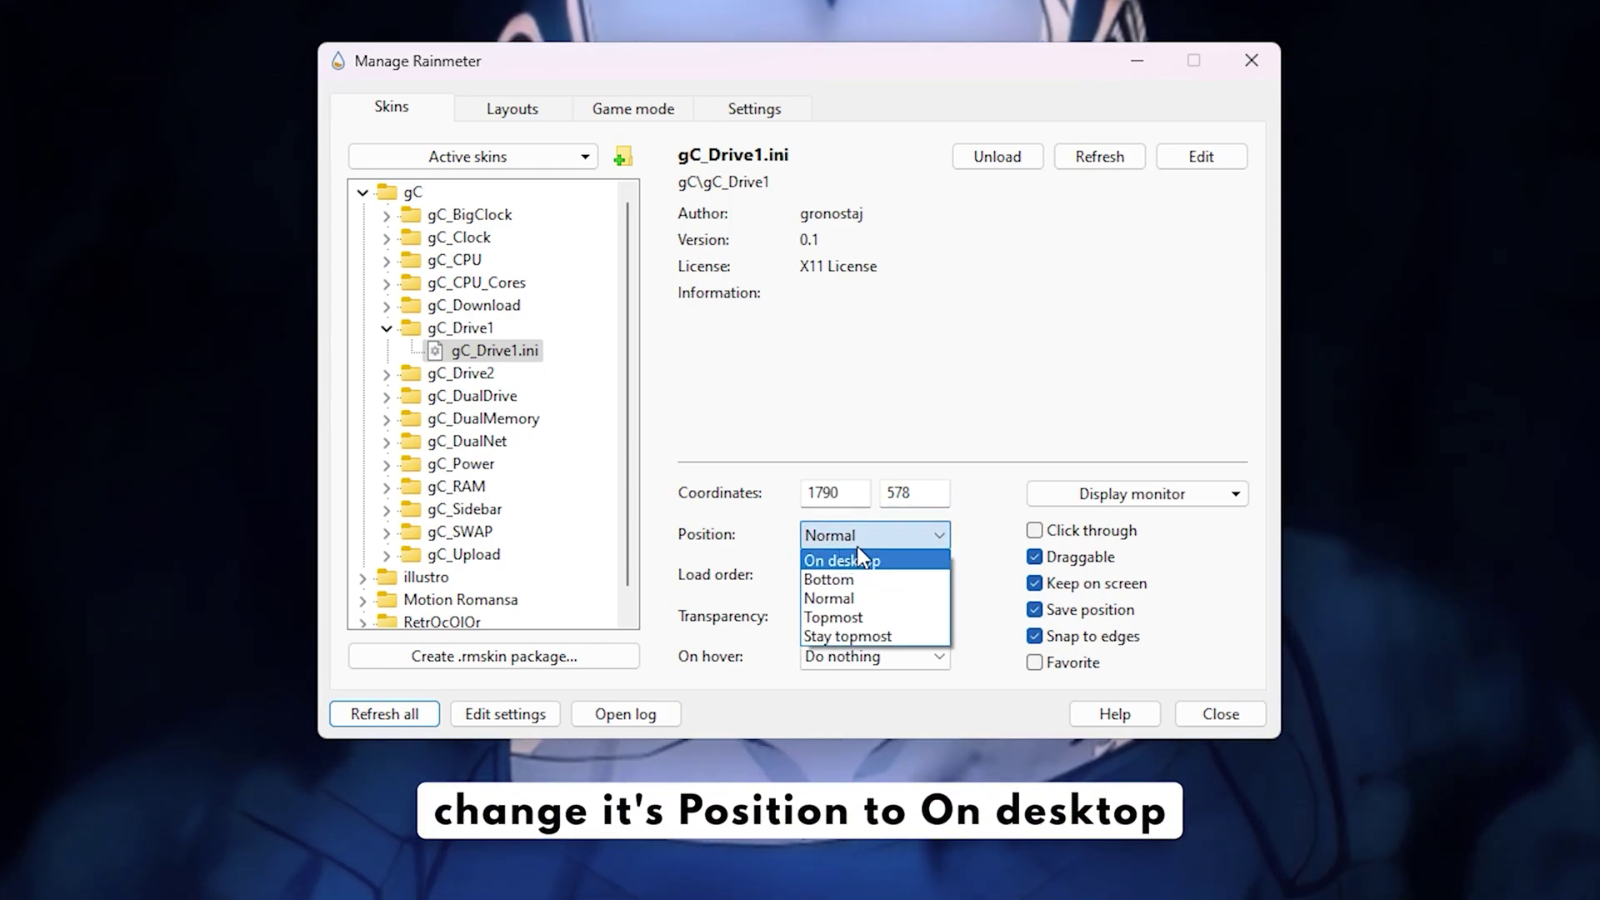
click(861, 545)
click(862, 545)
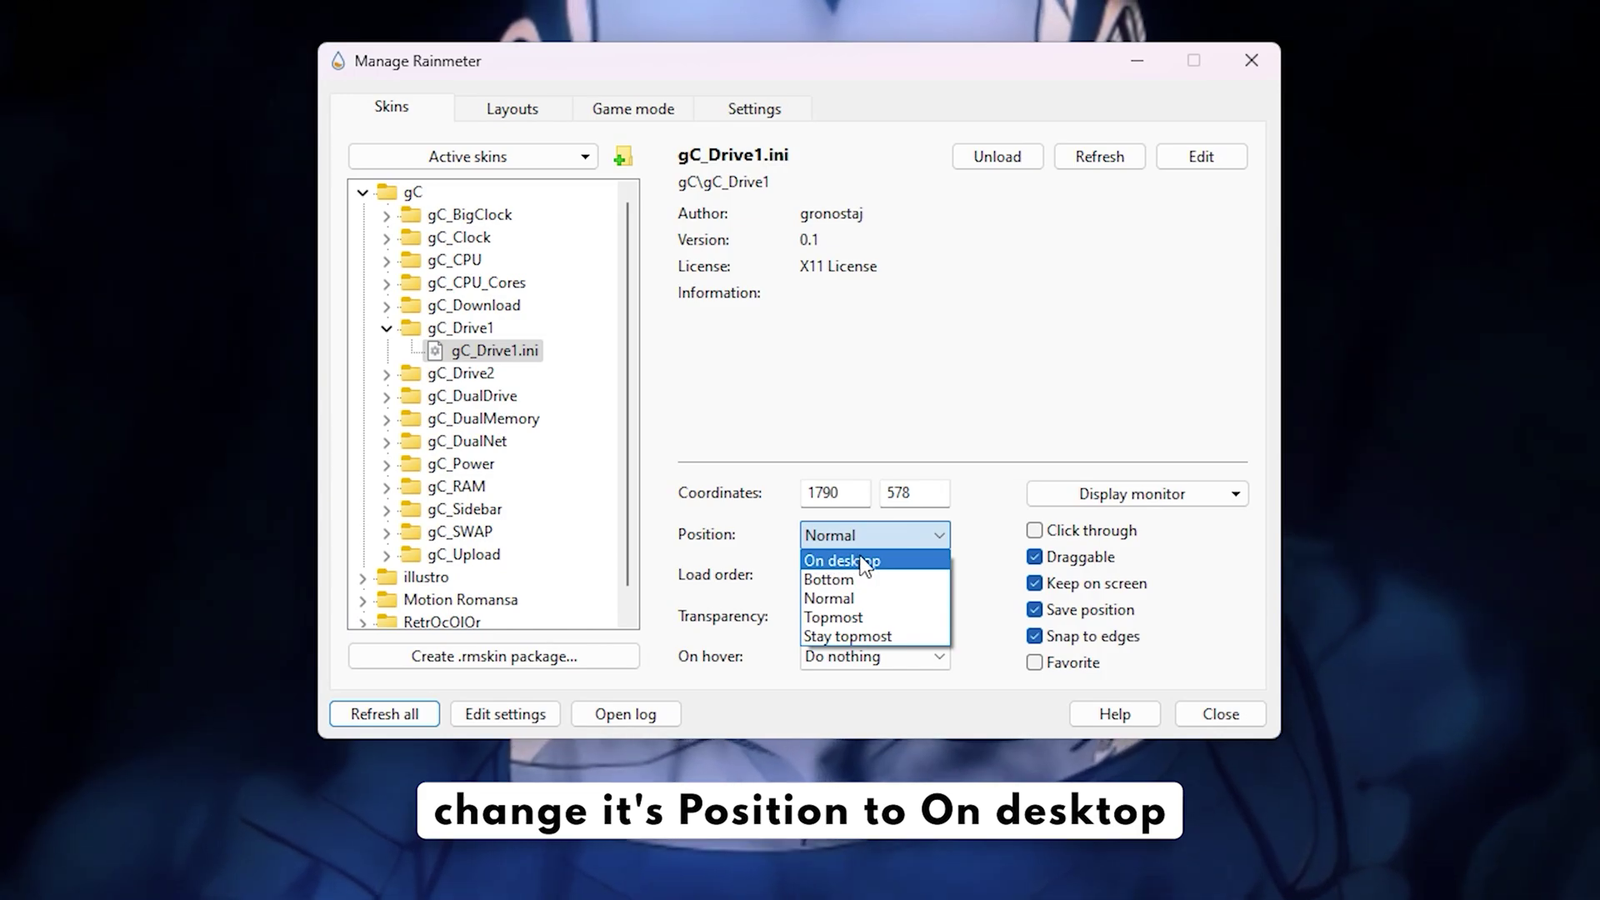
click(861, 558)
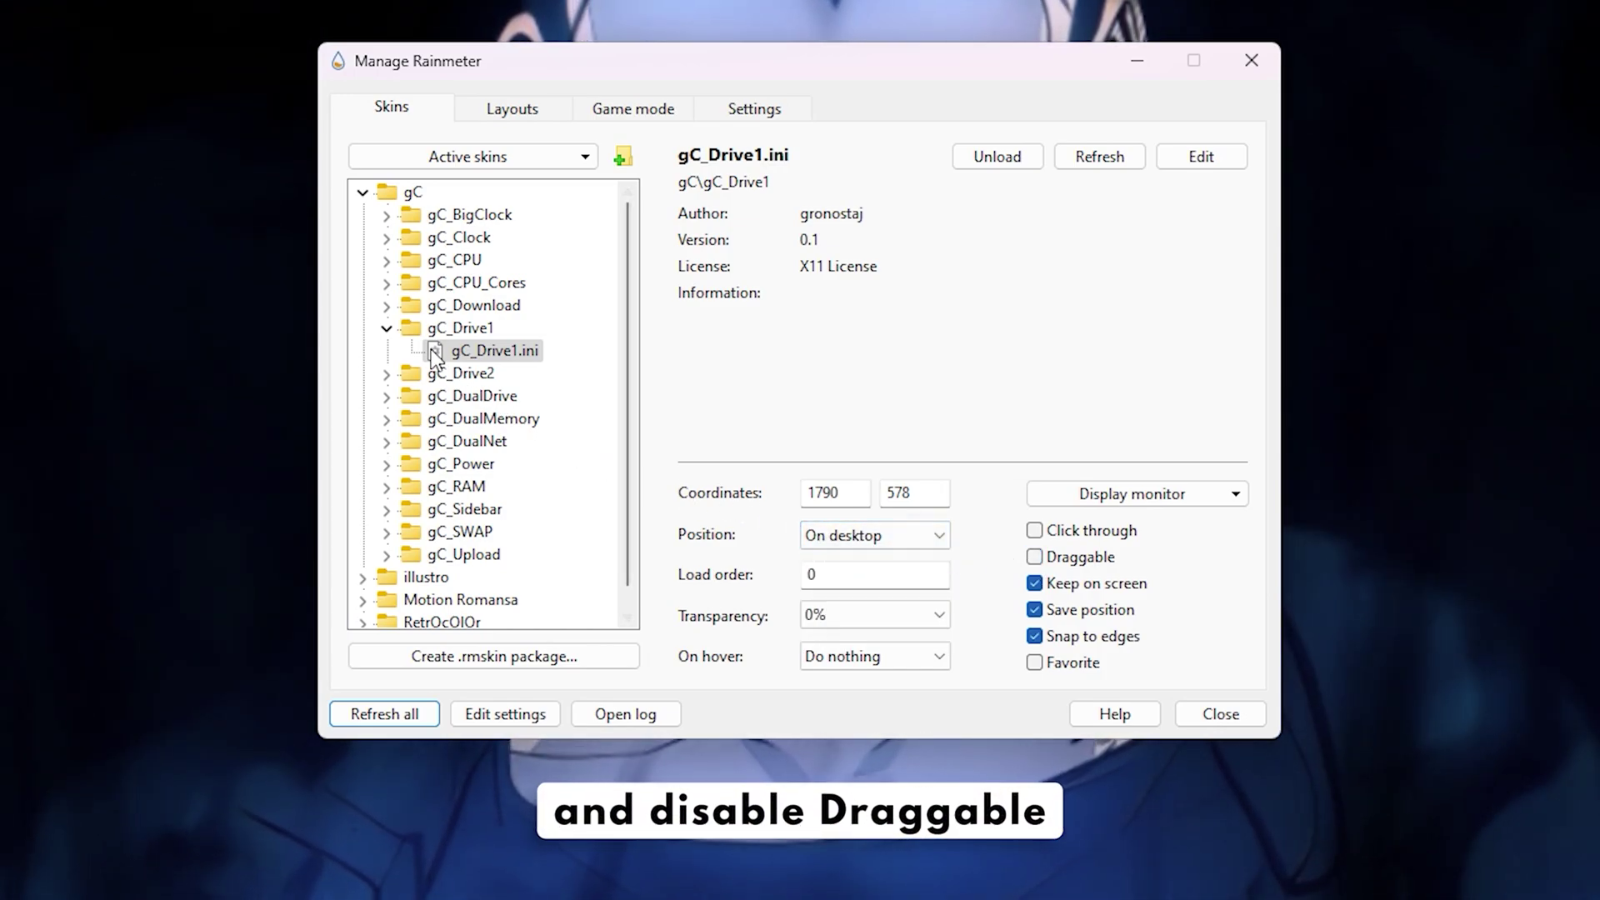
click(390, 330)
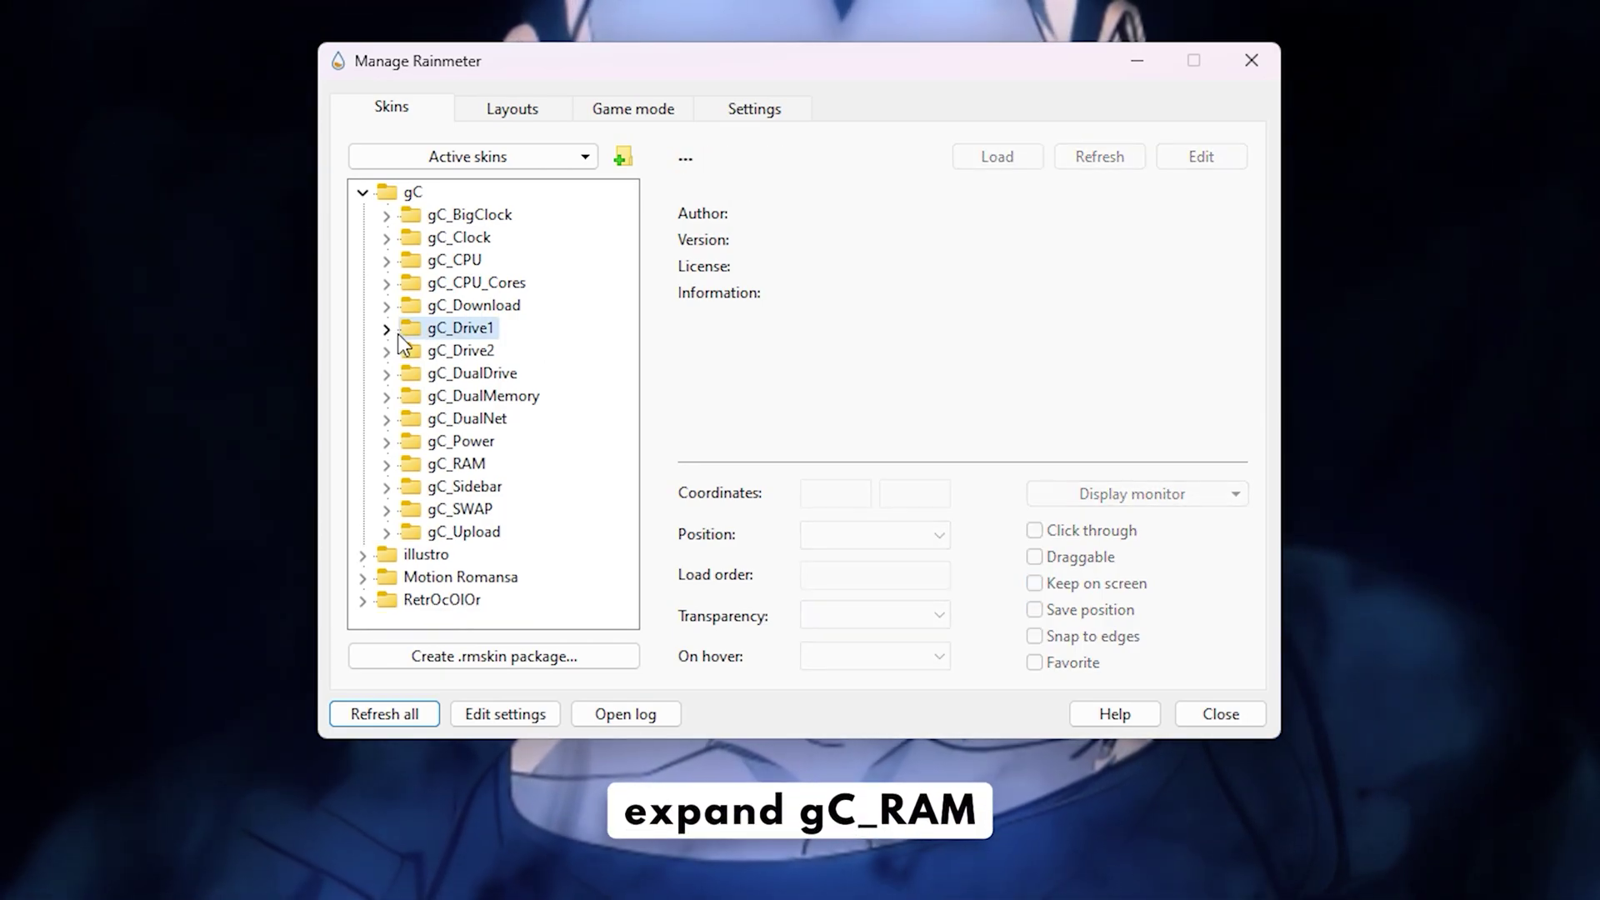
- Expand the gC_RAM folder in the skin list and load gC_RAM.ini
right_click(495, 465)
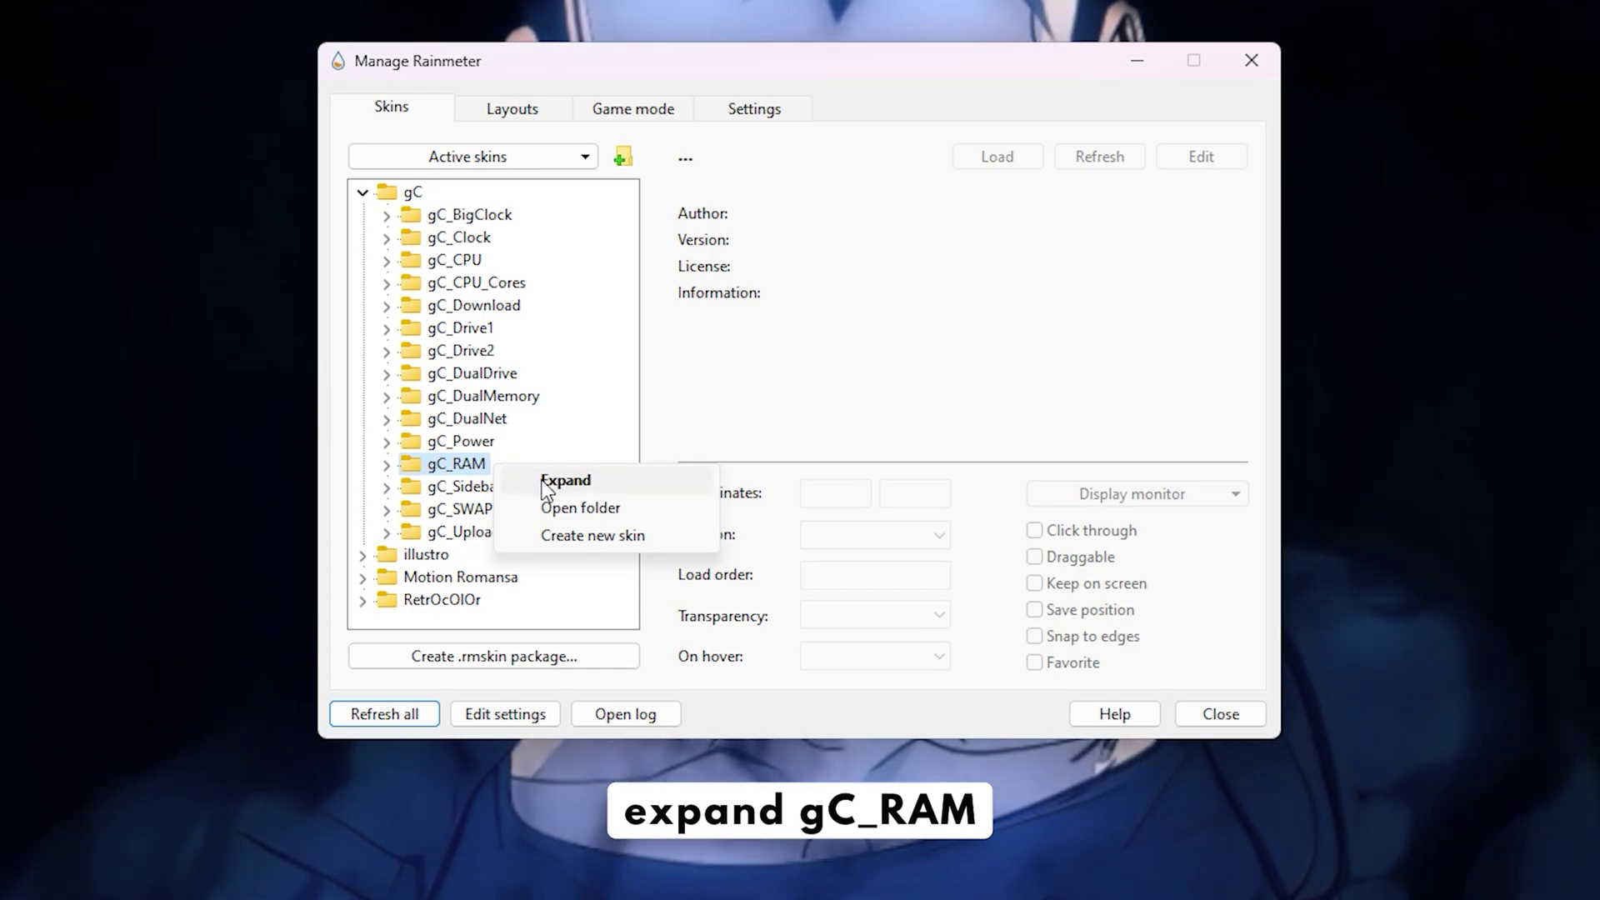
click(547, 488)
right_click(534, 484)
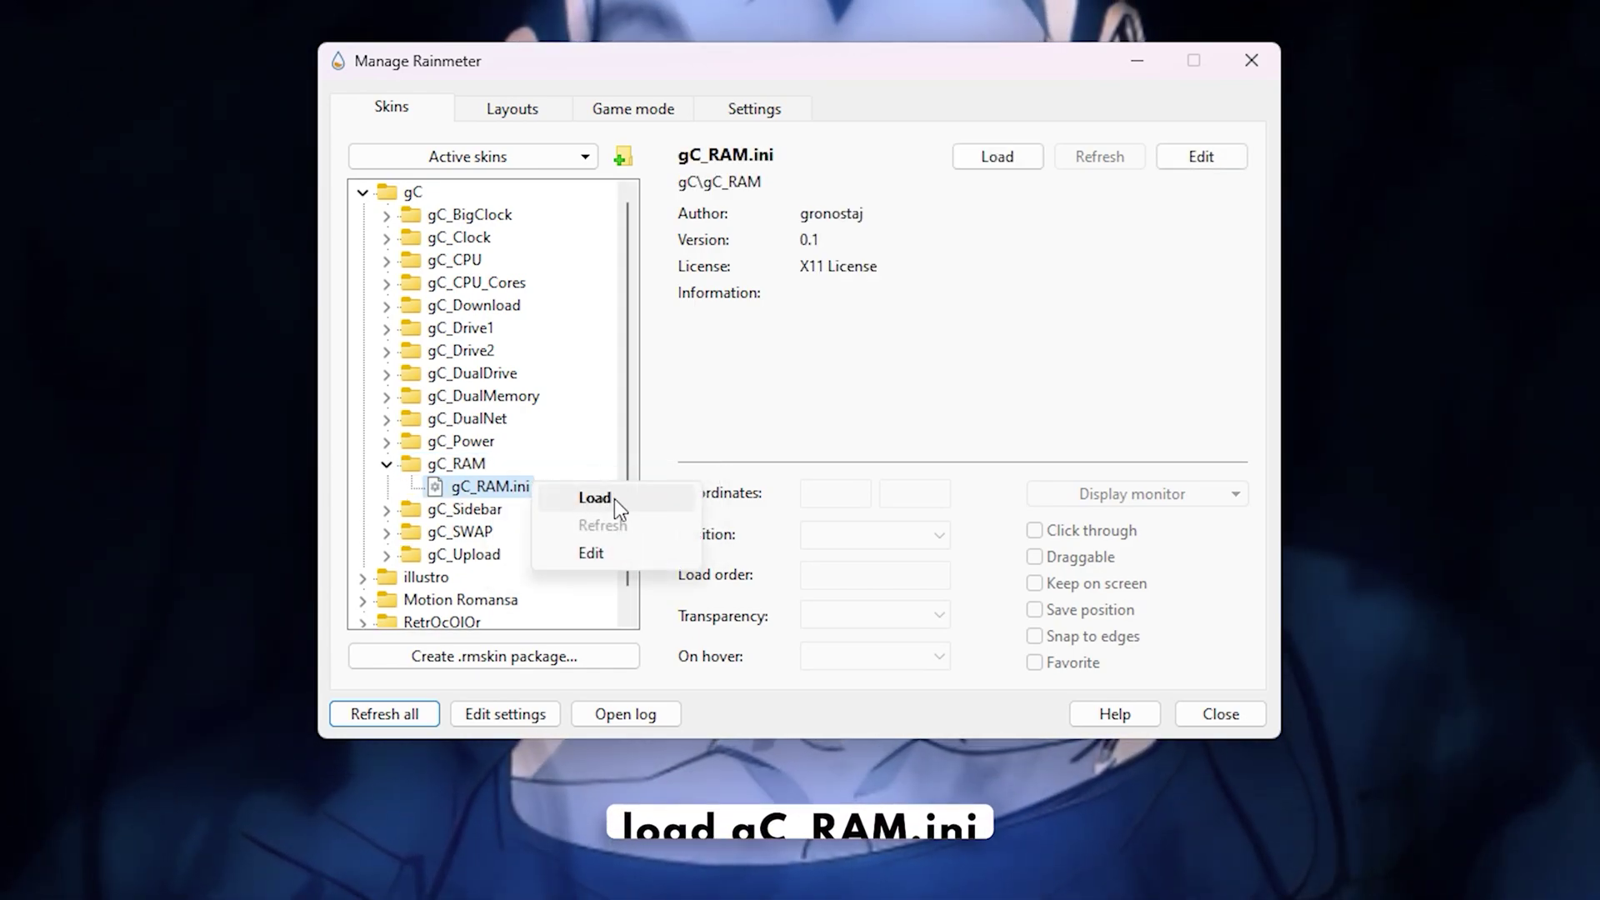
click(613, 498)
- Set the gC_RAM.ini skin's coordinates to 1827, 434
drag(825, 485, 790, 484)
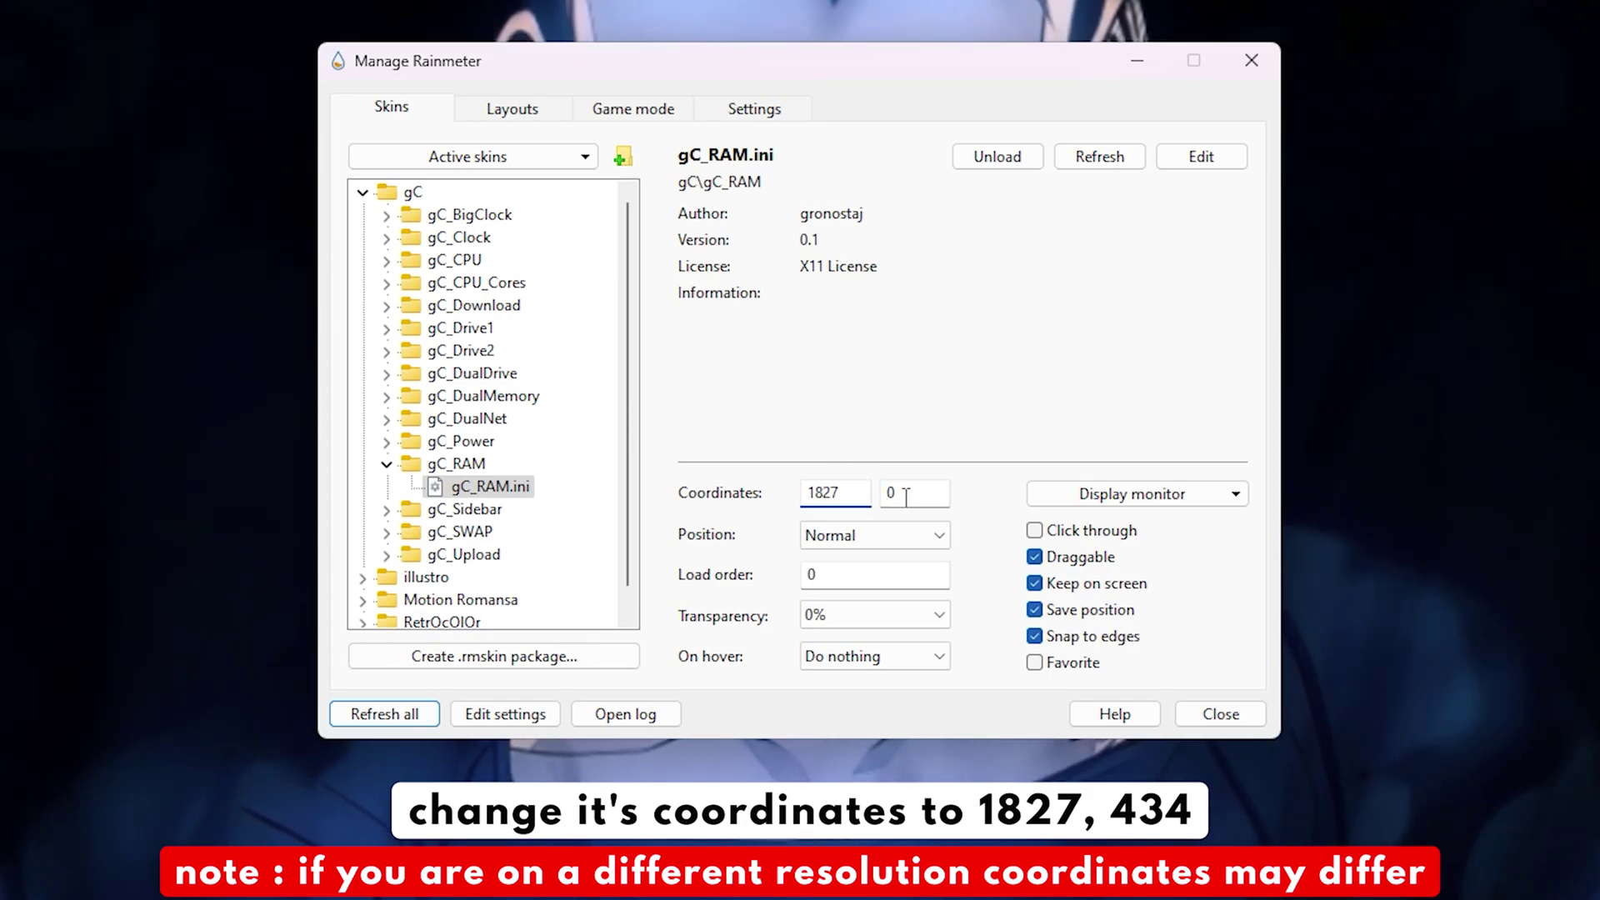
drag(906, 497, 883, 497)
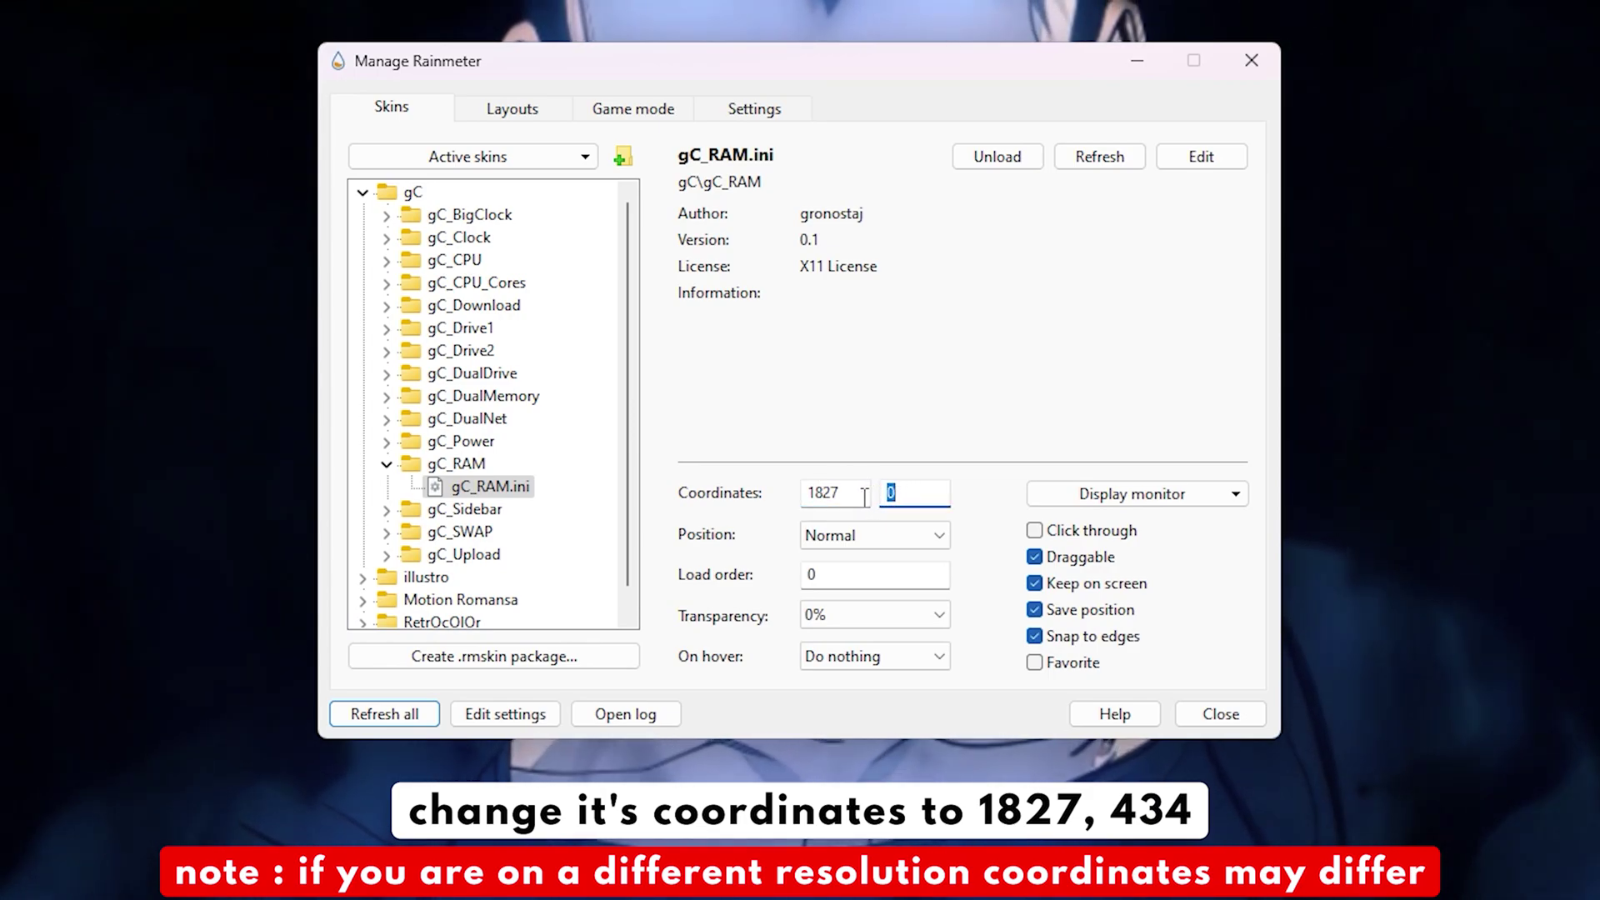
text(434)
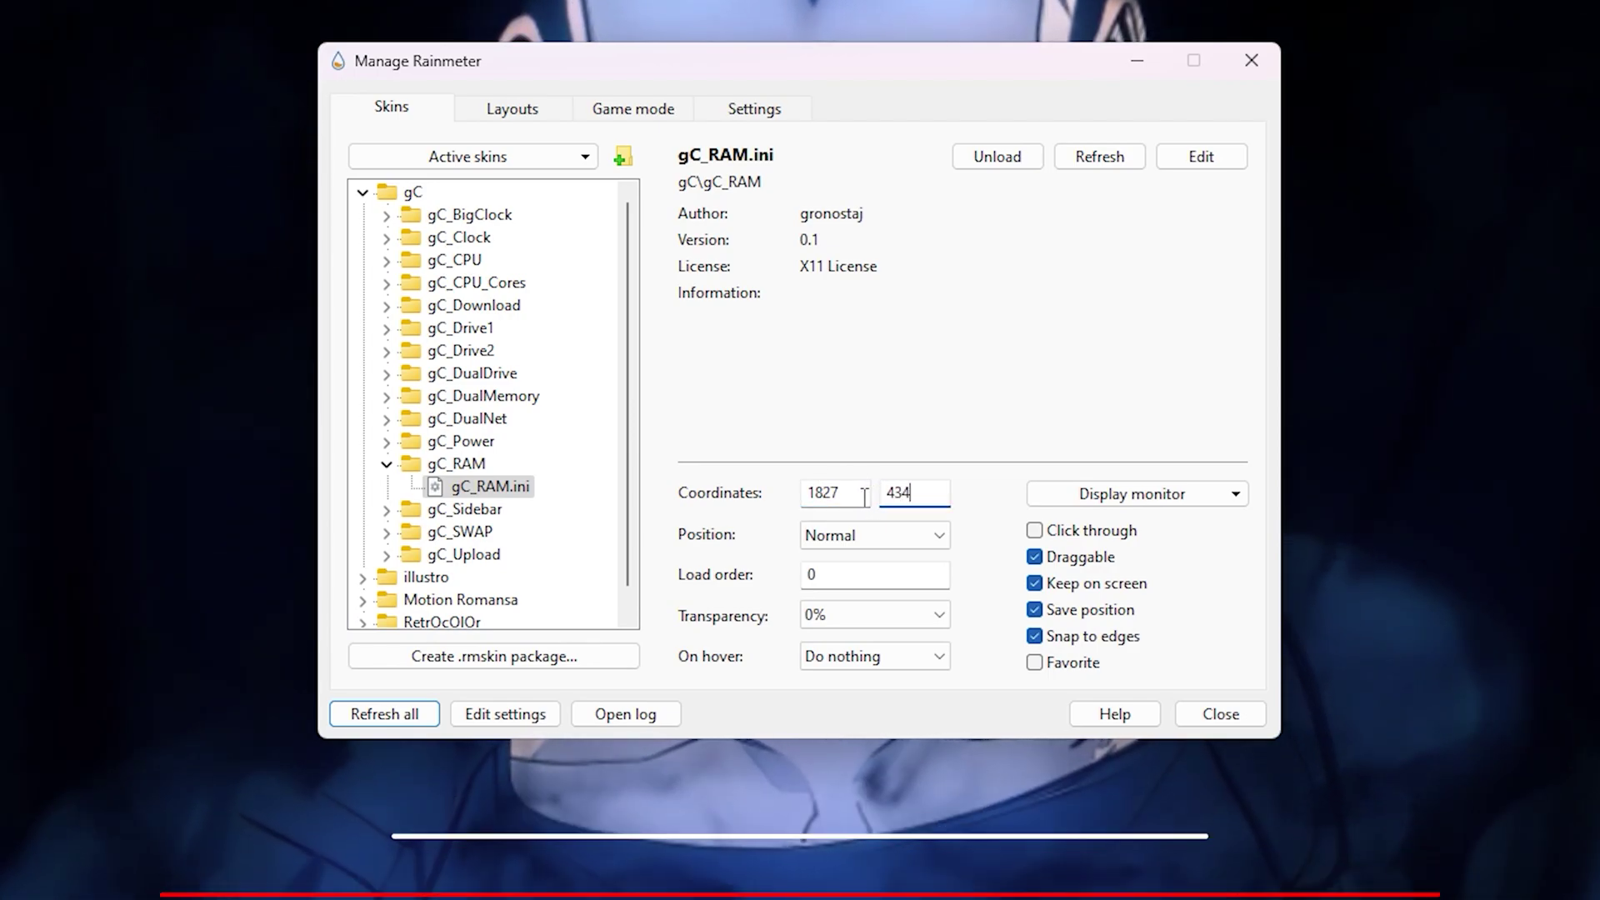
- Set the gC_RAM.ini skin's position to On desktop with Draggable disabled, and collapse its folder
click(837, 537)
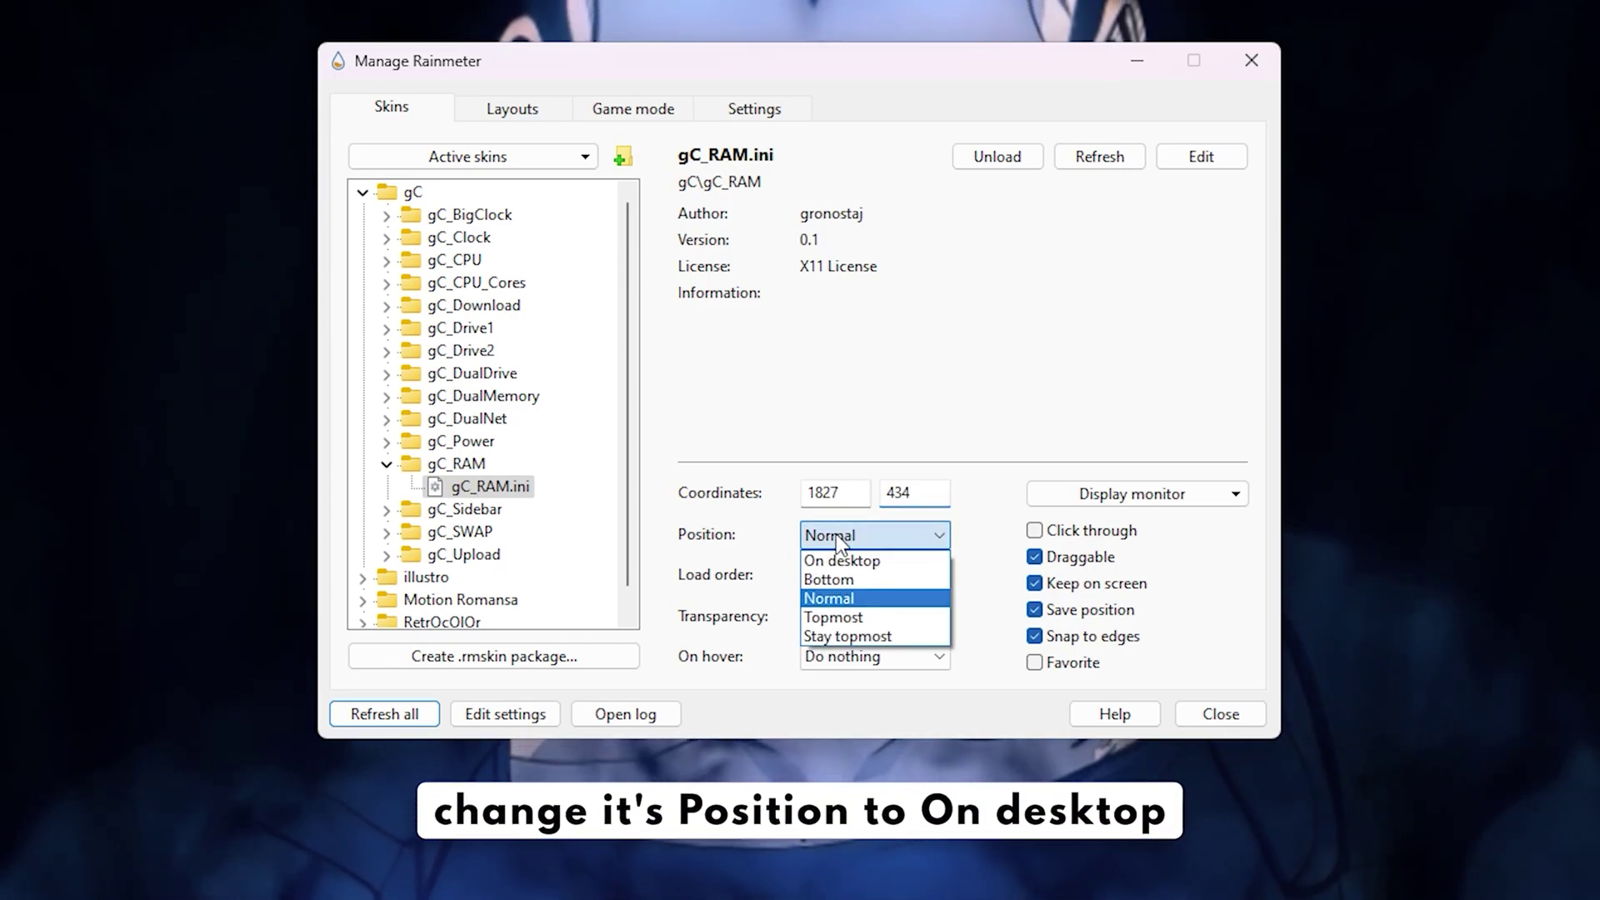
click(832, 561)
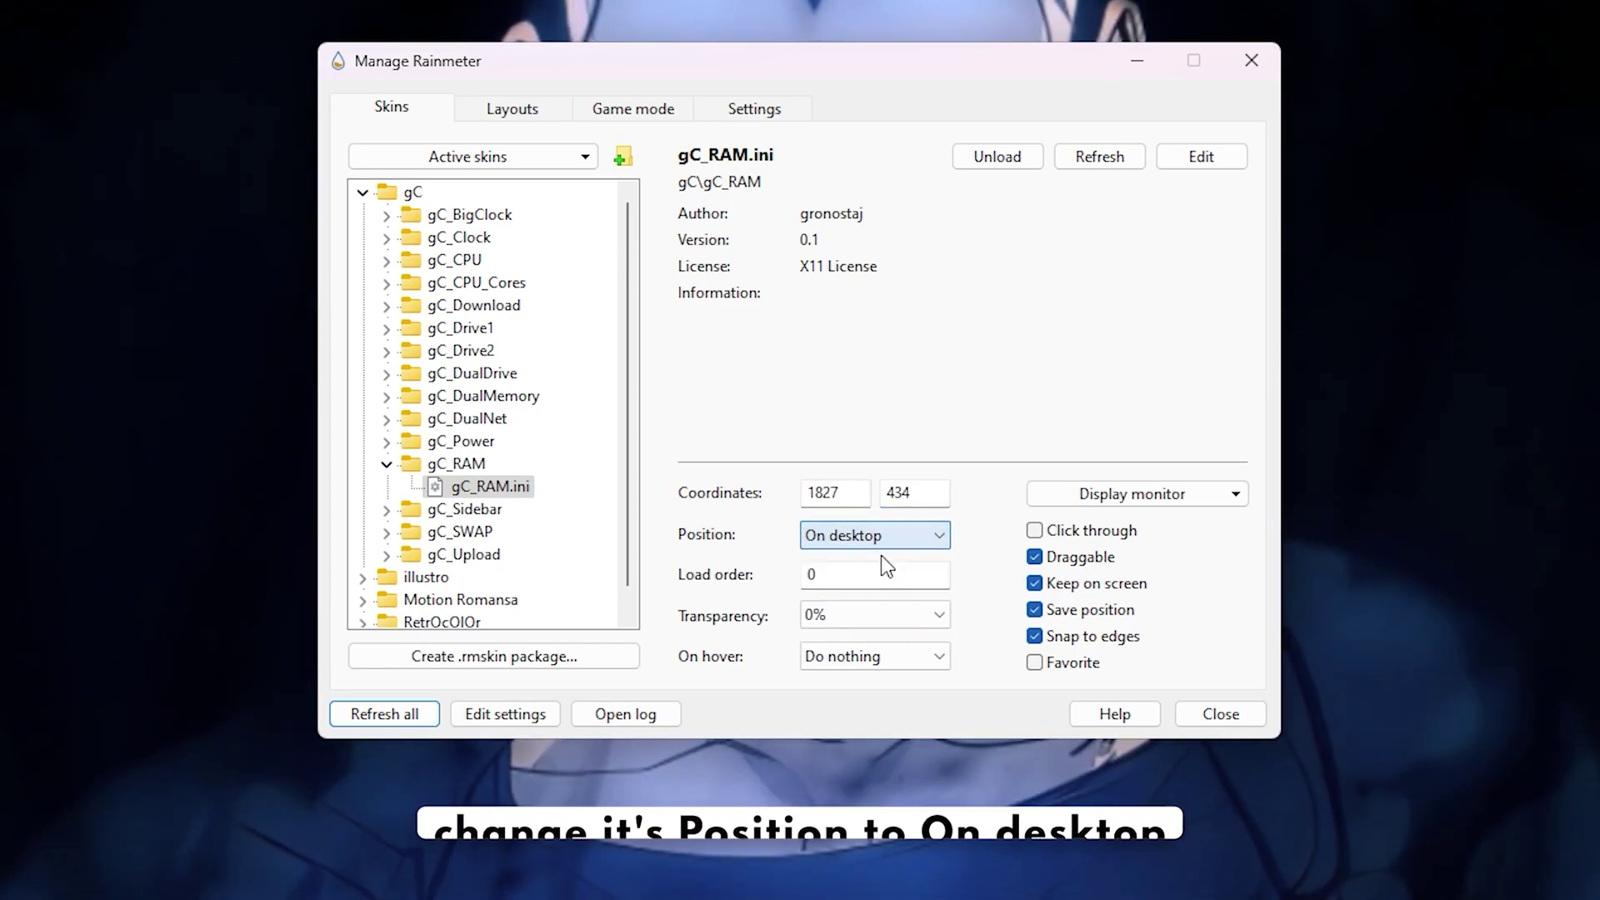
click(1034, 557)
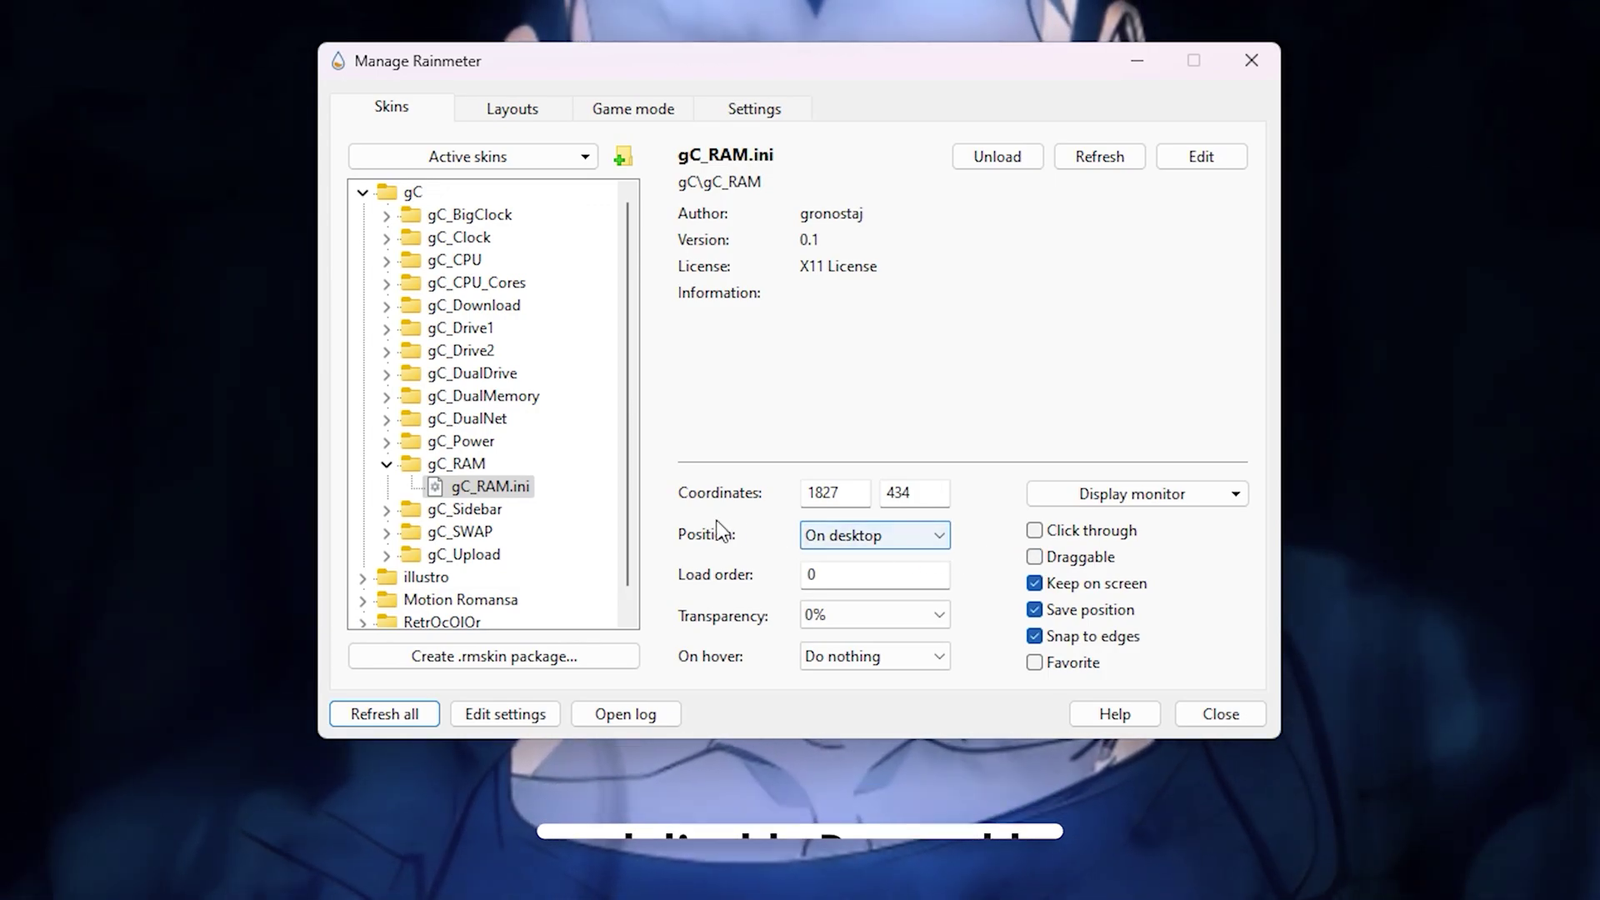
click(388, 464)
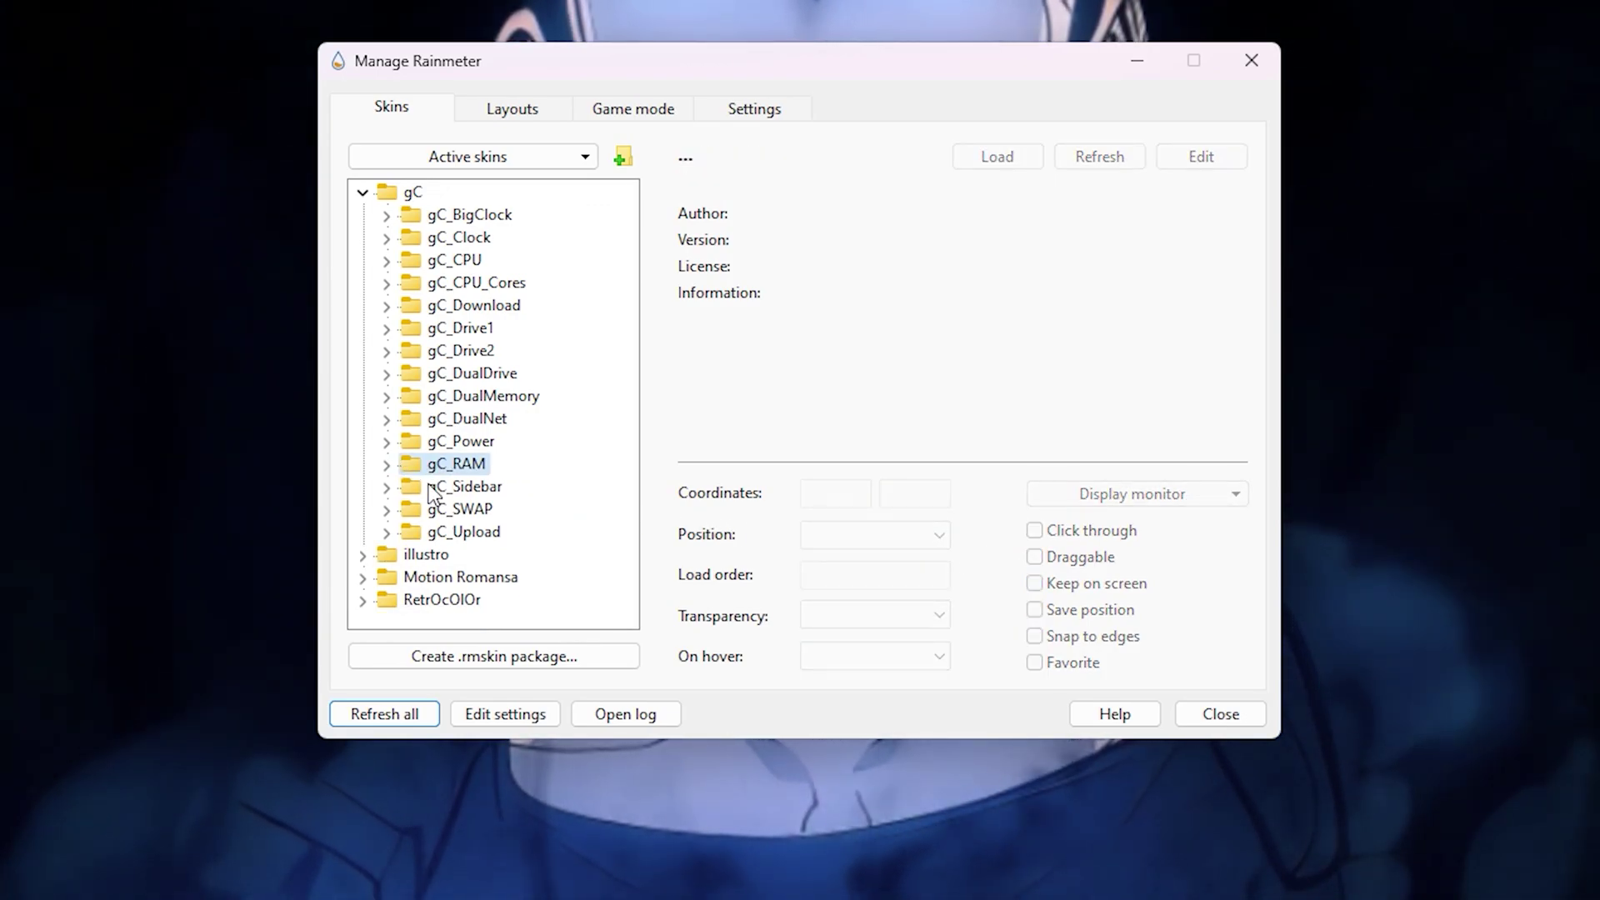
- Expand the gC_Upload folder in the skin list and load gC_Upload.ini
right_click(508, 528)
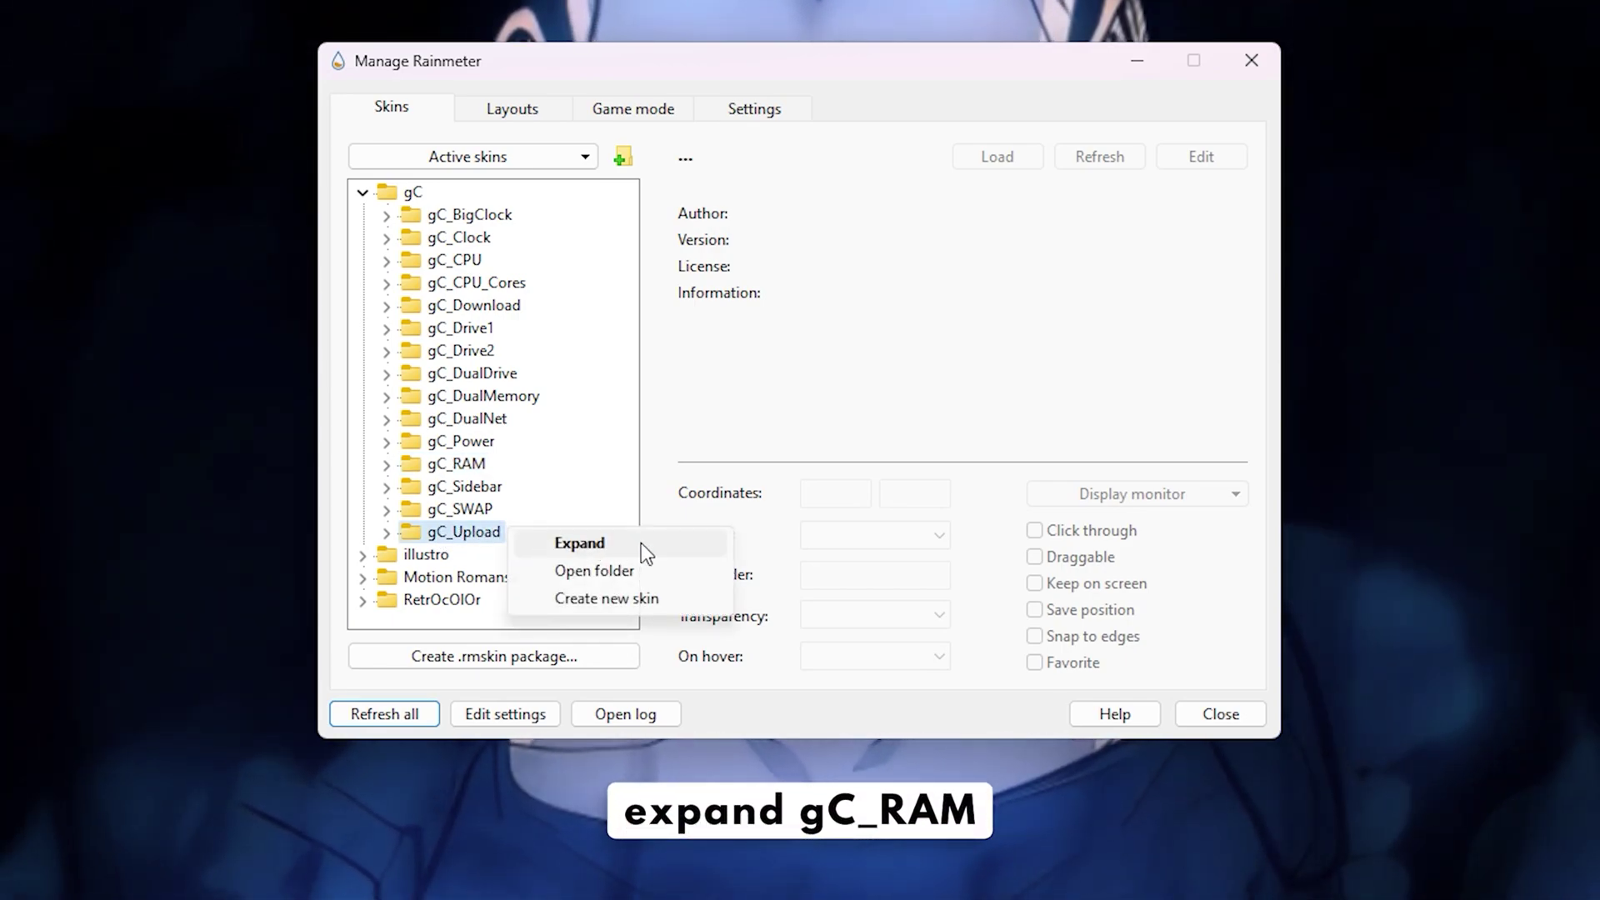
click(631, 543)
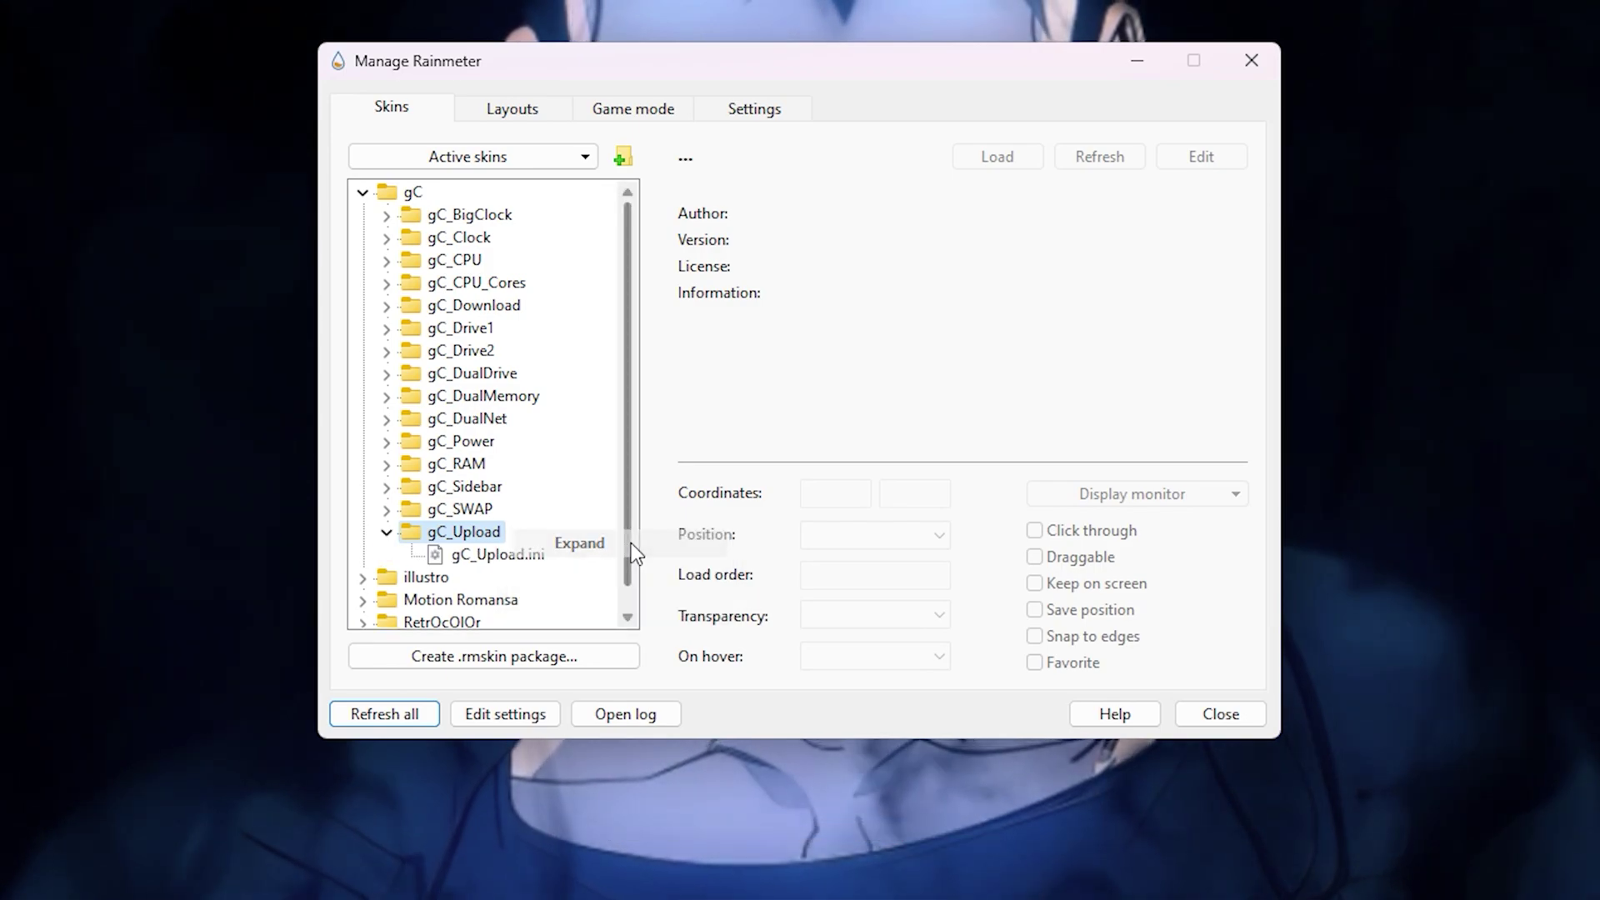
right_click(549, 550)
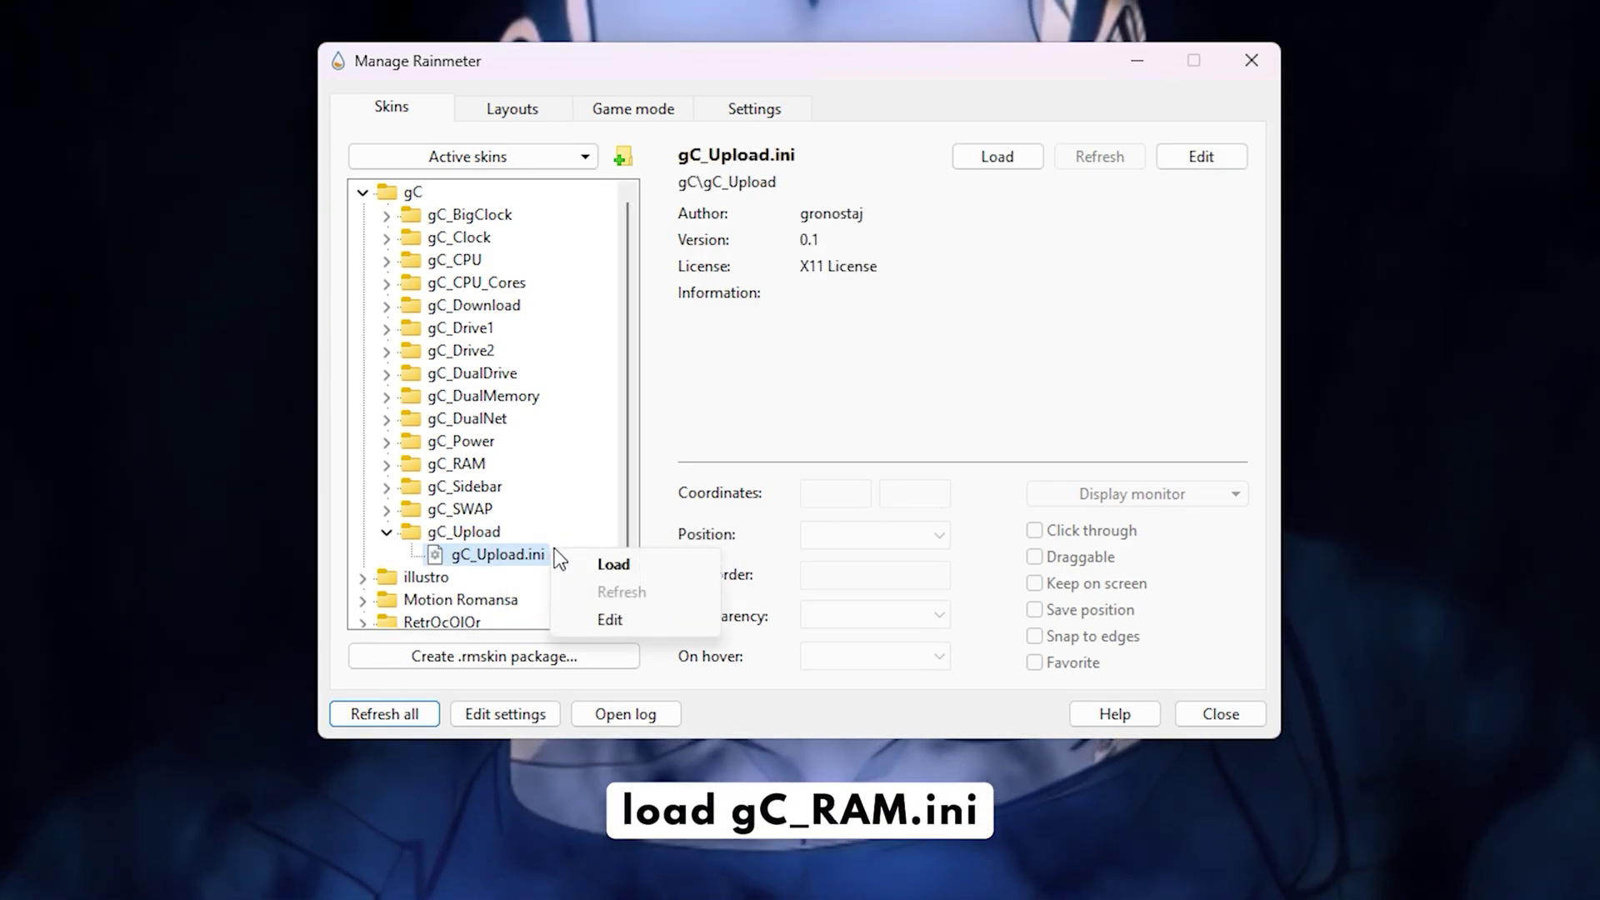
click(617, 566)
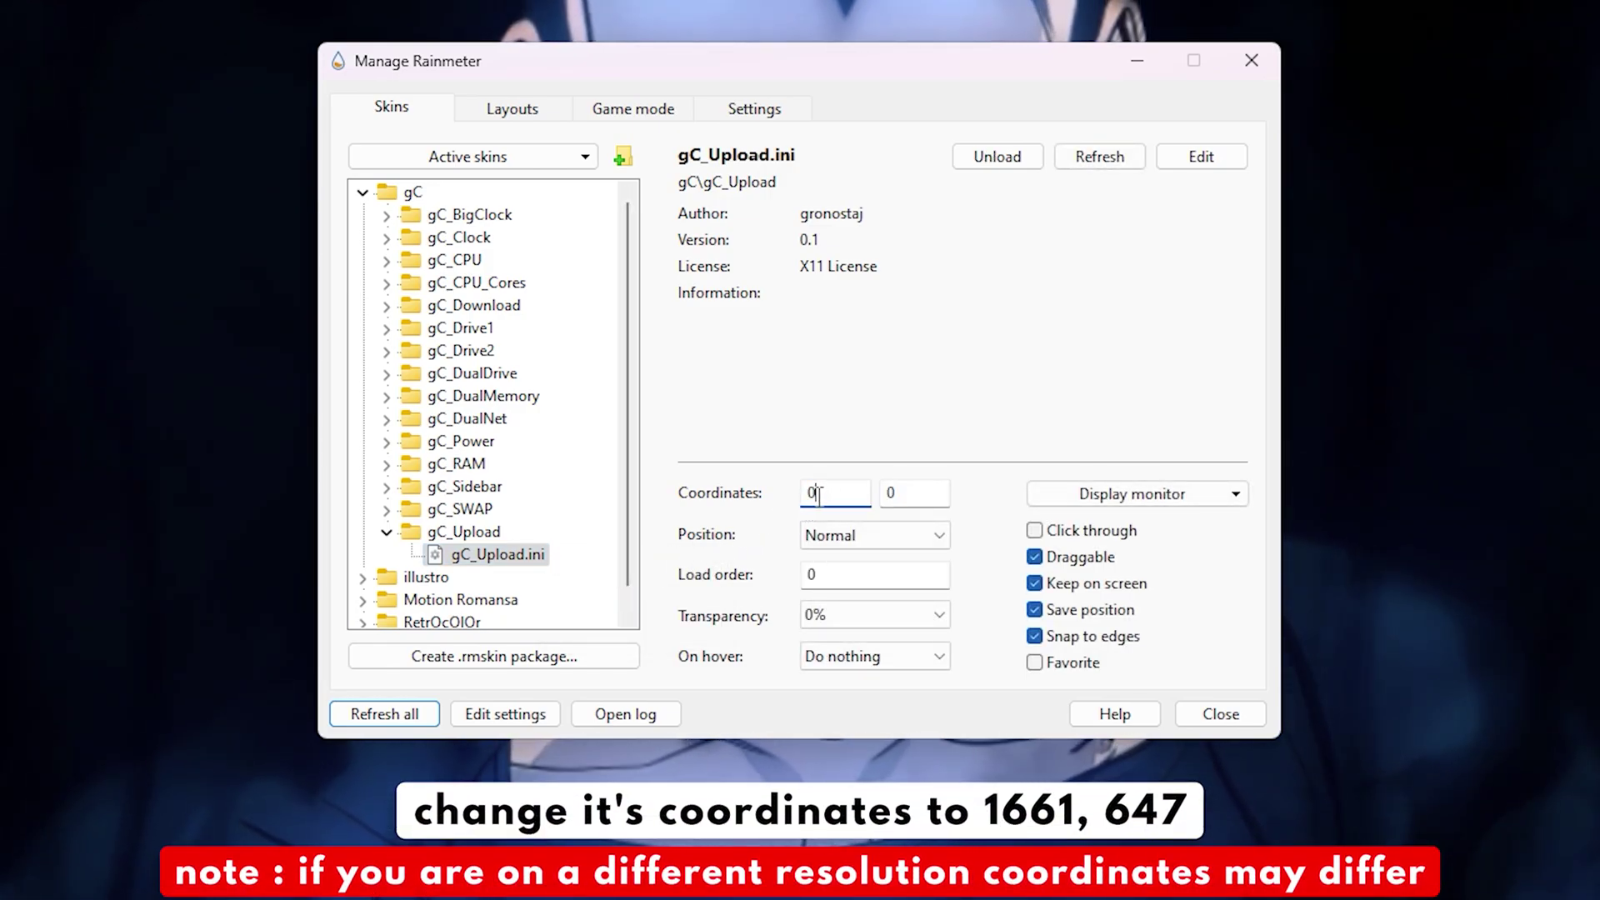
- Set the gC_Upload.ini skin's coordinates to 1661, 647
drag(831, 494, 794, 502)
text(16)
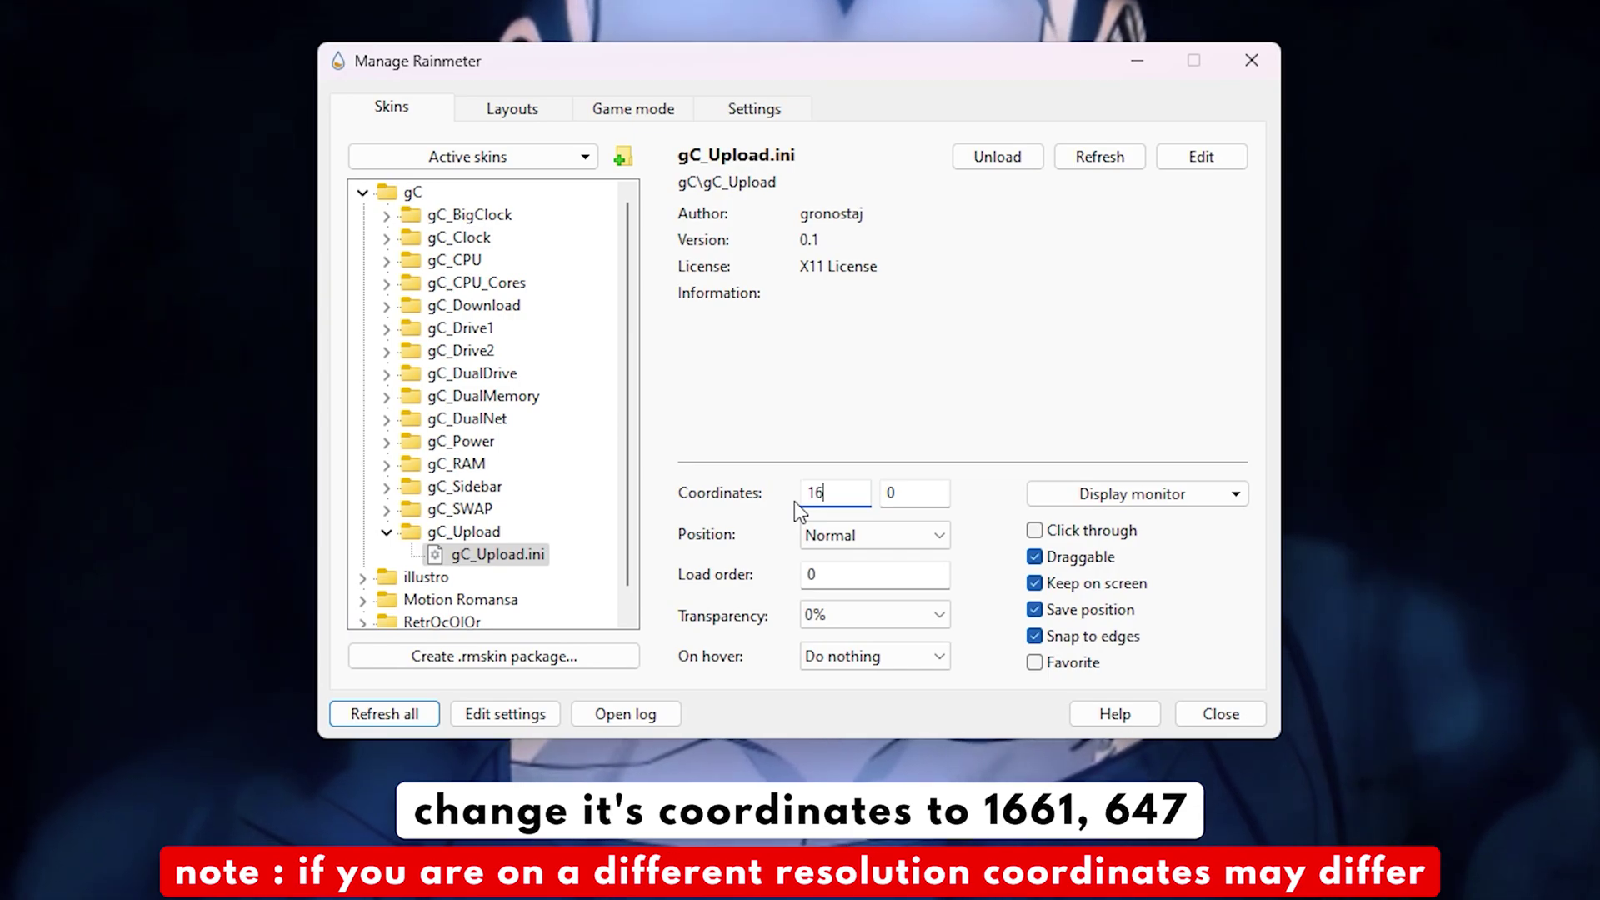
text(61)
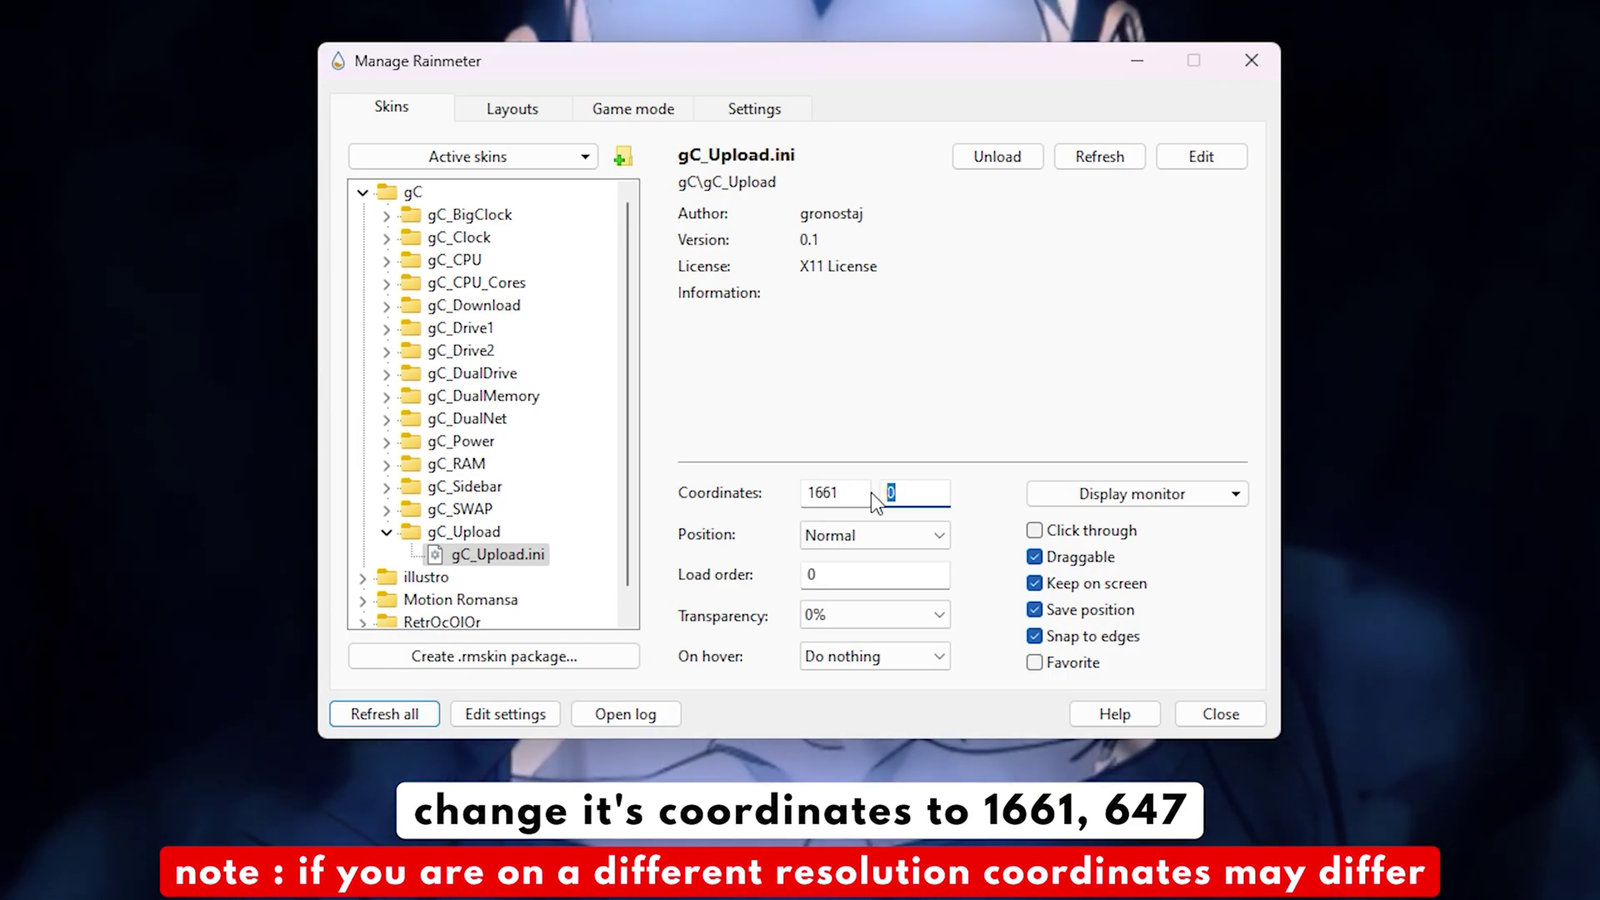
text(647)
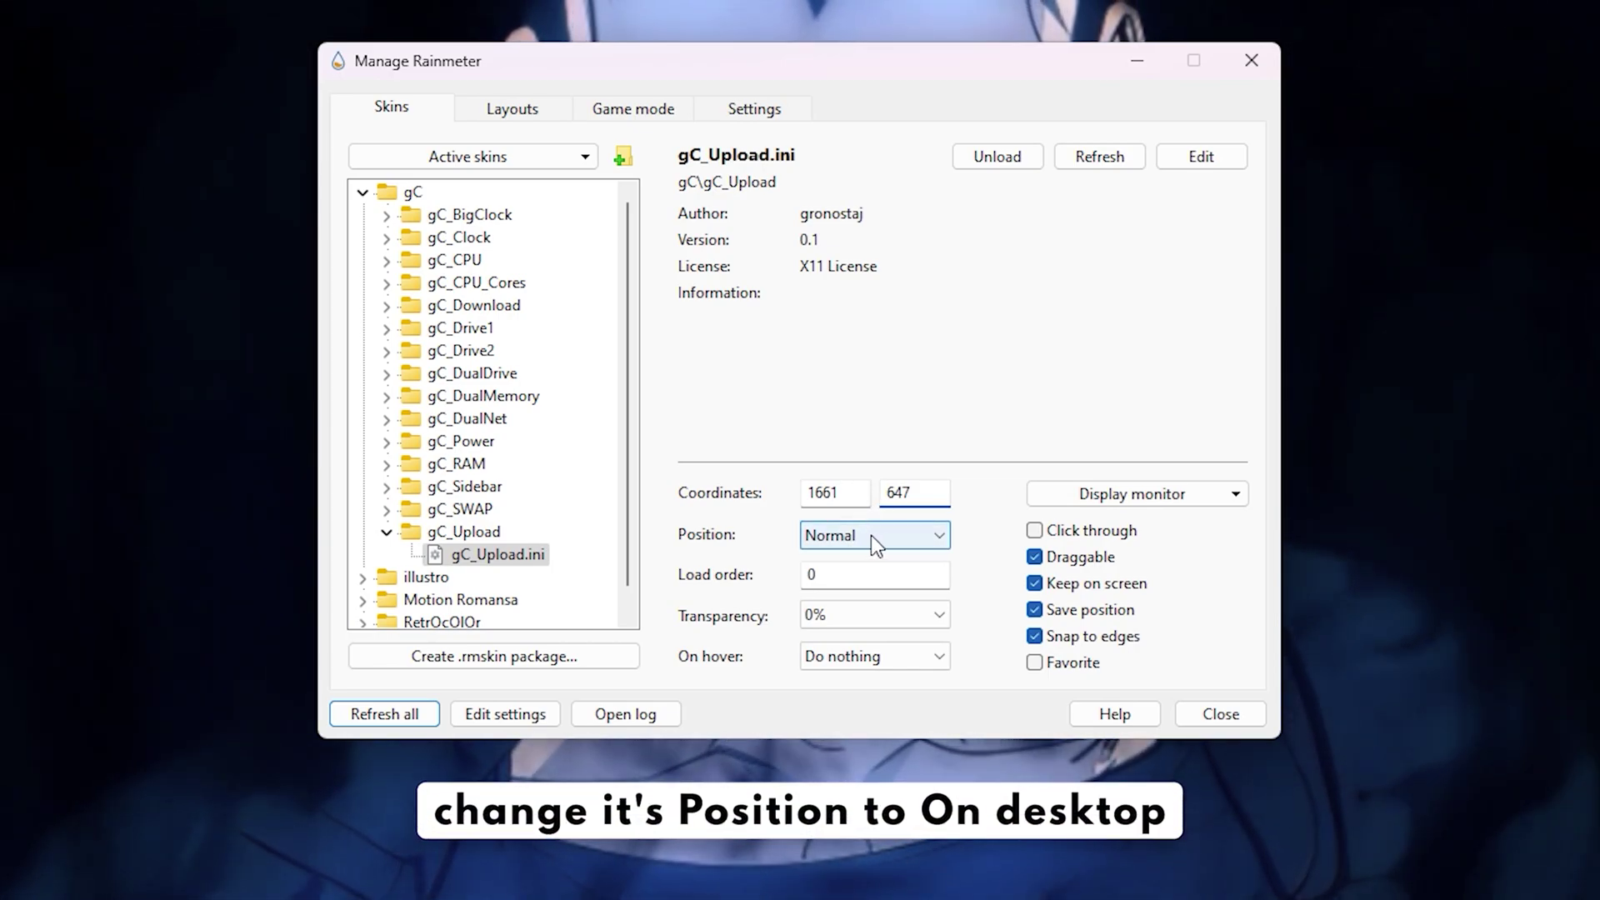
- Set the gC_Upload.ini skin's position to On desktop with Draggable disabled, and collapse the whole gC folder
click(848, 537)
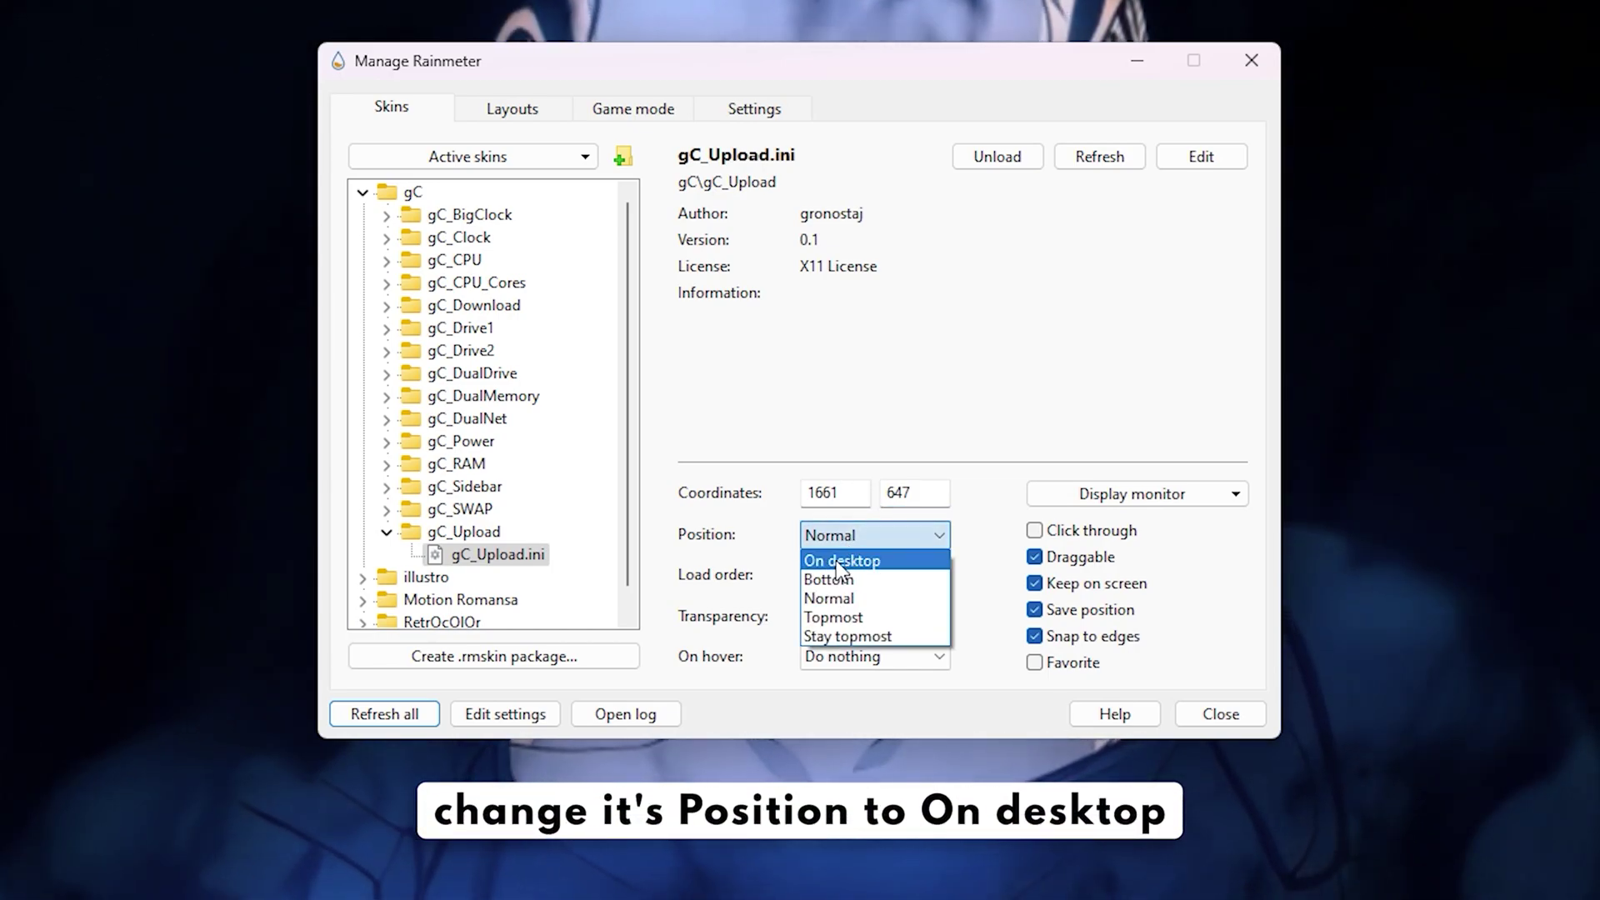
click(844, 561)
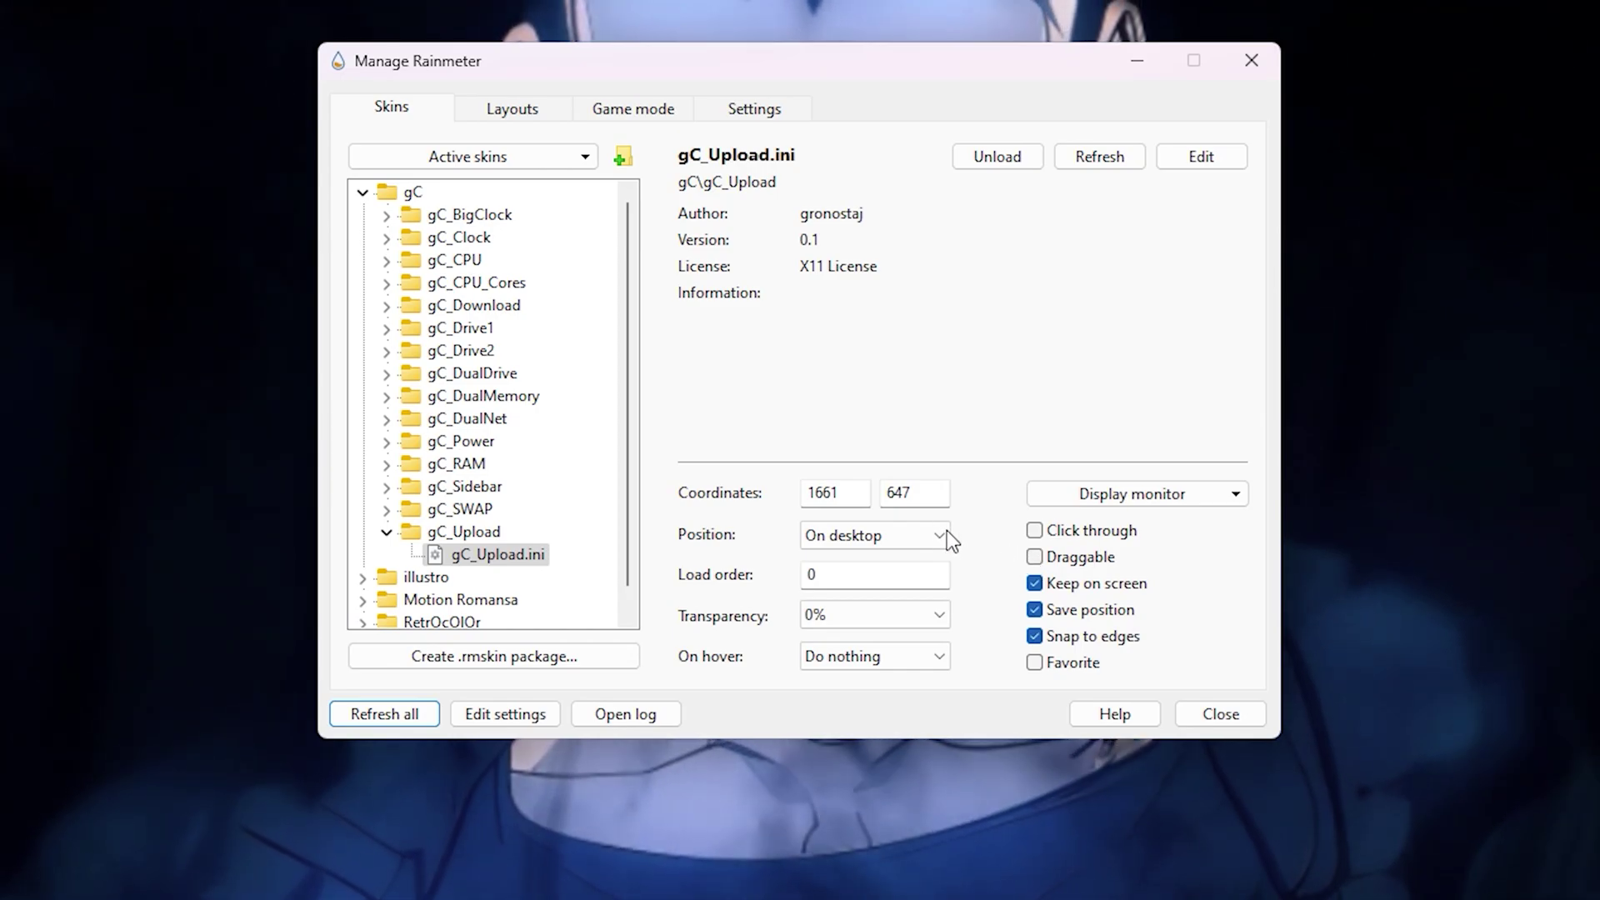
click(364, 192)
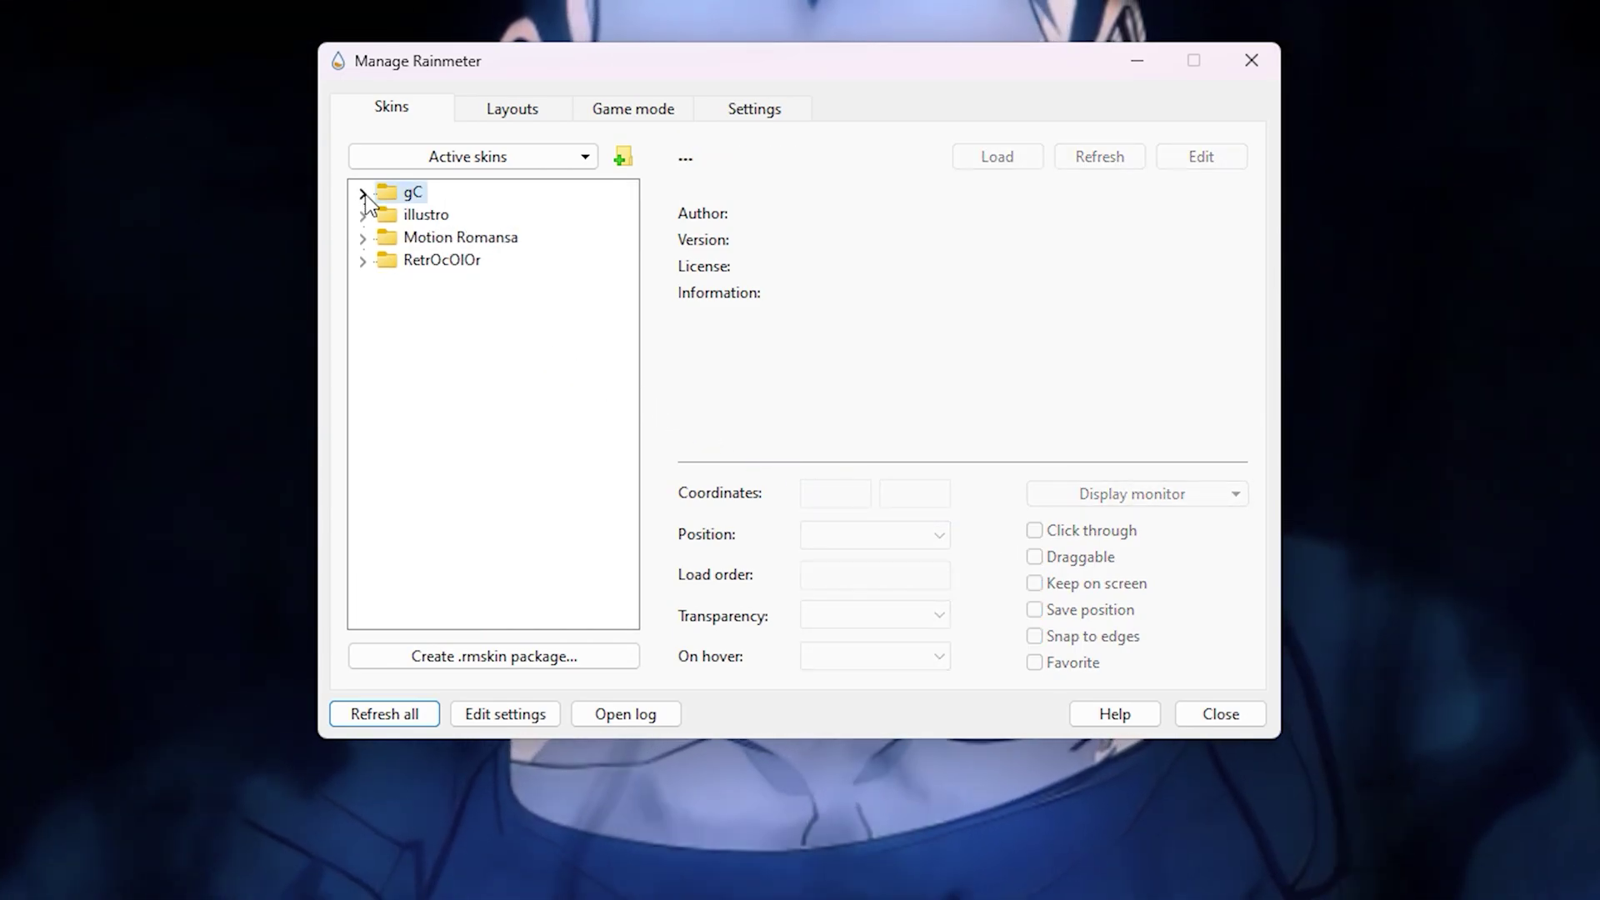
- Expand the Motion Romansa folder and its Dock subfolder, and load Dock.ini
right_click(530, 241)
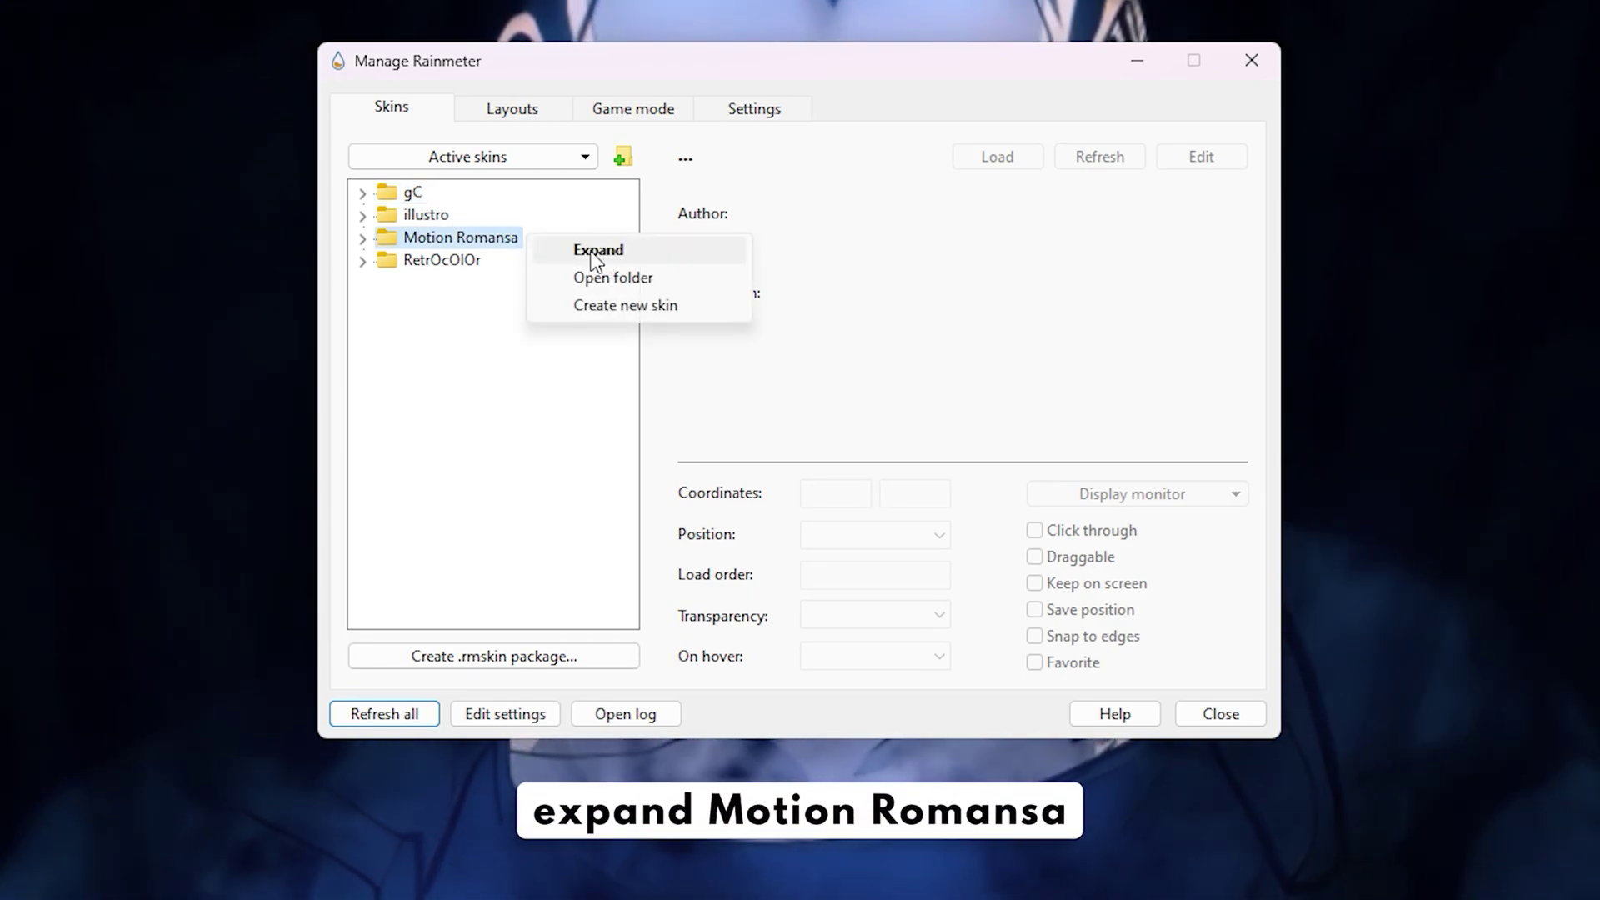
click(658, 250)
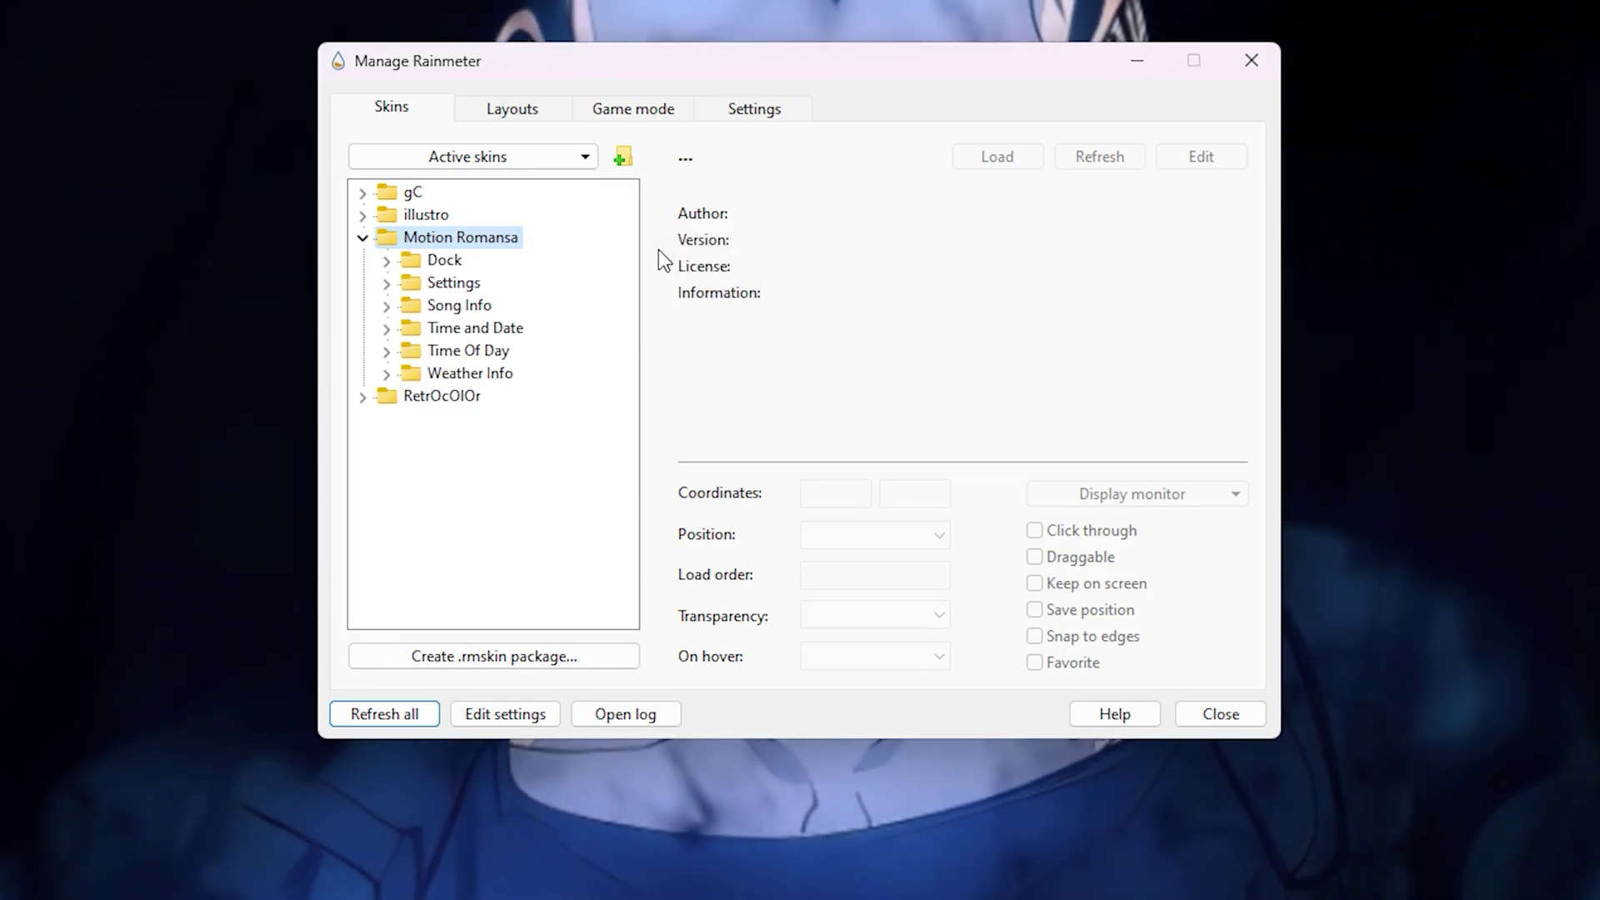
right_click(472, 267)
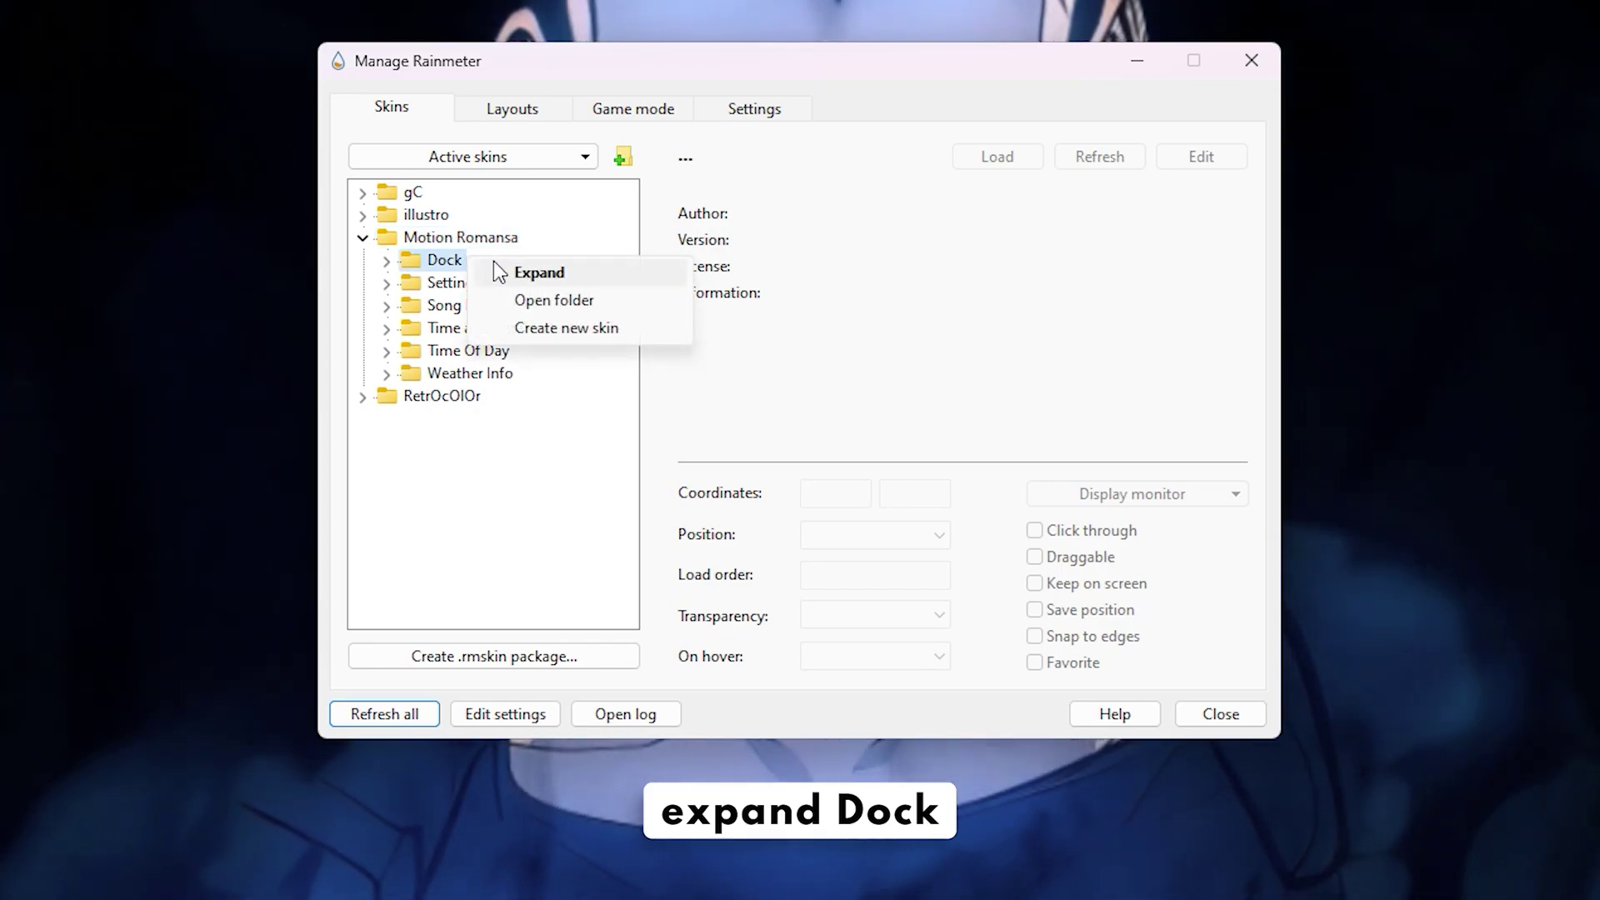
click(582, 270)
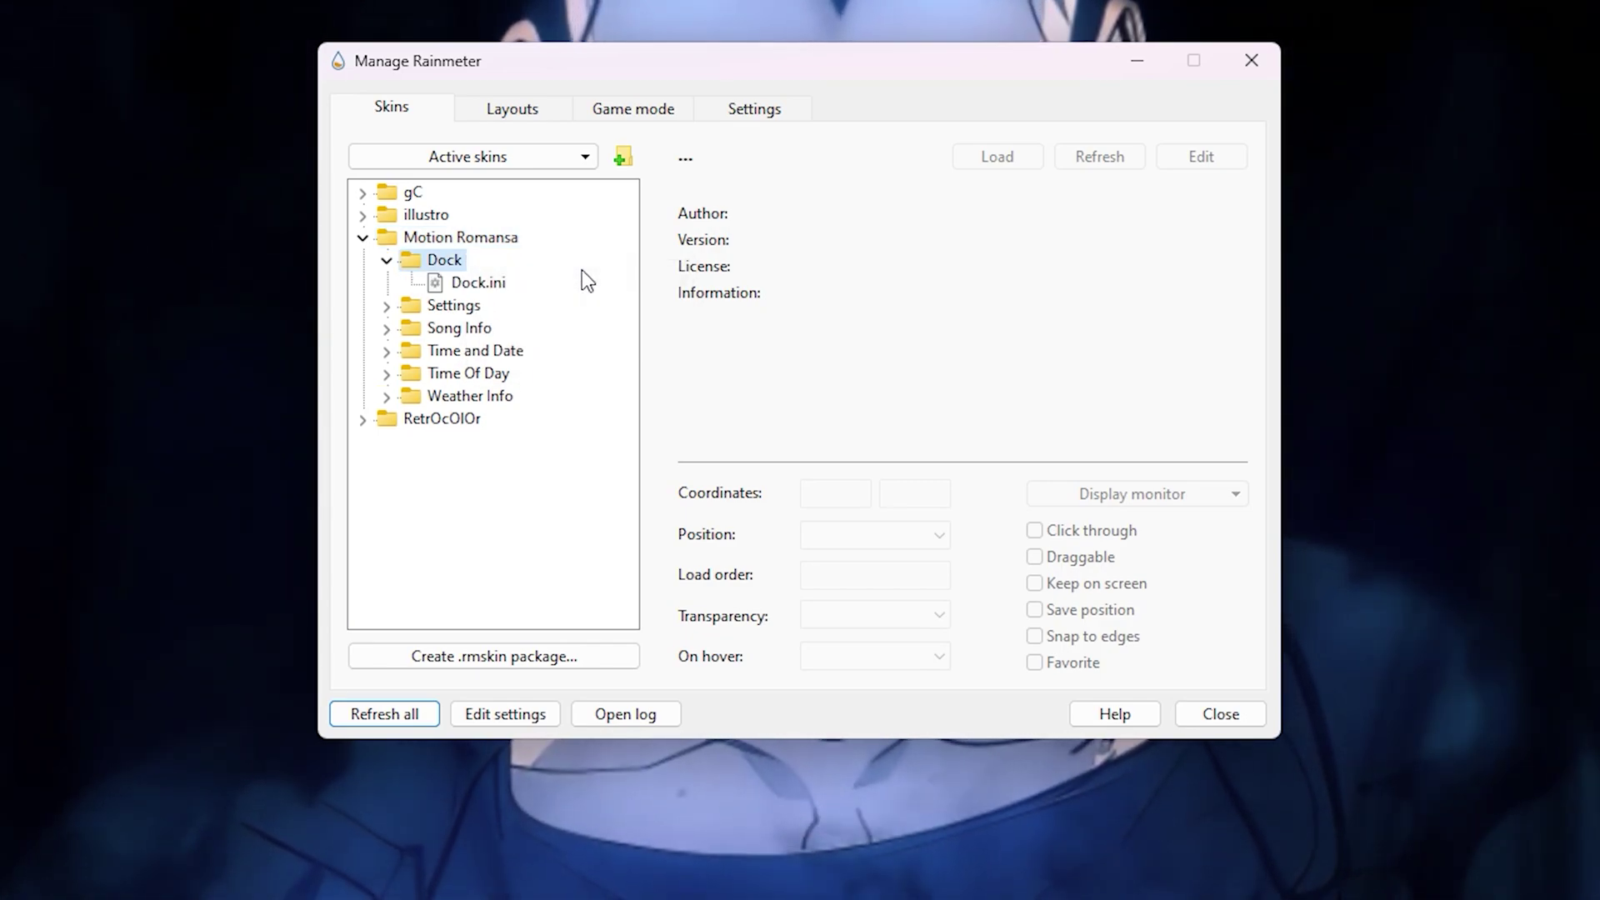
right_click(513, 283)
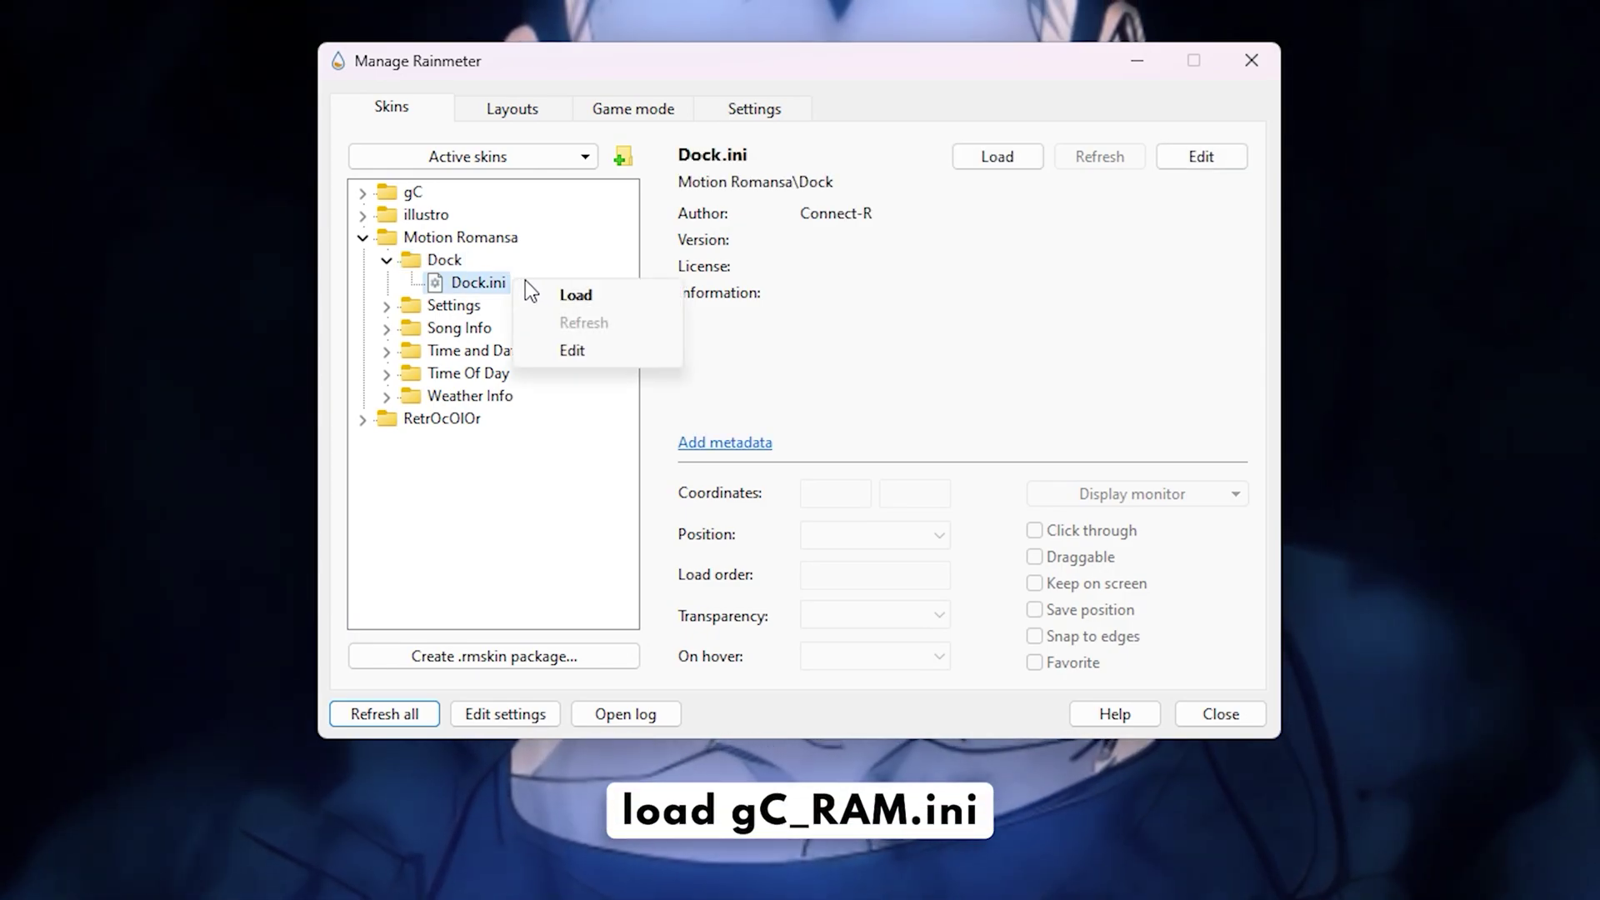
click(575, 295)
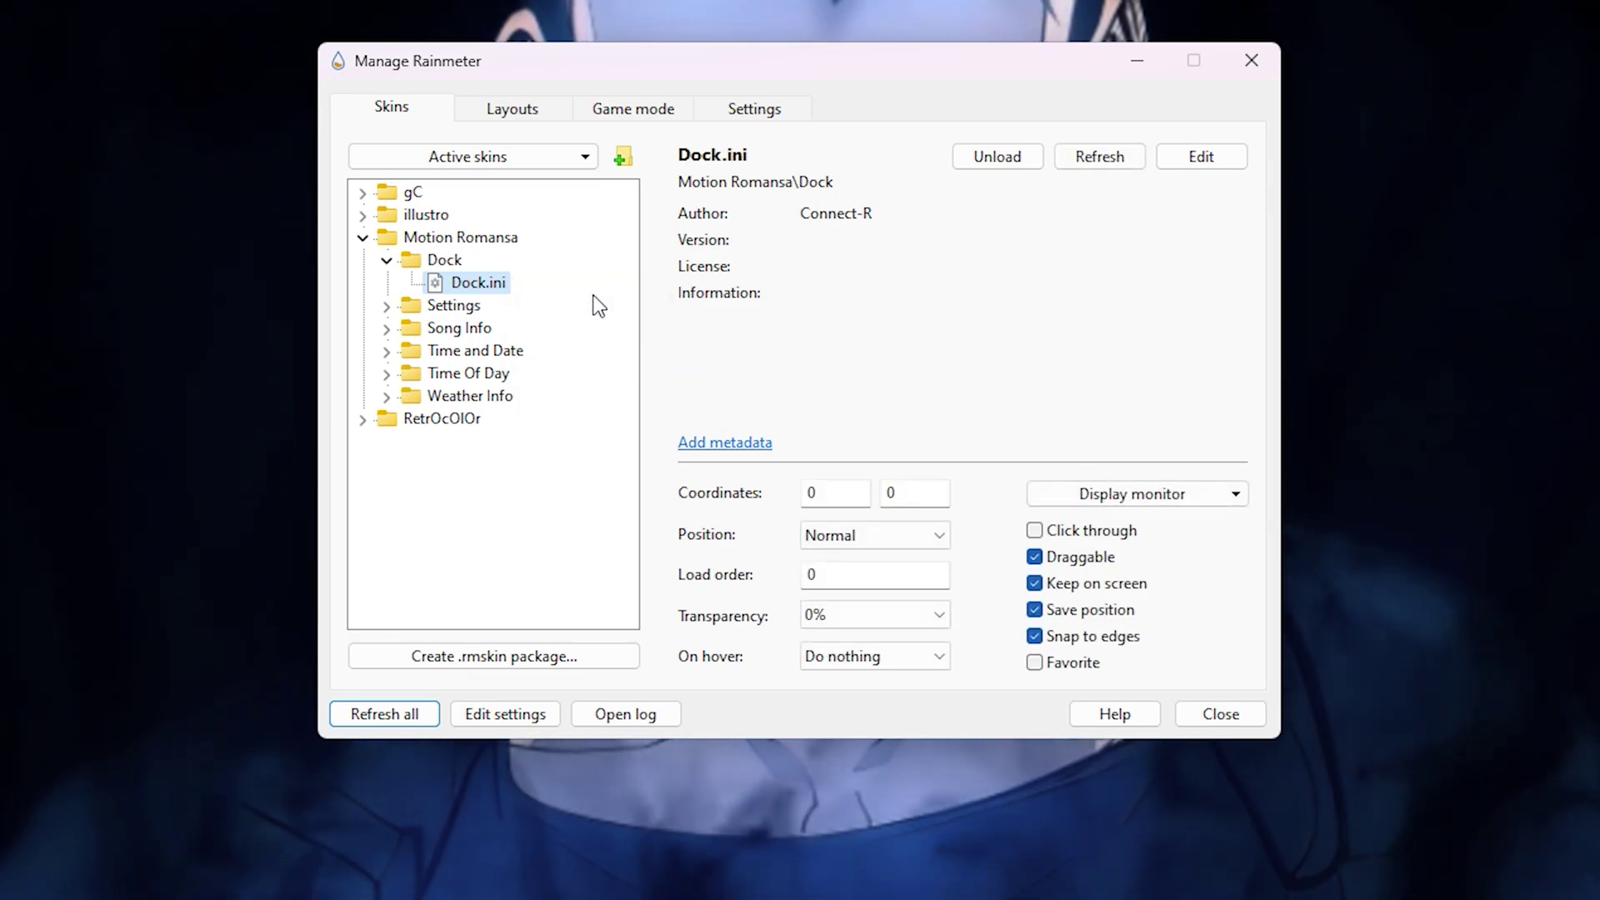
- Set the Dock.ini skin's coordinates to 738, 986
click(832, 490)
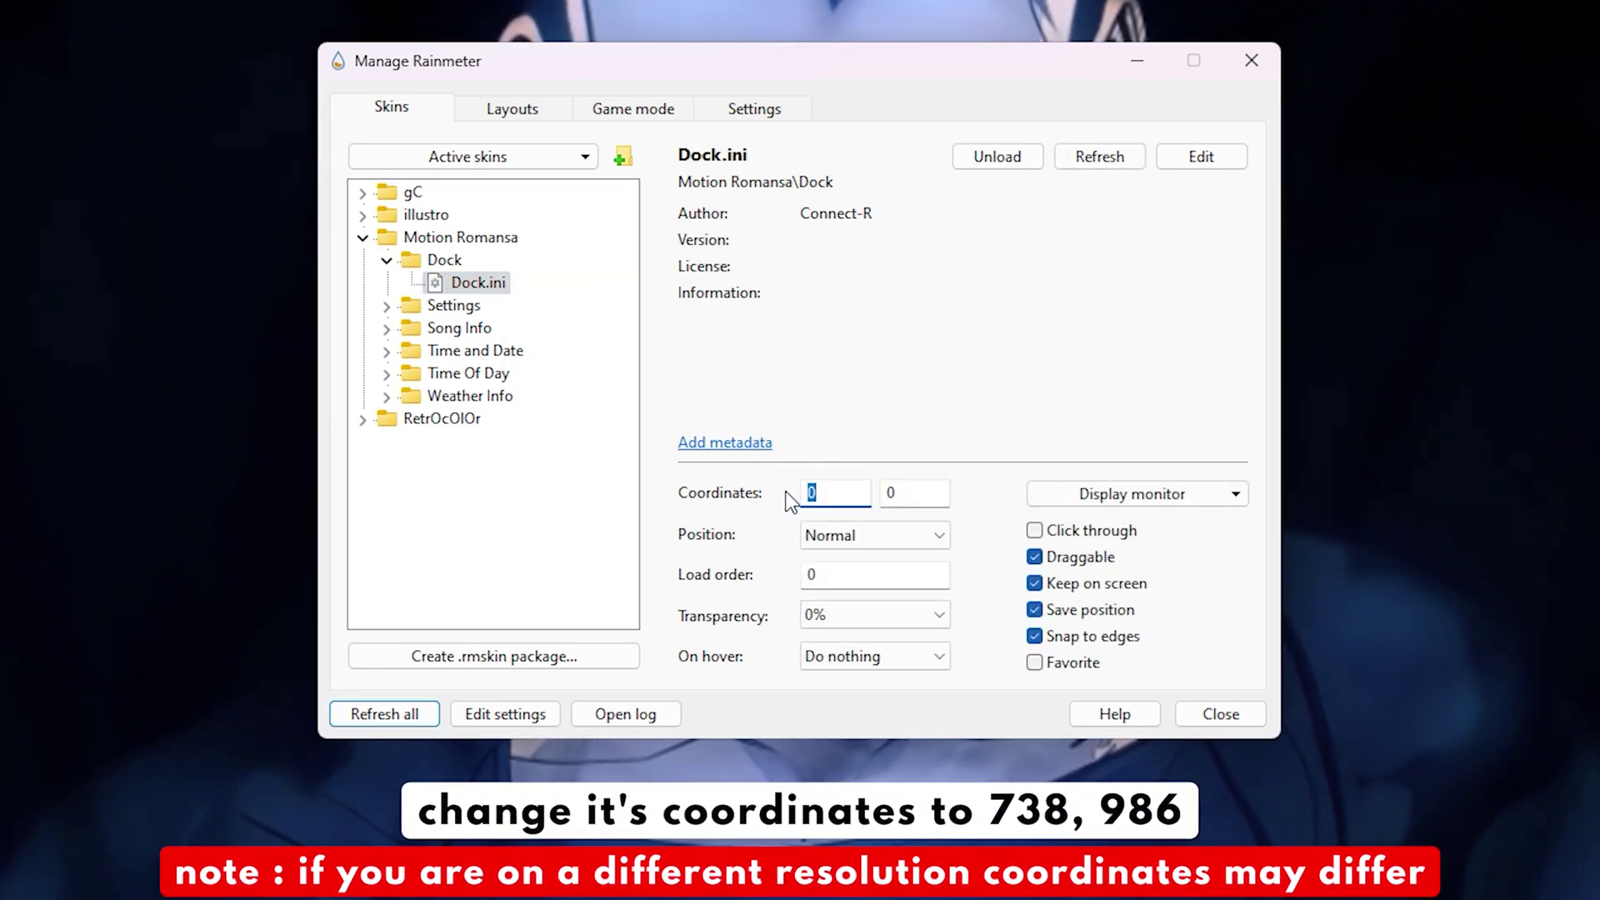
text(738)
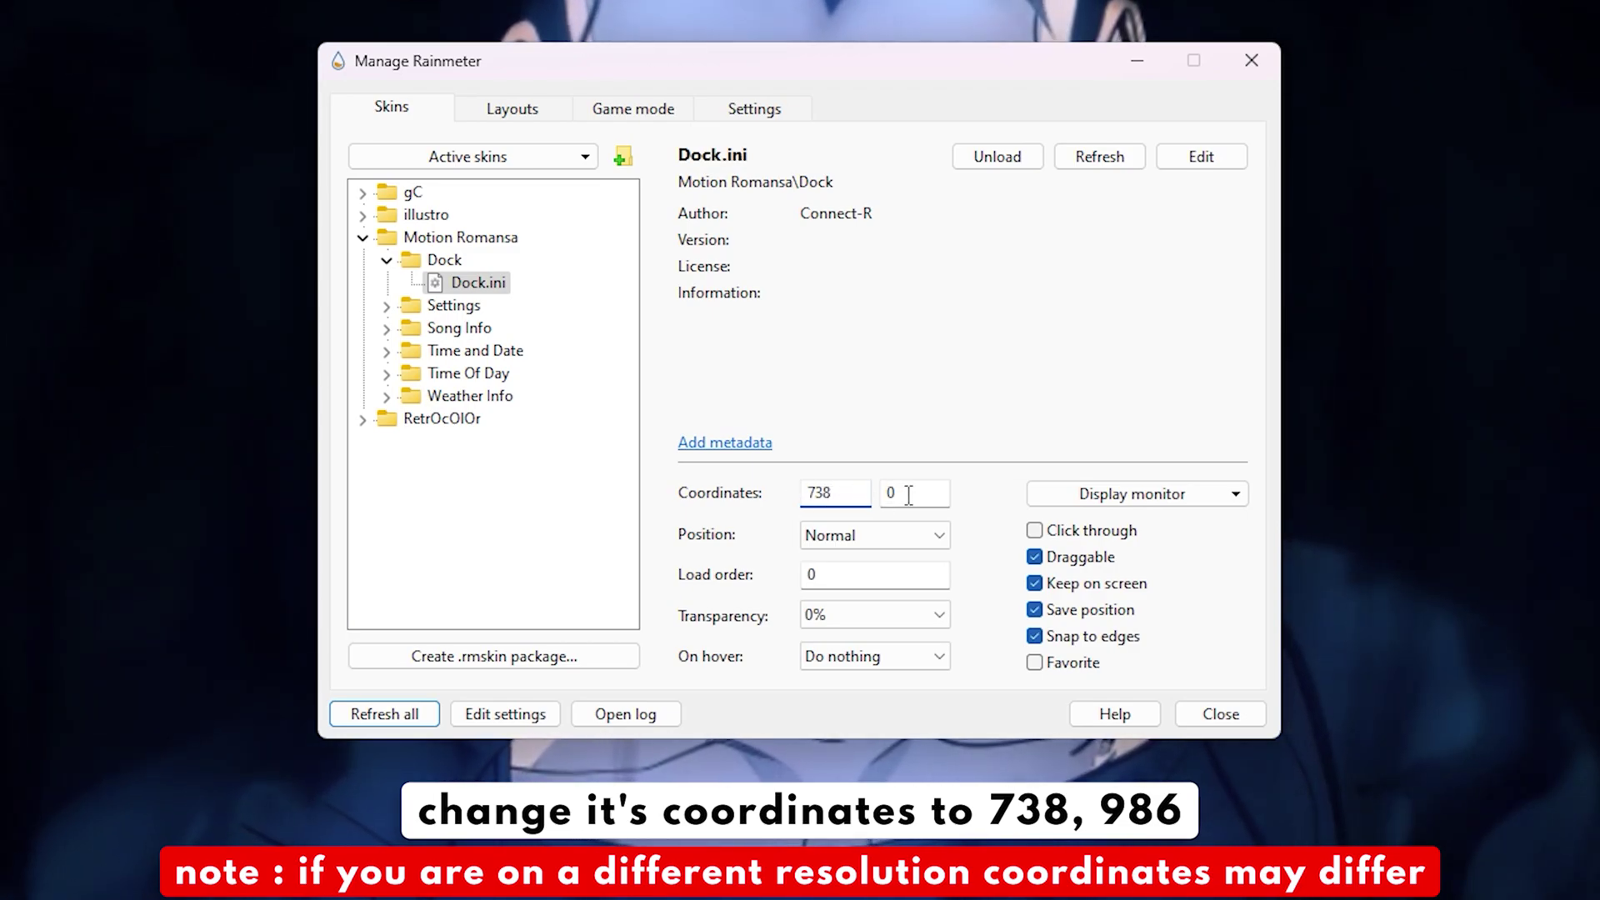
key(Tab)
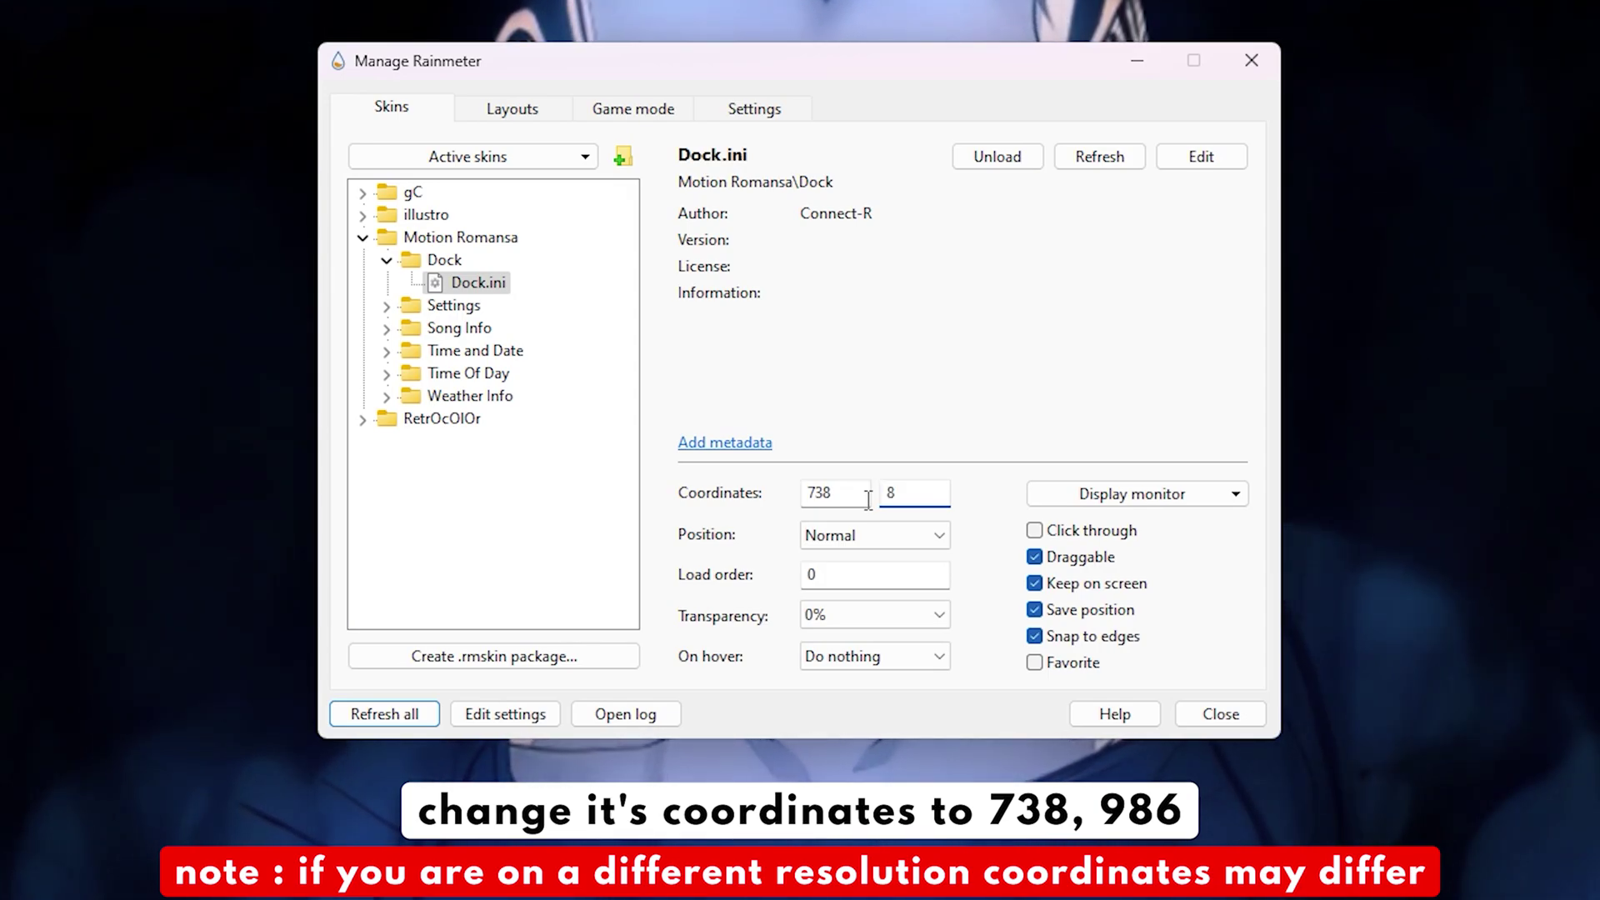
text(986)
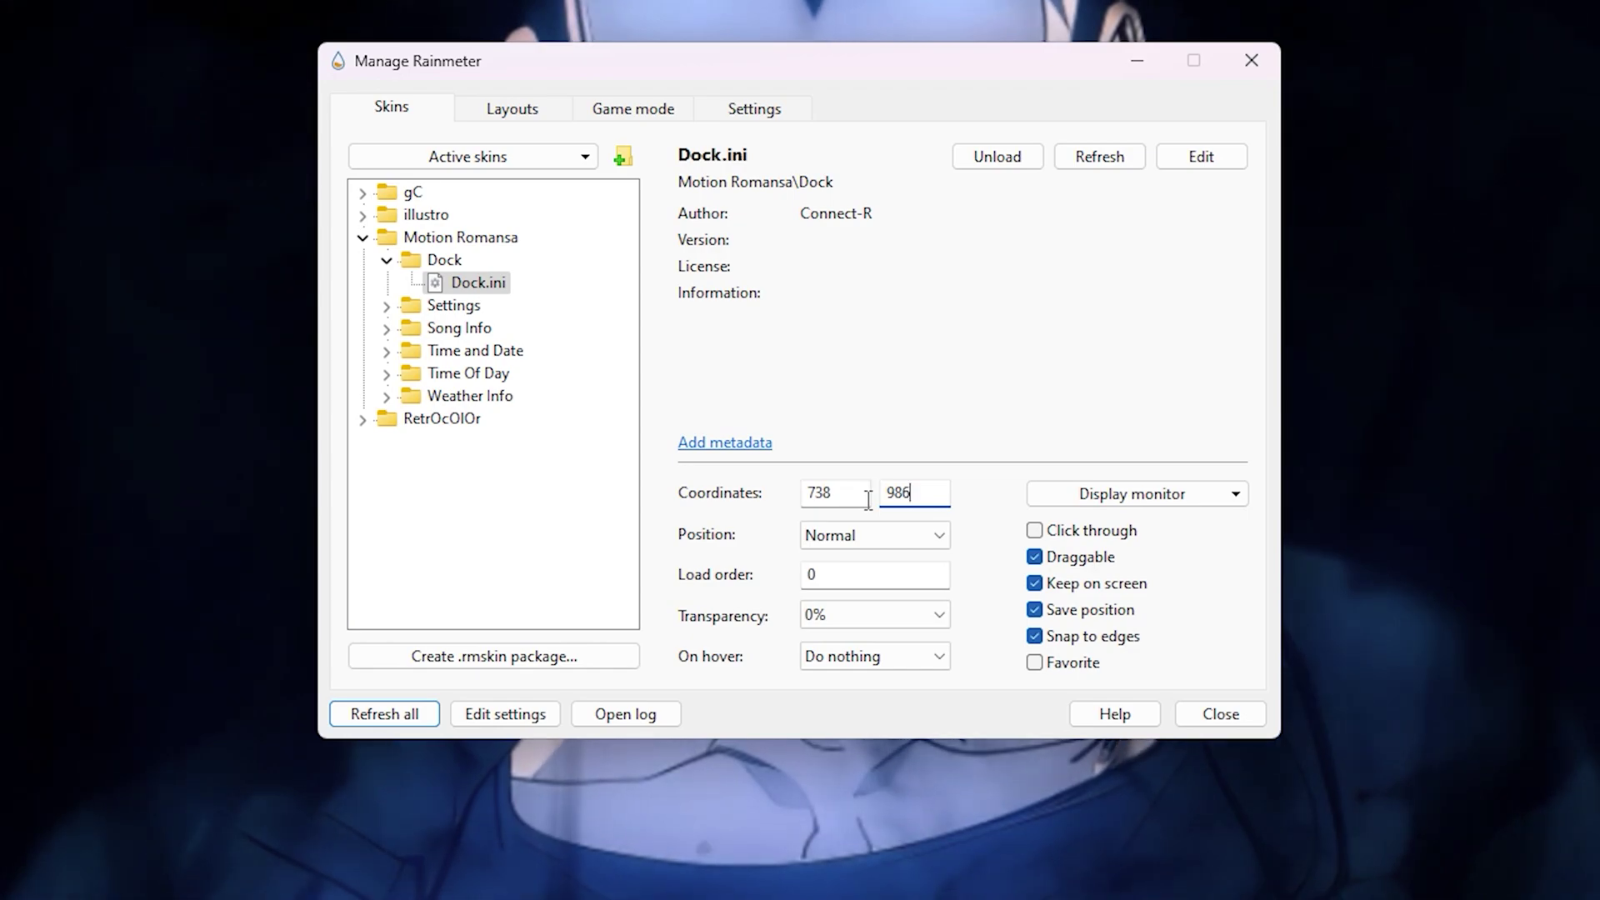
- Set the Dock.ini skin's position to On desktop with Draggable disabled, and collapse the Dock folder
click(872, 525)
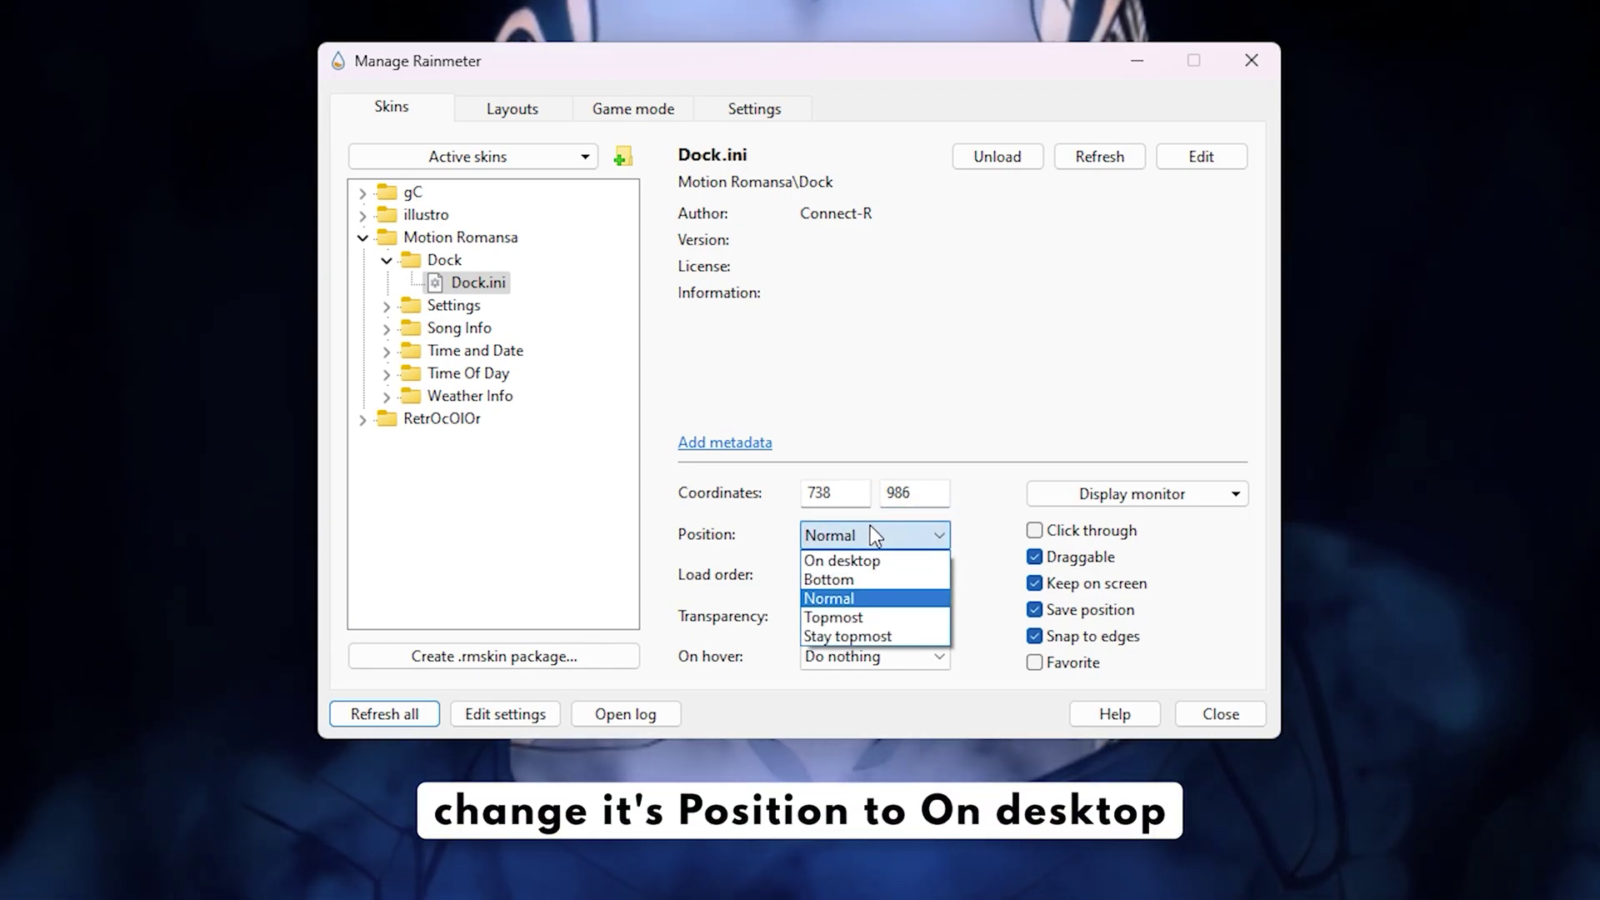
click(862, 560)
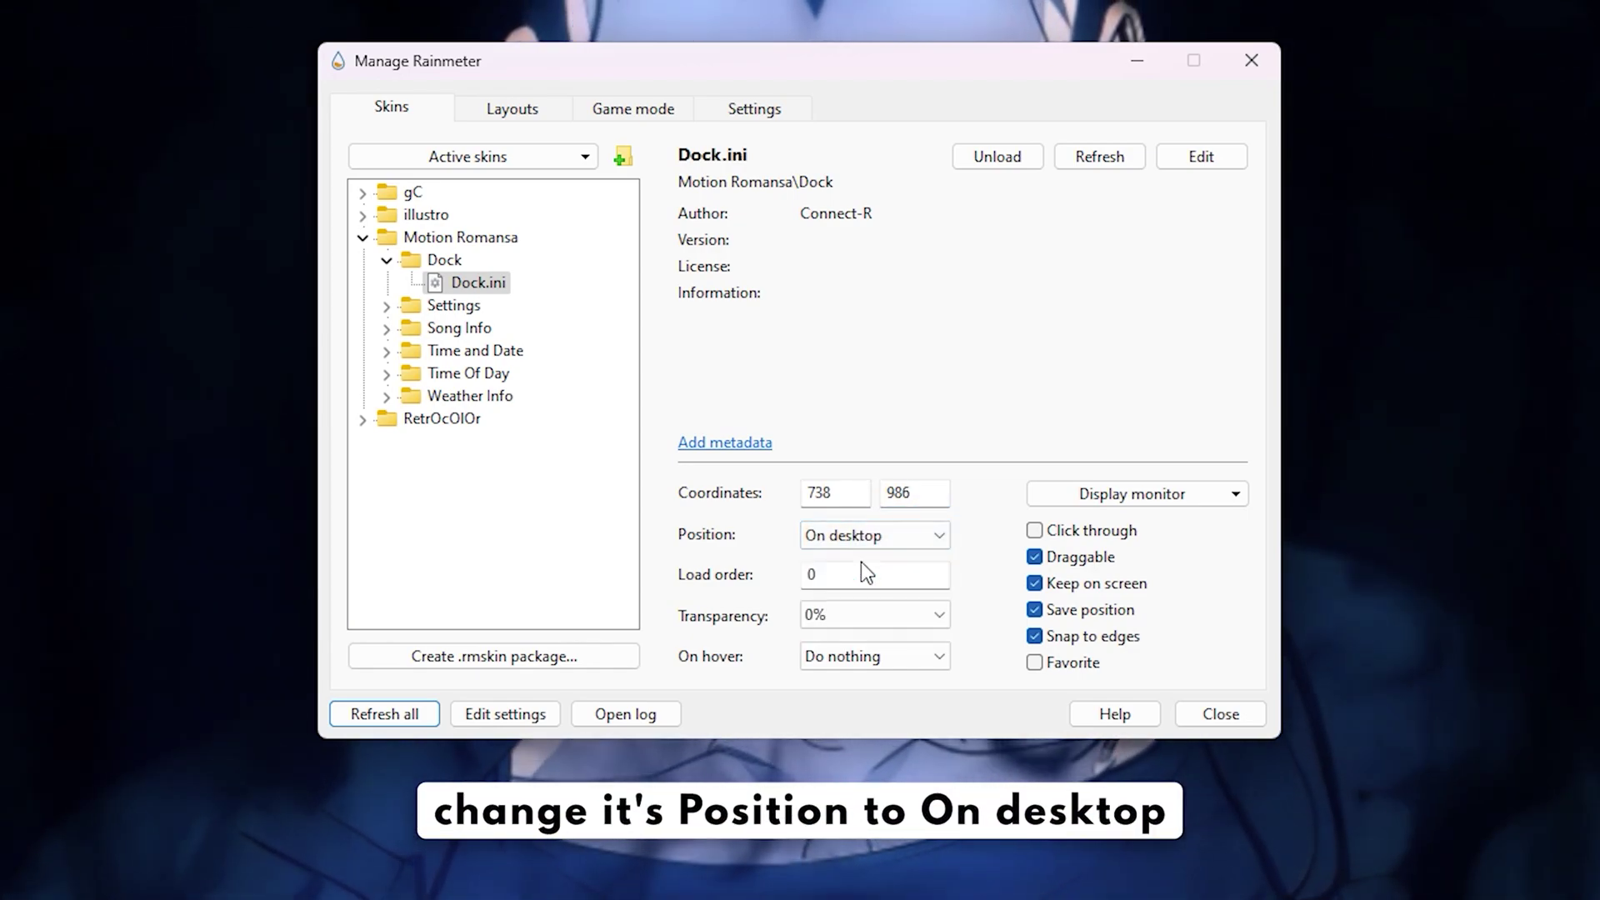
click(1034, 556)
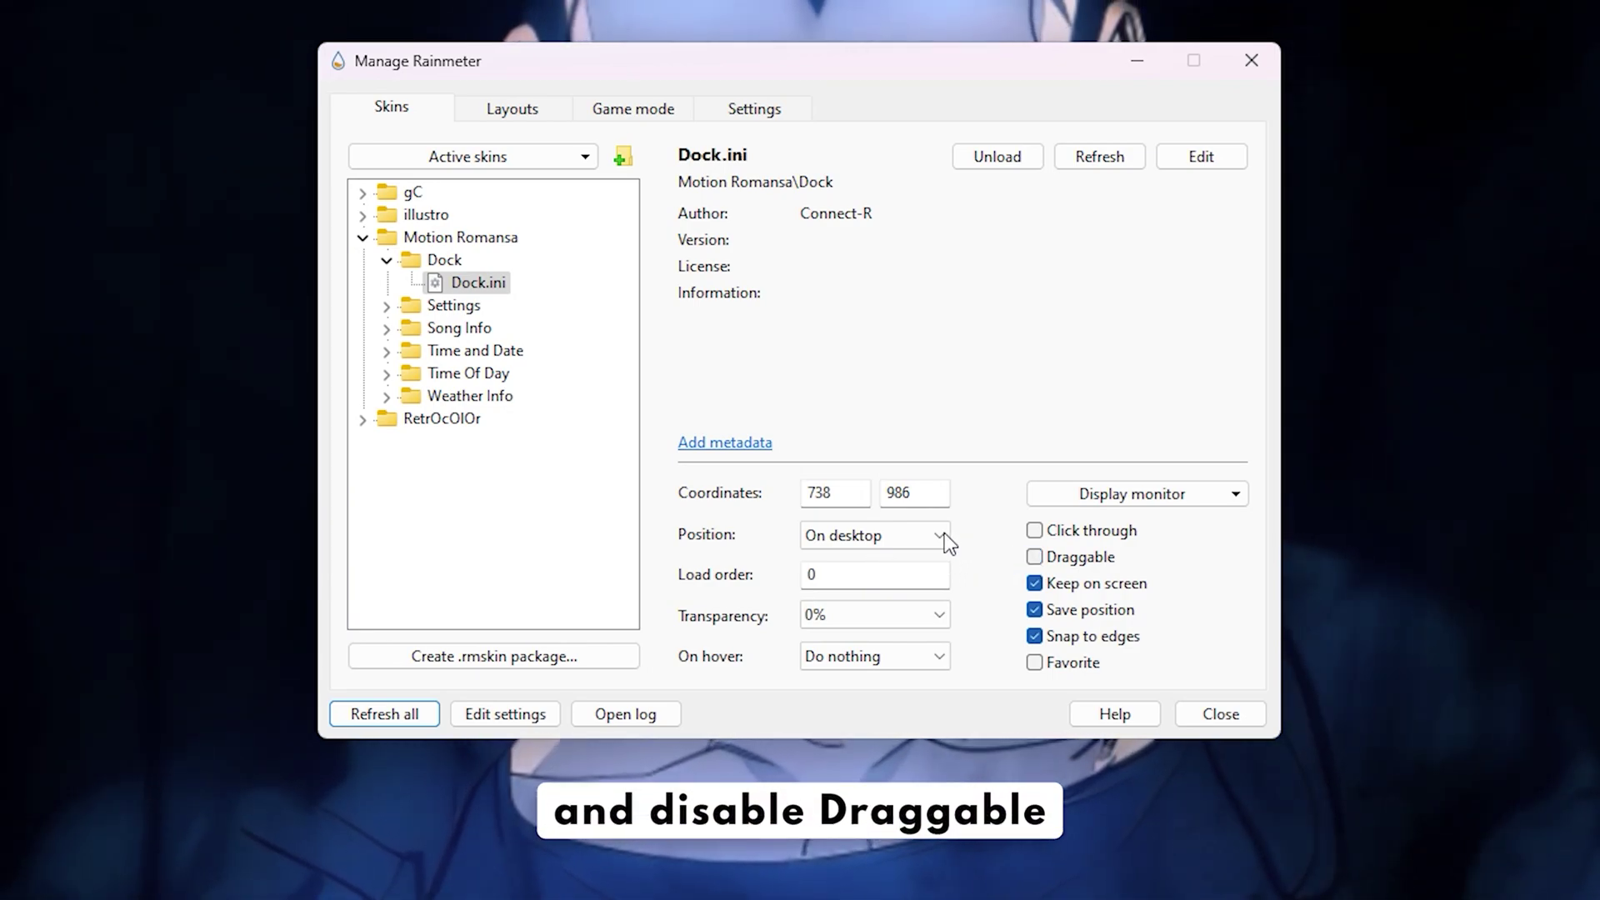
click(386, 262)
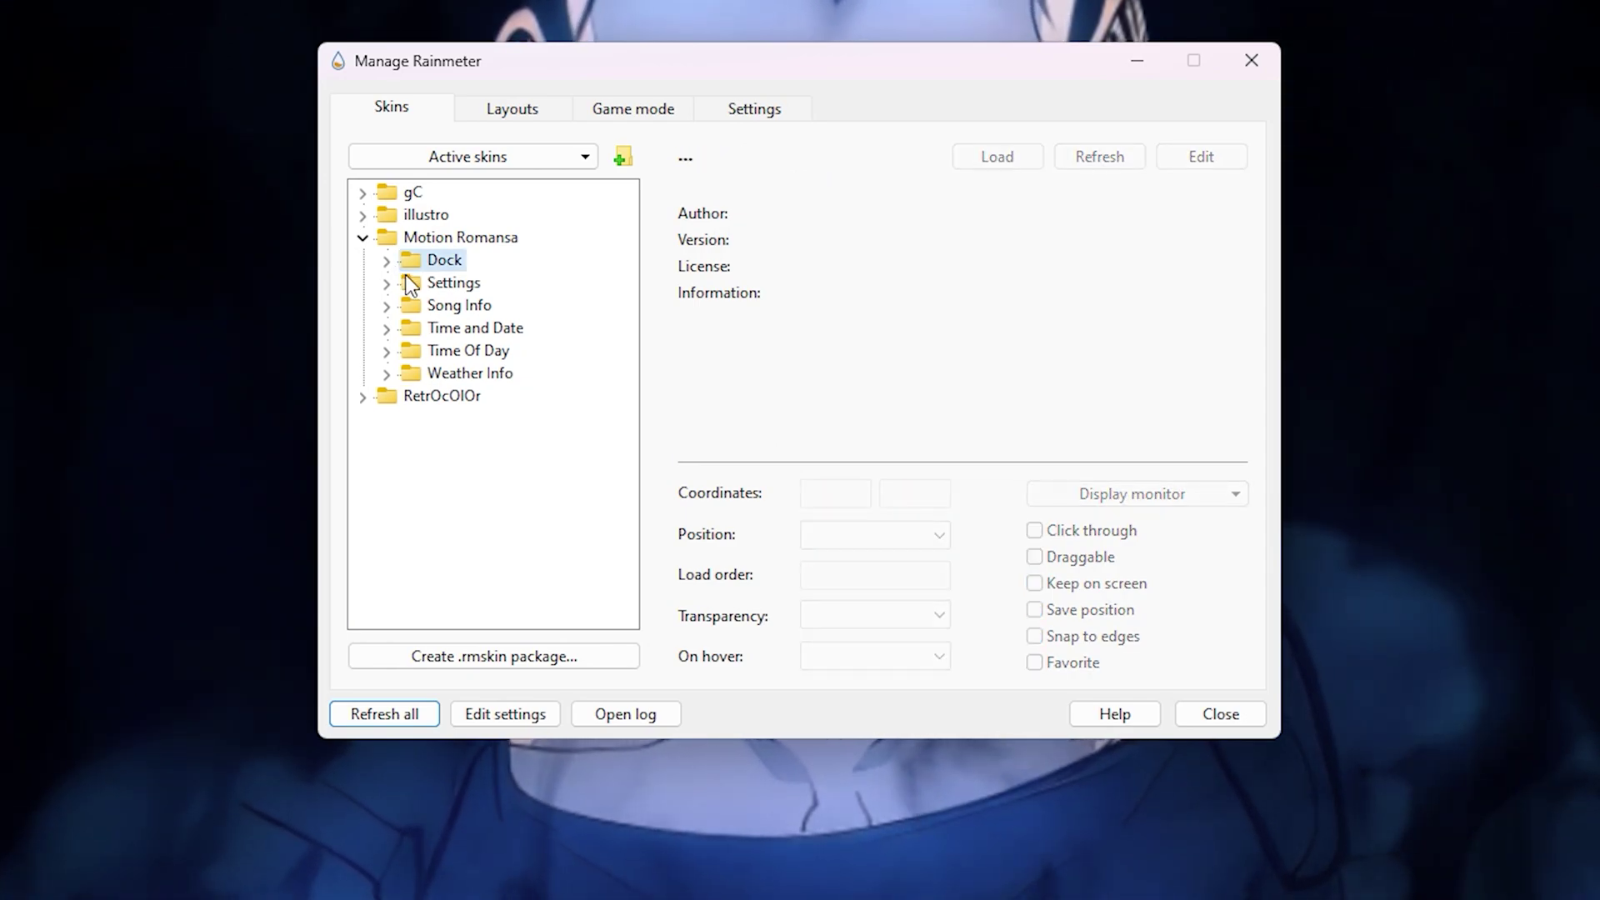
- Expand the Song Info folder under Motion Romansa and load Song Info.ini
right_click(493, 305)
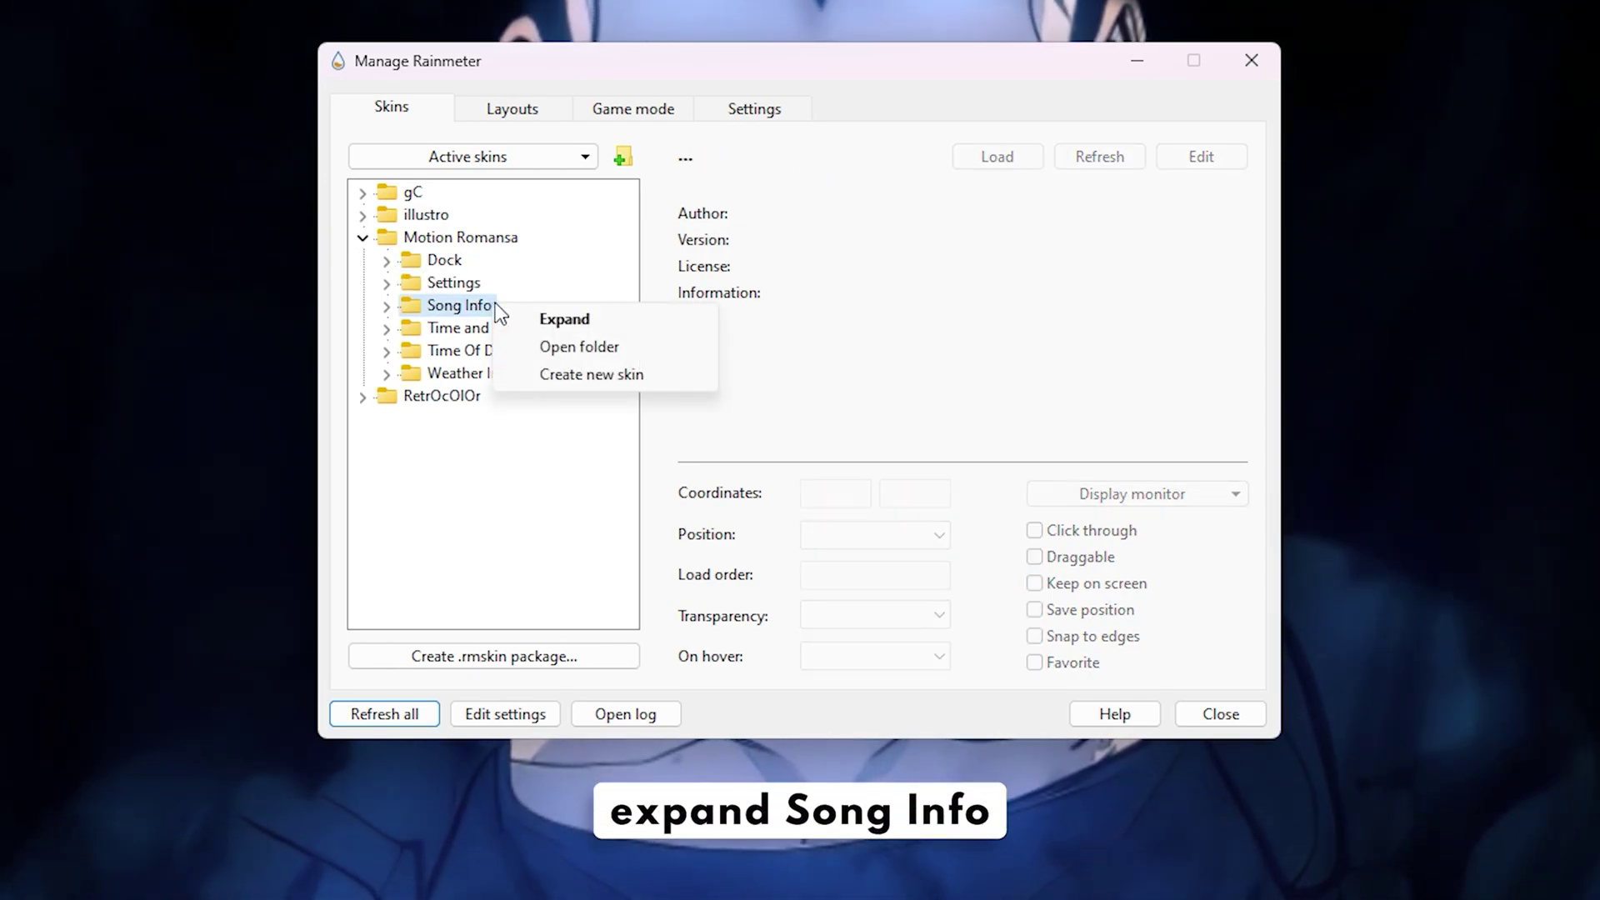
click(538, 321)
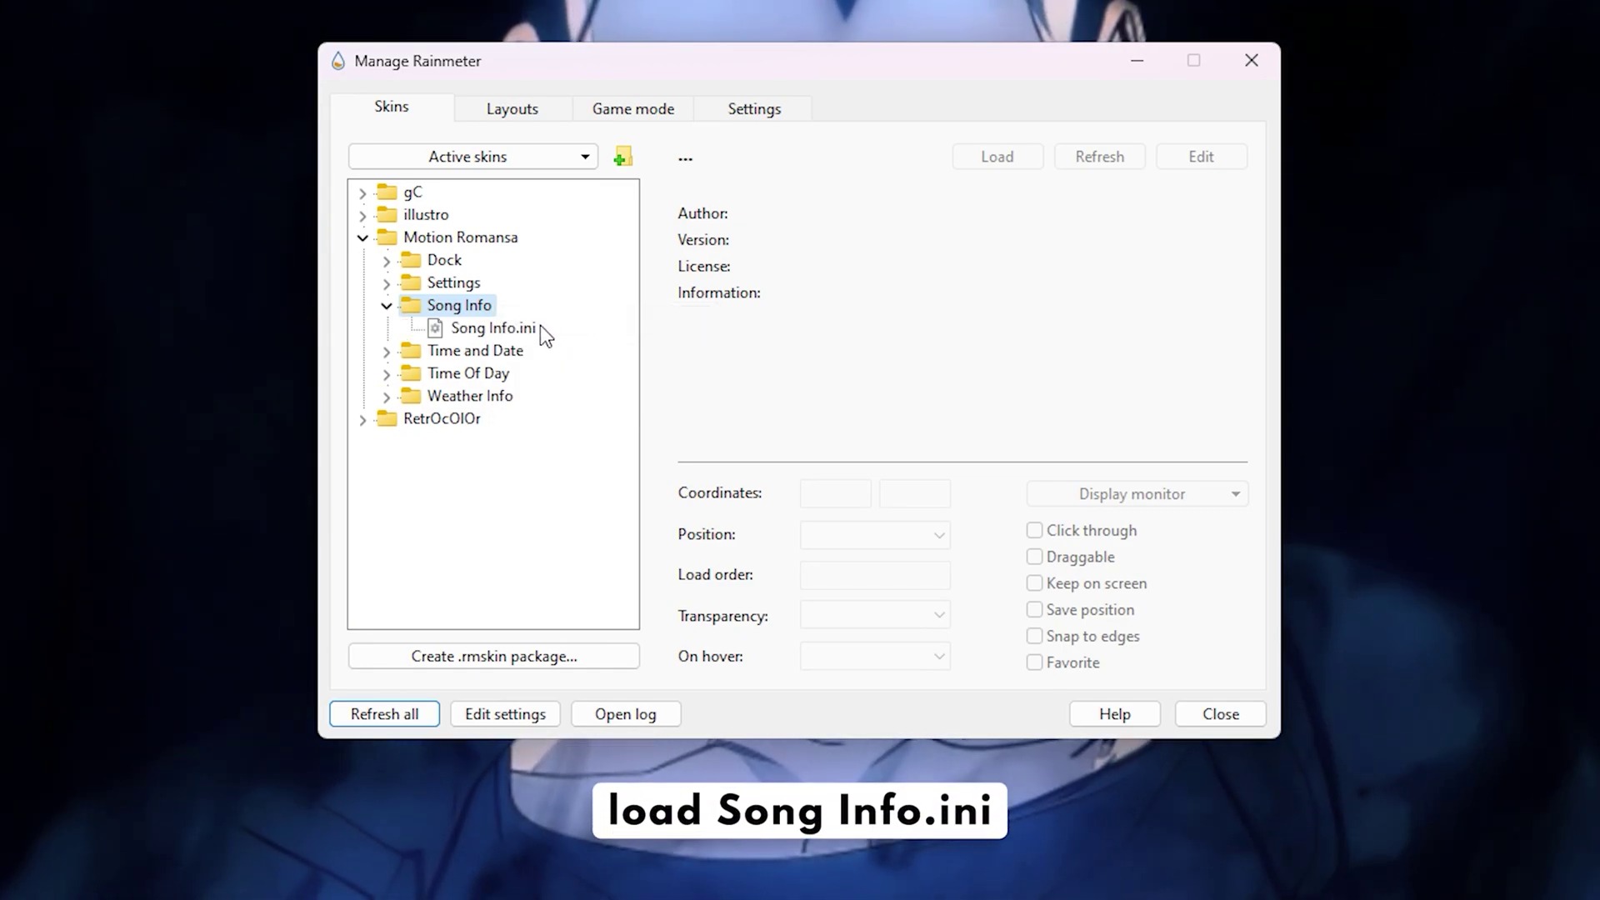
right_click(539, 326)
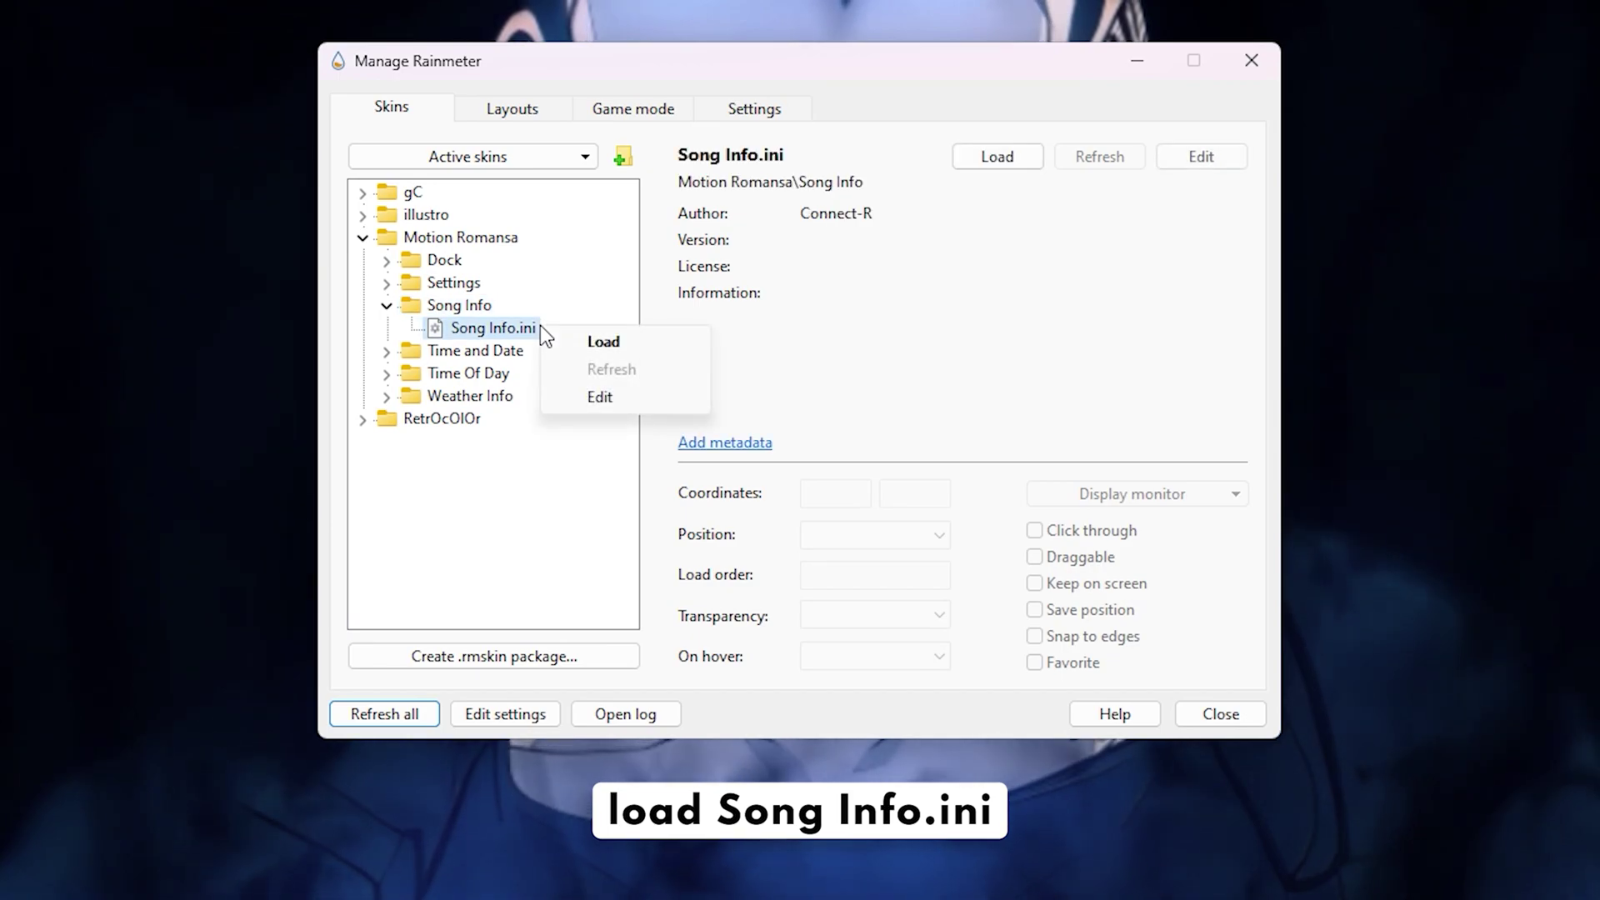
click(630, 338)
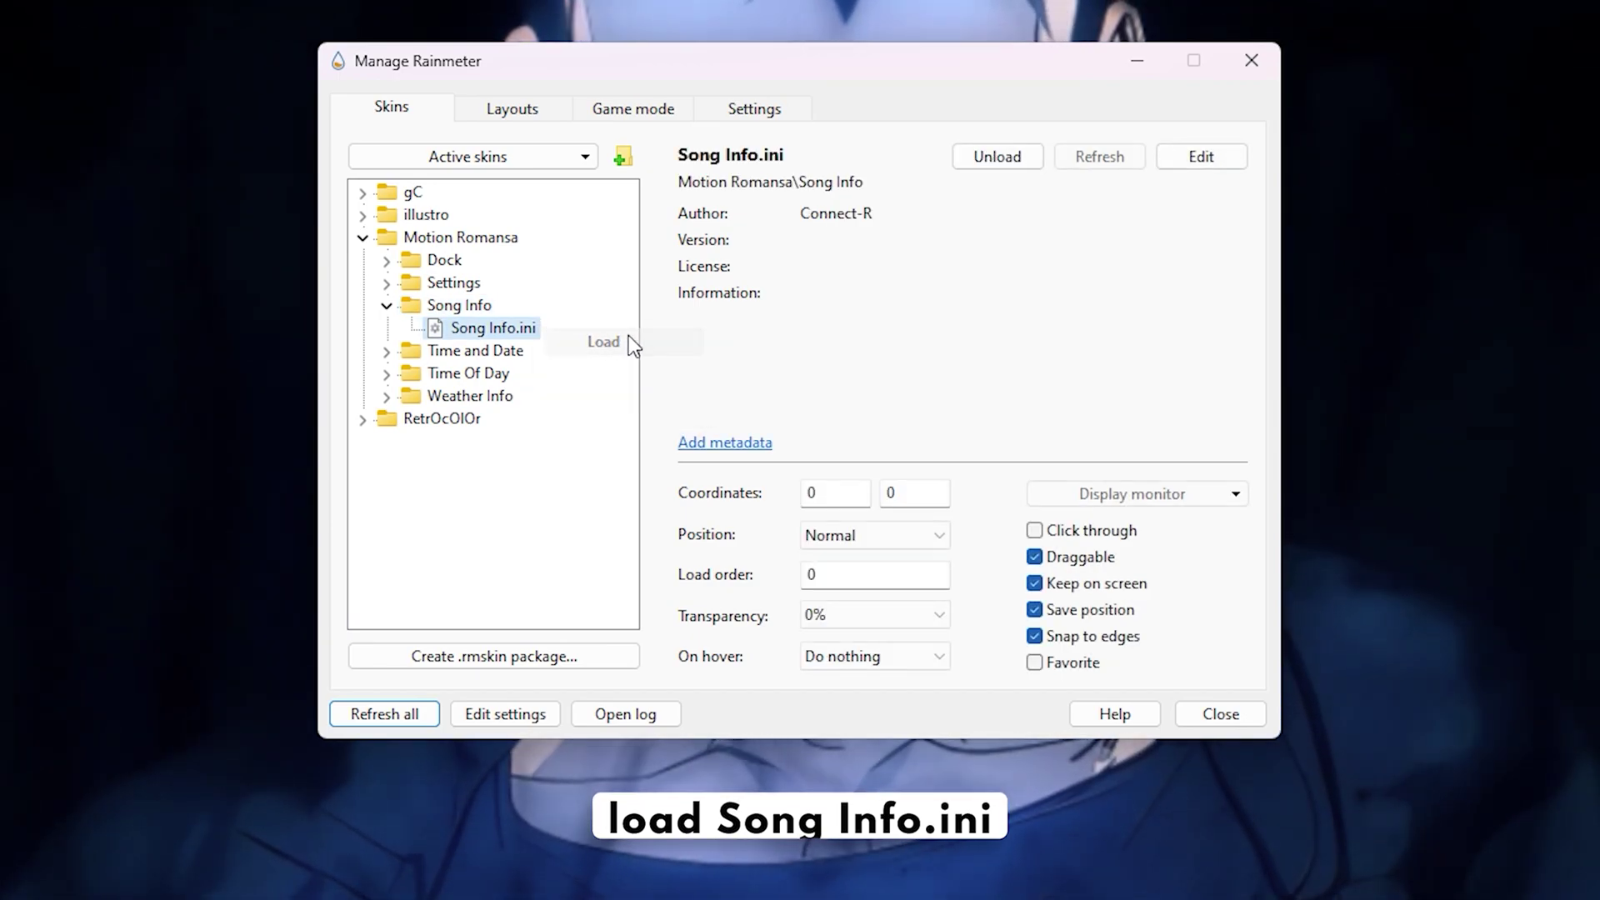
- Set the Song Info.ini skin's coordinates to 1505, 457
double_click(809, 491)
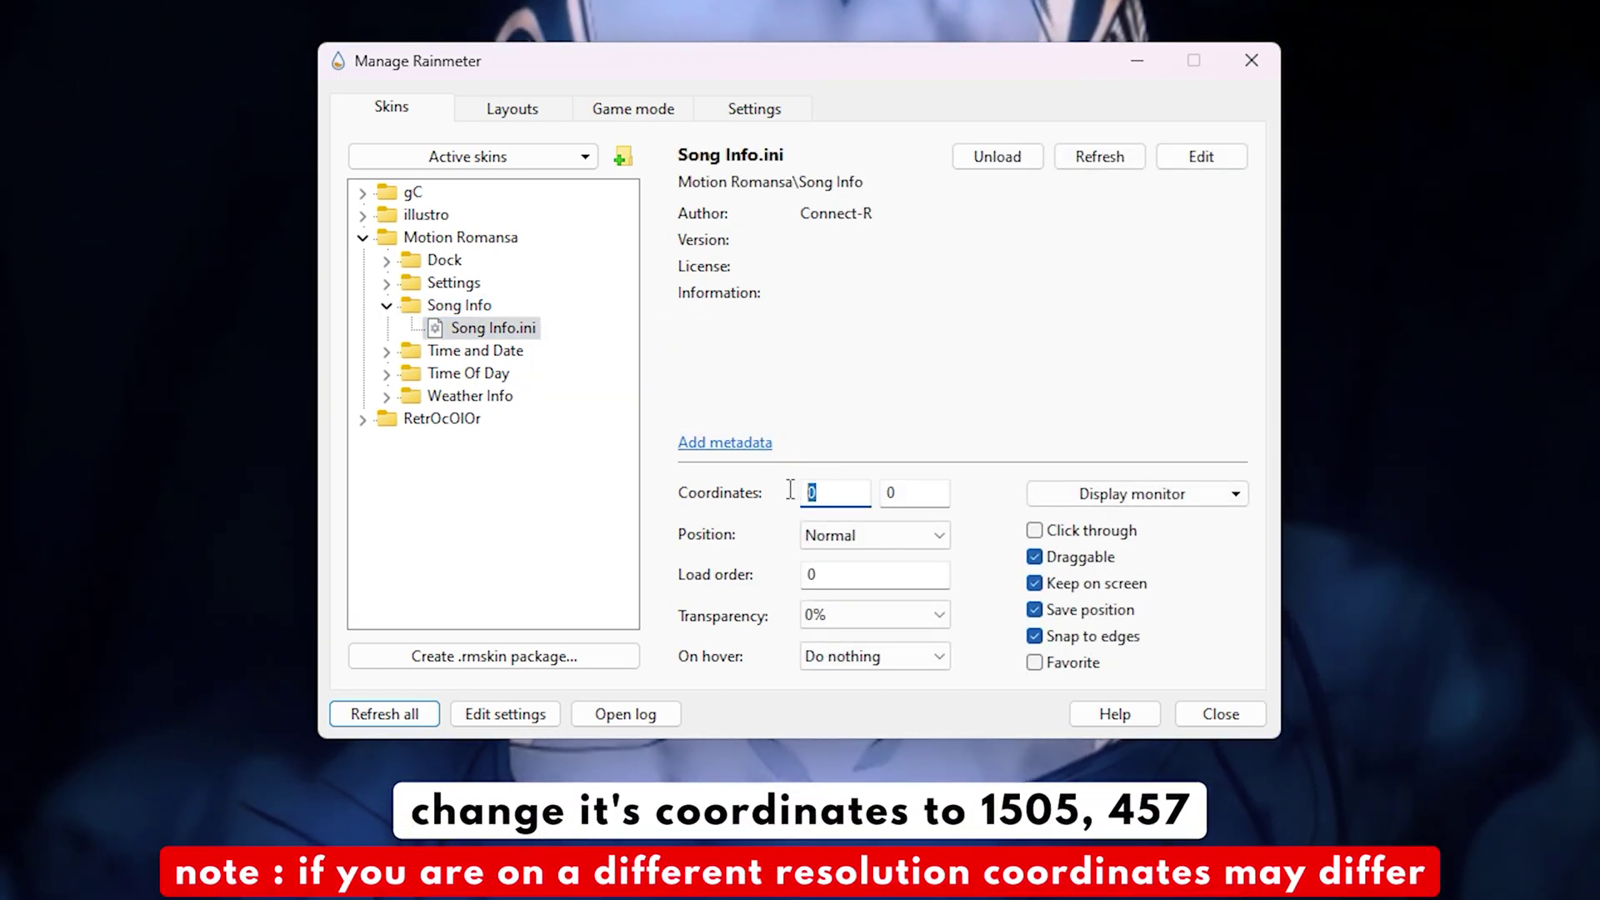
text(15)
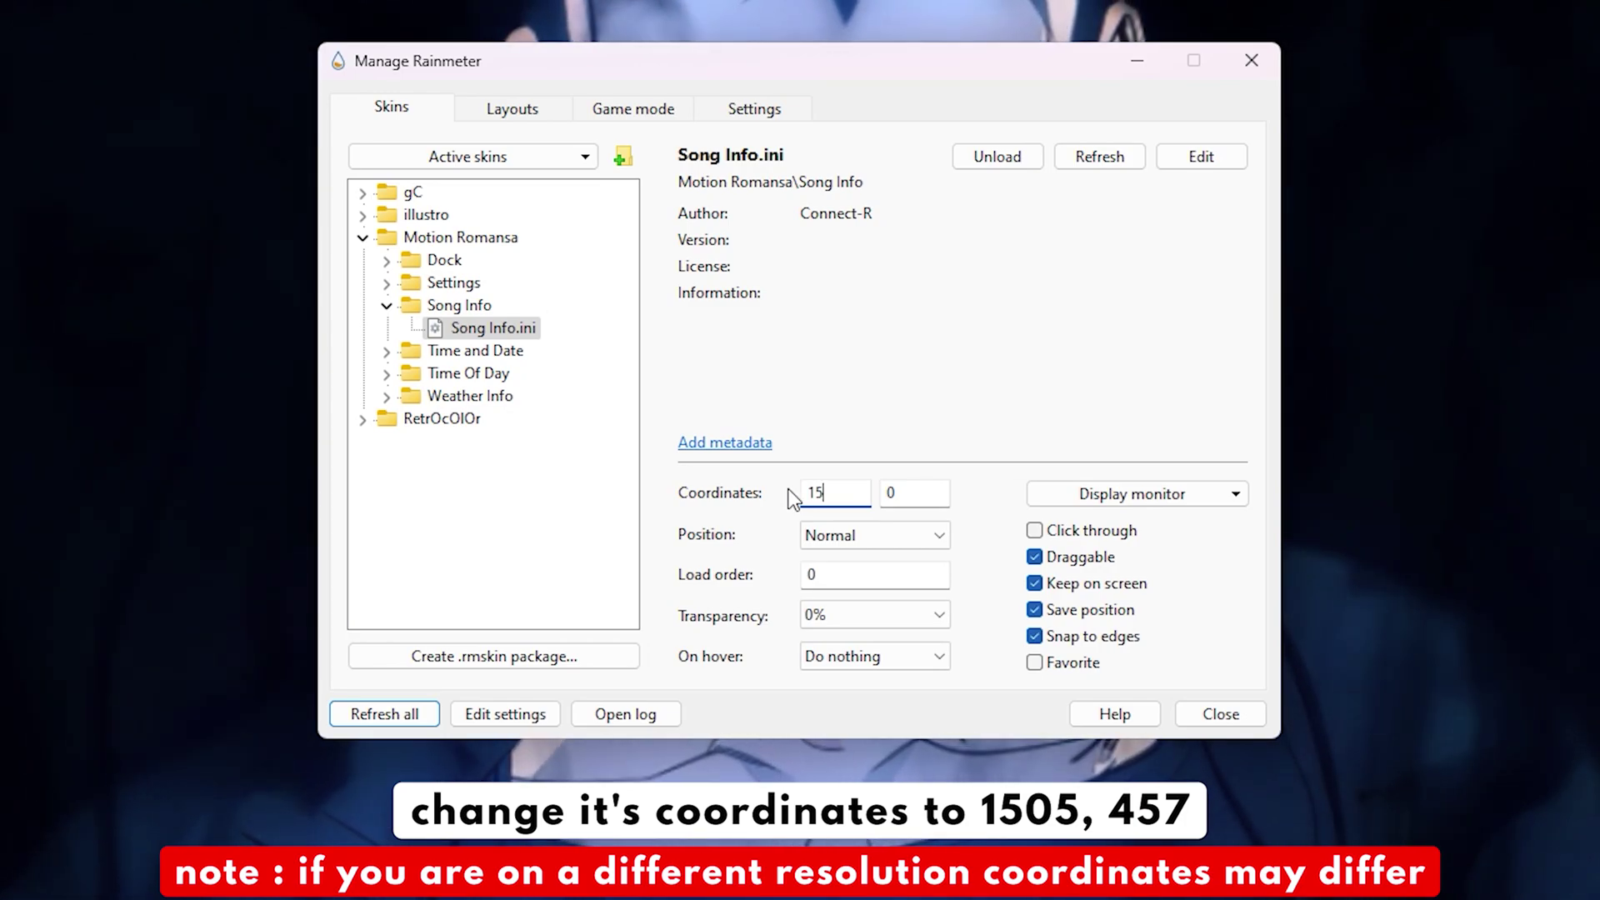
text(05)
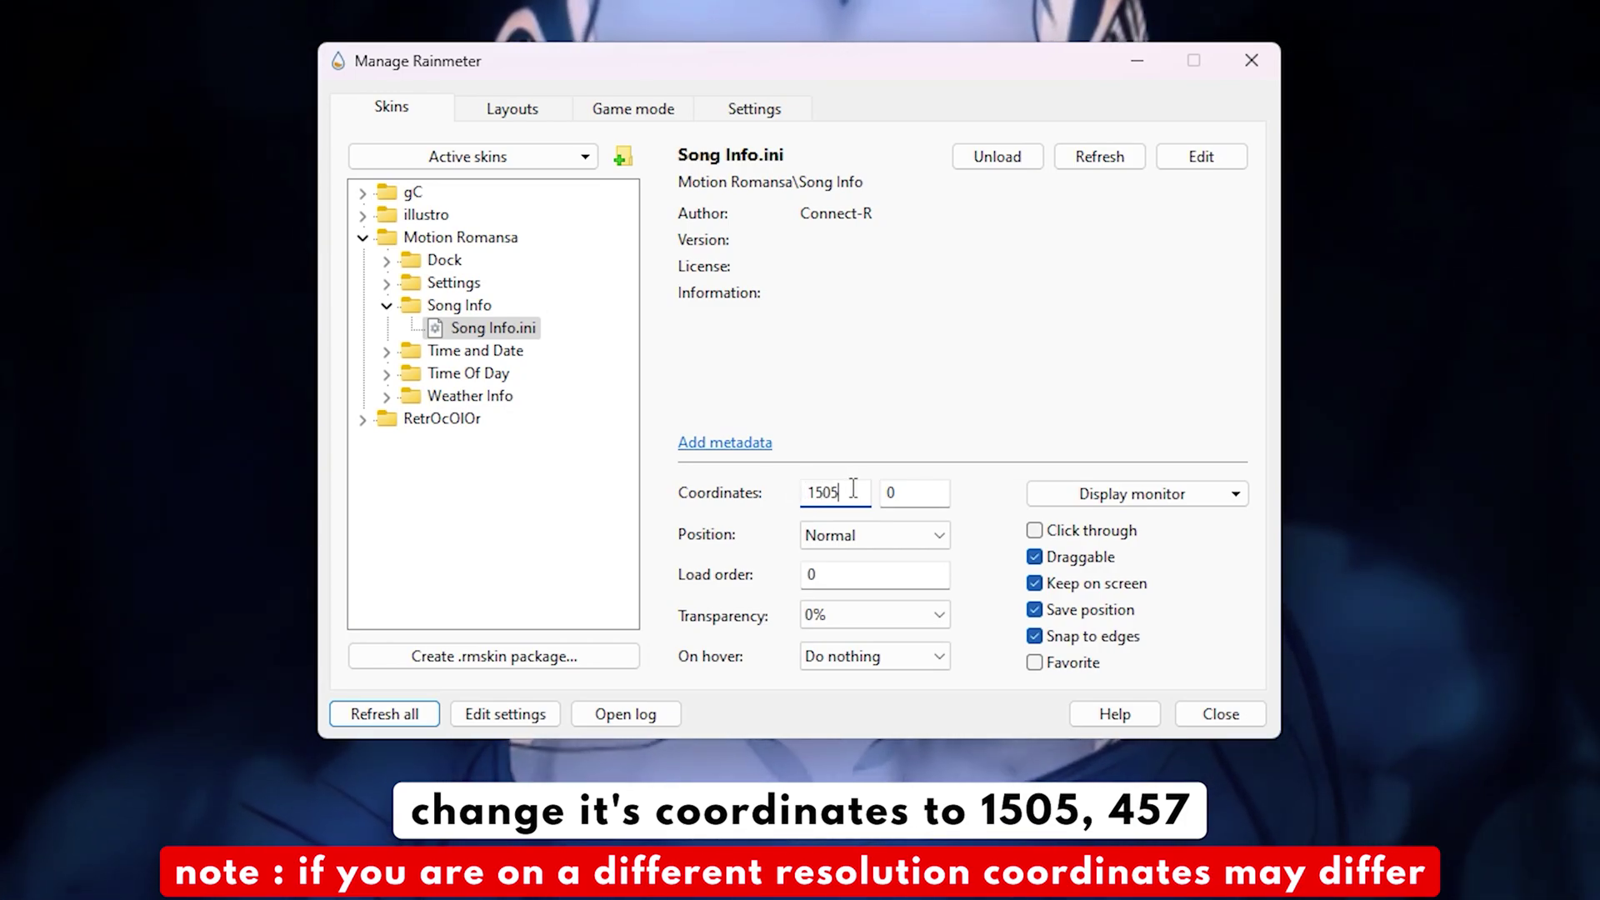
double_click(903, 492)
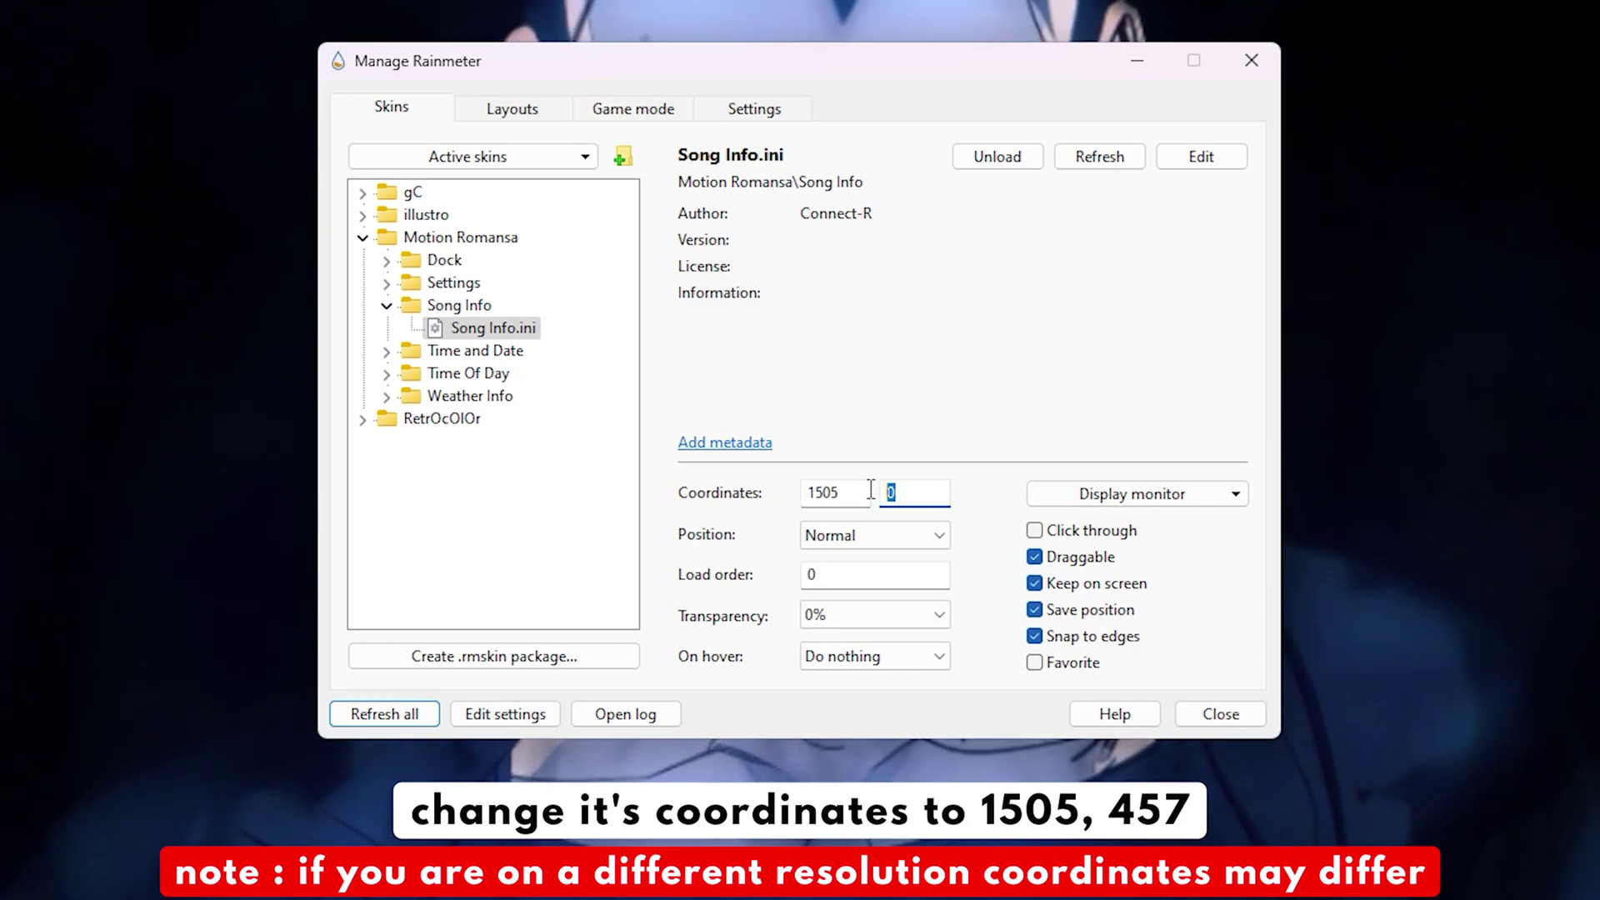
text(457)
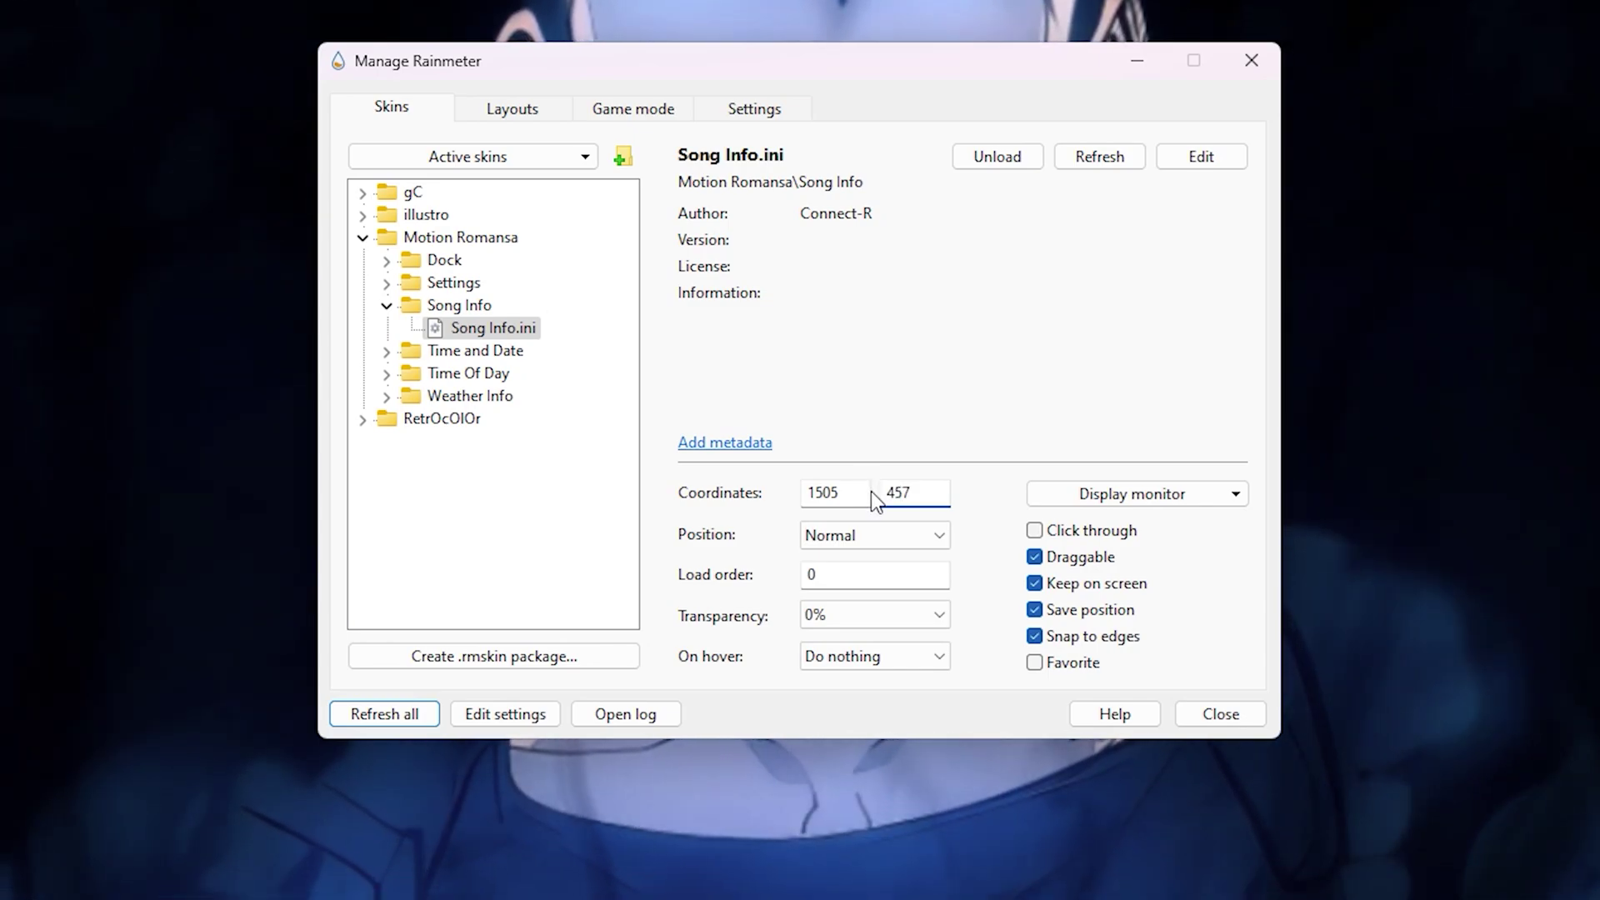
- Set the Song Info.ini skin's position to On desktop with Draggable disabled, and collapse the Song Info folder
click(880, 527)
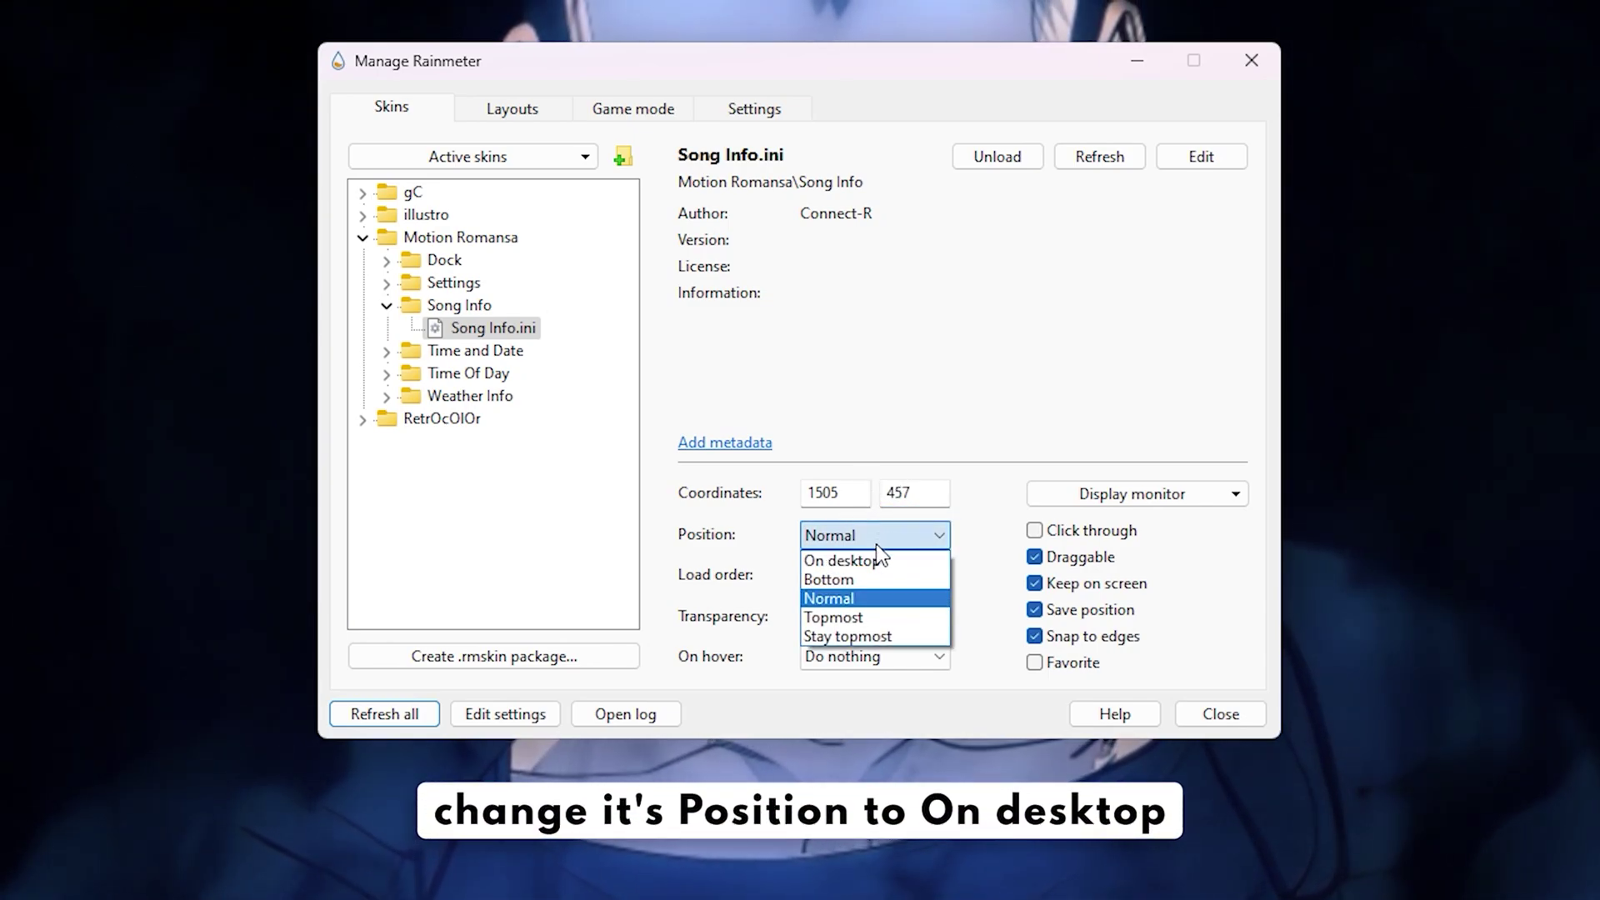
click(875, 564)
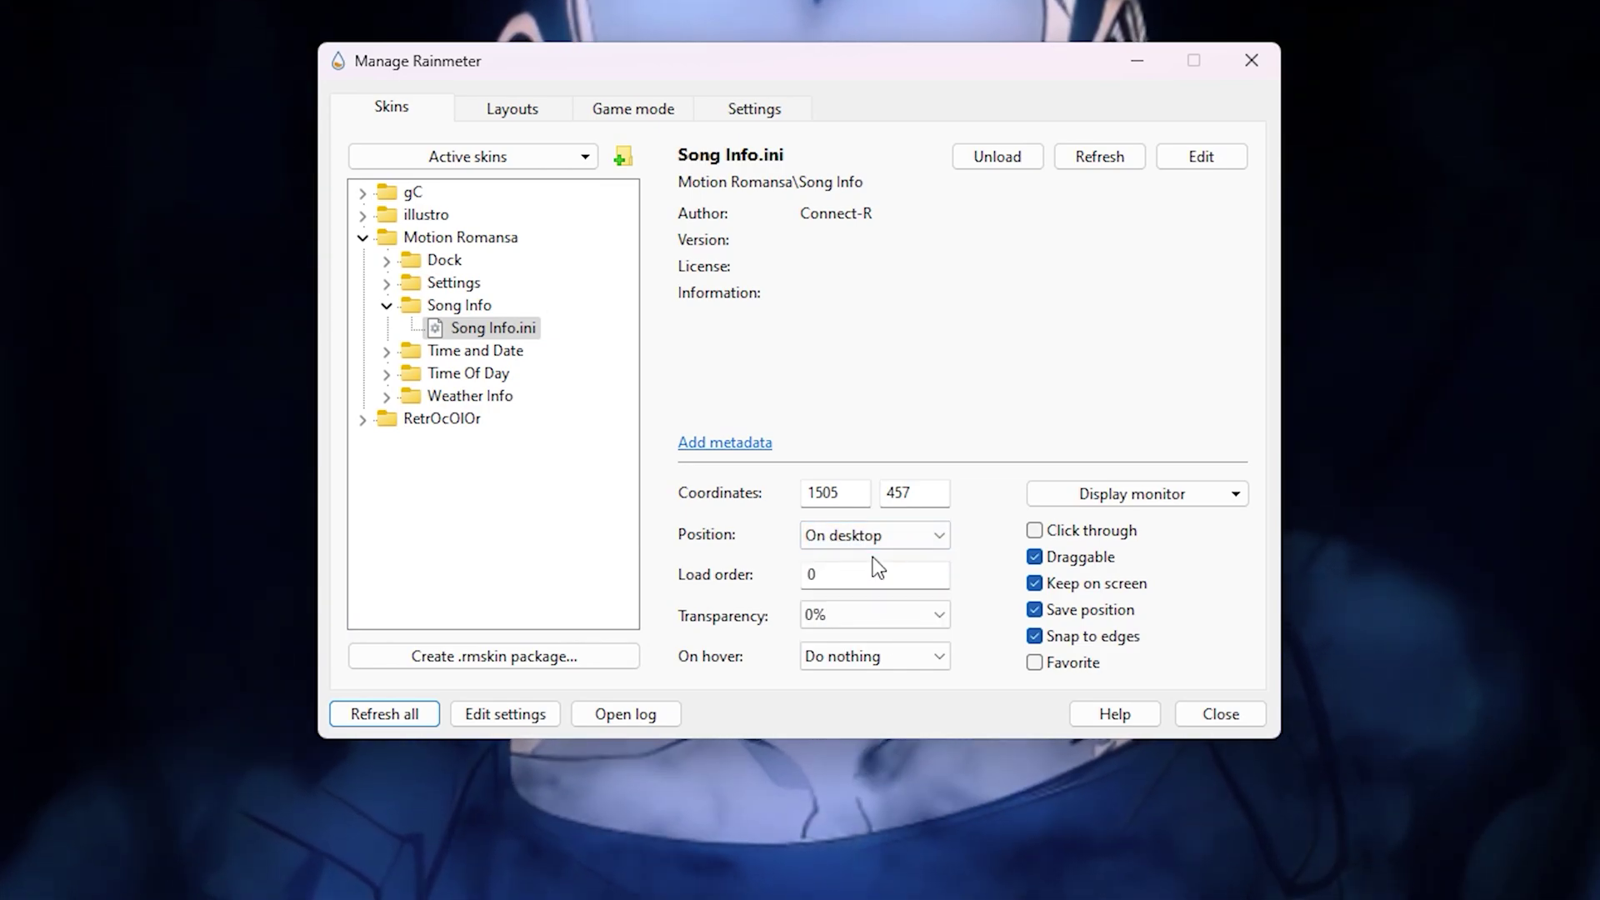
click(1034, 557)
click(388, 307)
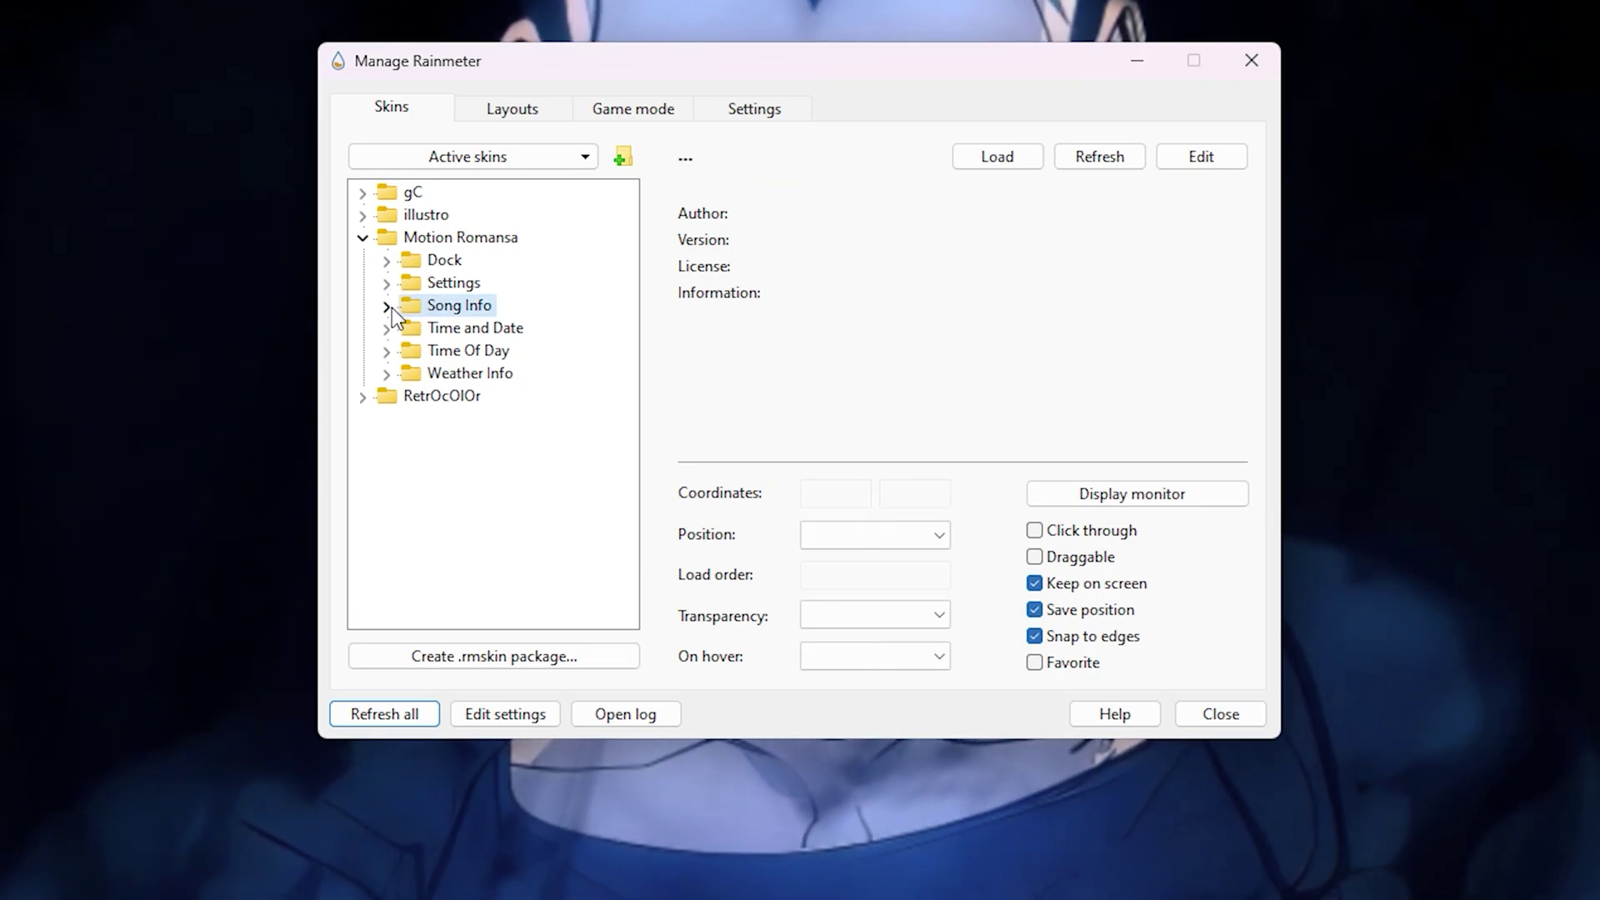
- Expand the Time and Date folder under Motion Romansa and load Time and Date.ini
right_click(522, 329)
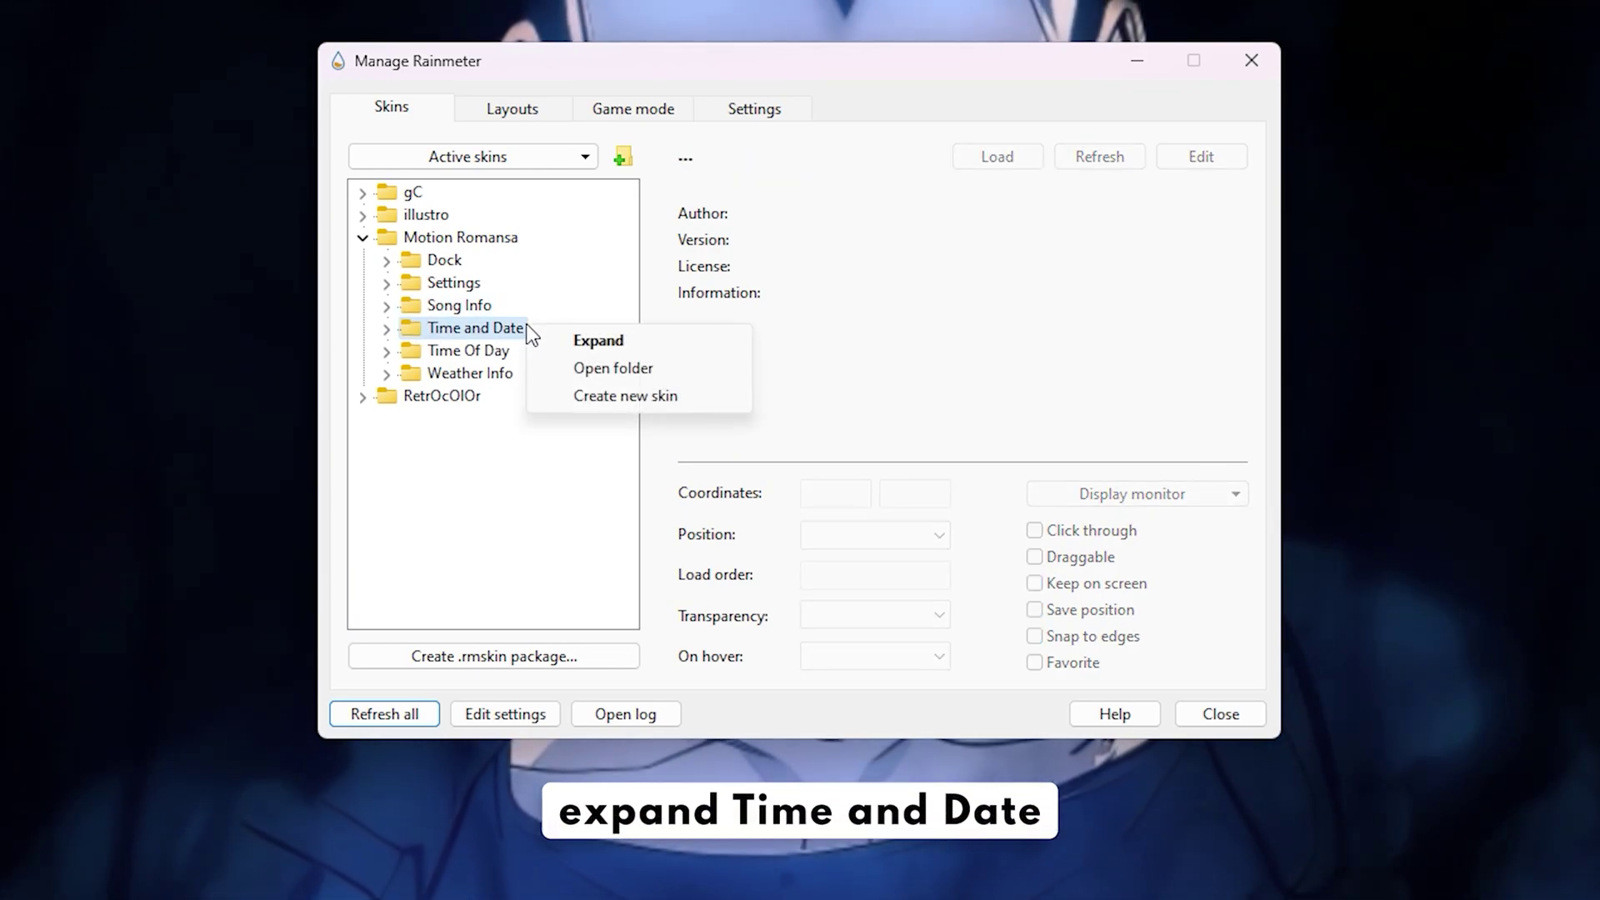
click(655, 344)
right_click(572, 345)
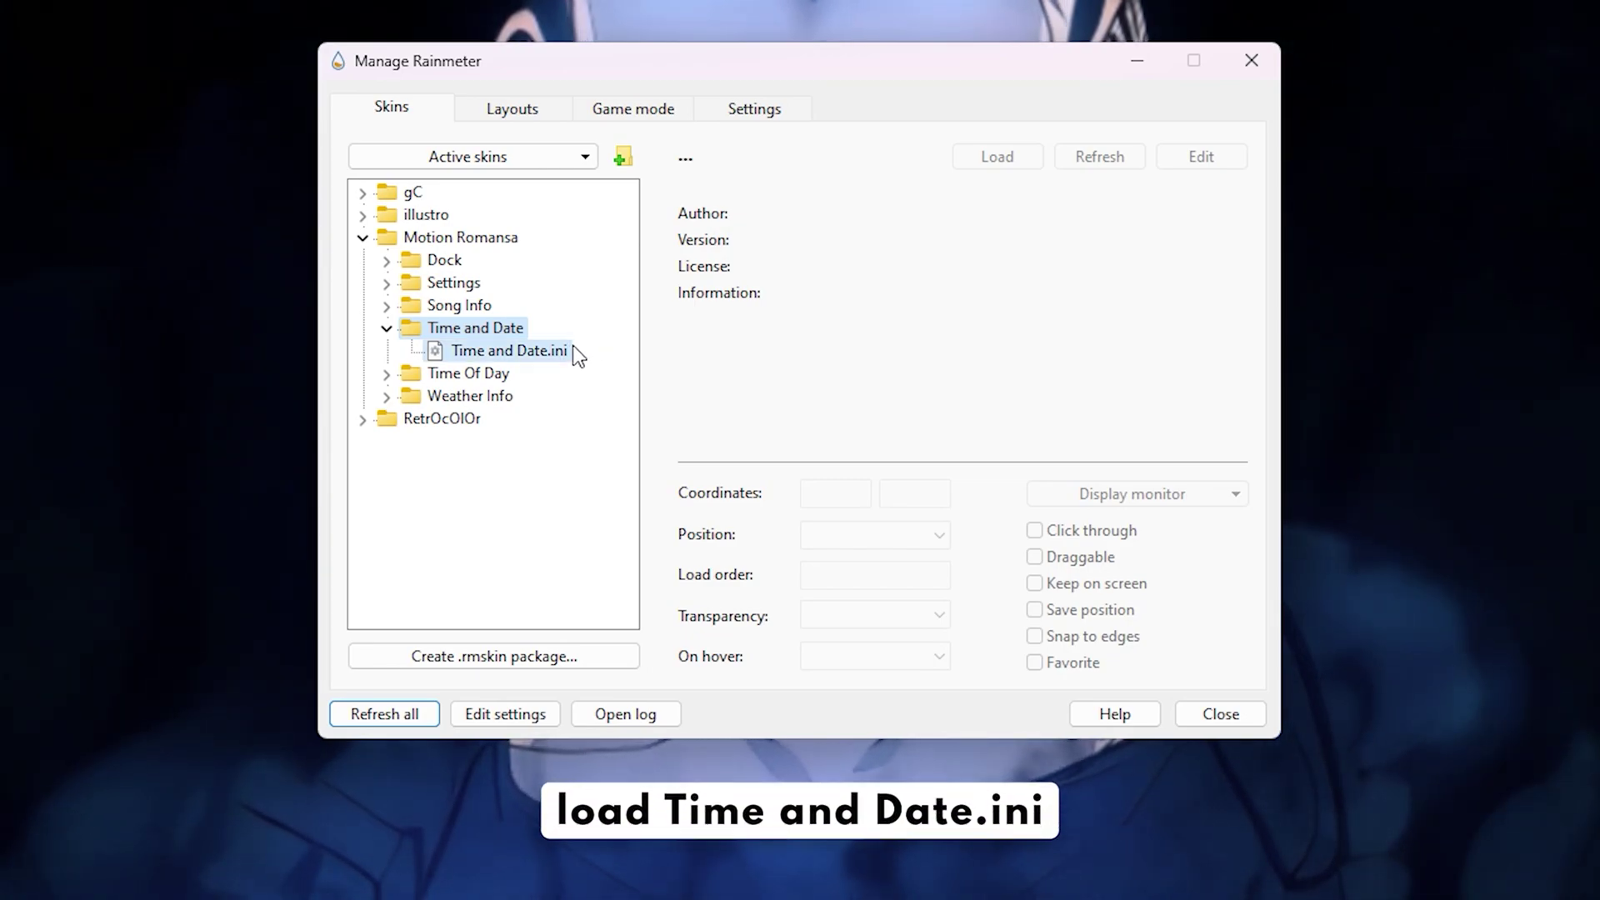
click(665, 364)
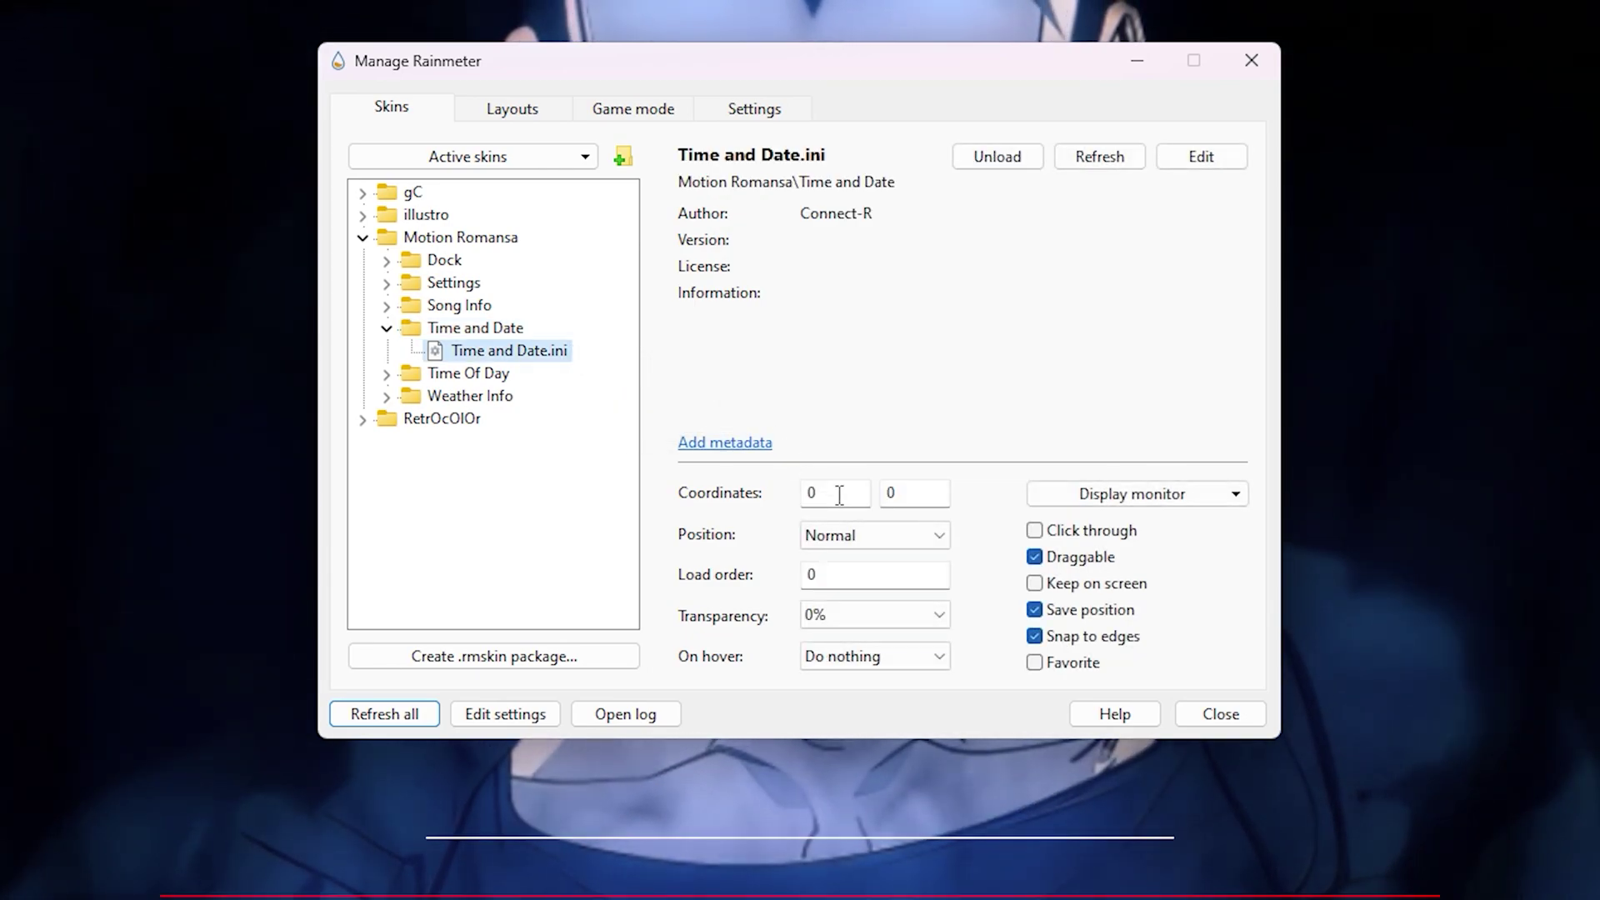
- Set the Time and Date.ini skin's coordinates to 141, 88
double_click(839, 495)
text(1)
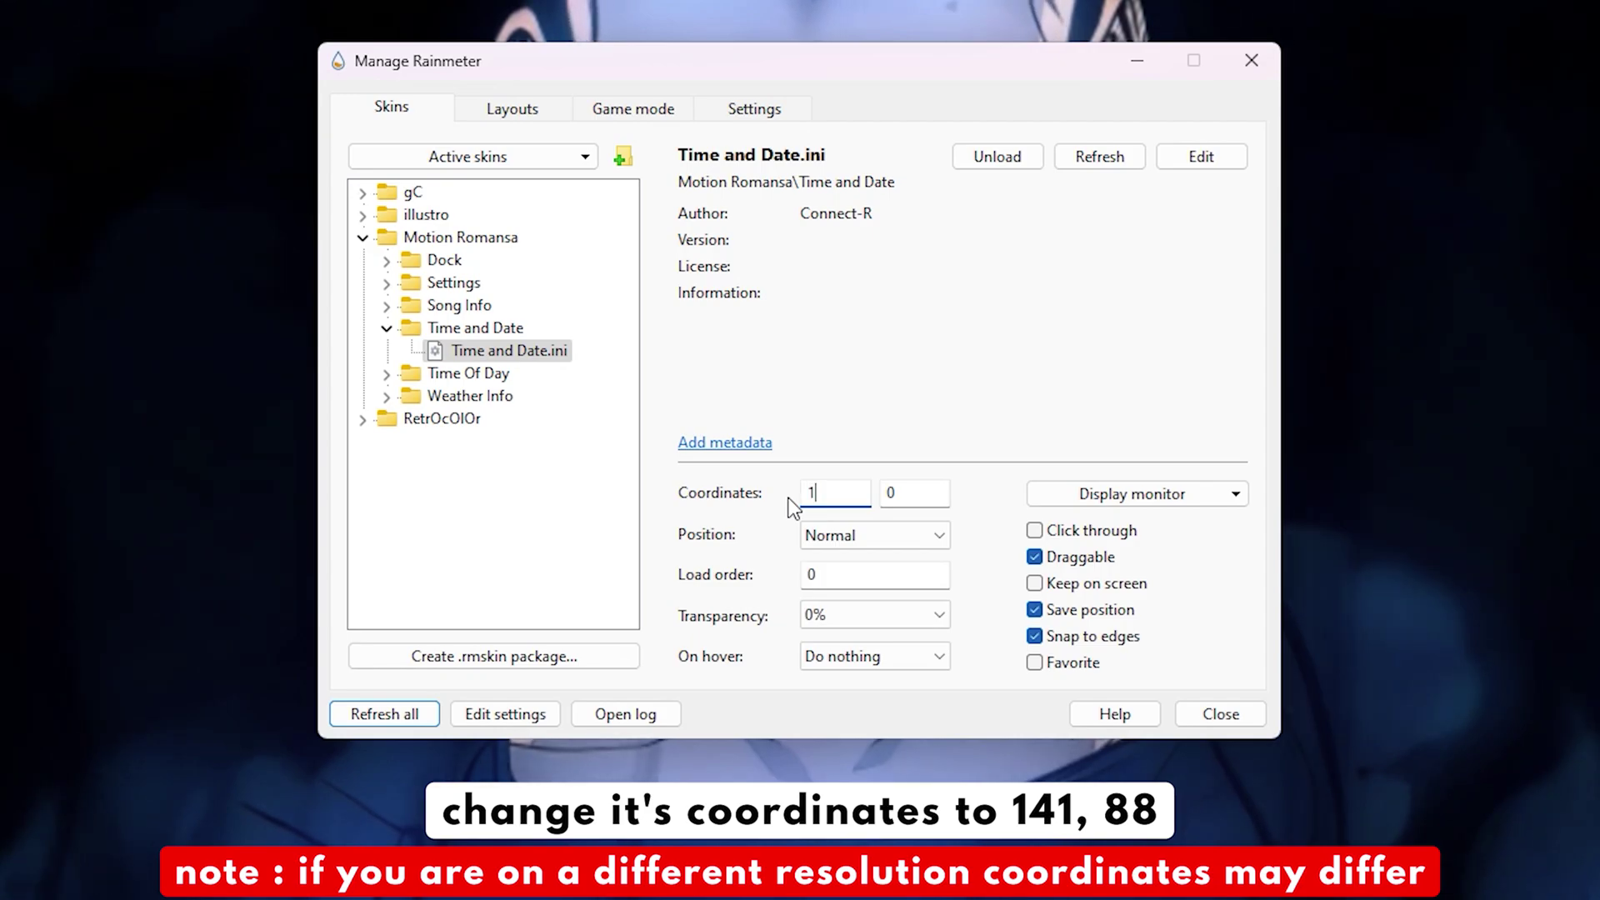
text(41)
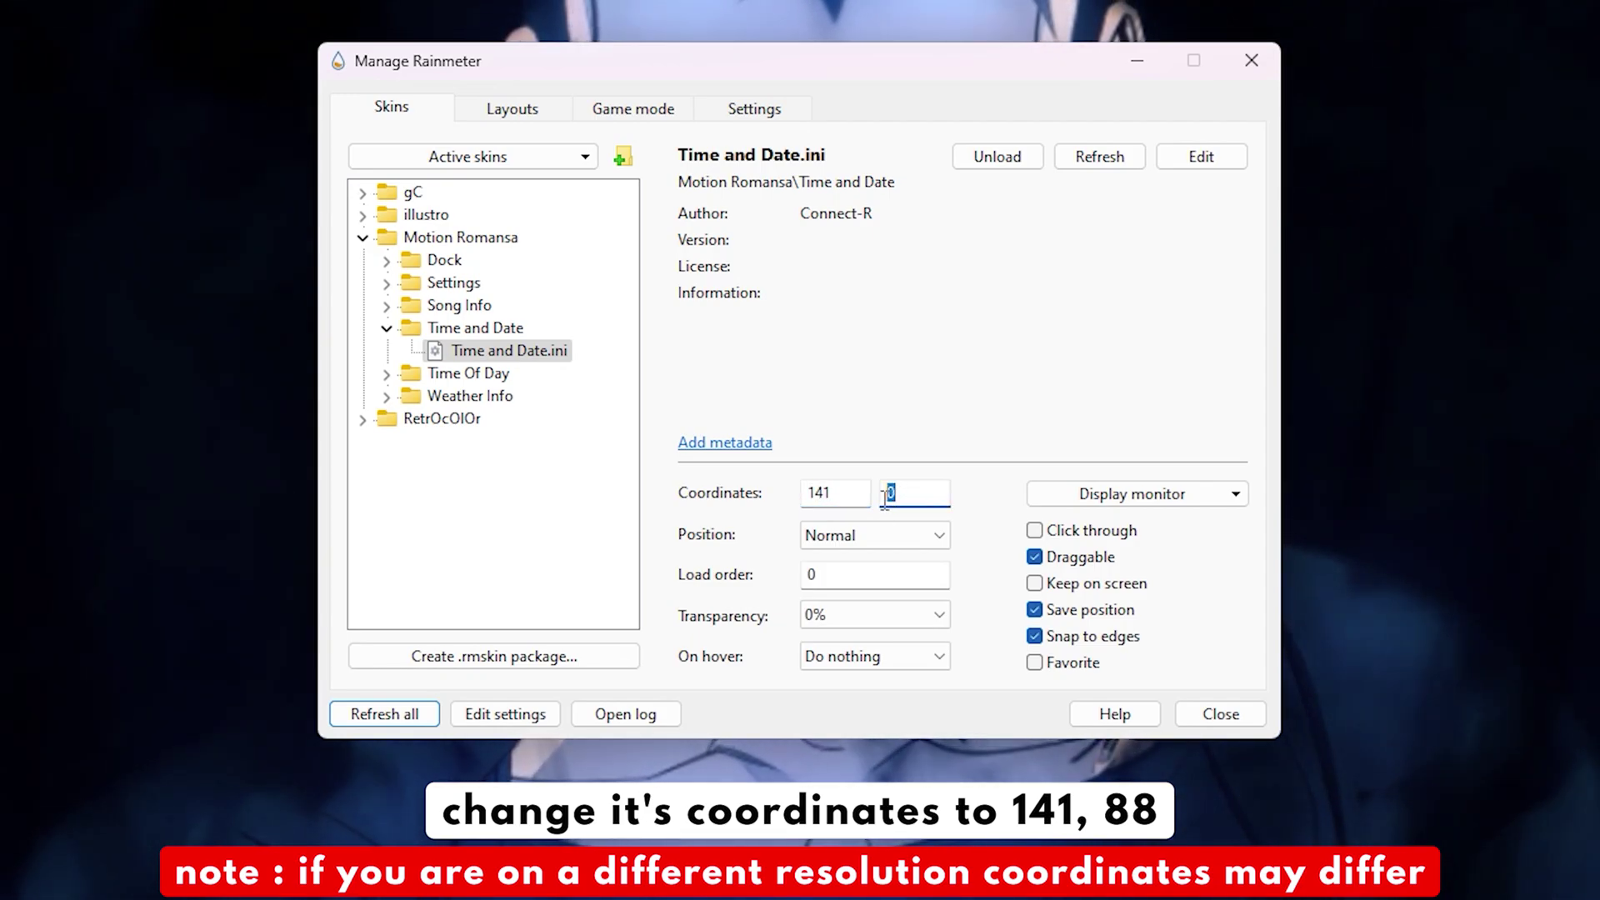
text(88)
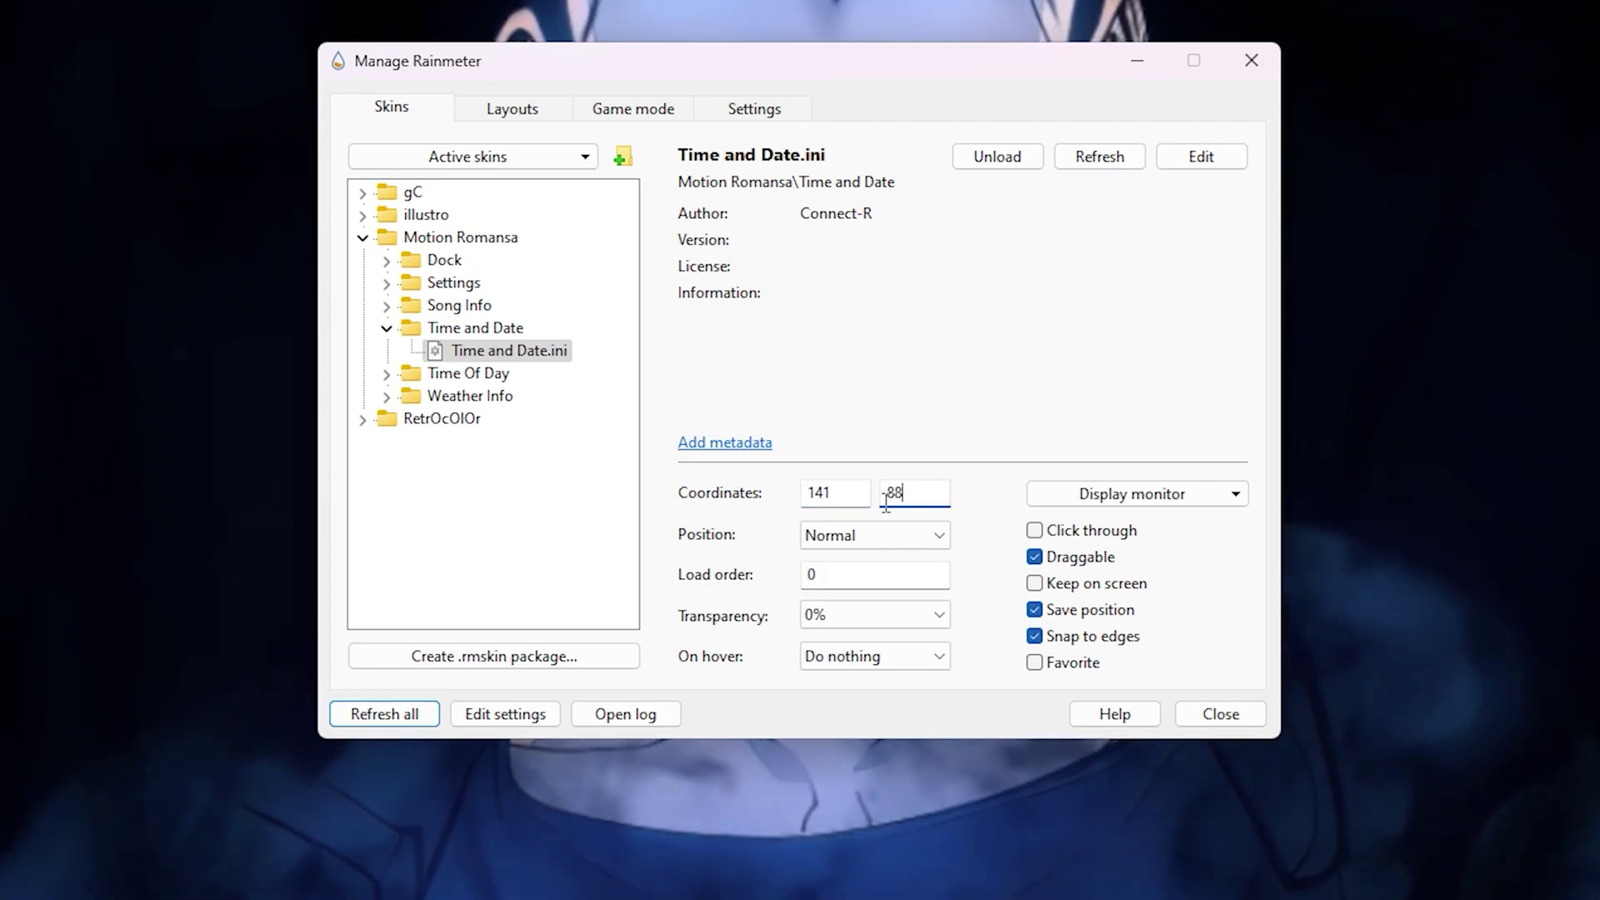
- Set the Time and Date.ini skin's position to On desktop with Draggable disabled, and collapse the Time and Date folder
click(883, 533)
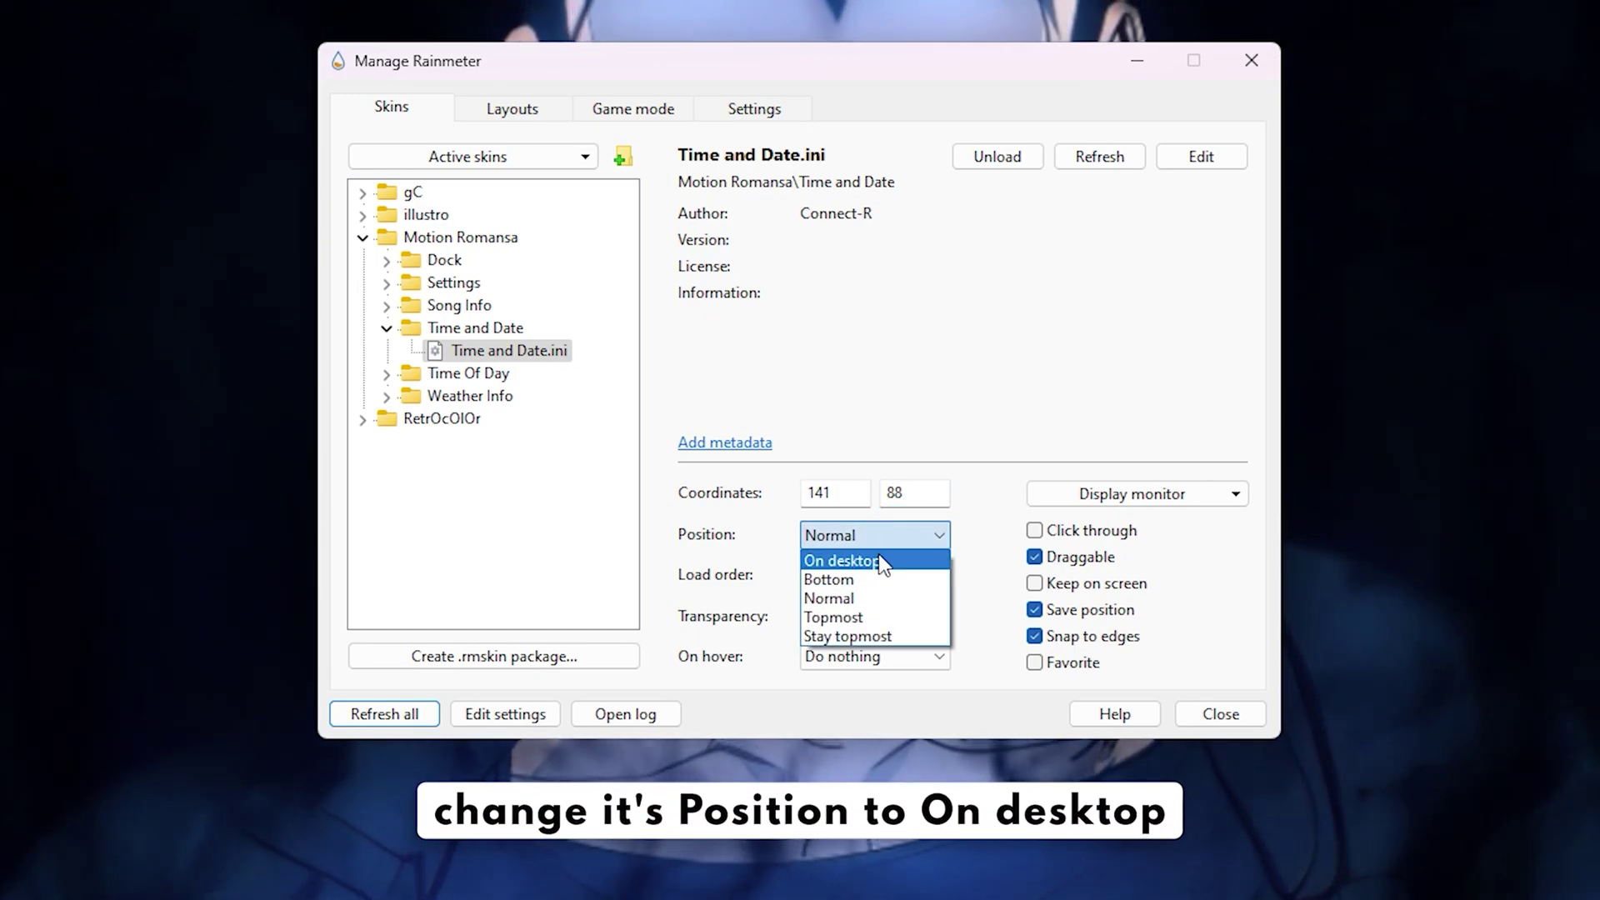
click(881, 561)
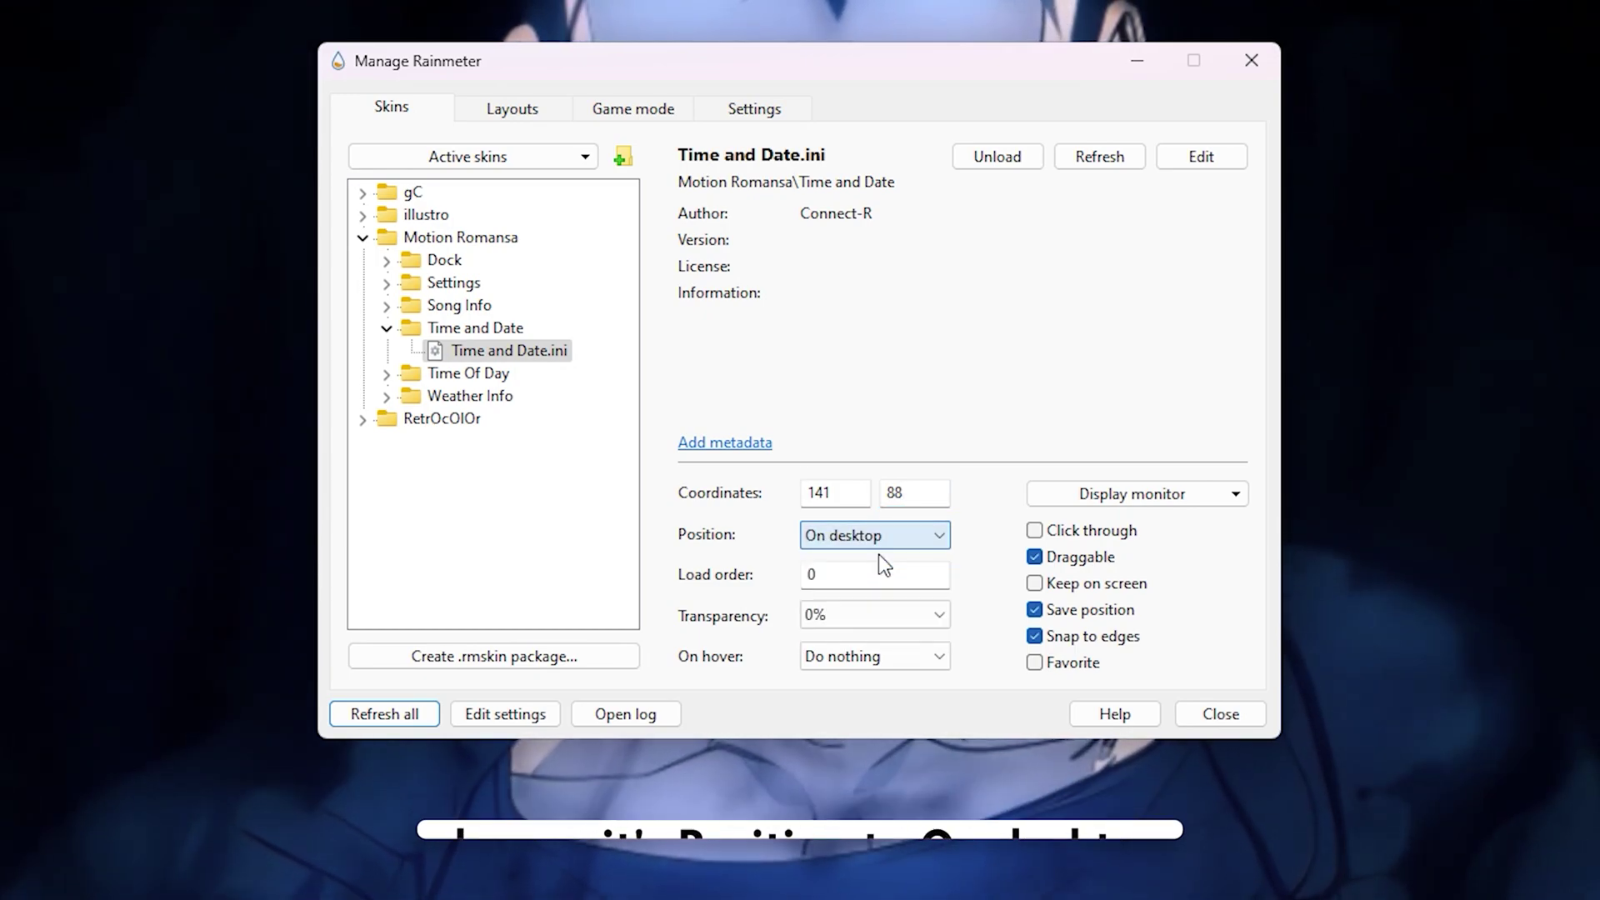
click(1034, 557)
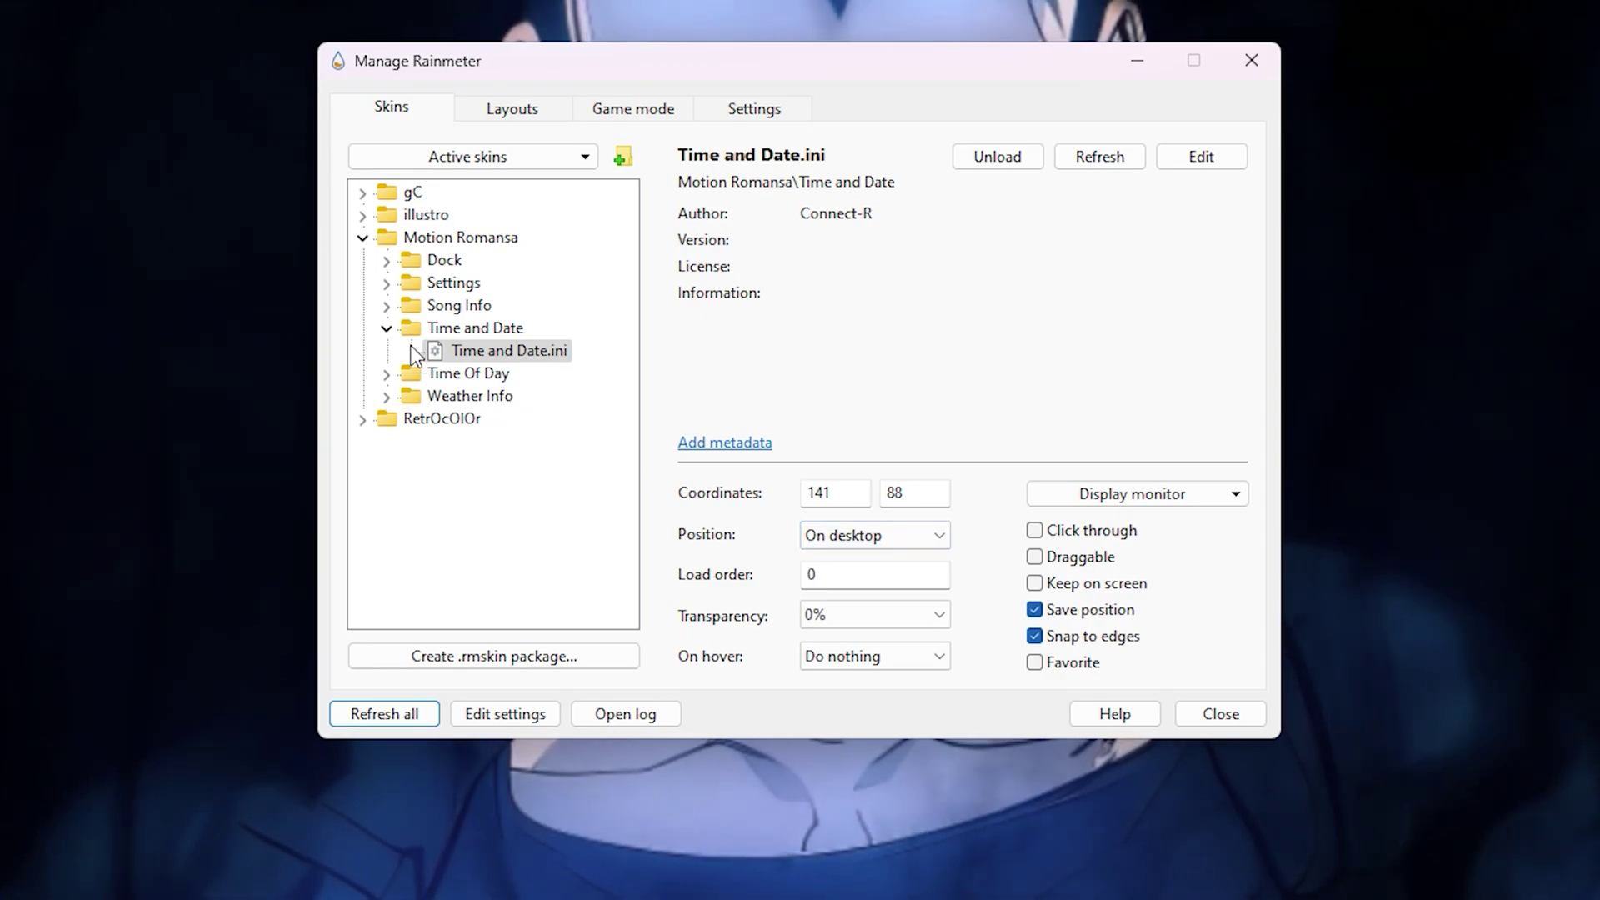
click(387, 328)
- Expand the Time Of Day folder under Motion Romansa and load Time Of Day.ini
right_click(518, 352)
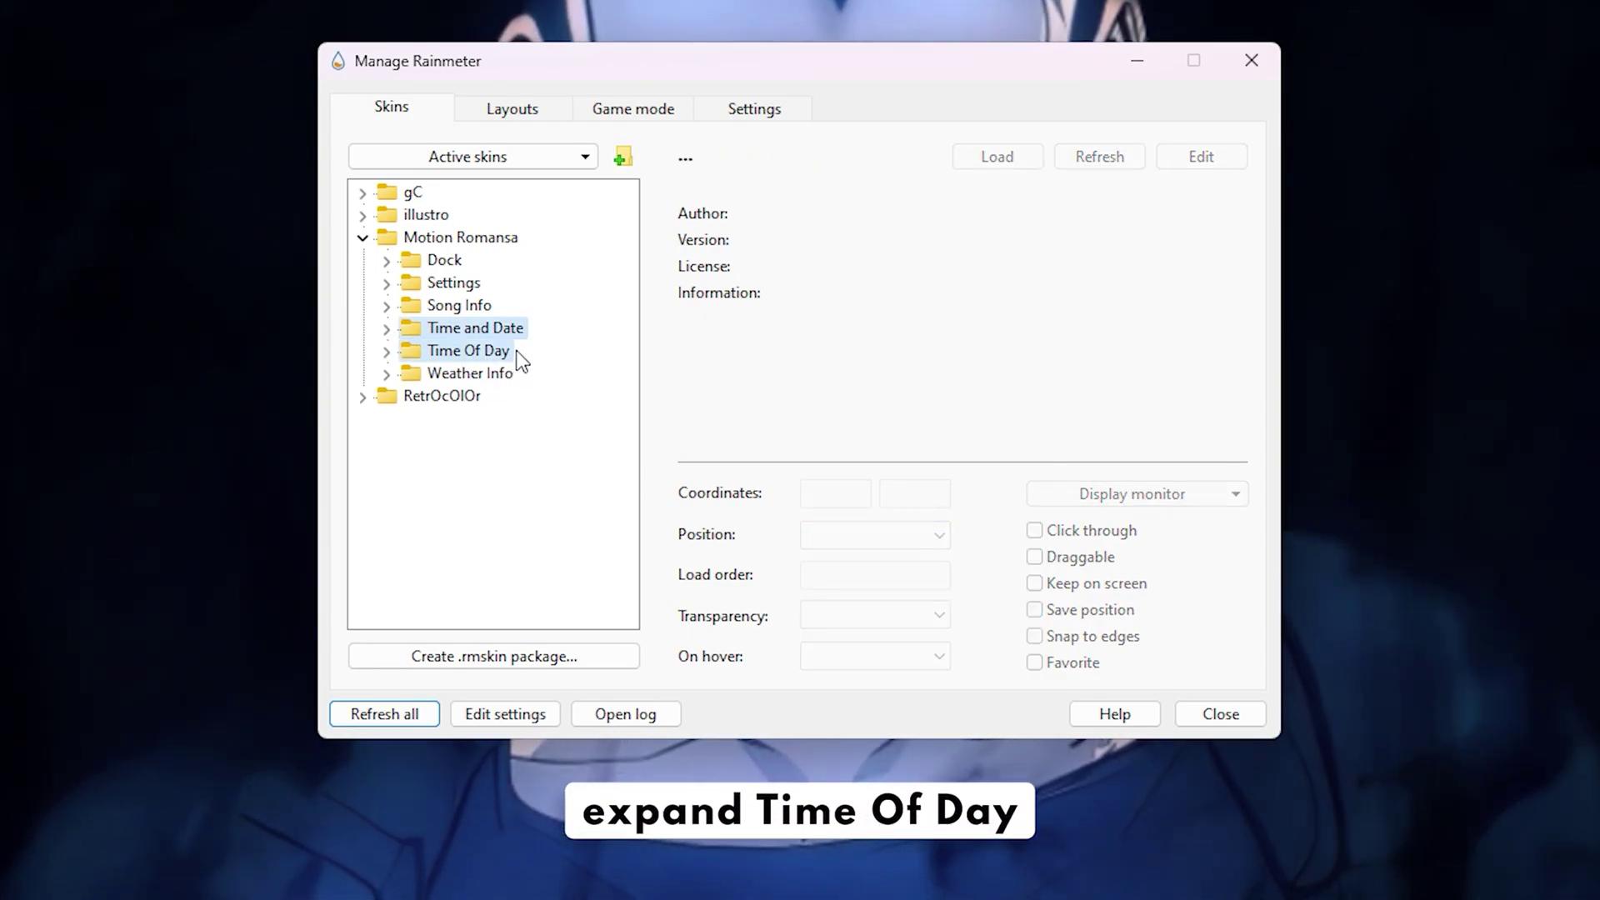
click(640, 376)
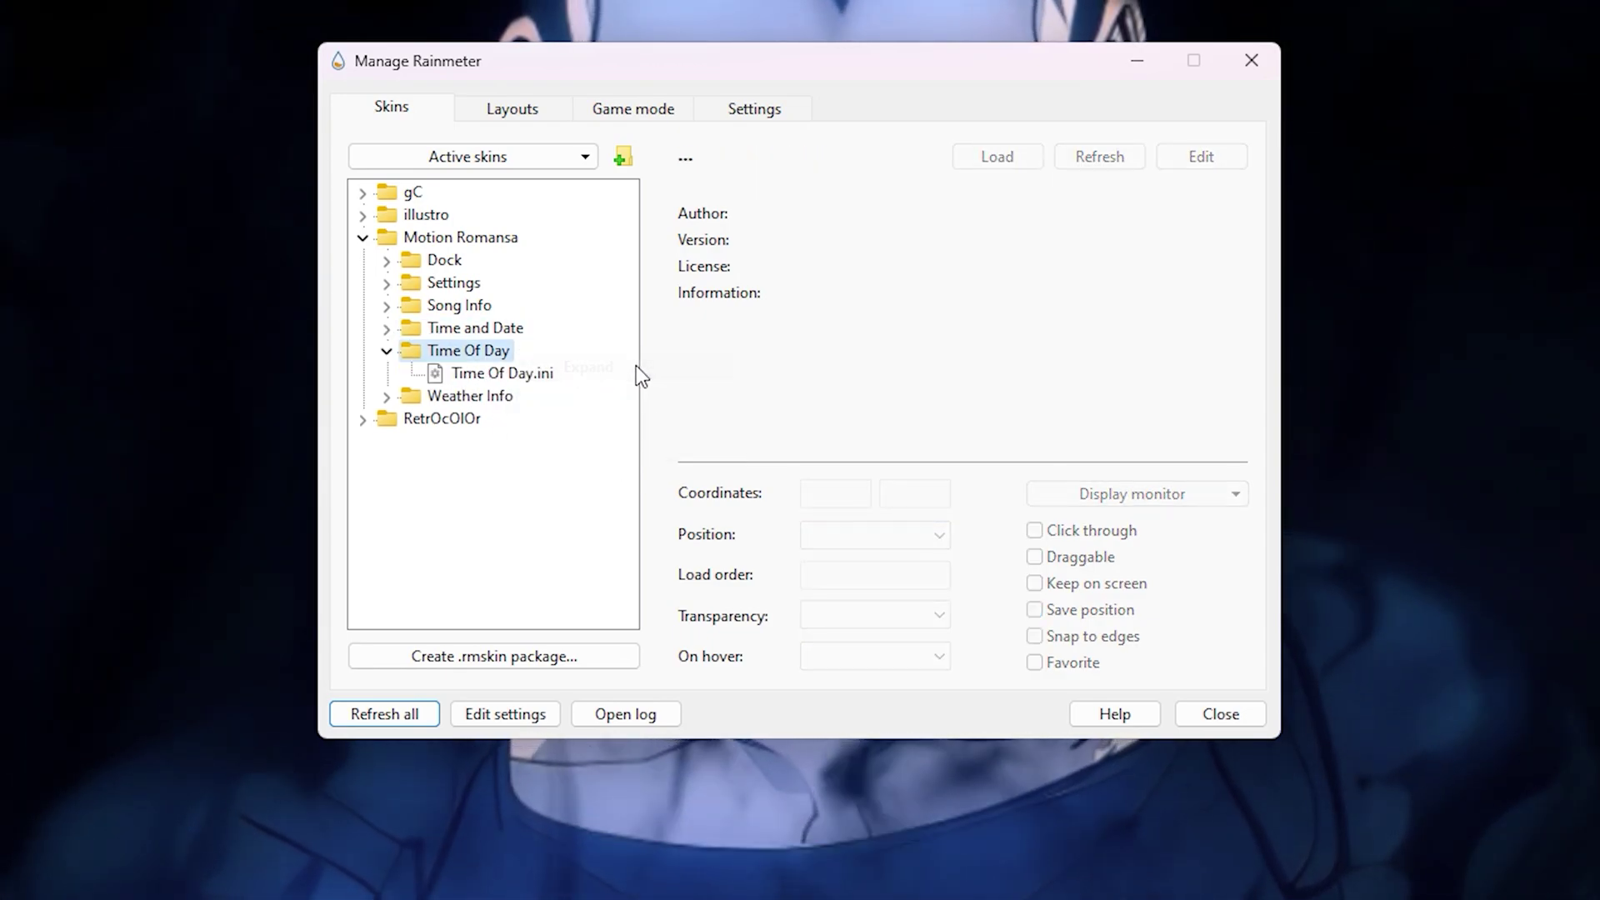
right_click(563, 371)
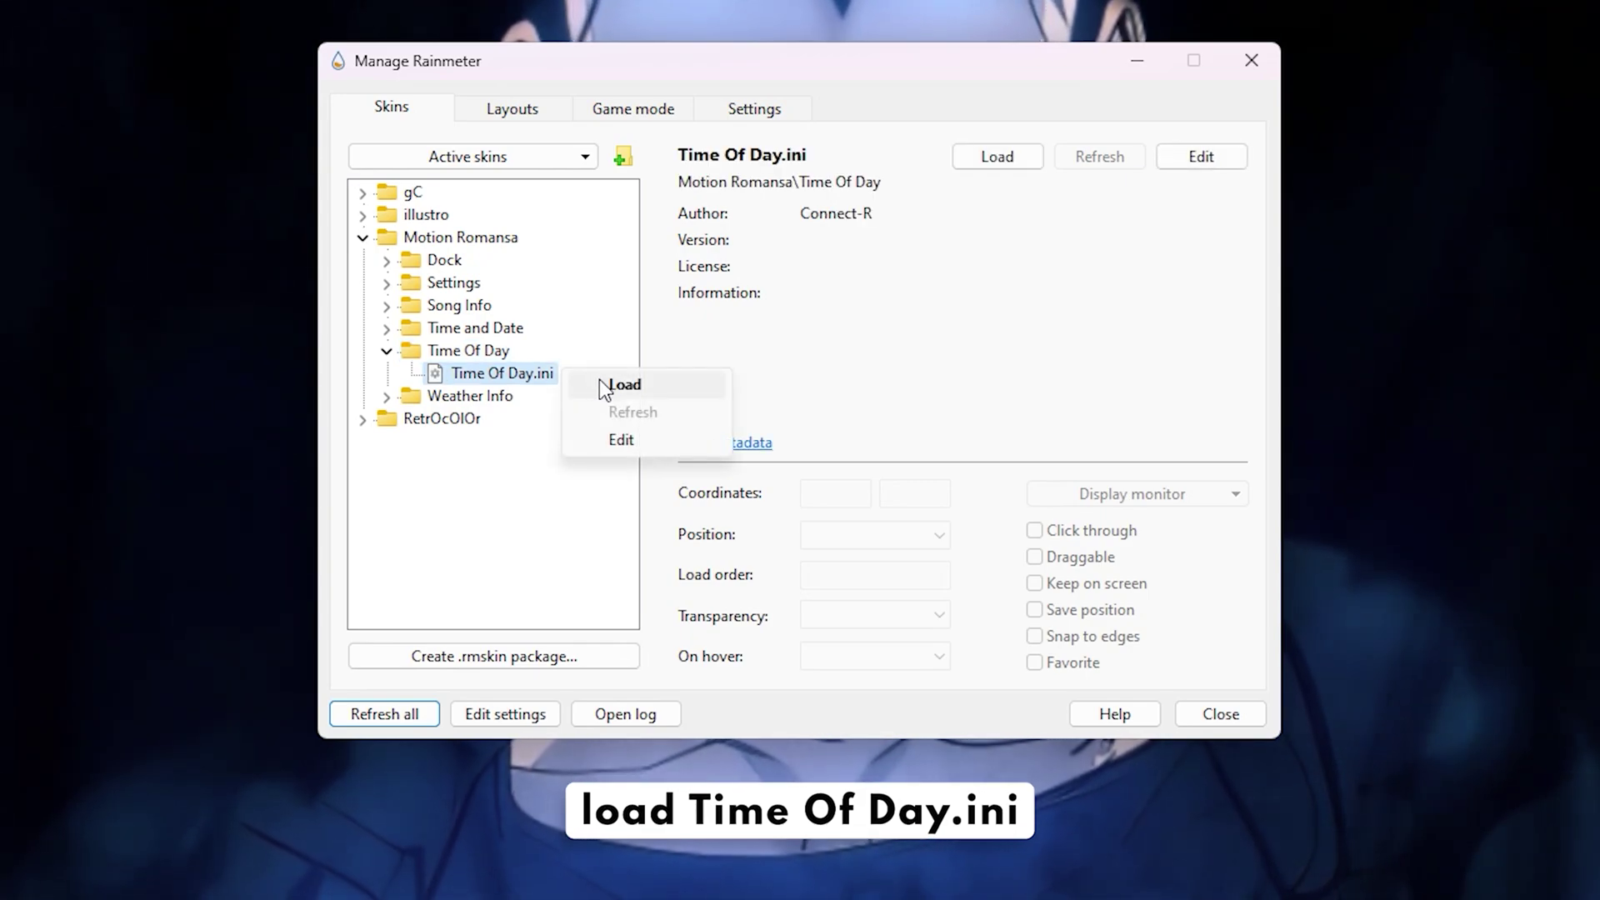
click(648, 386)
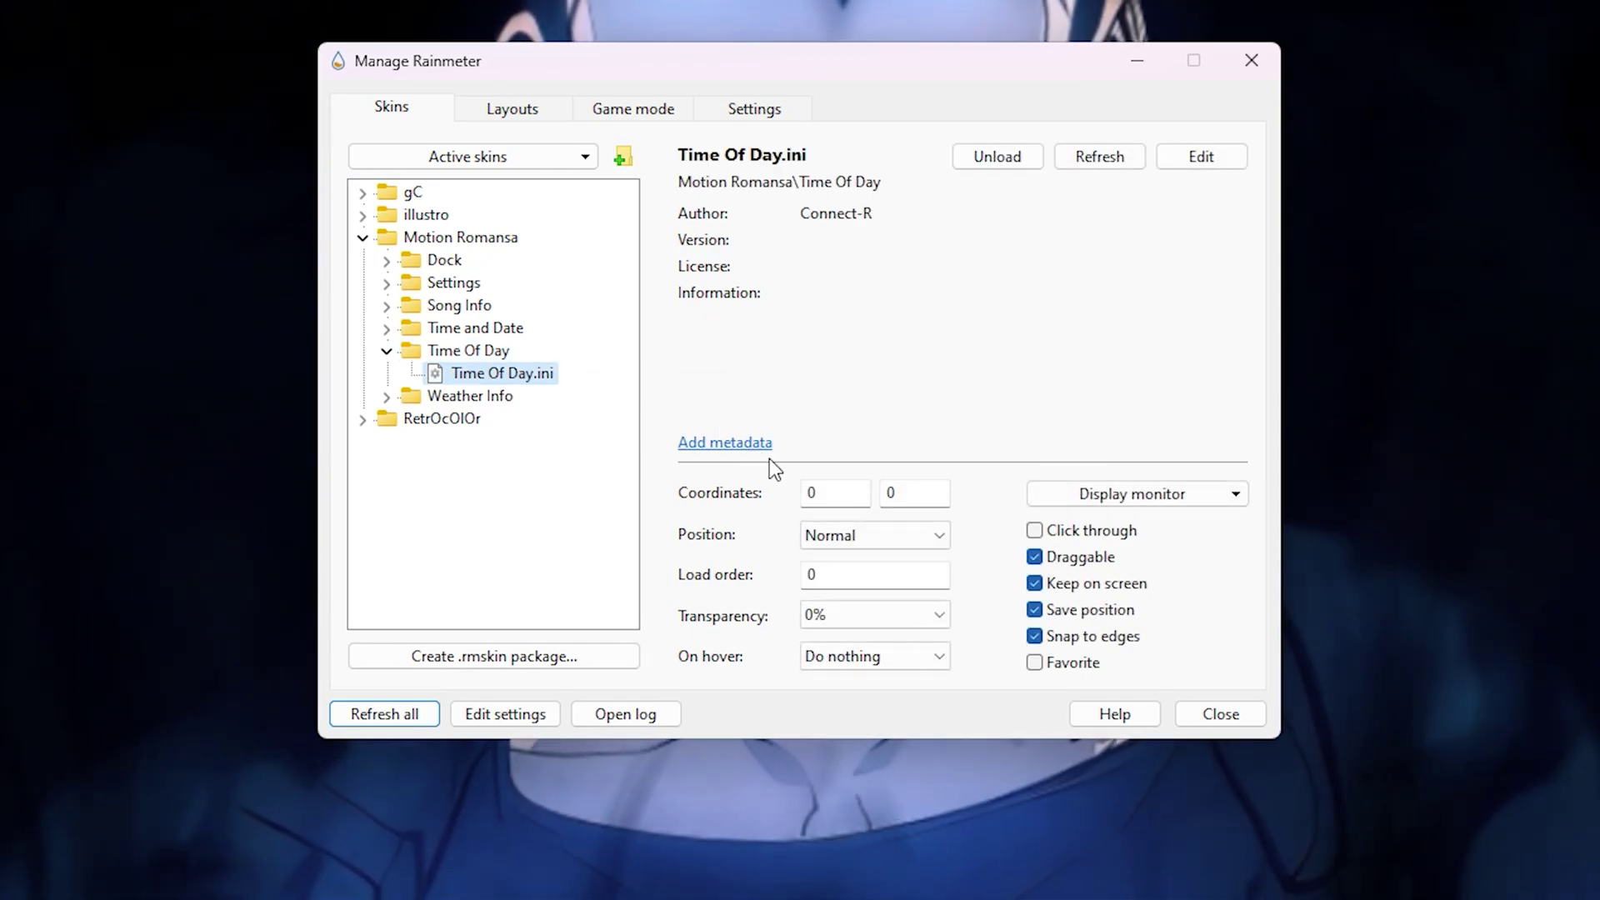
- Set the Time Of Day.ini skin's coordinates to 360, 488
click(824, 491)
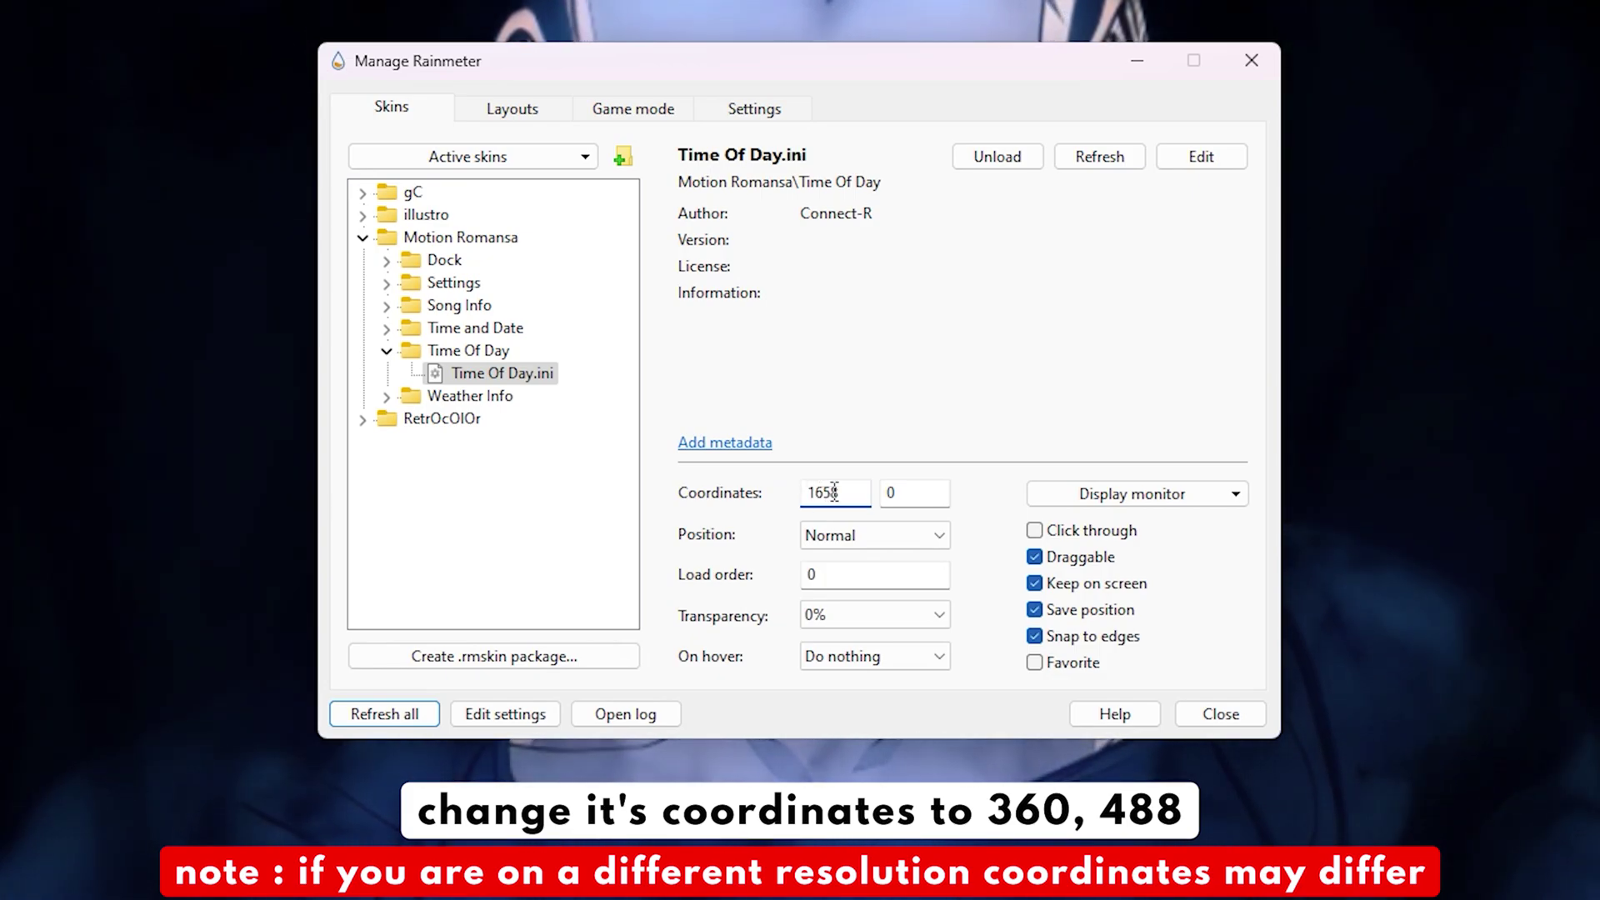
double_click(798, 492)
text(360)
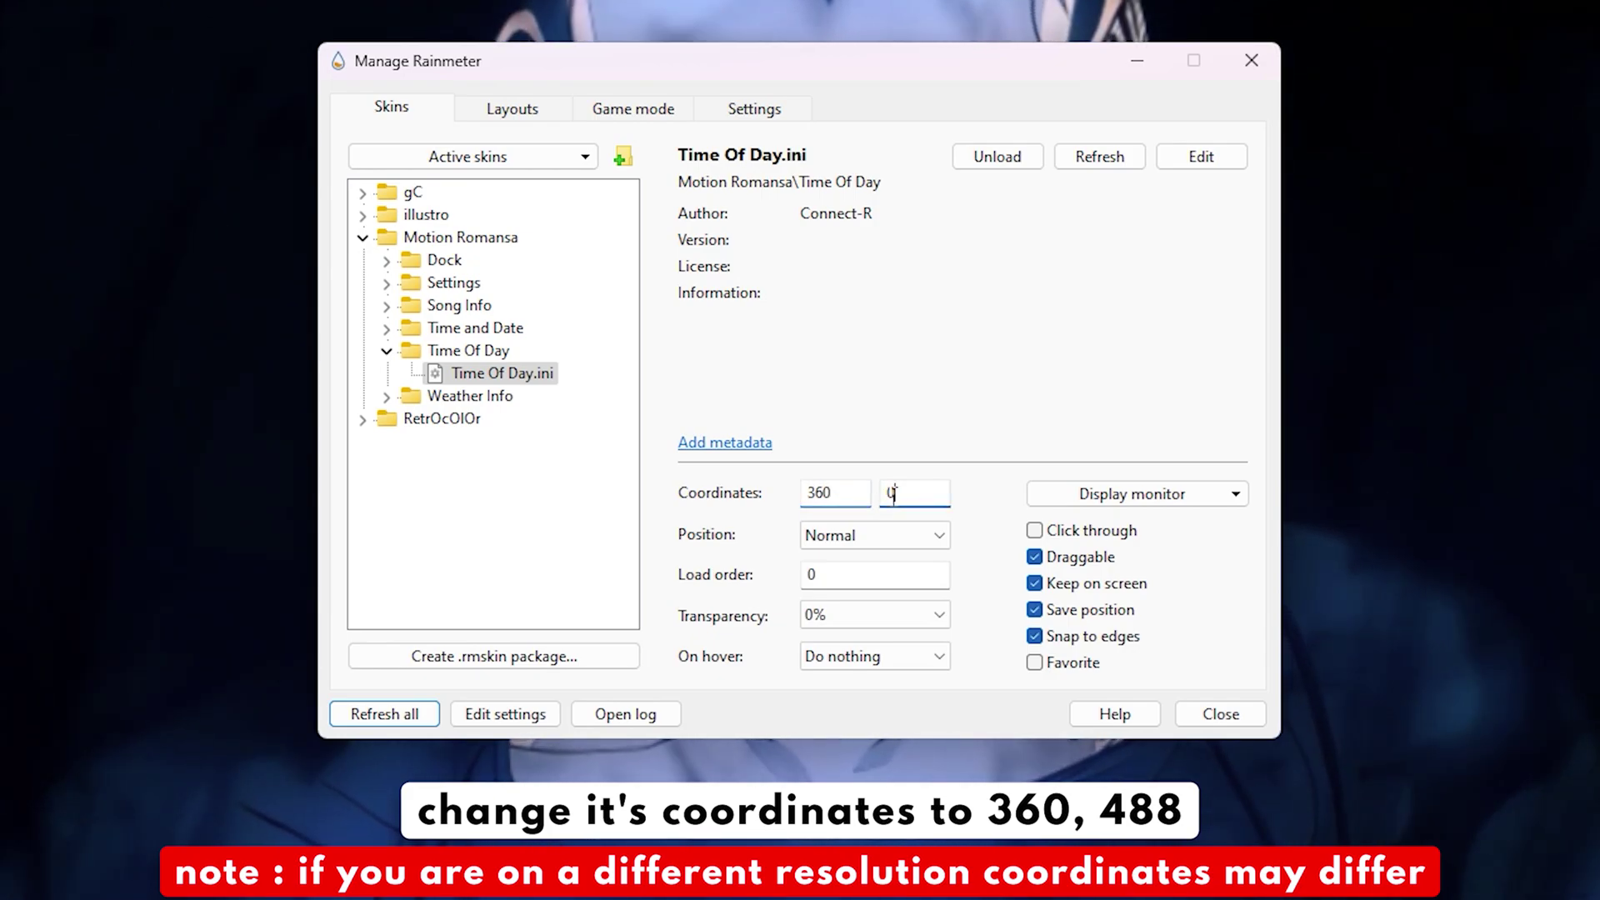
double_click(884, 495)
text(488)
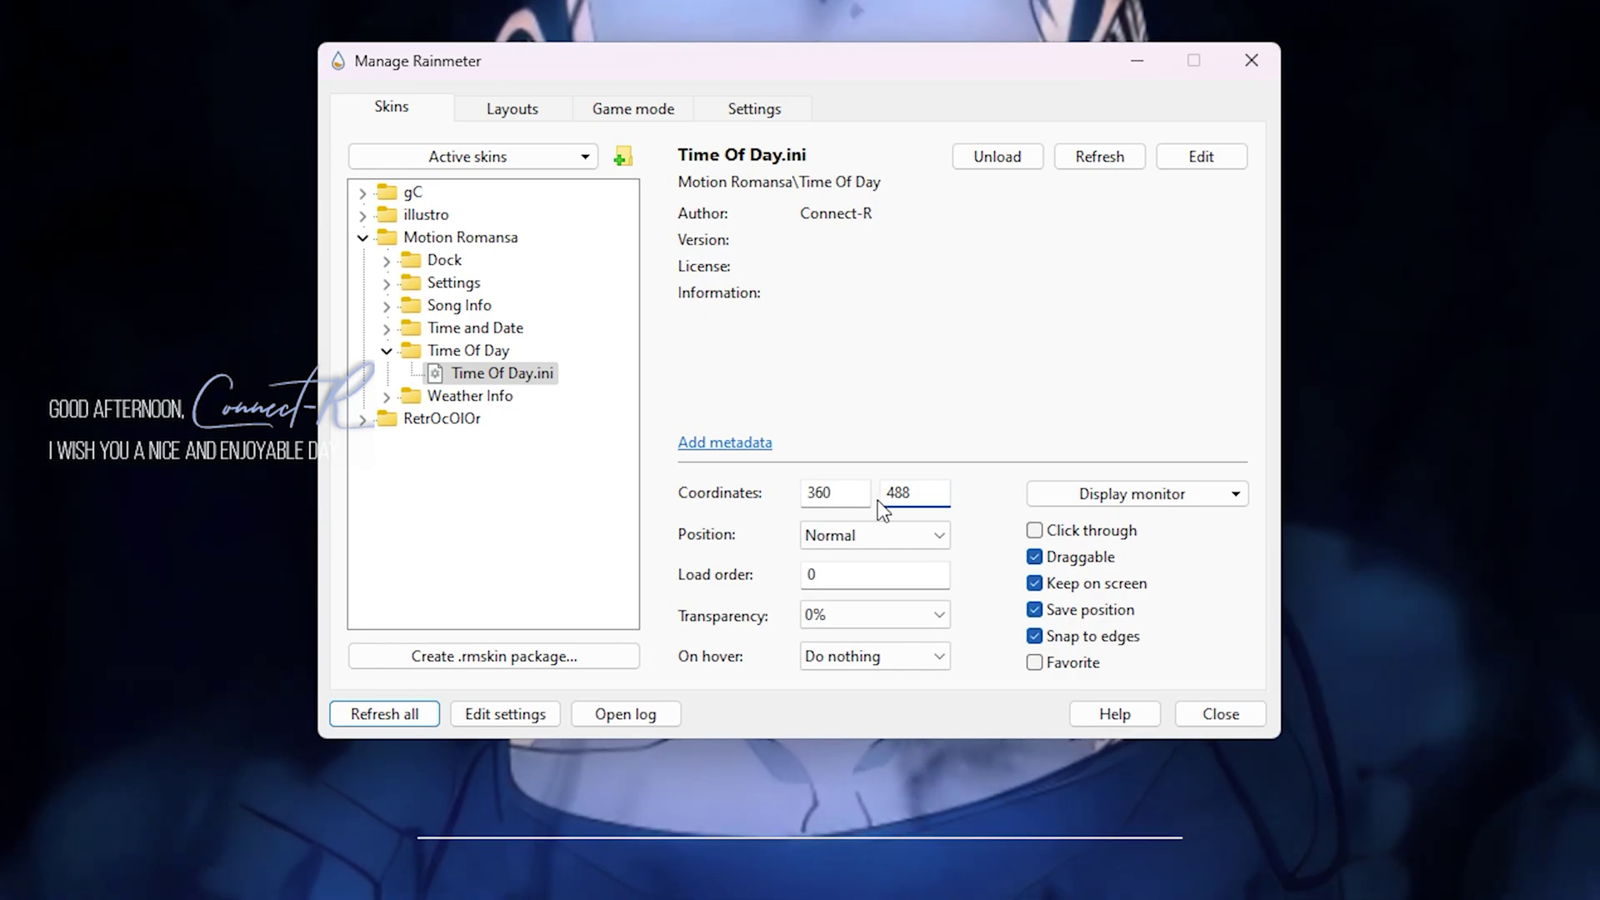
- Set the Time Of Day.ini skin's position to On desktop with Draggable disabled, and collapse the Motion Romansa folder
click(880, 524)
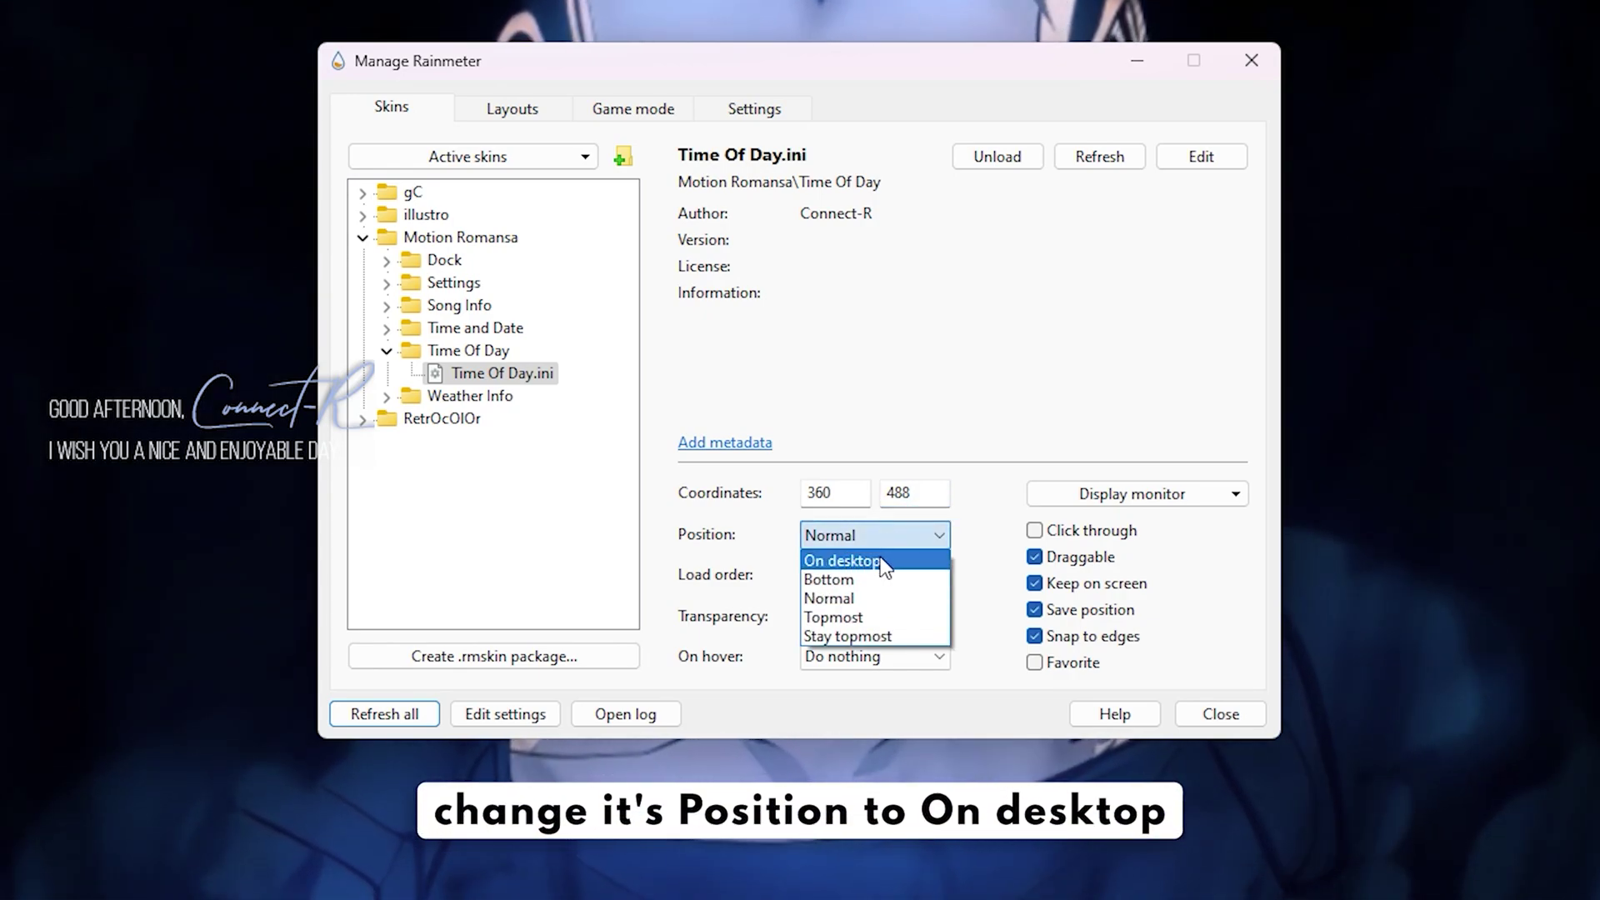
click(885, 563)
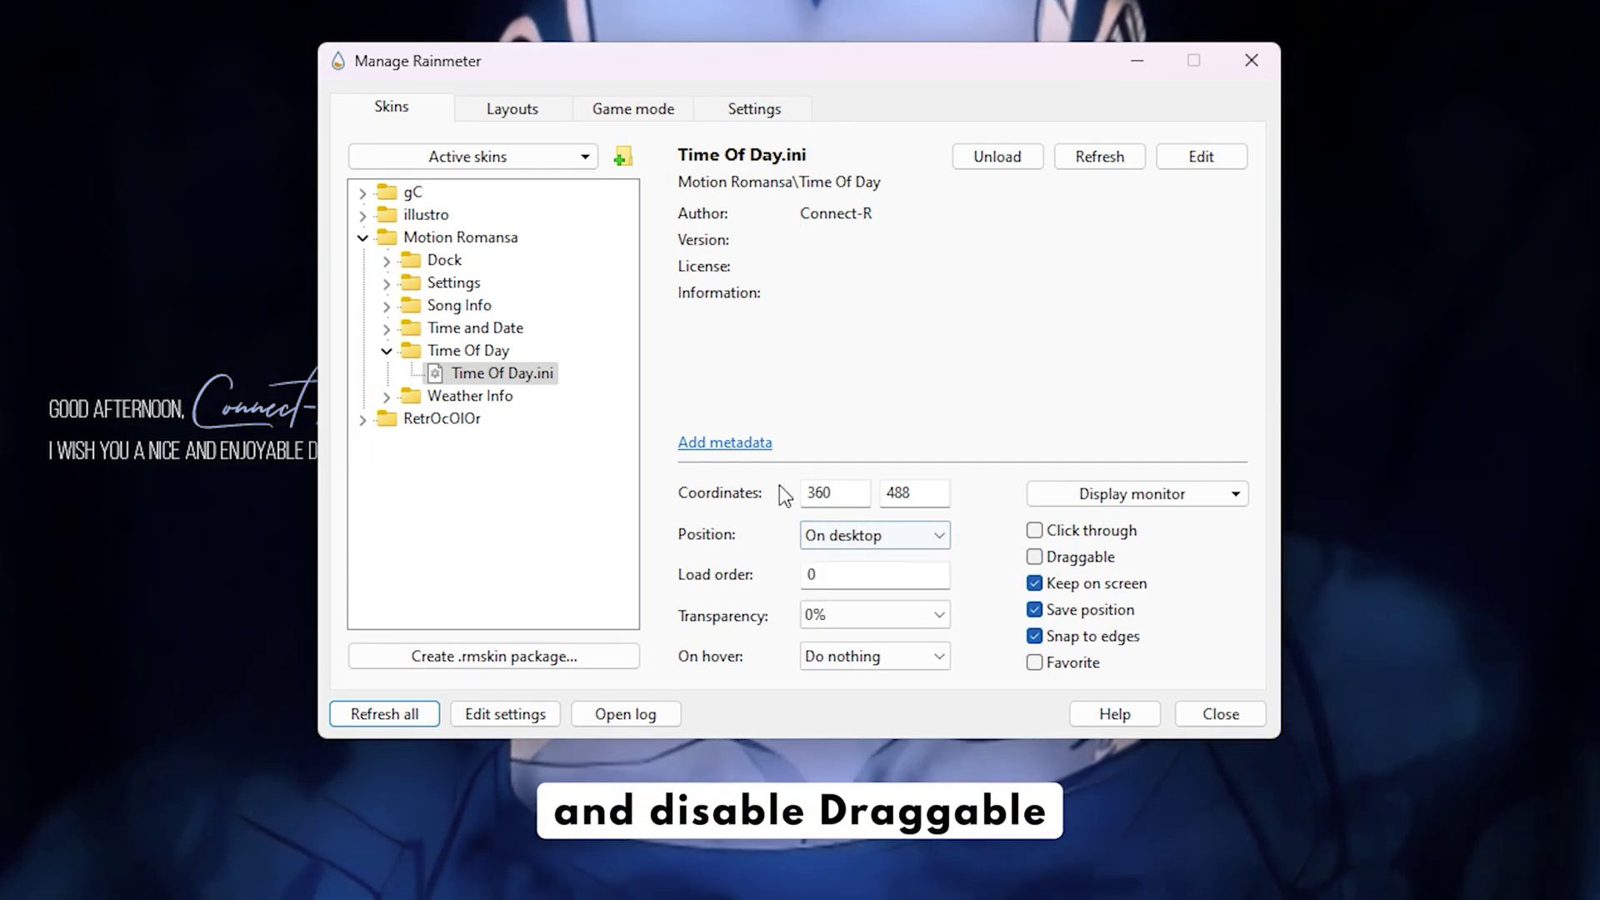
click(363, 238)
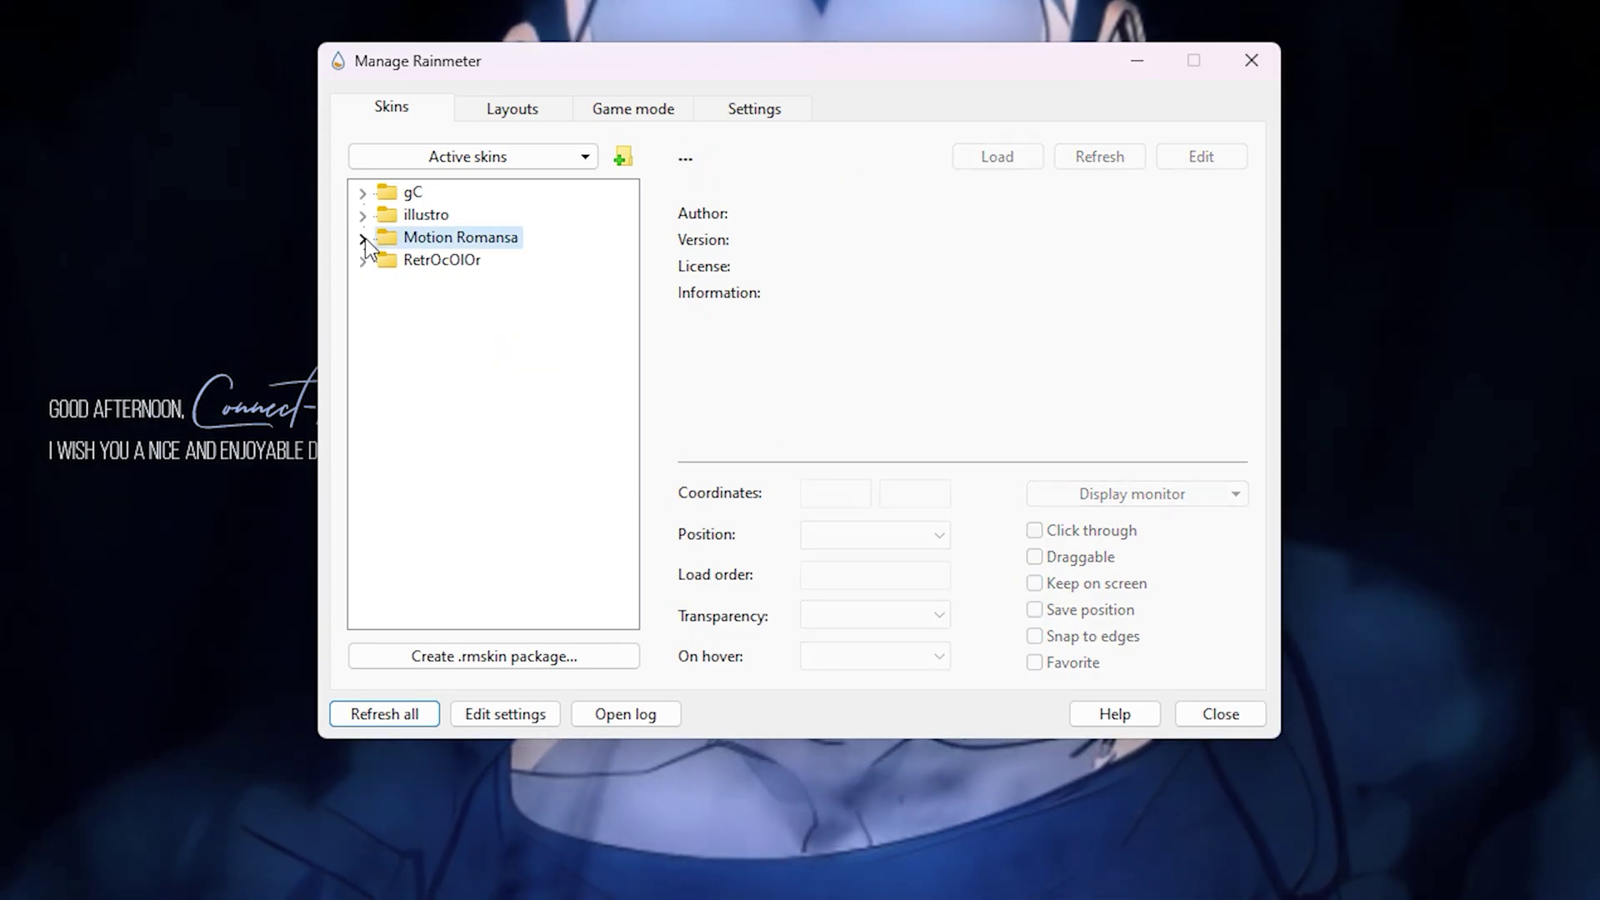
- Expand the RetrOcOlOr folder and its Visualizer subfolder, and load Visualizer.ini
right_click(486, 260)
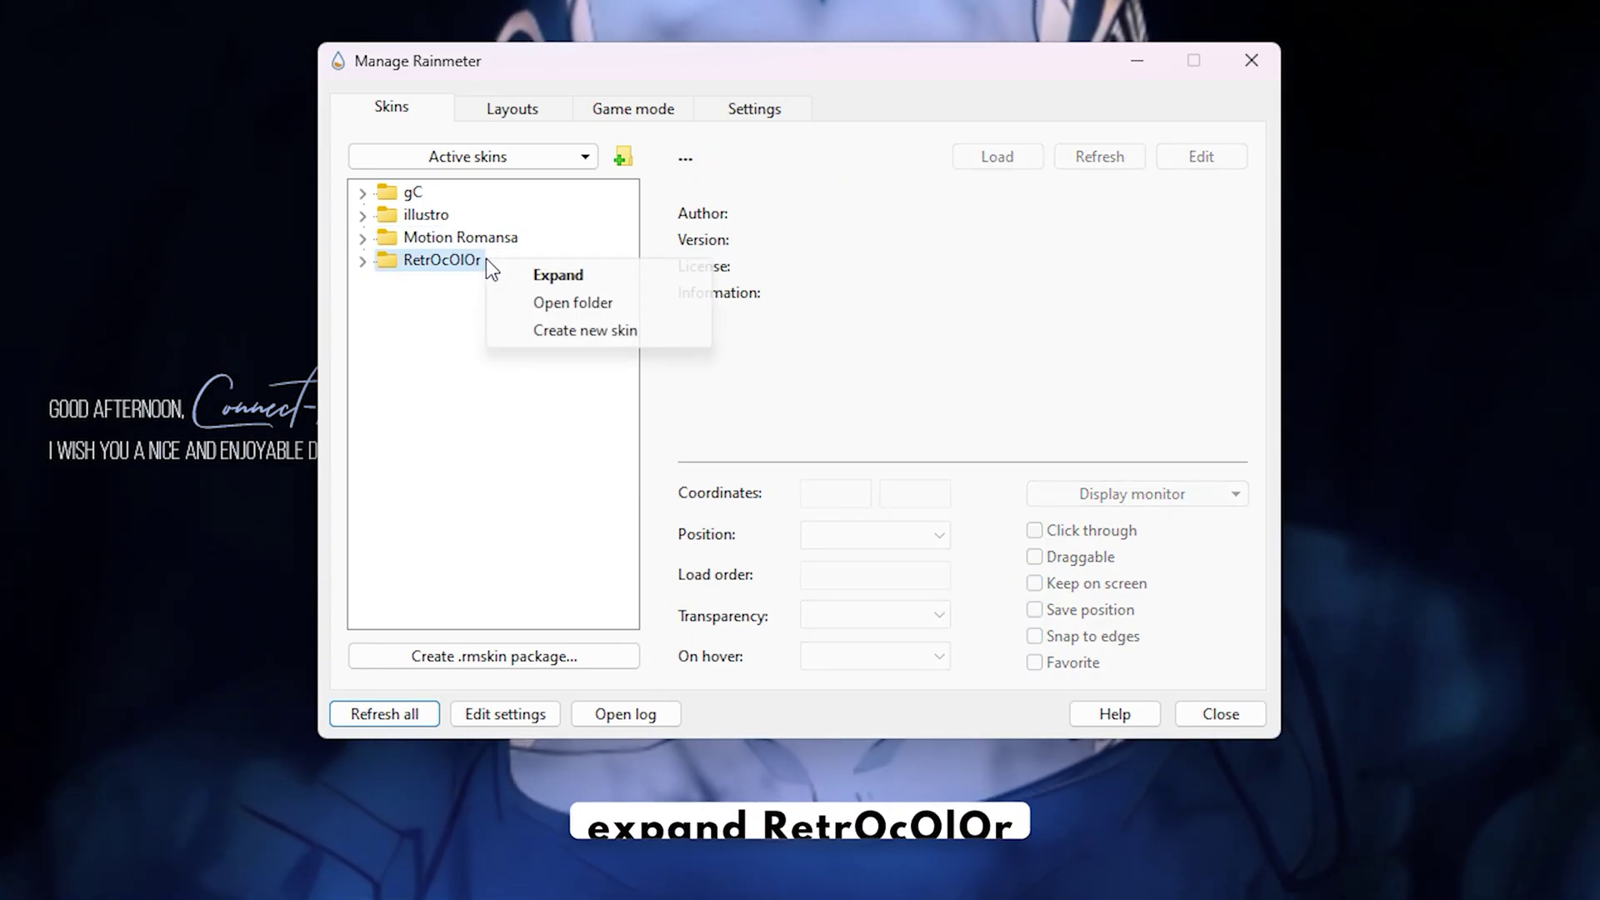
click(618, 283)
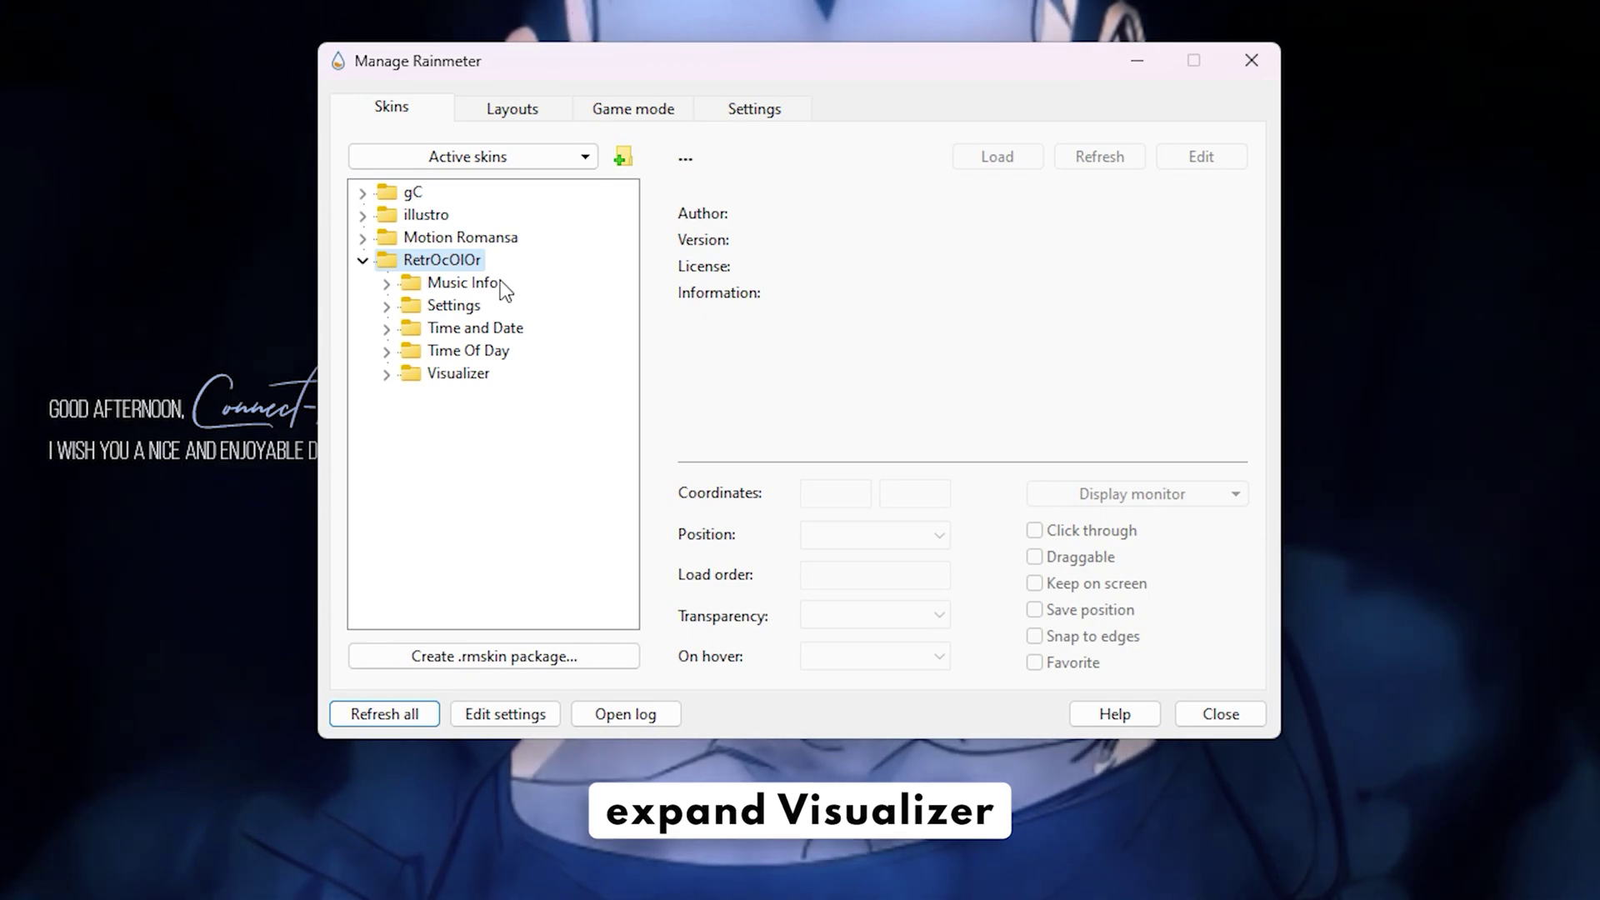
right_click(489, 370)
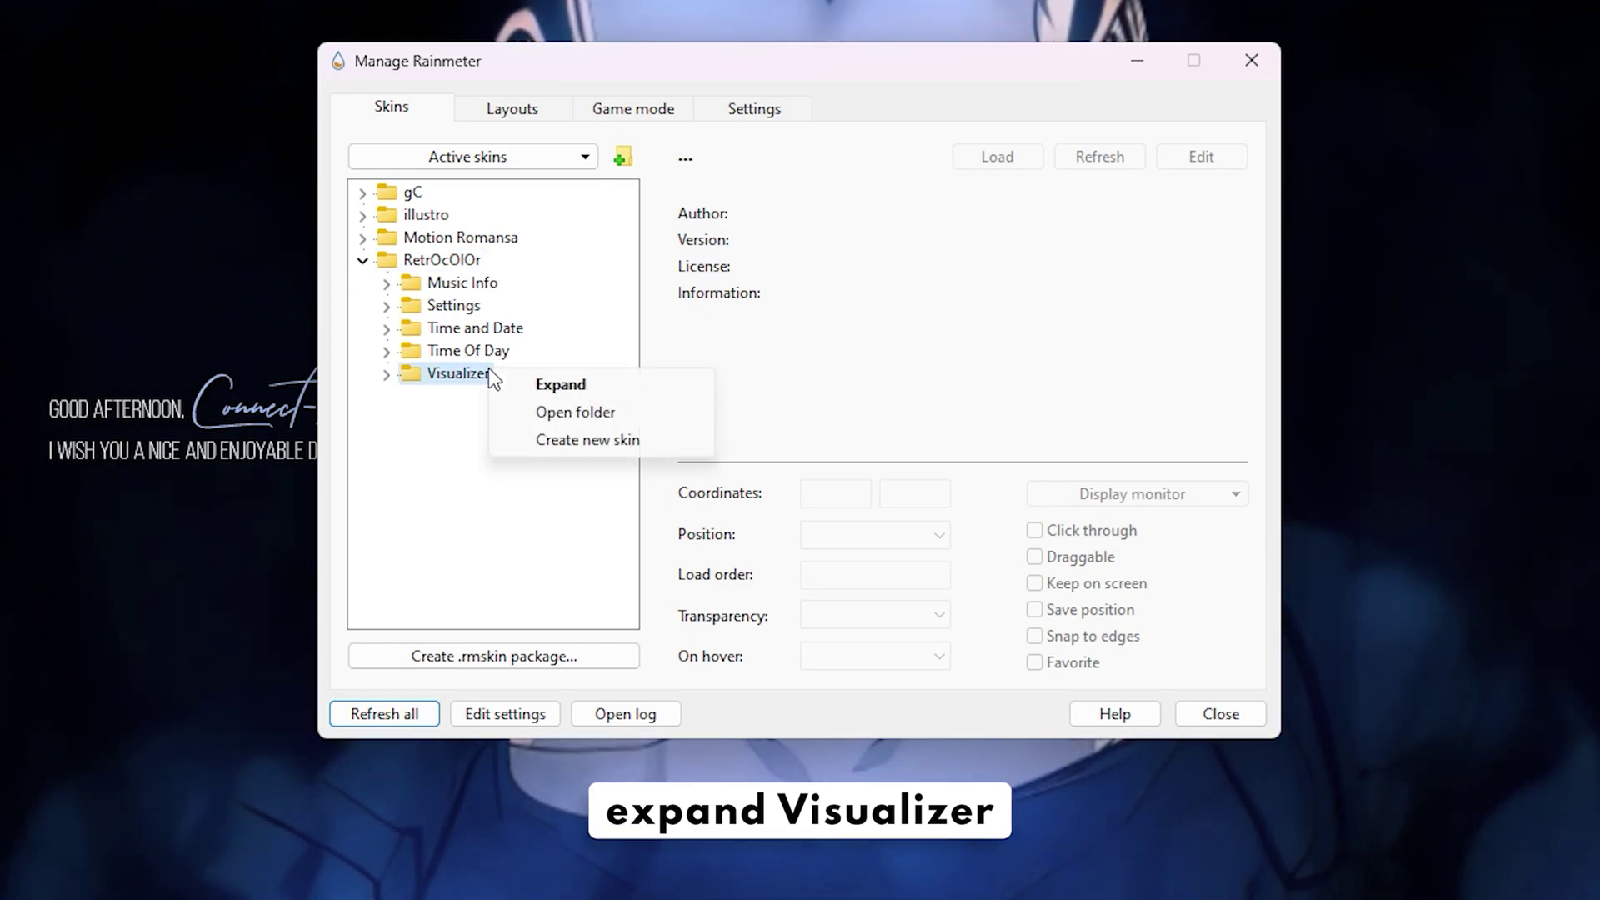
click(614, 384)
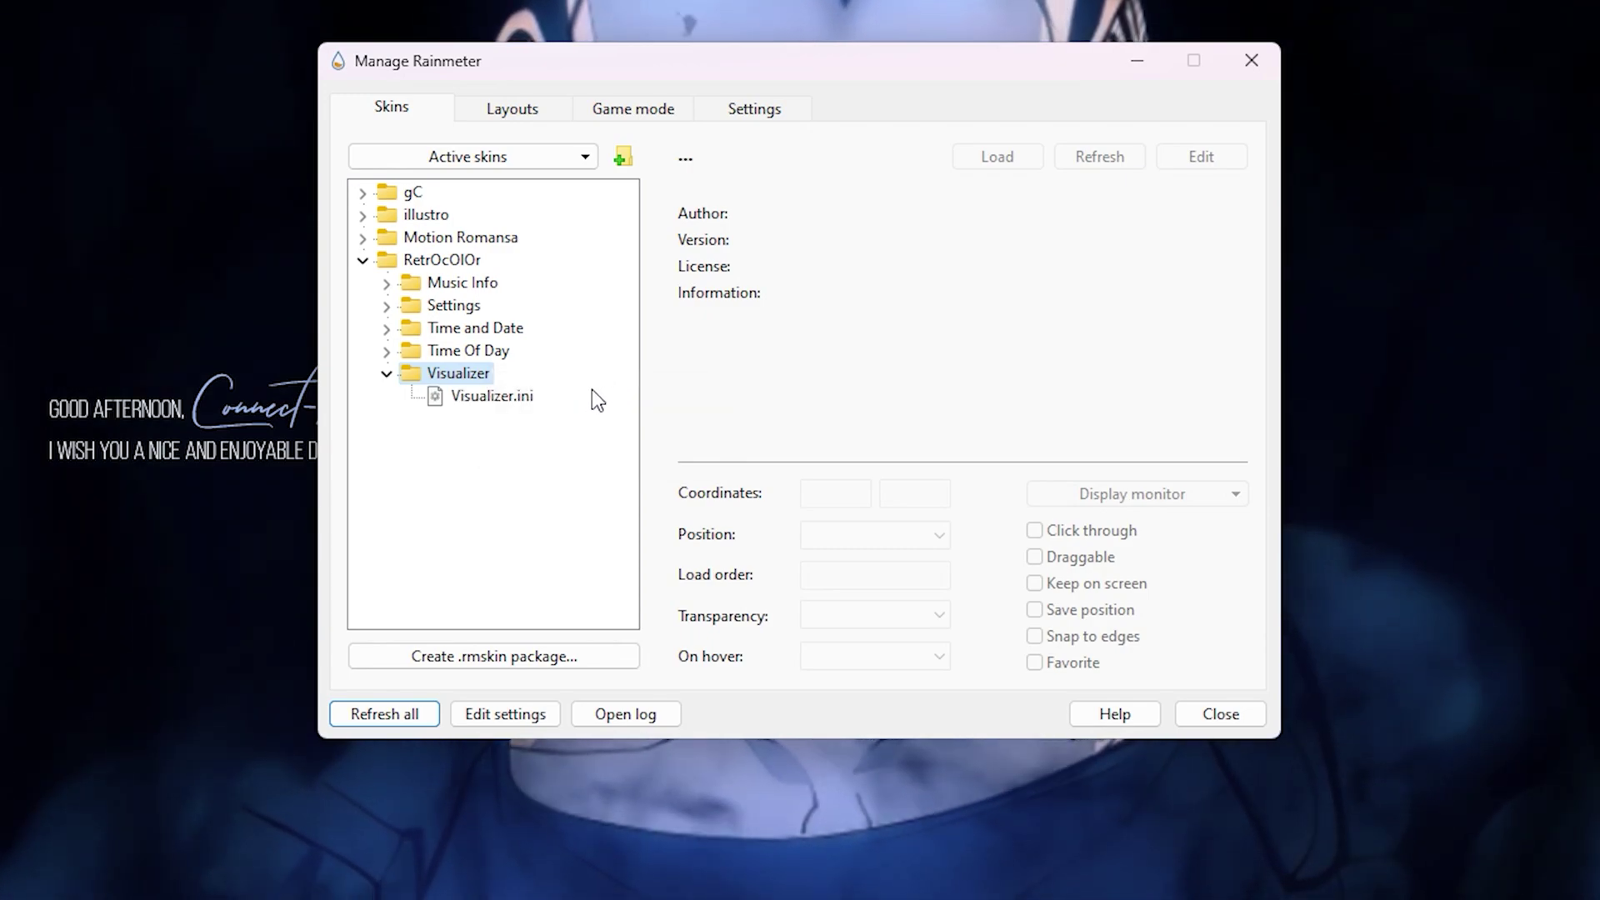
right_click(538, 389)
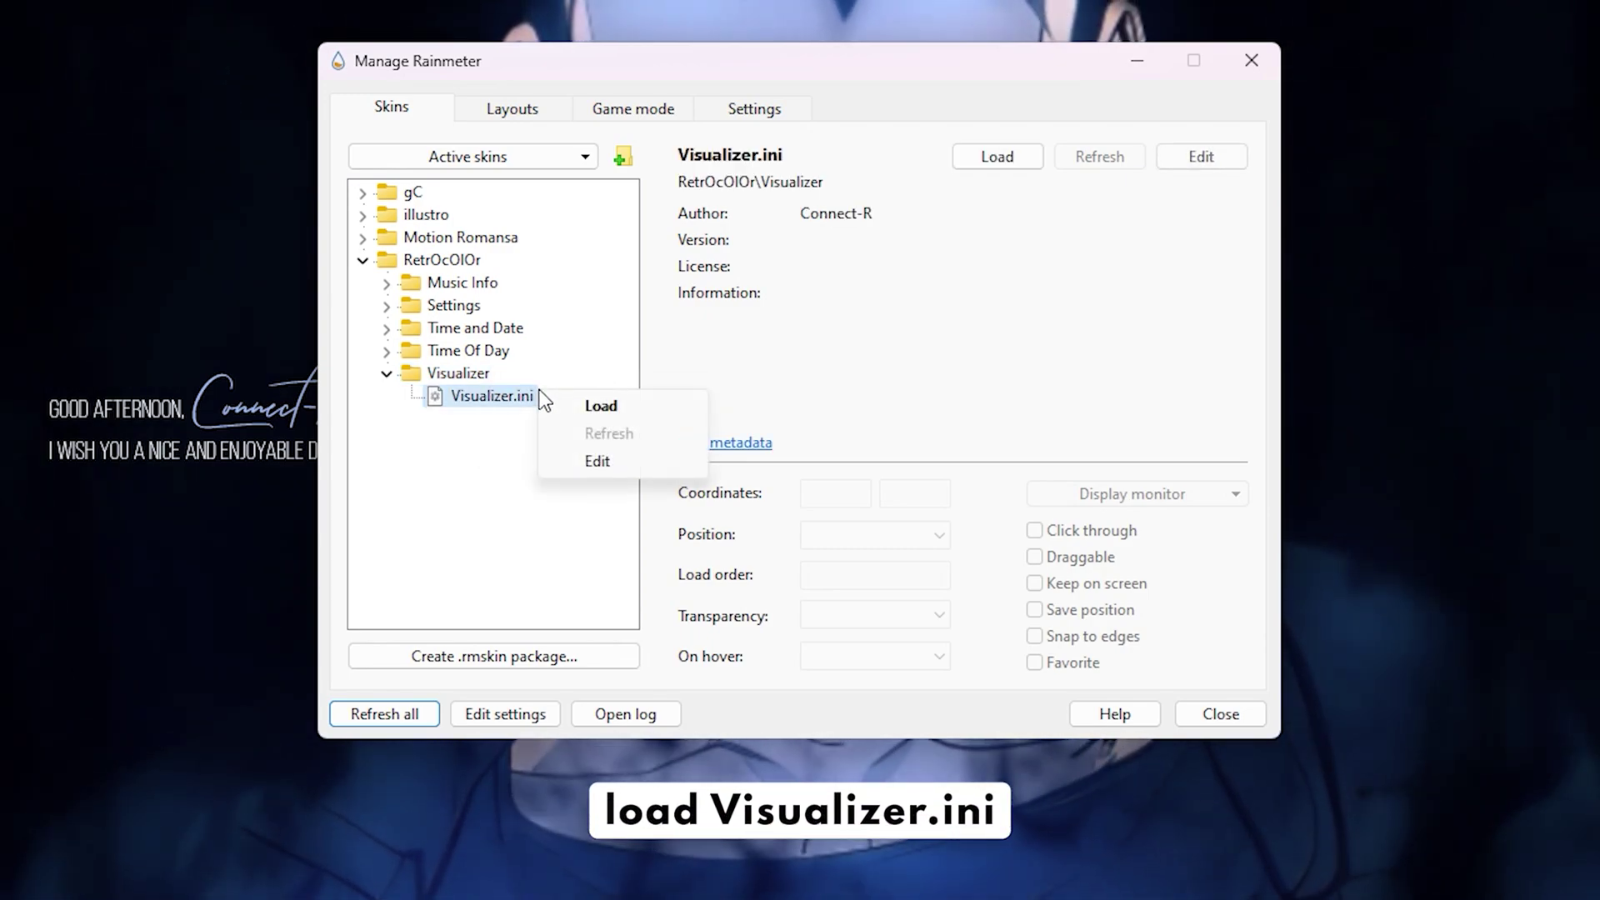
click(633, 414)
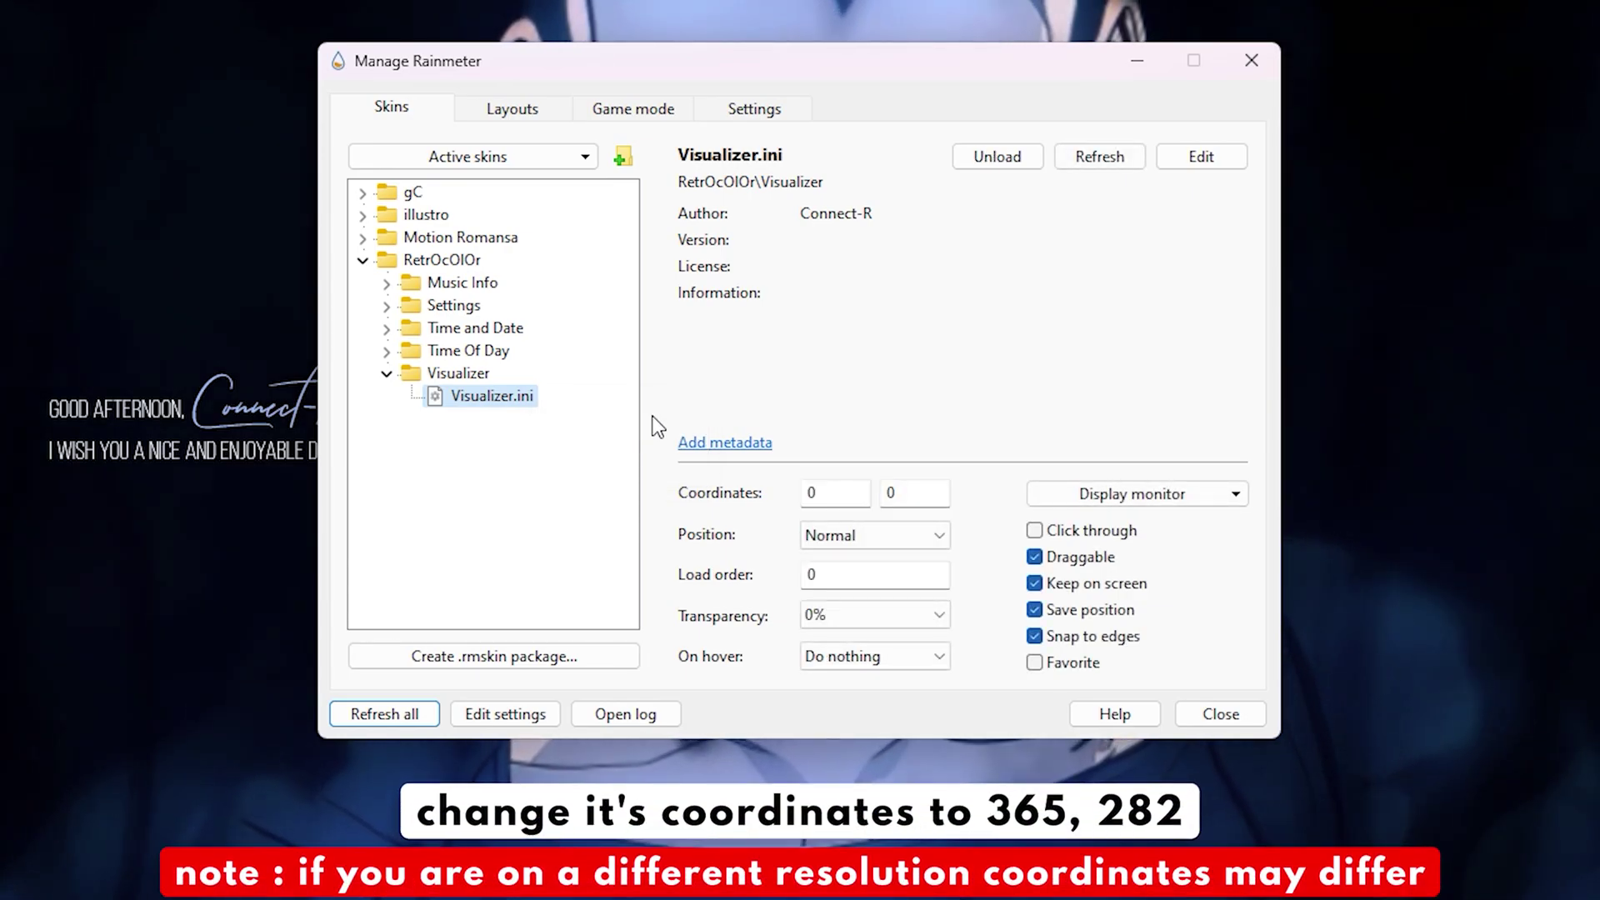
- Set the Visualizer.ini skin's coordinates to 365, 282 and its position to On desktop with Draggable disabled
double_click(809, 492)
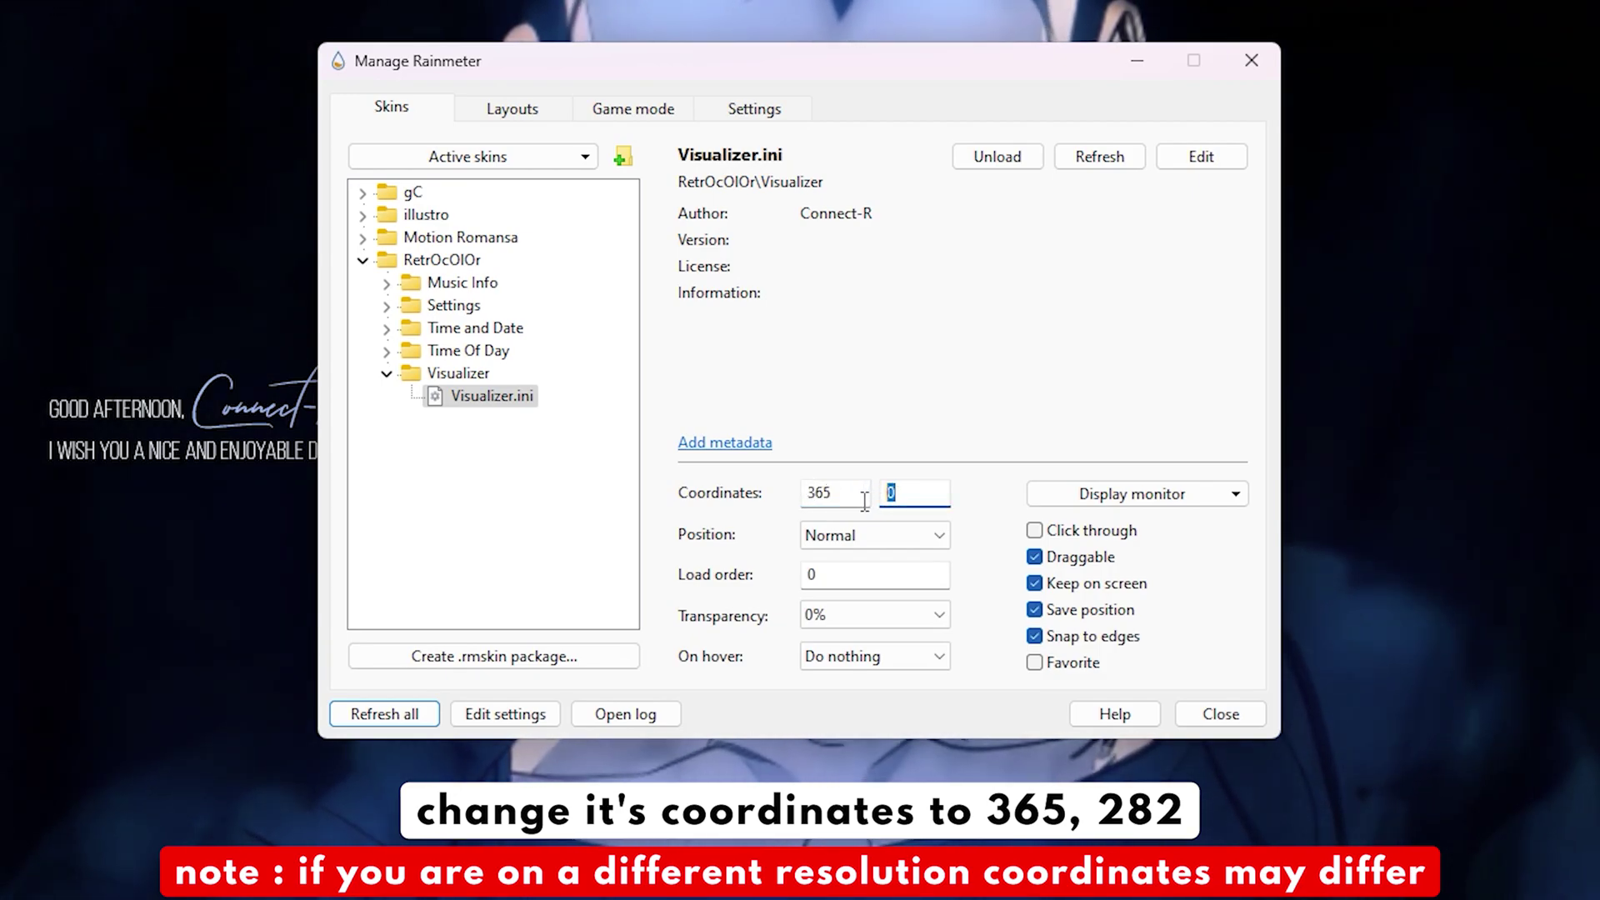
text(282)
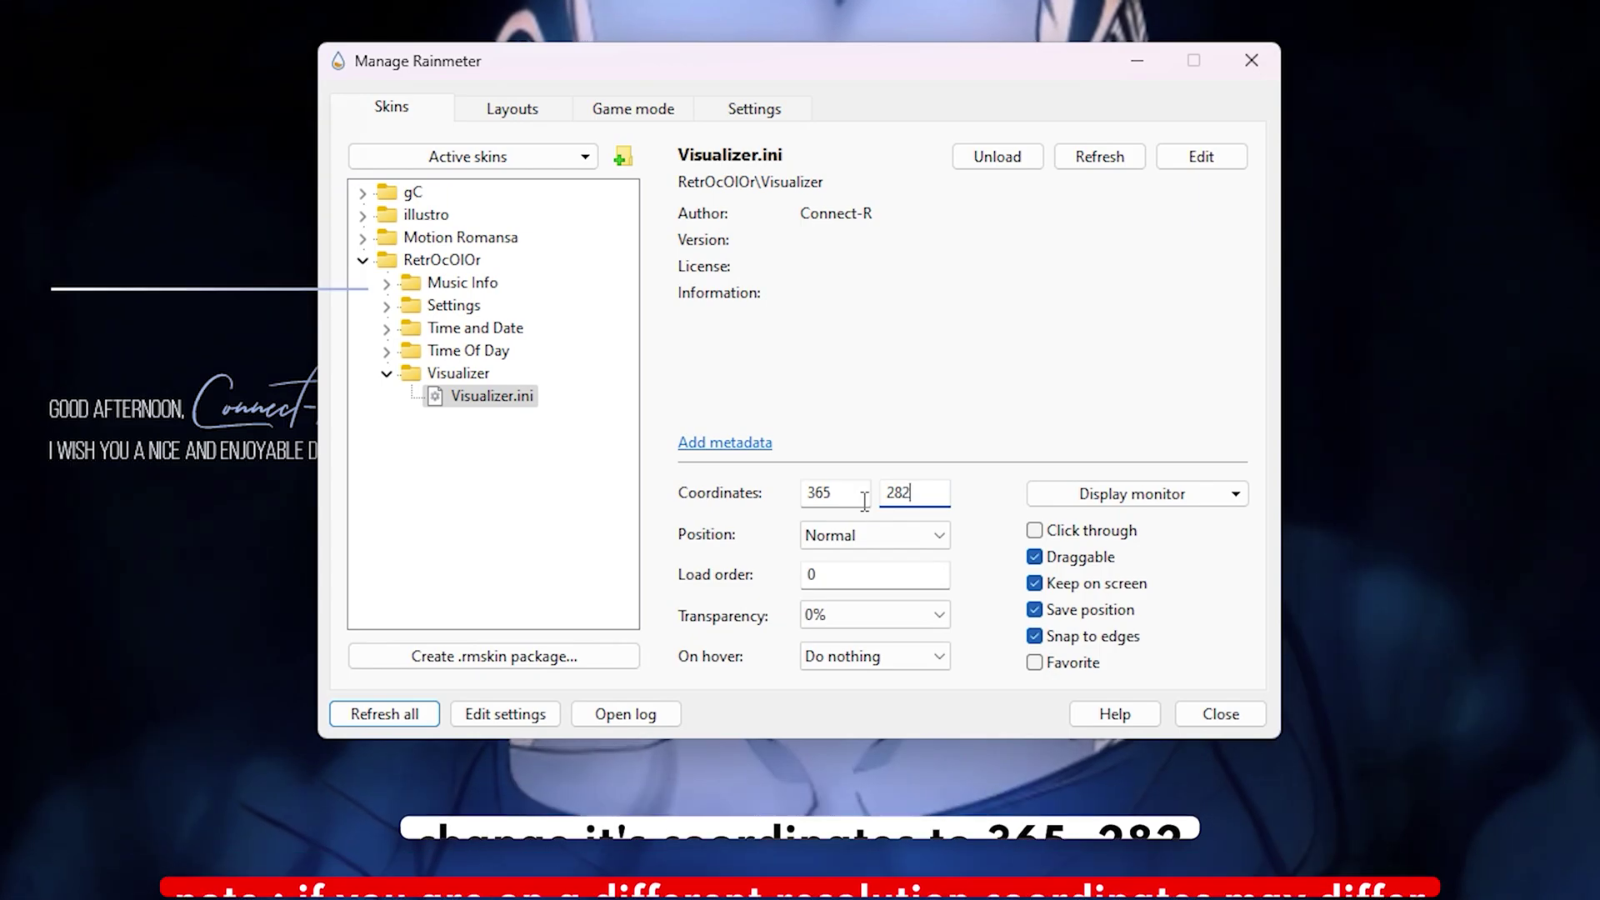
click(868, 530)
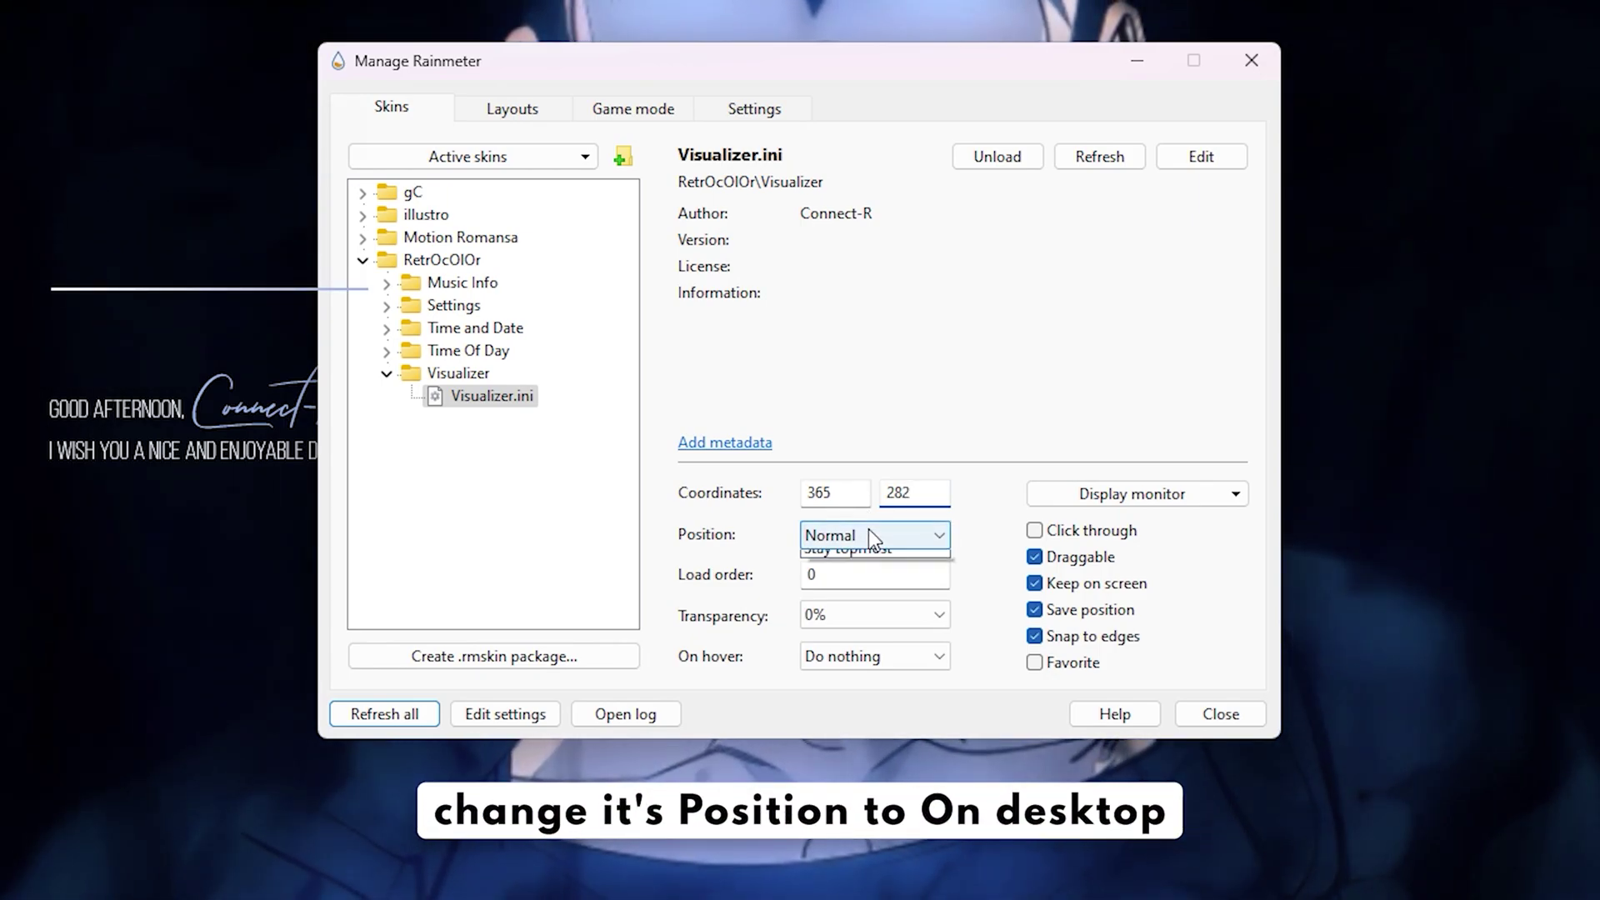
click(873, 567)
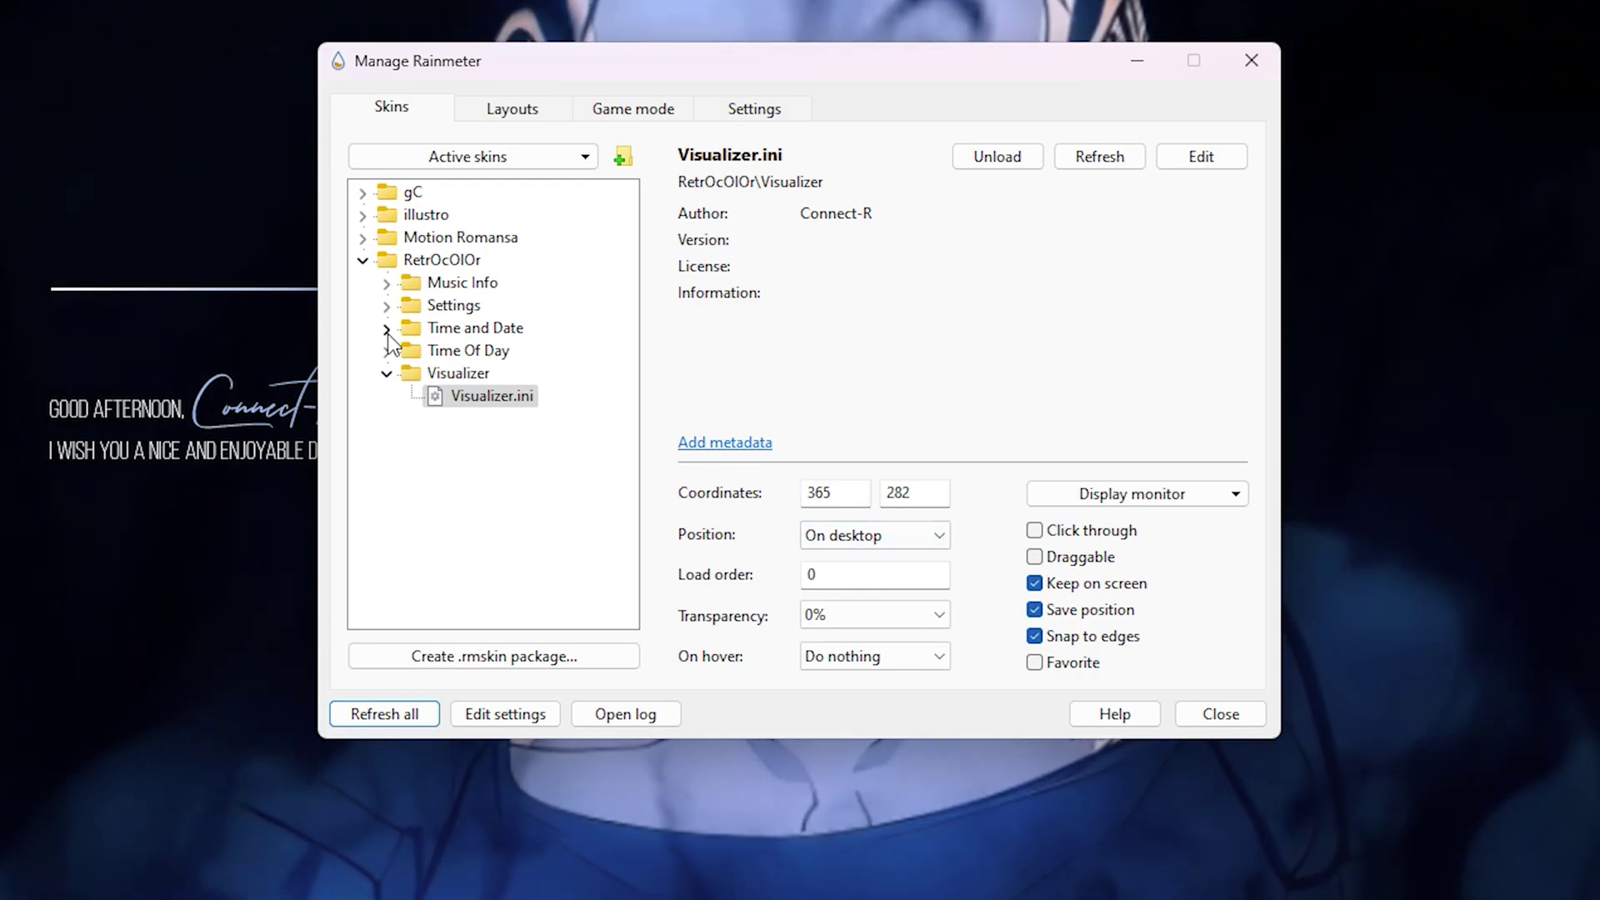
- Expand the RetrOcOlOr Settings subfolder and load Settings.ini
right_click(488, 307)
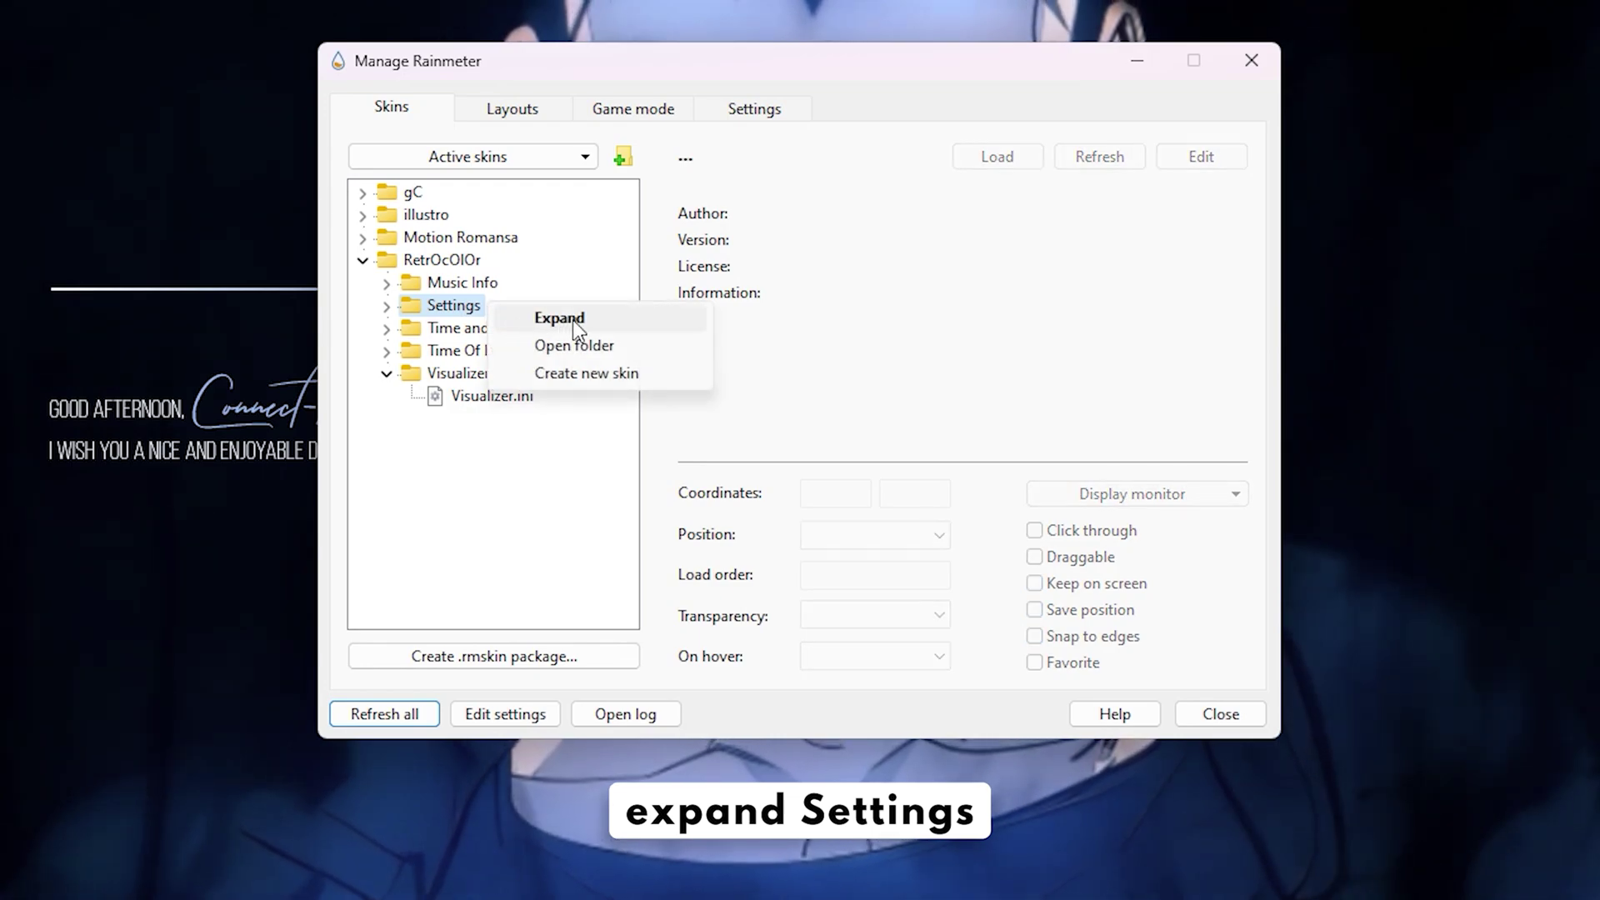
click(594, 321)
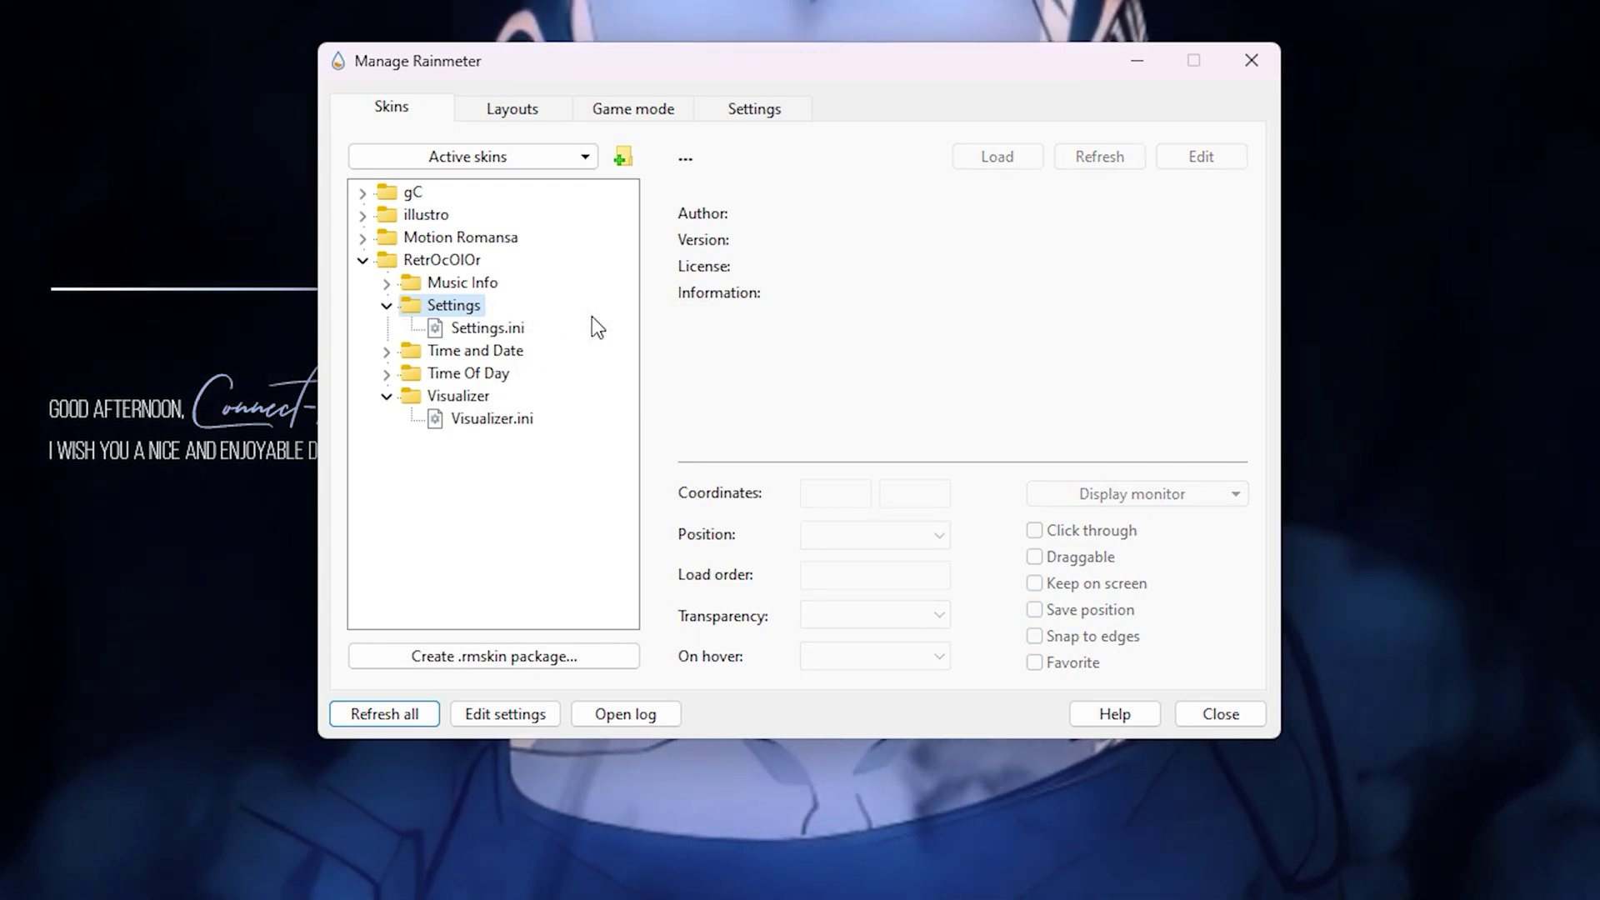
right_click(534, 331)
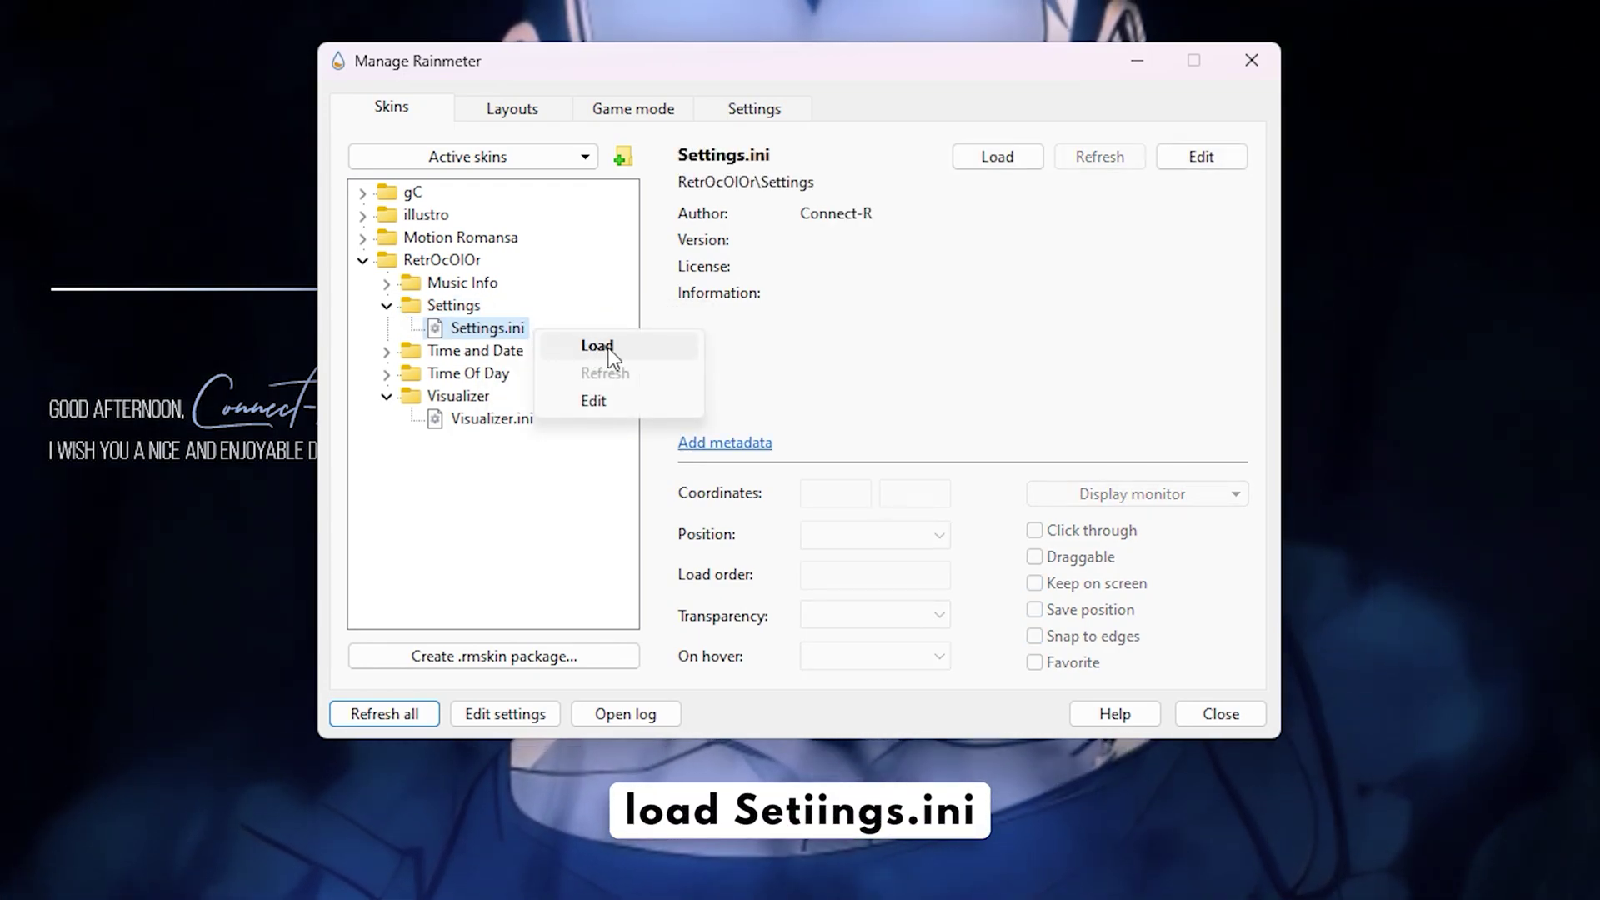
click(633, 345)
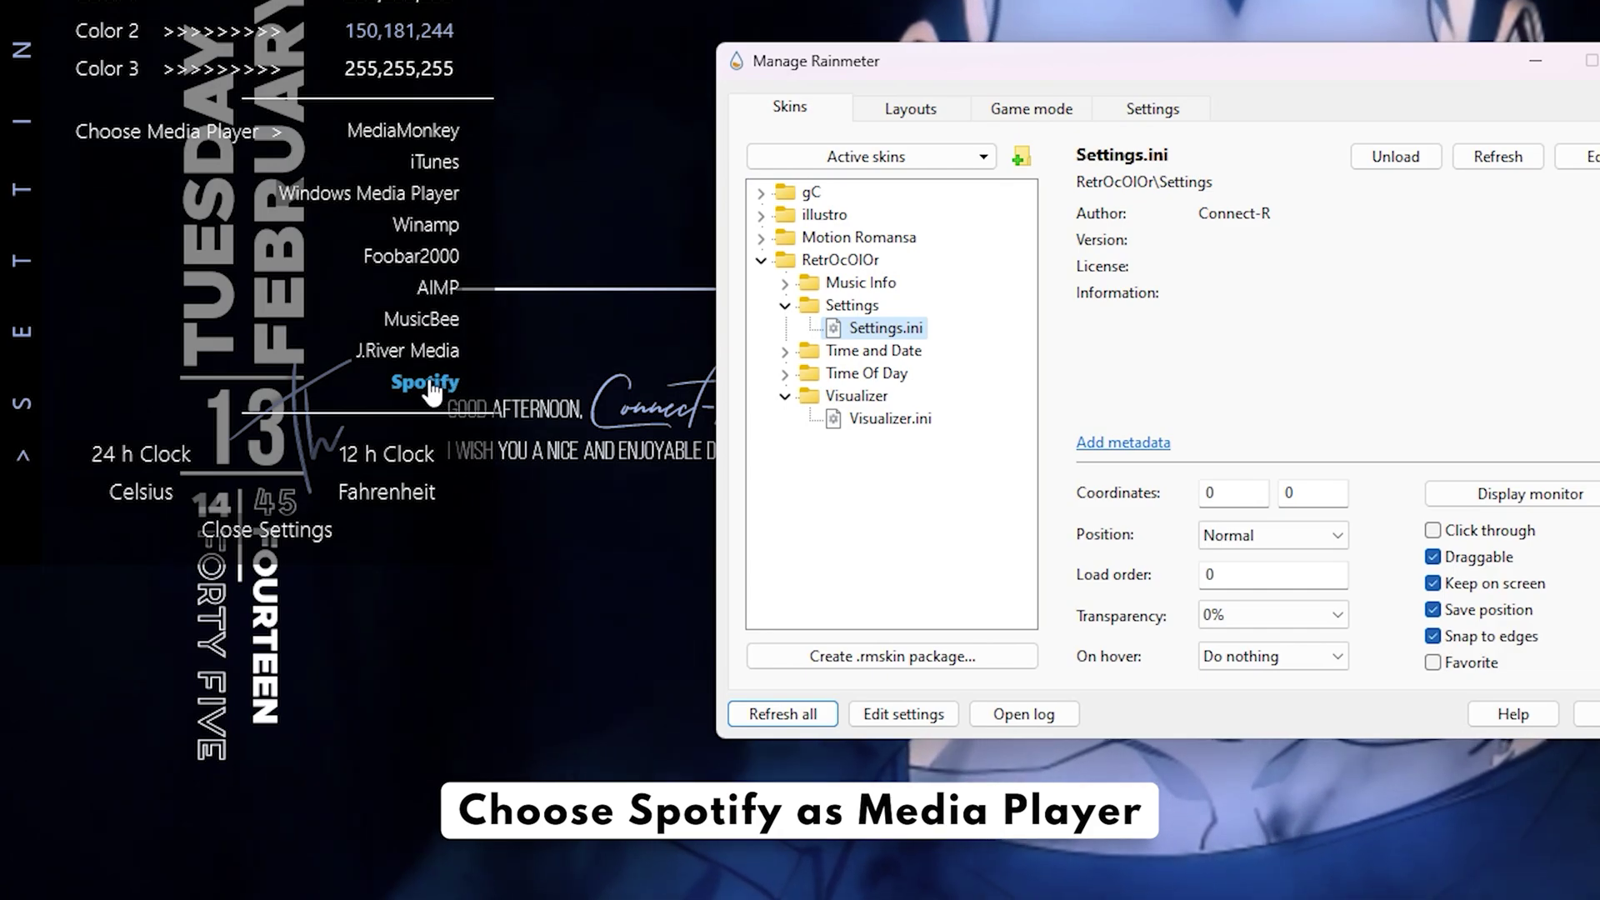
- Choose Spotify as the media player in the RetrOcOlOr settings skin, then close the skin and the Manage Rainmeter window
click(432, 385)
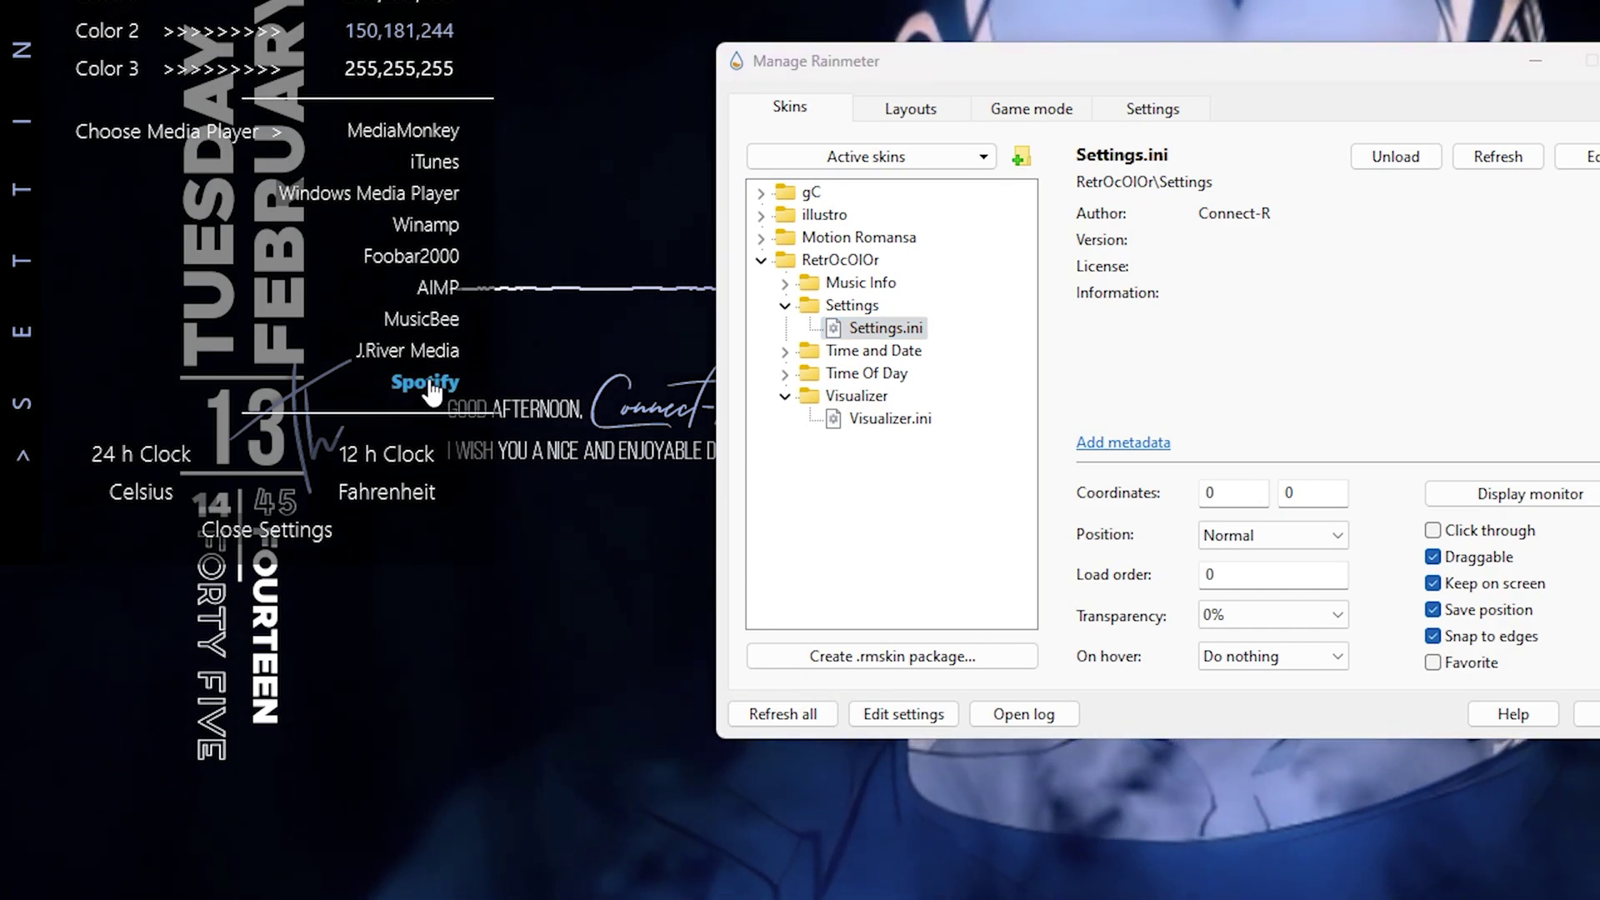
click(275, 535)
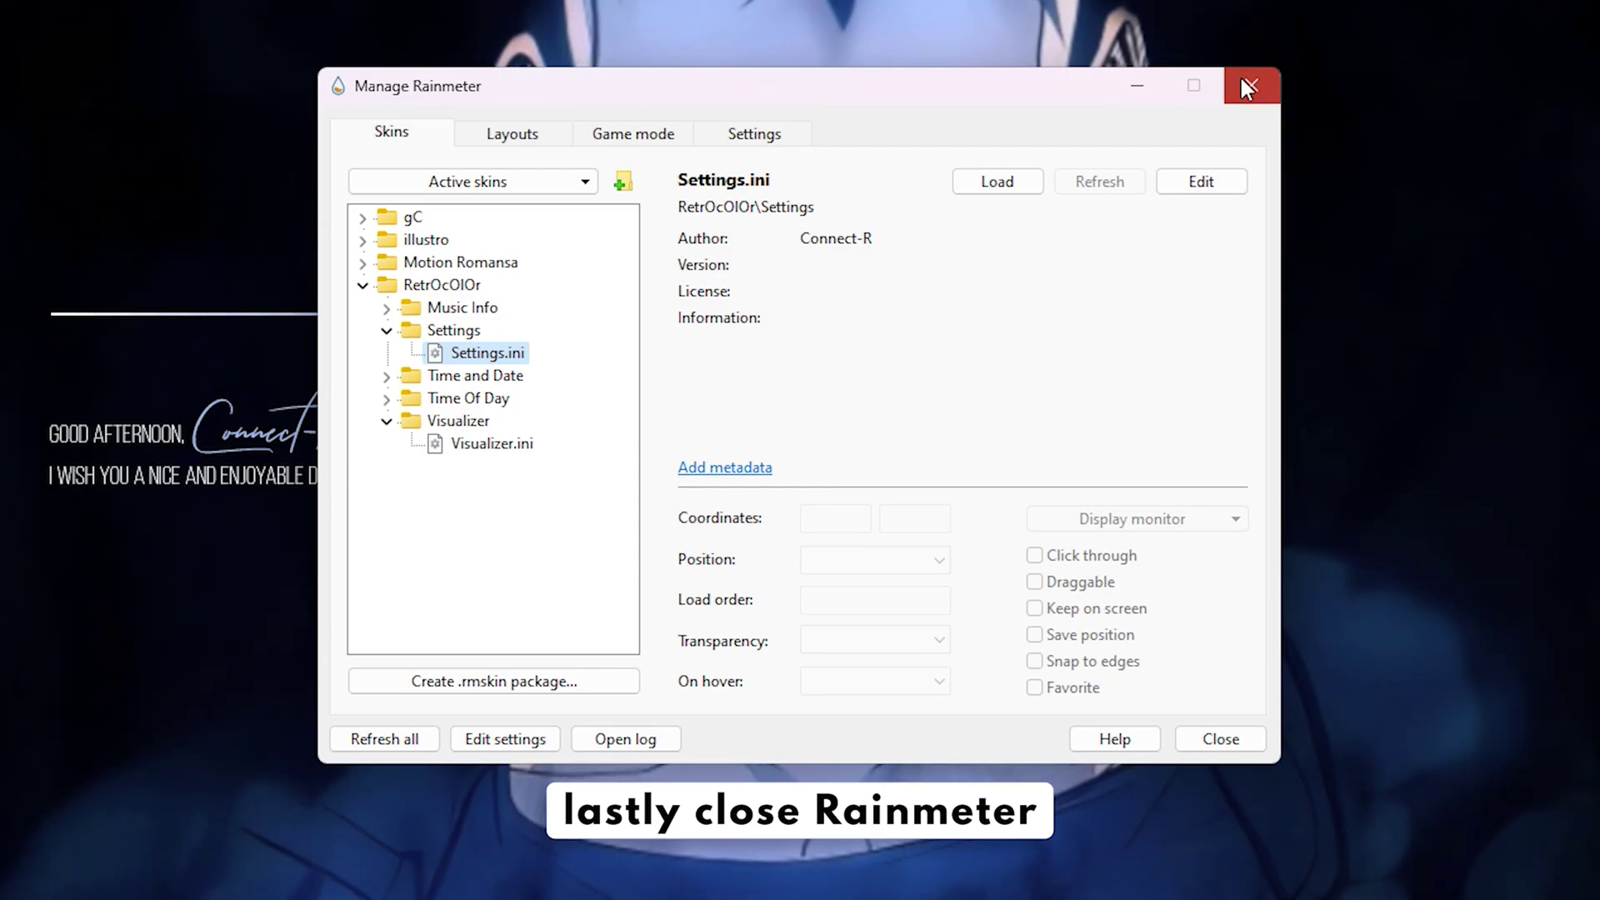
click(1248, 88)
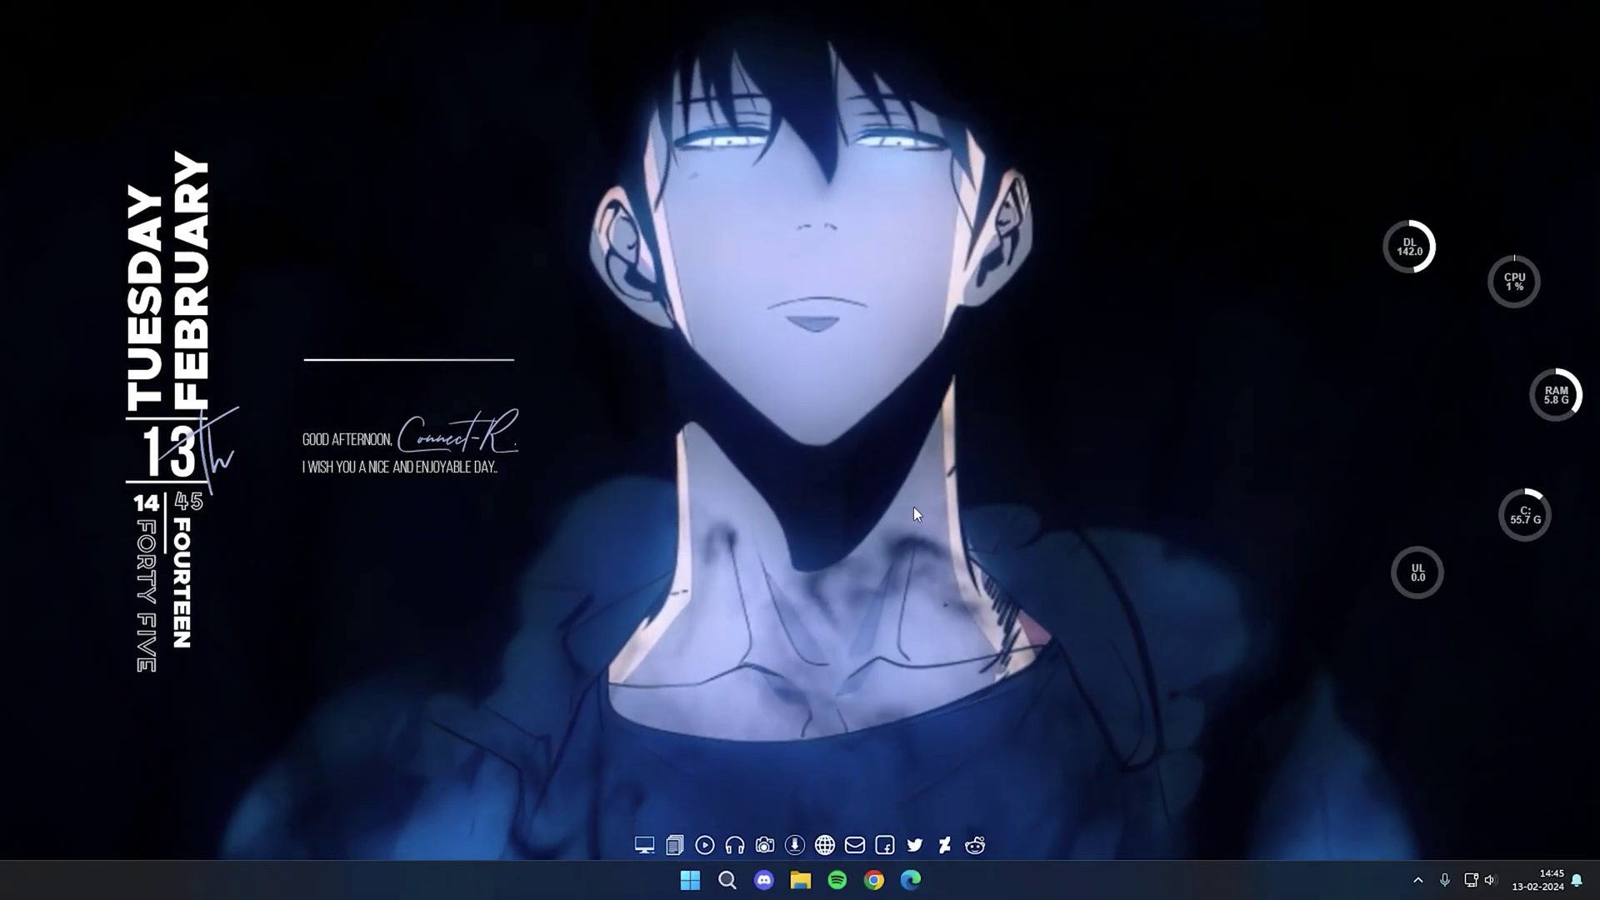
- Search Windows for "taskbar" and open the Taskbar settings
right_click(762, 800)
click(729, 880)
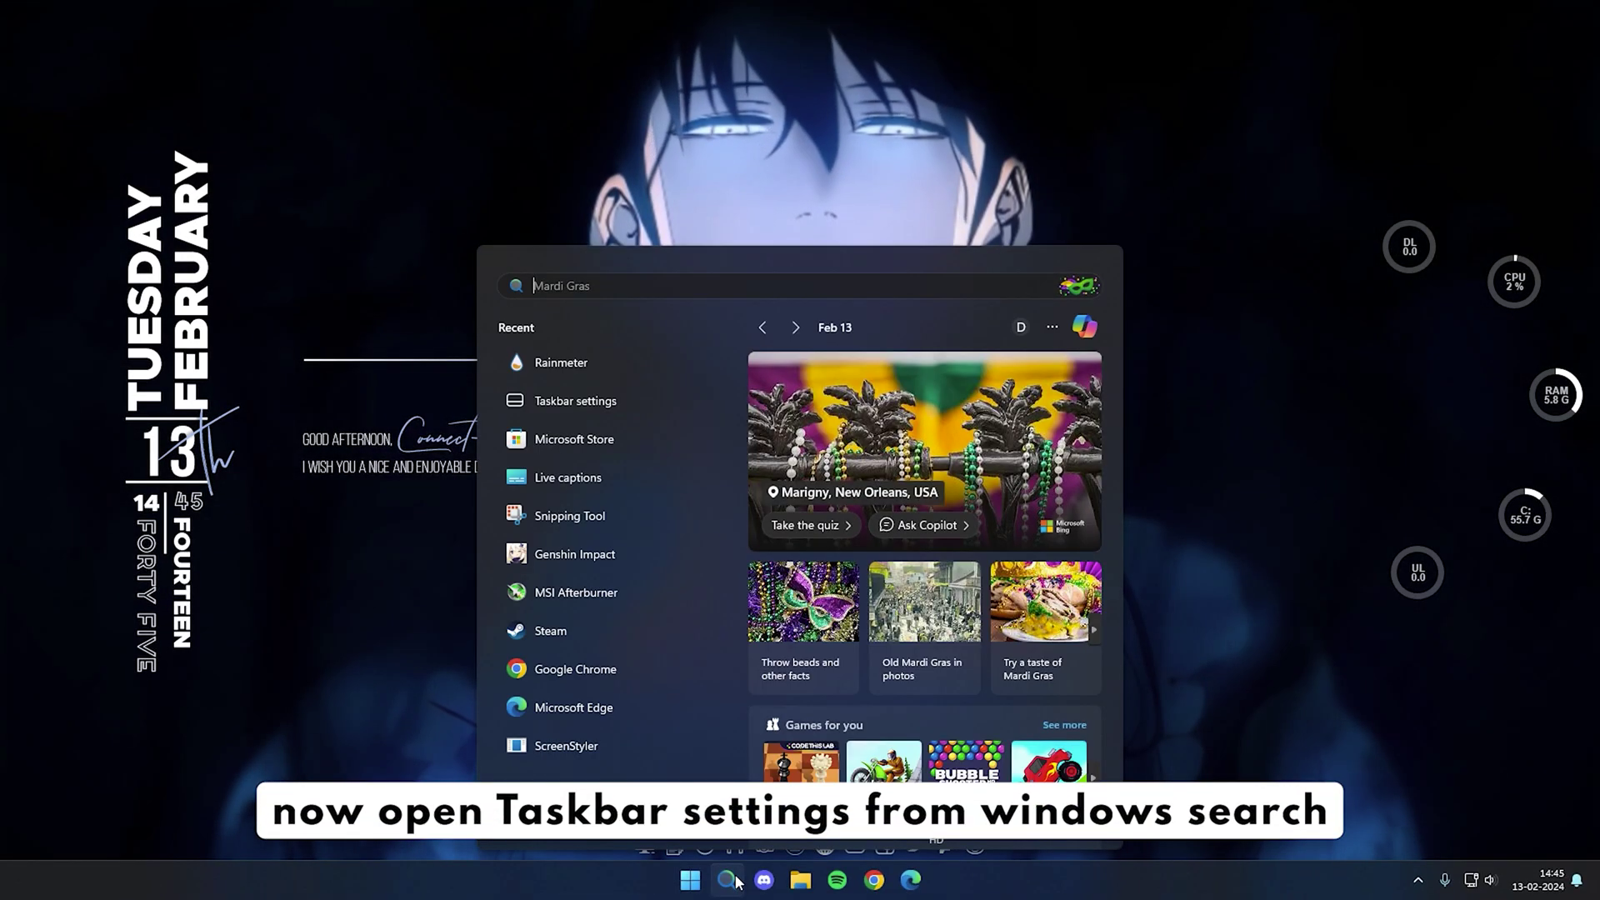
text(taskbar)
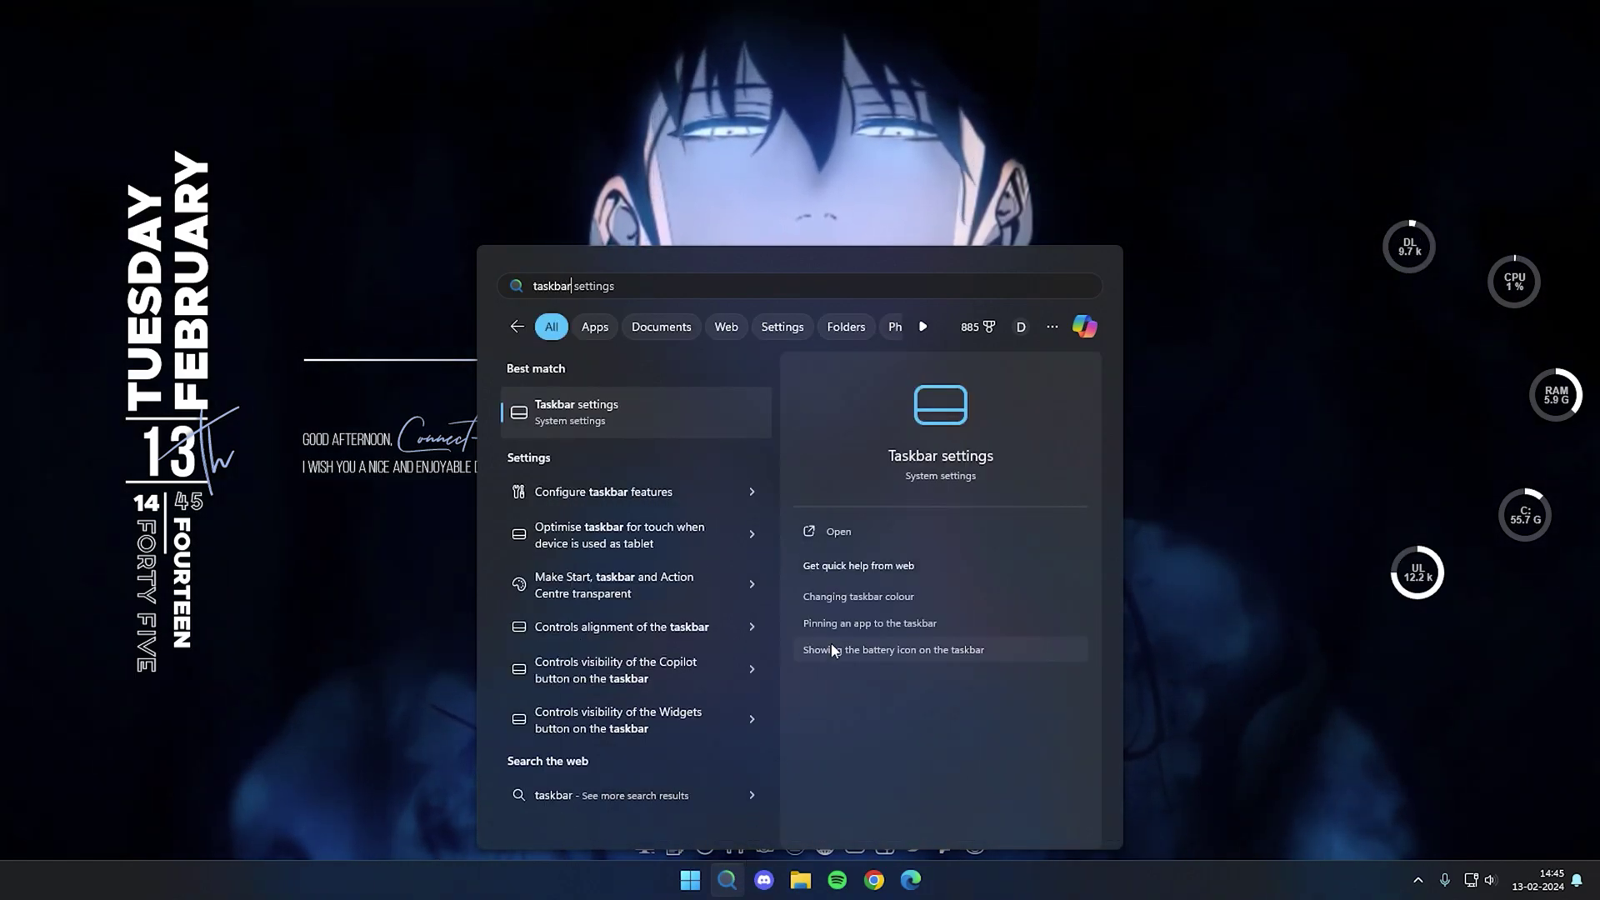
click(849, 530)
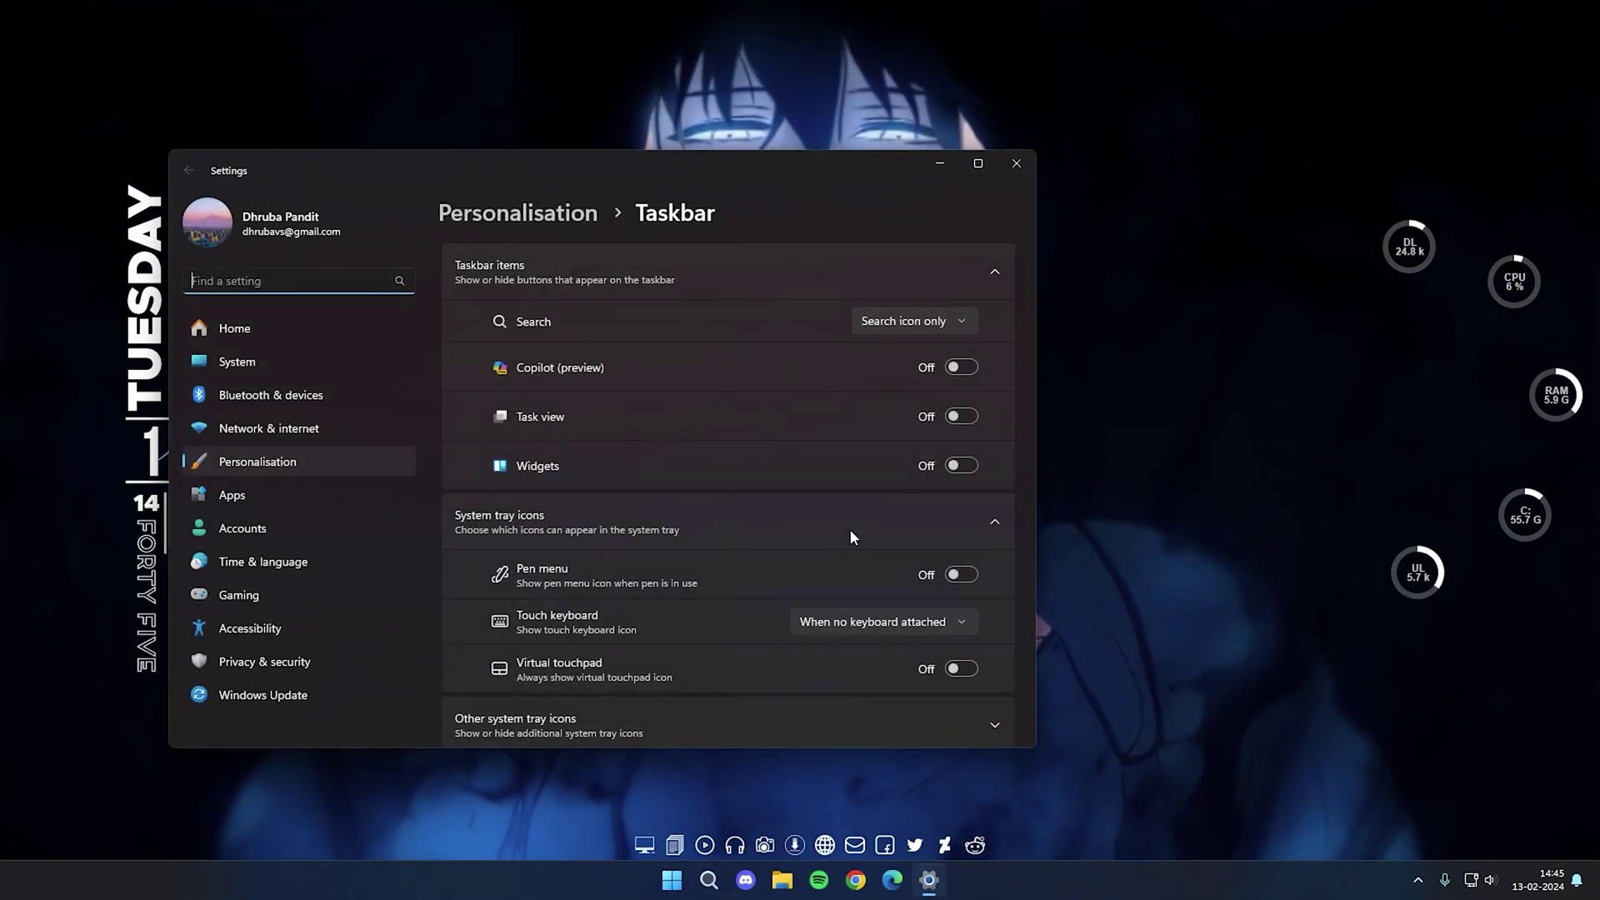
- Enable Automatically hide the taskbar under Taskbar behaviours and close Settings
scroll(849, 528, down, 3)
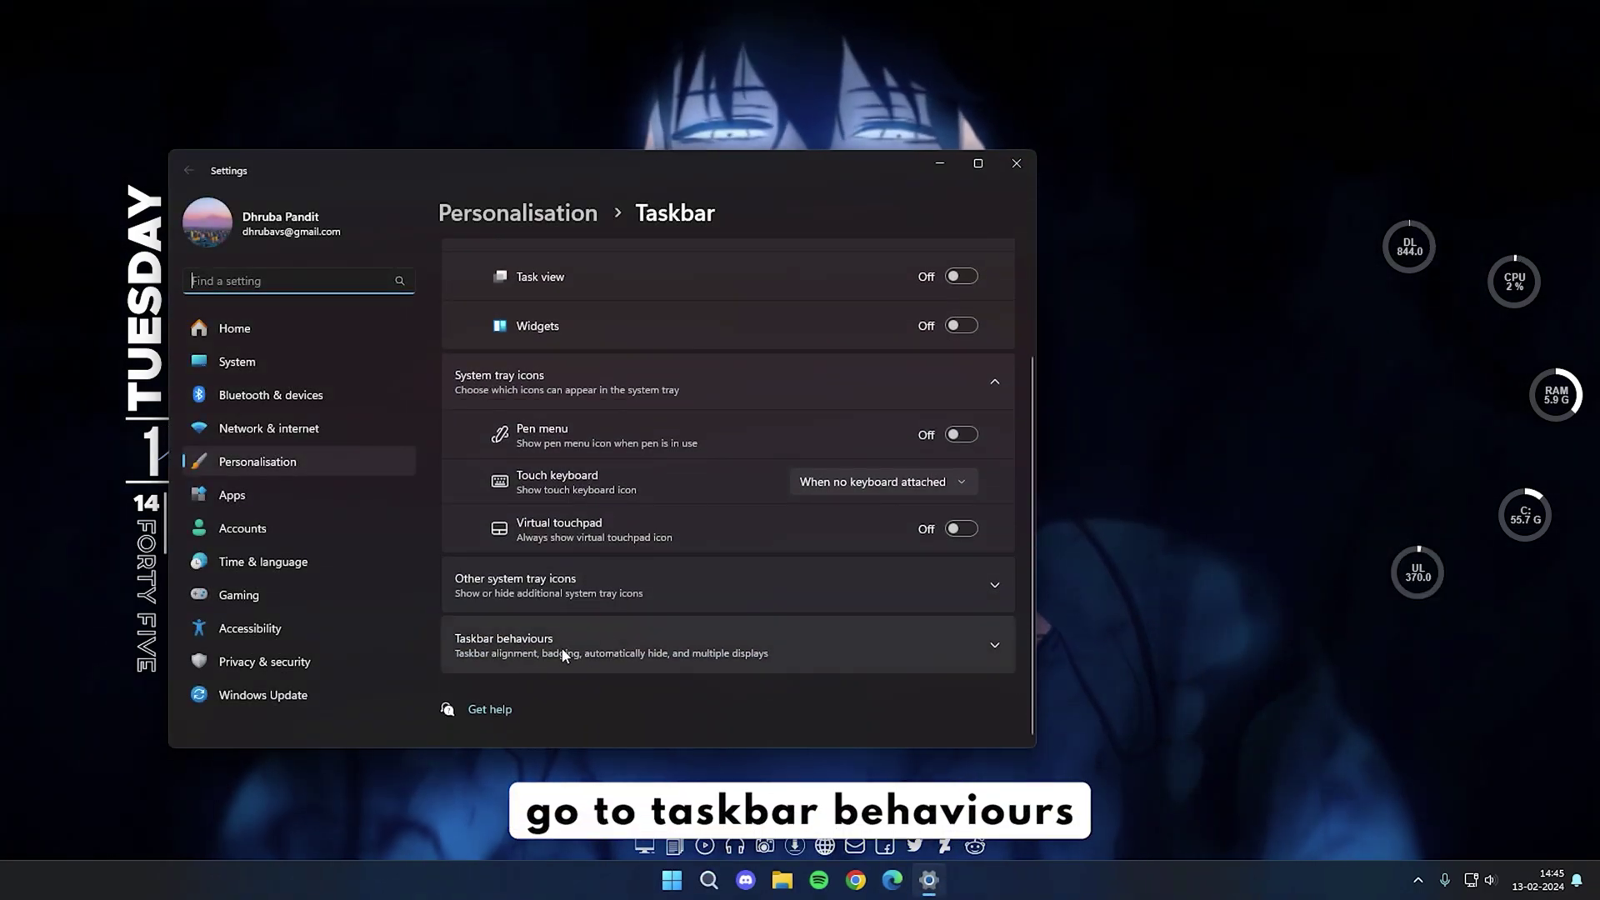
click(991, 647)
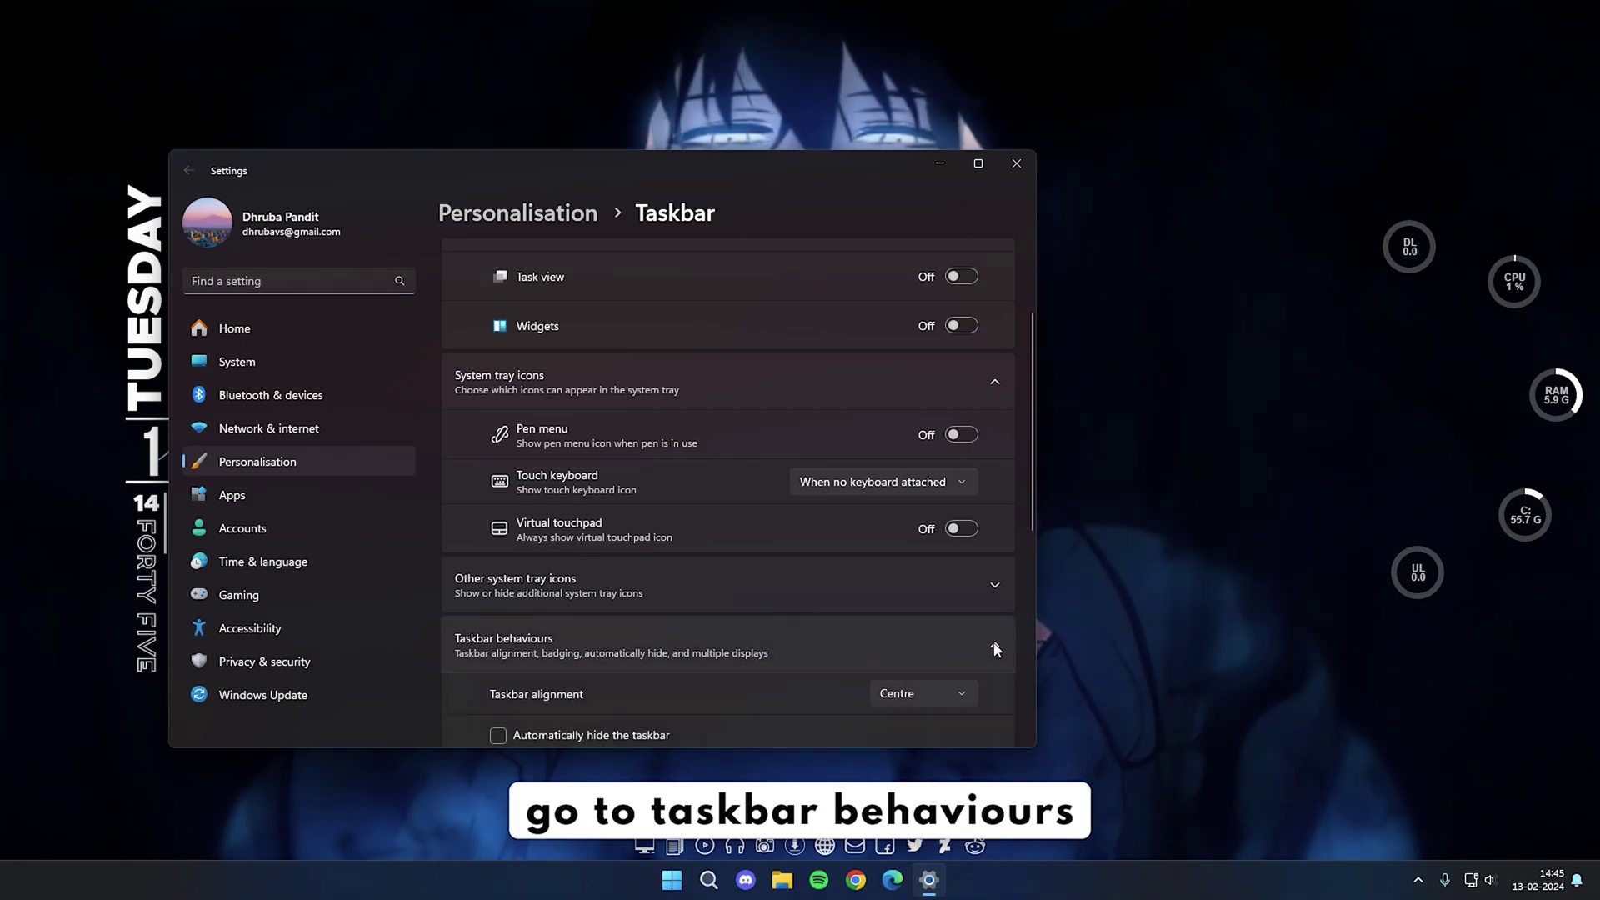
scroll(993, 642, down, 3)
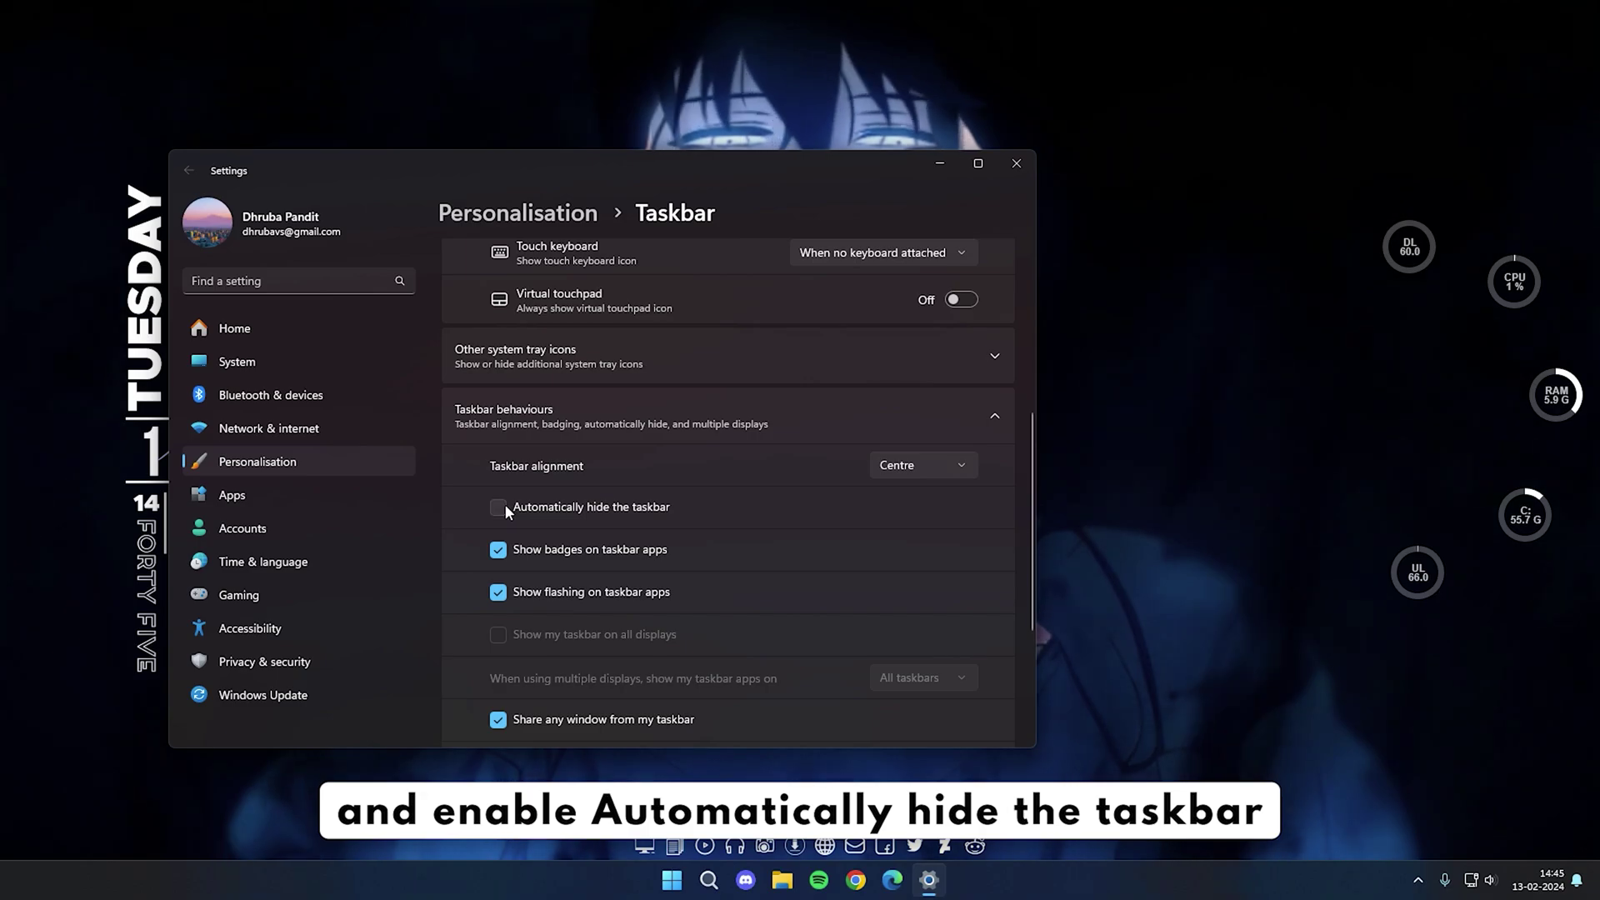
click(498, 508)
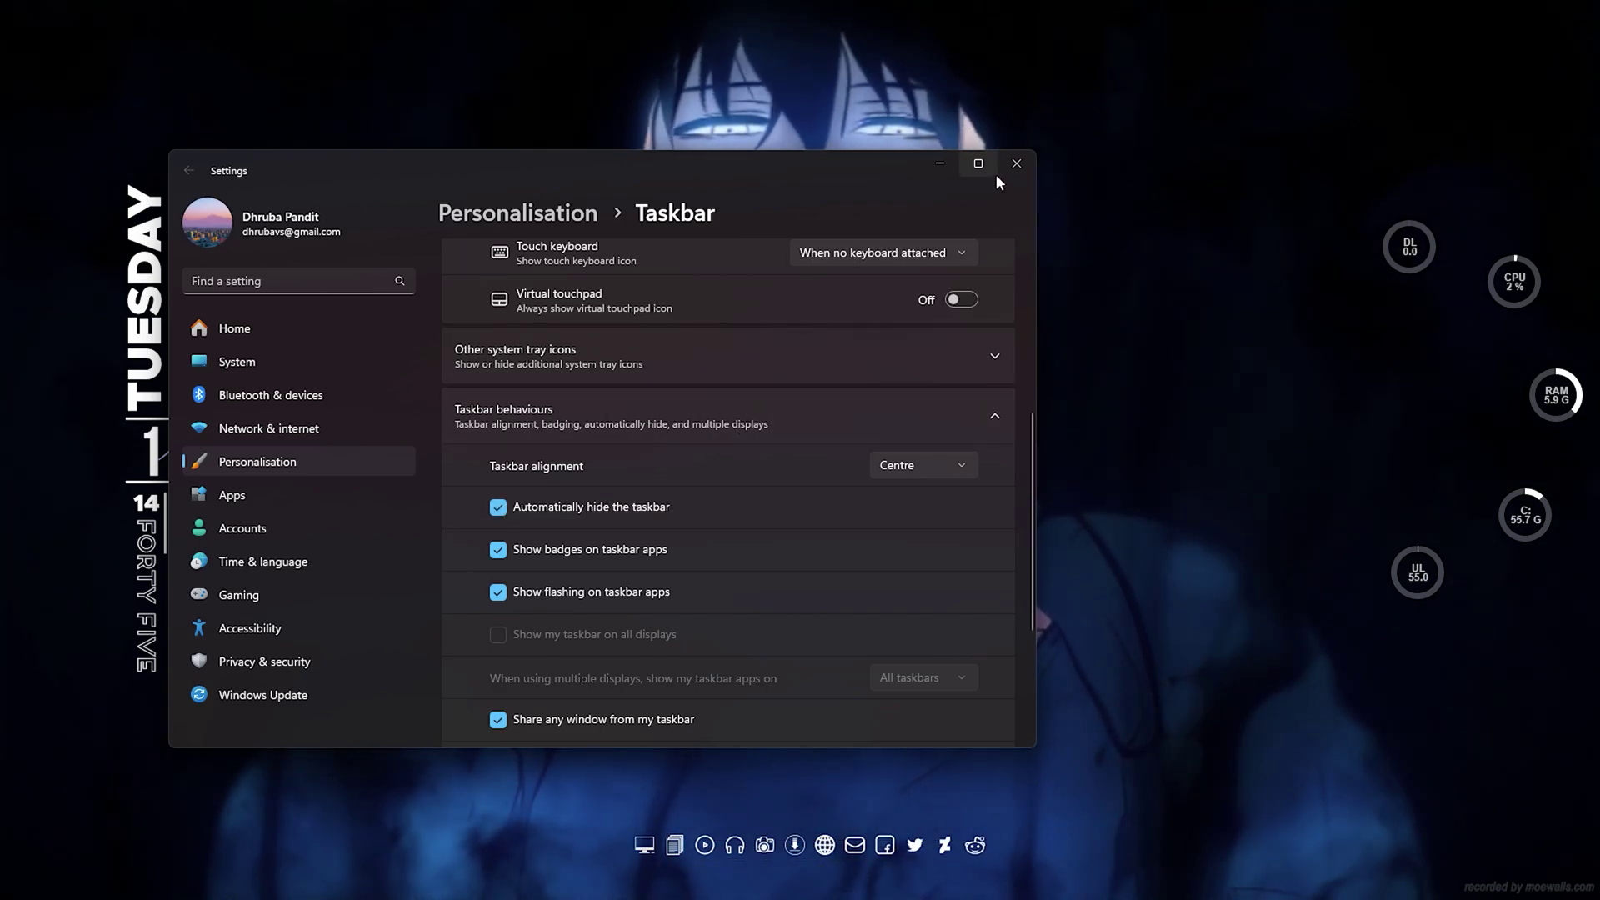
click(1015, 164)
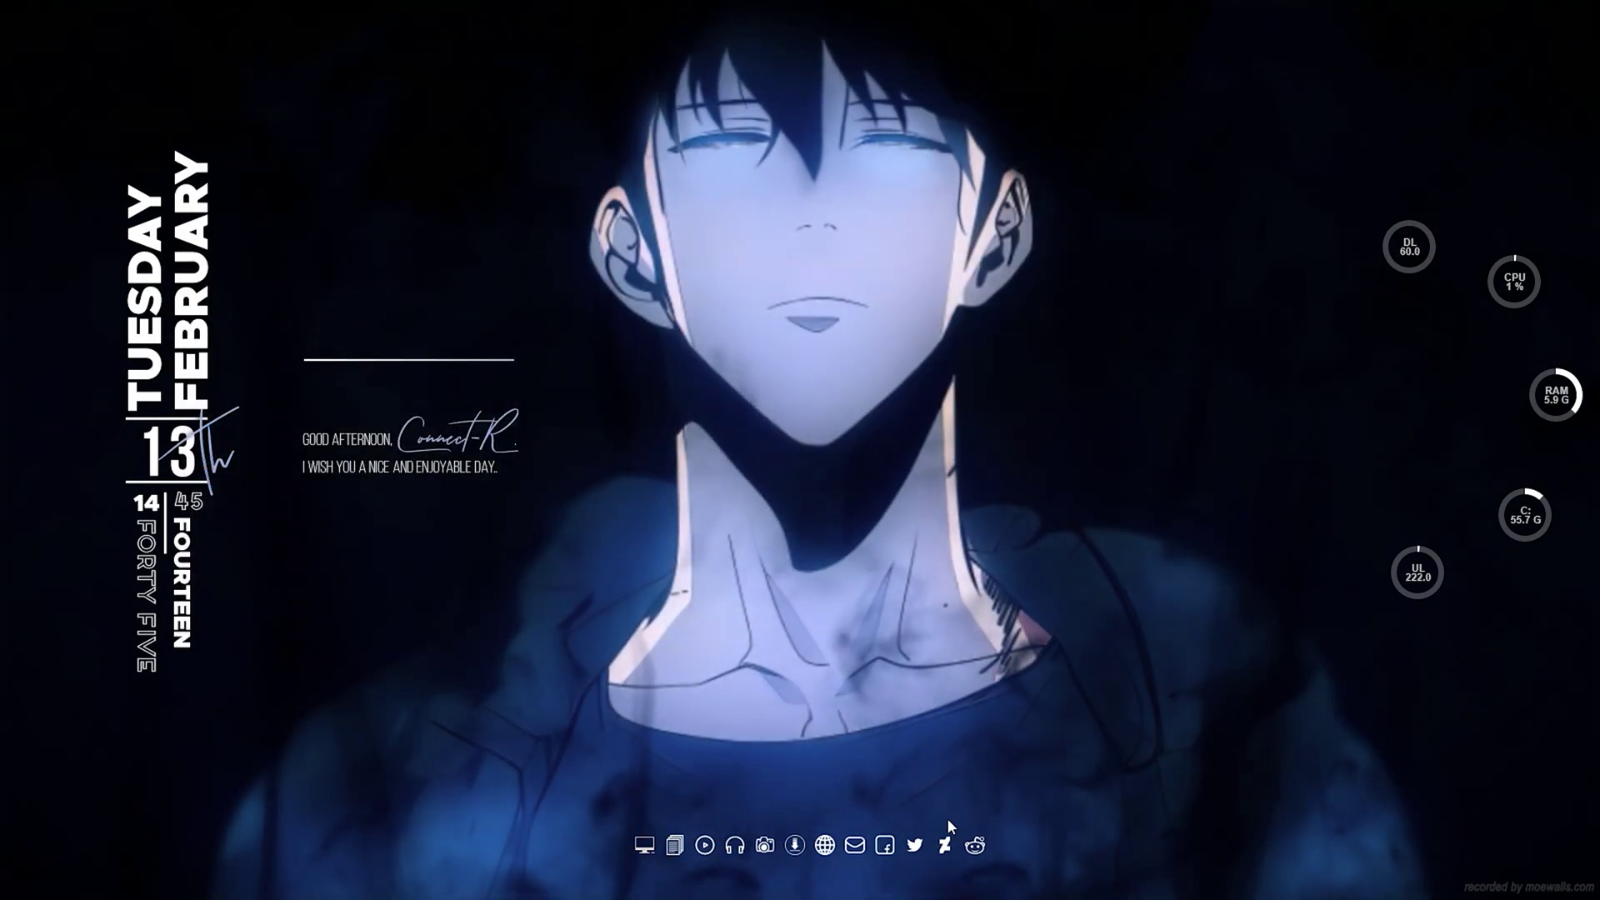
- Switch to Spotify, play the loaded song and minimize the Spotify window to show the desktop
mouse_move(916, 896)
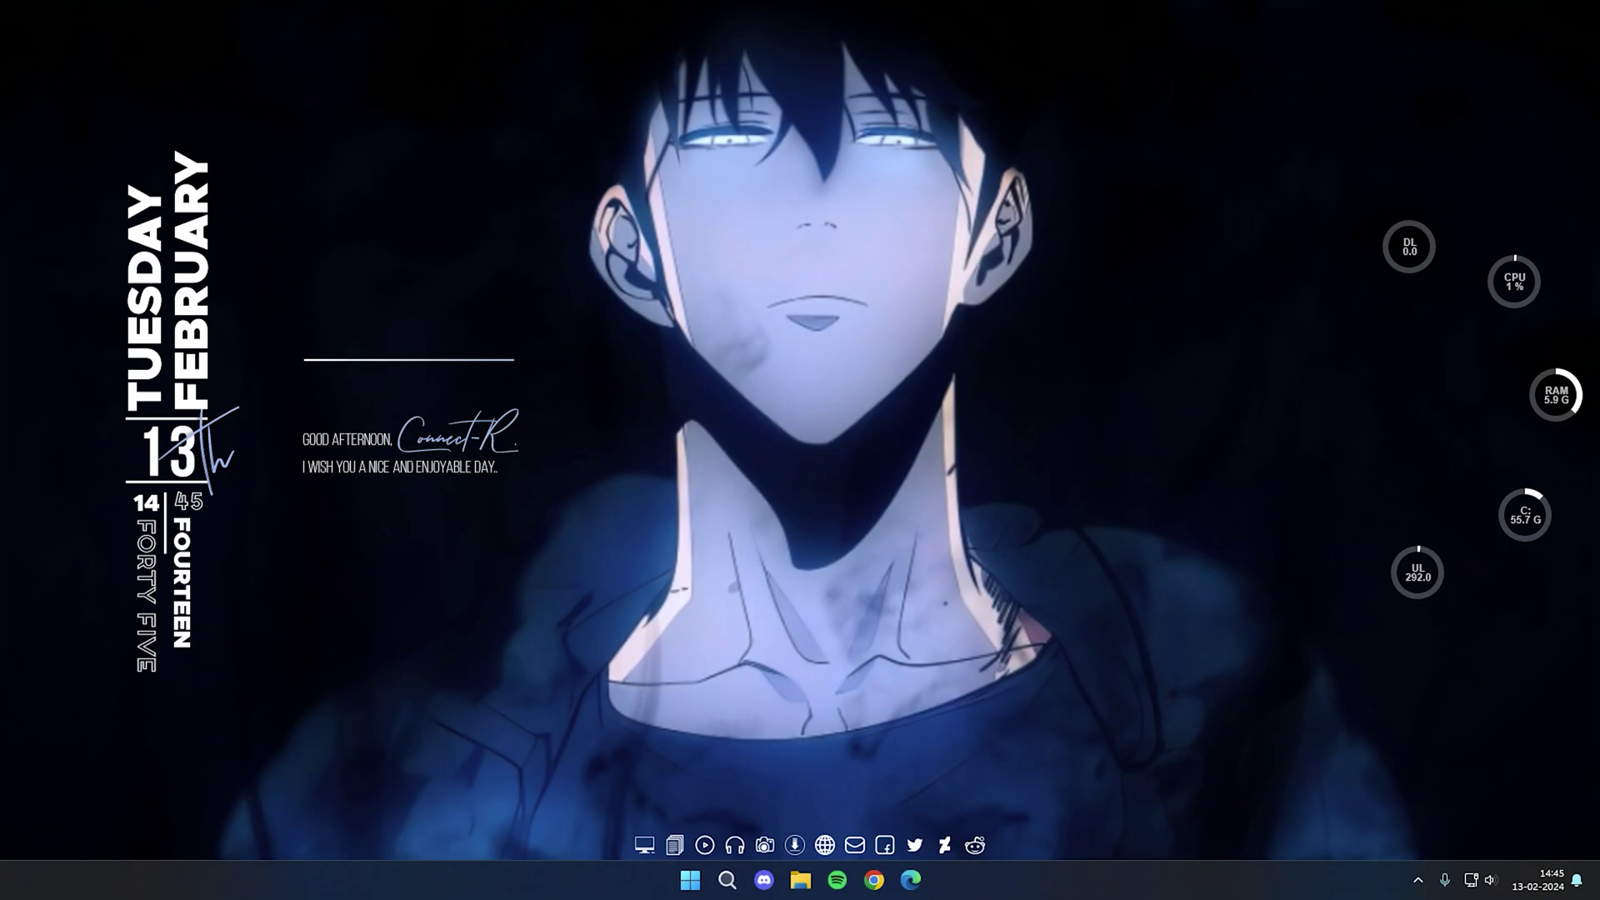
click(837, 881)
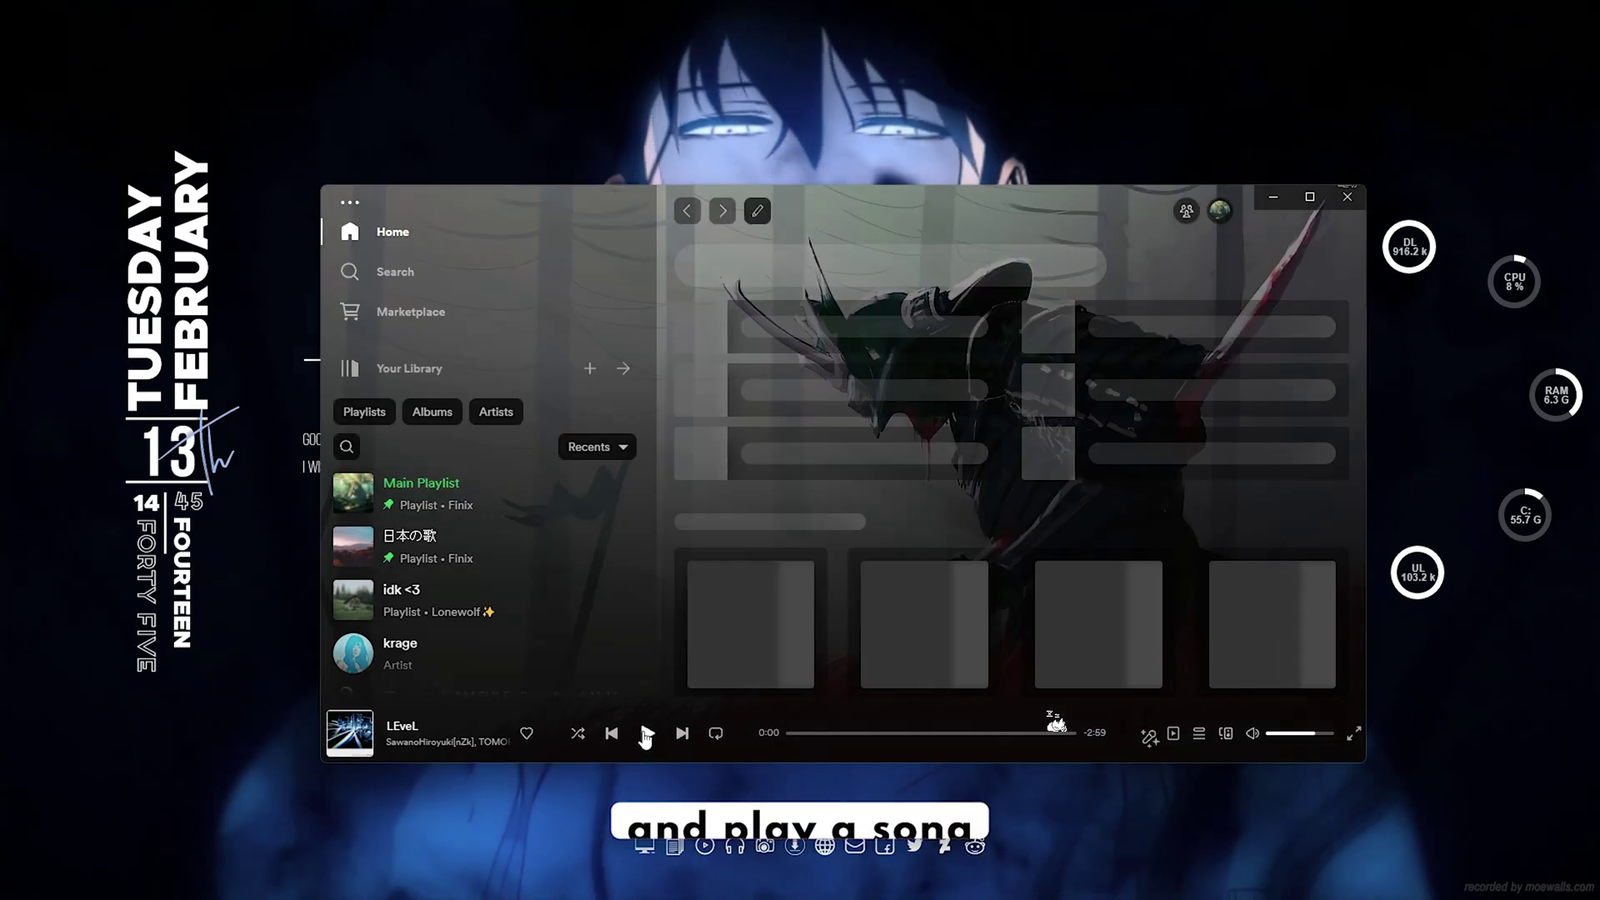
click(646, 733)
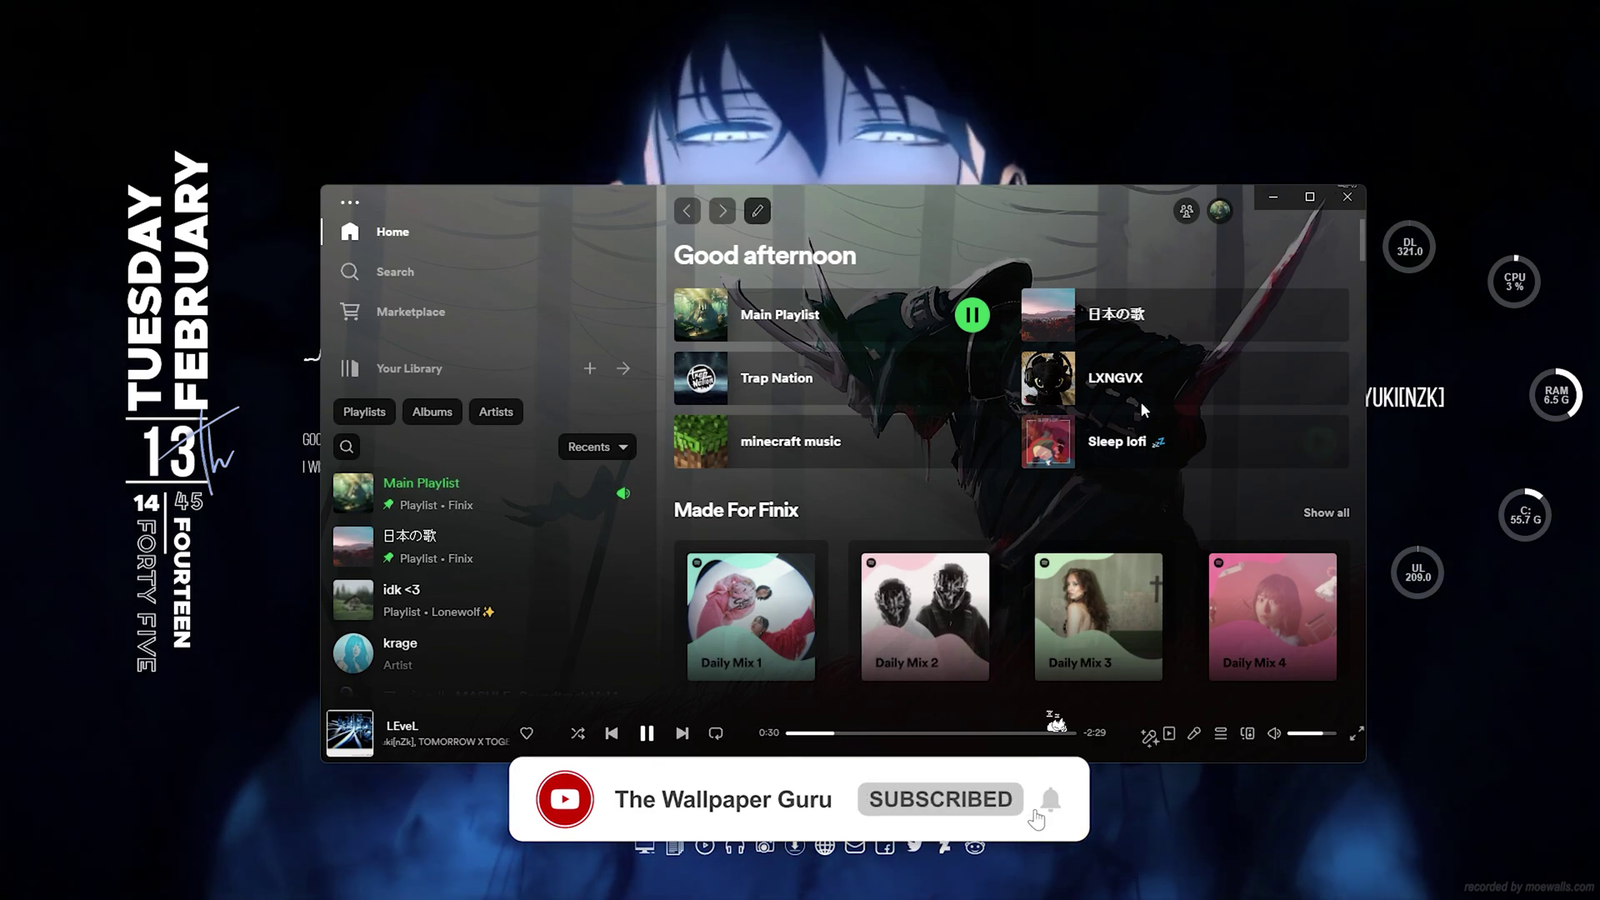
click(1263, 200)
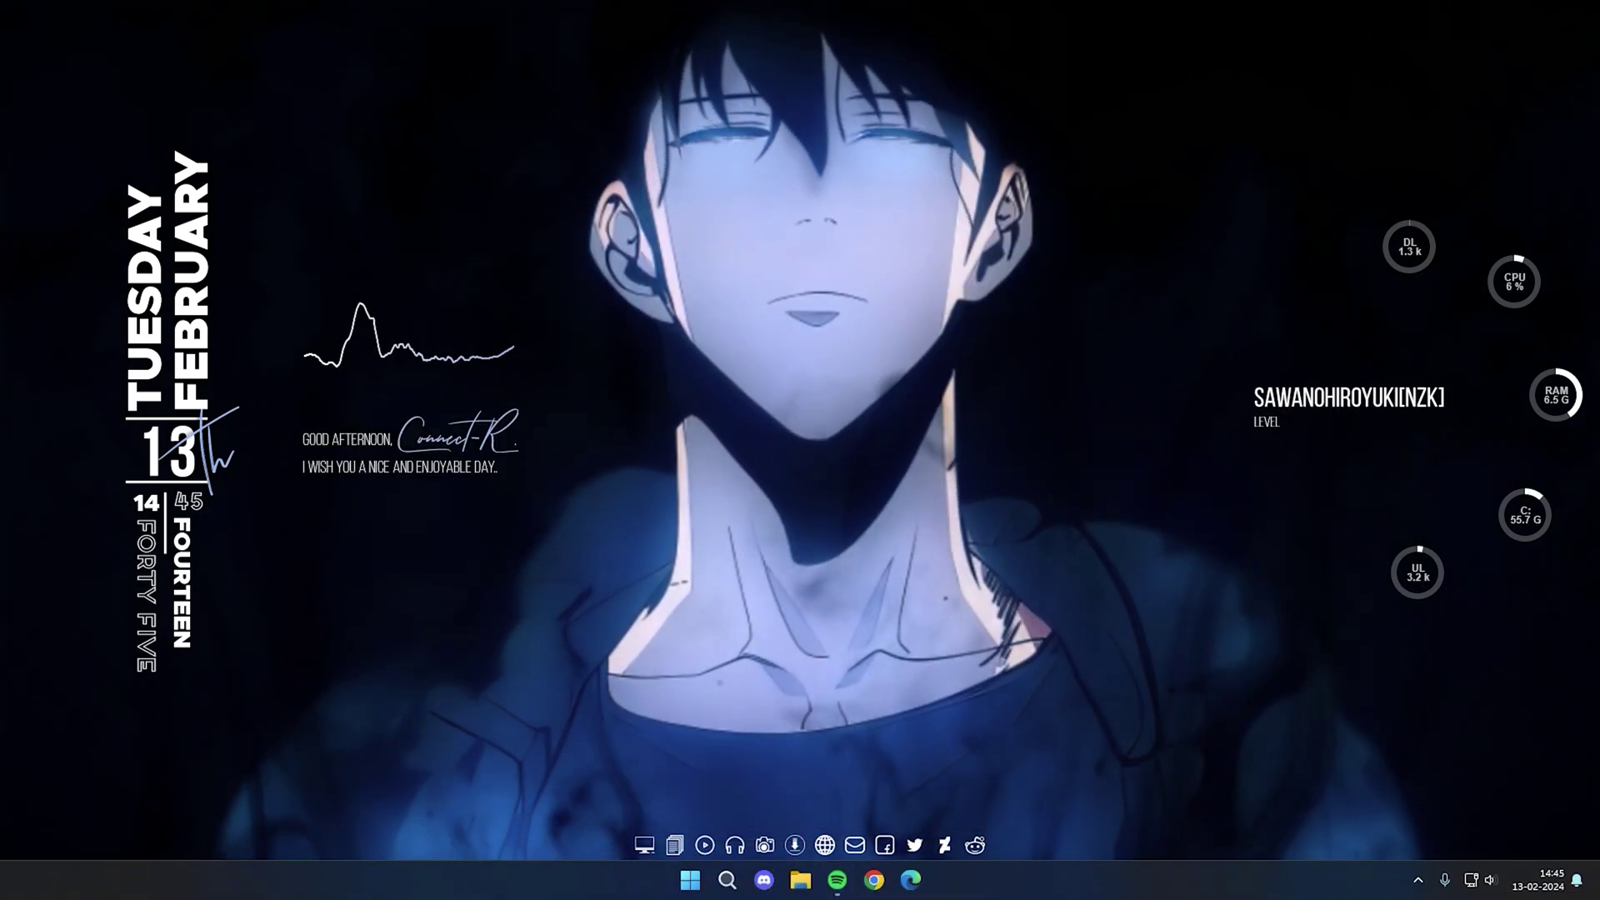